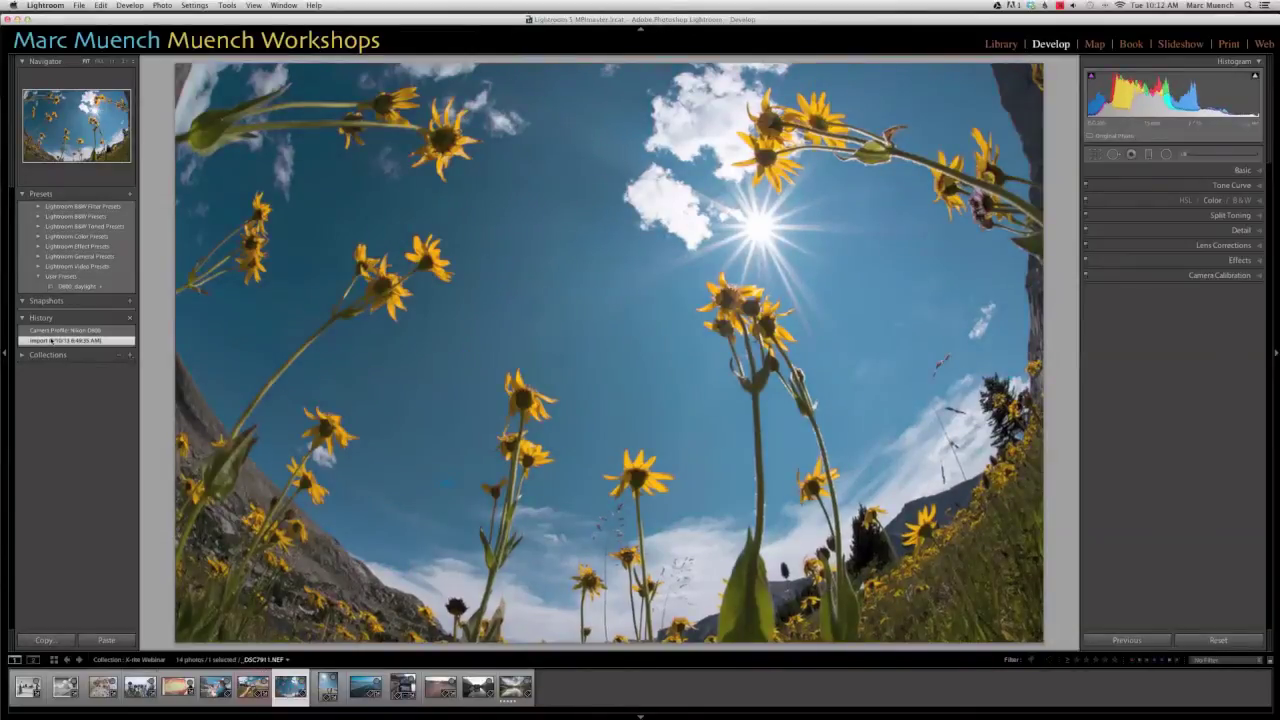
Compare camera profiles on the yellow flower photo by applying Adobe Standard and returning to Nikon D800 in Camera Calibration
click(52, 331)
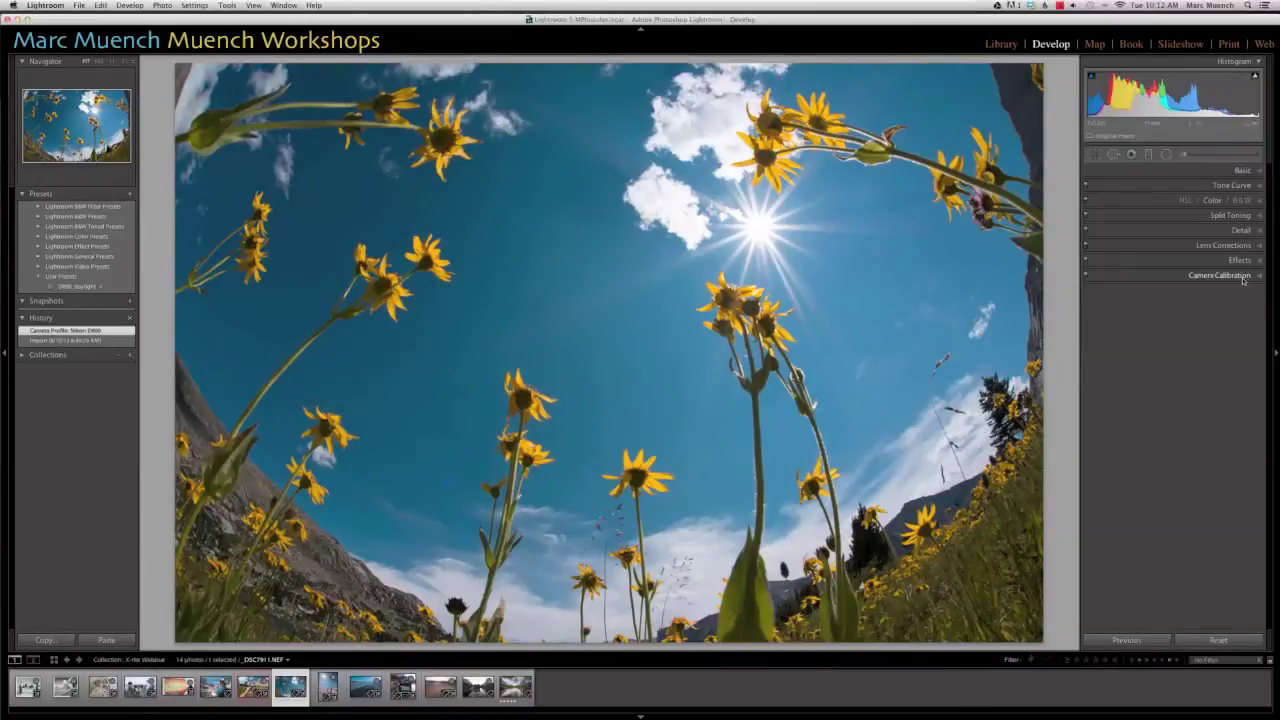
key(alt)
click(1243, 280)
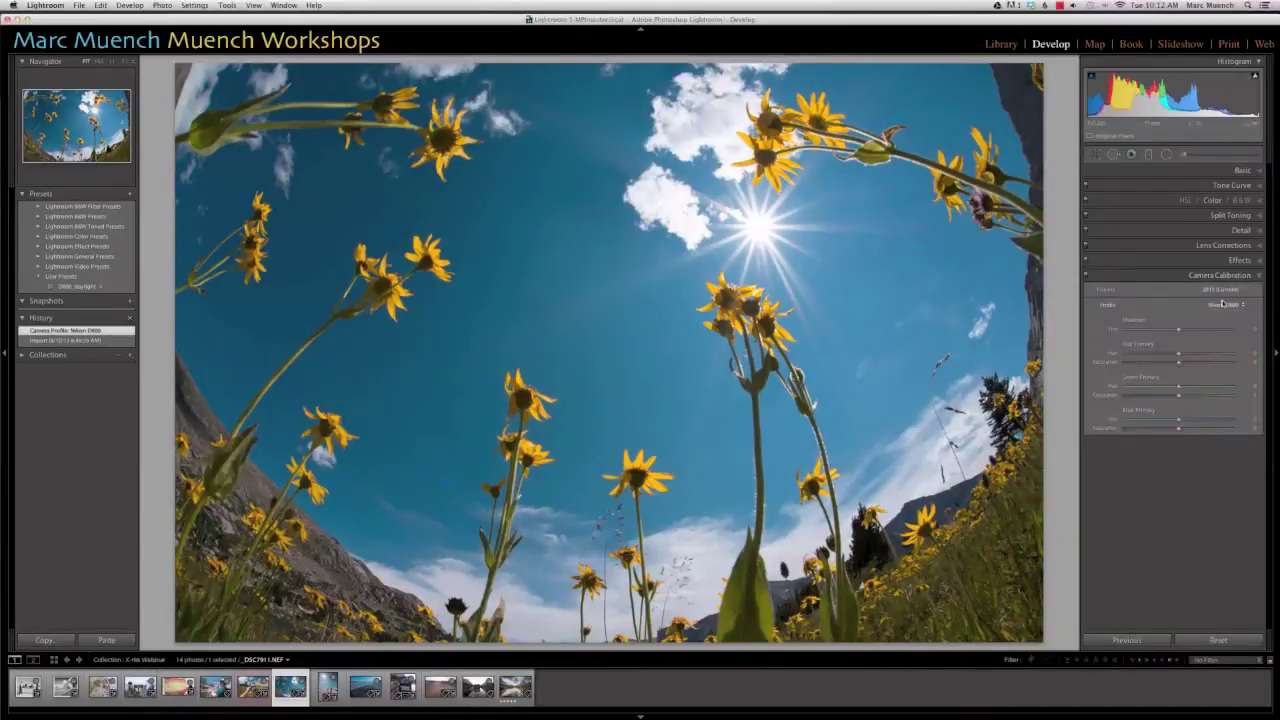
click(1224, 305)
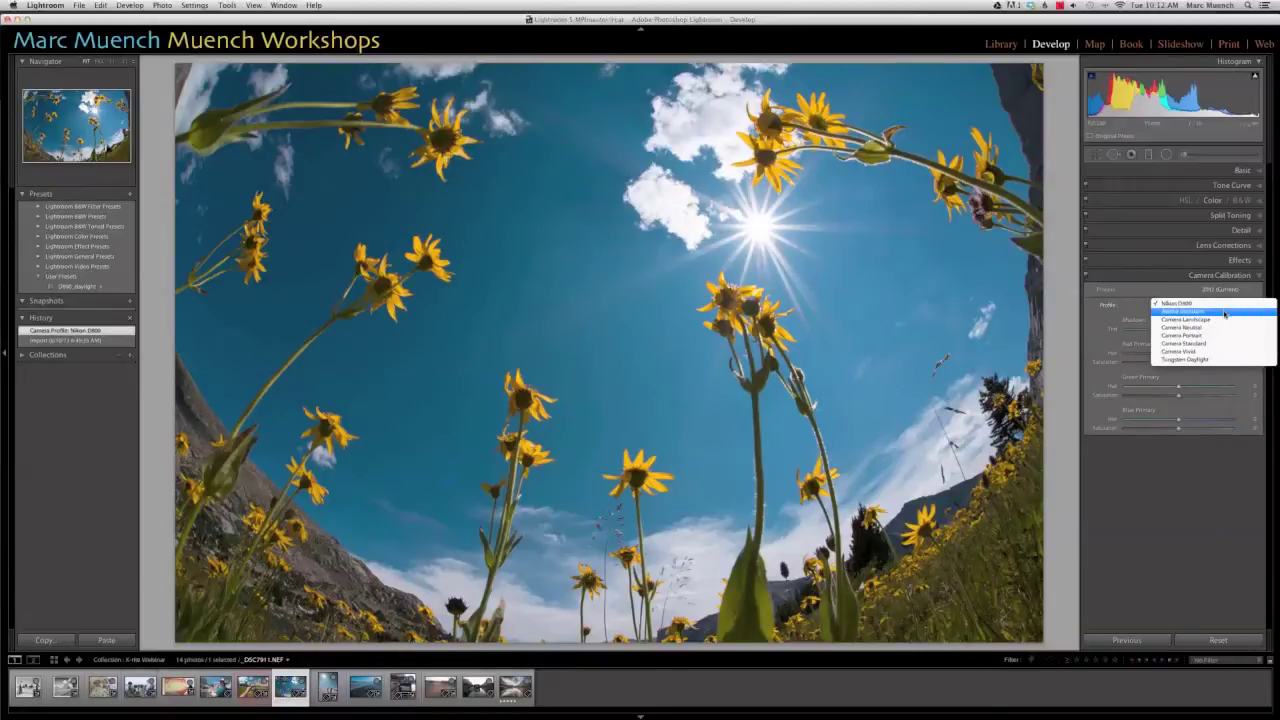
click(1224, 312)
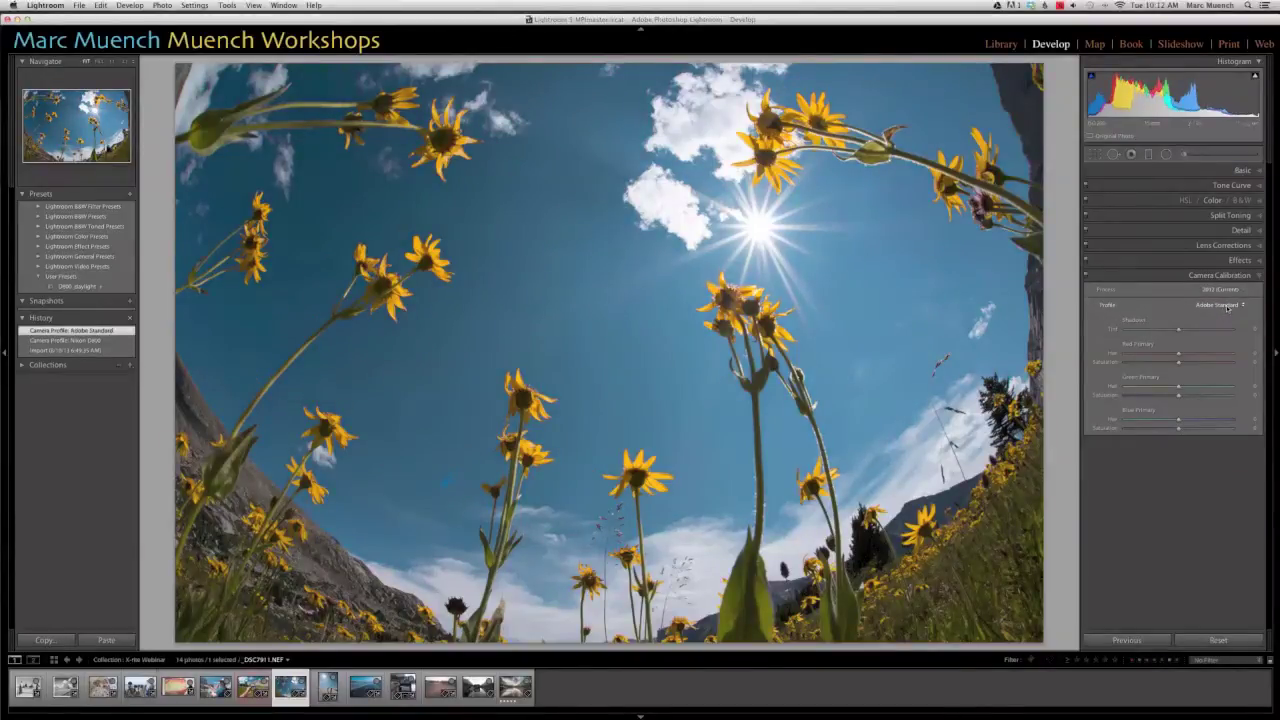
click(1227, 306)
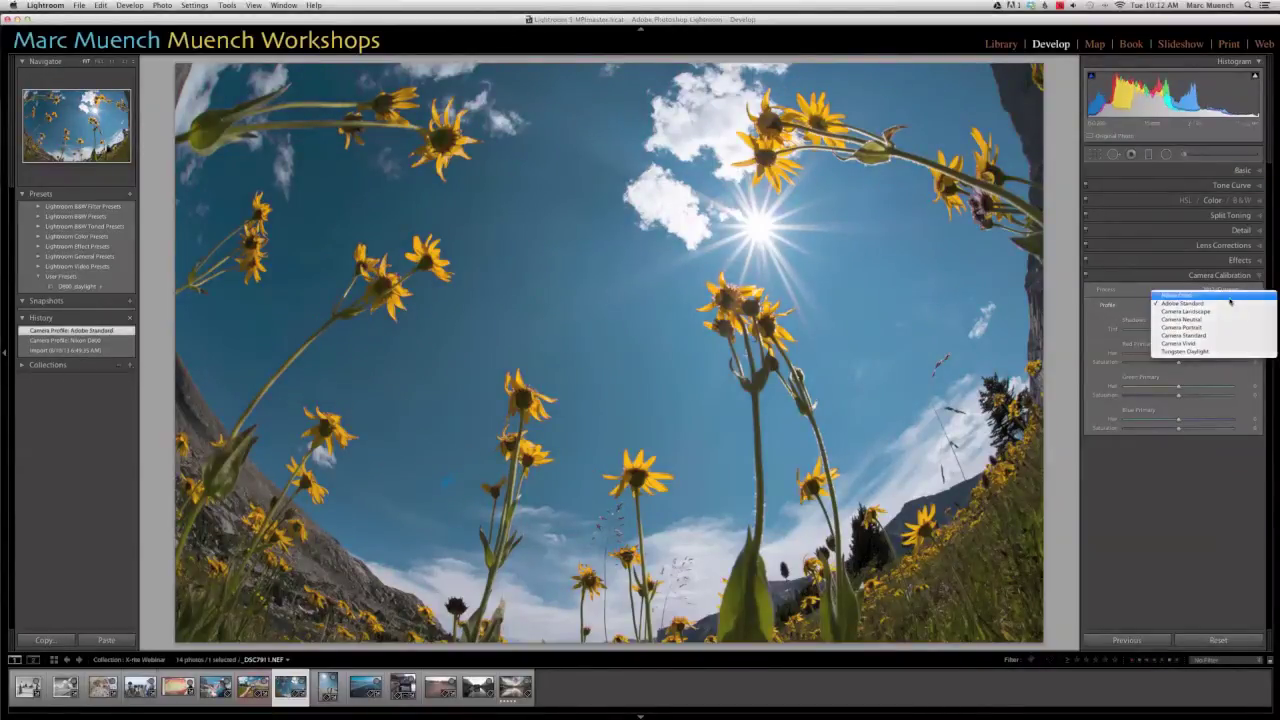
click(1229, 297)
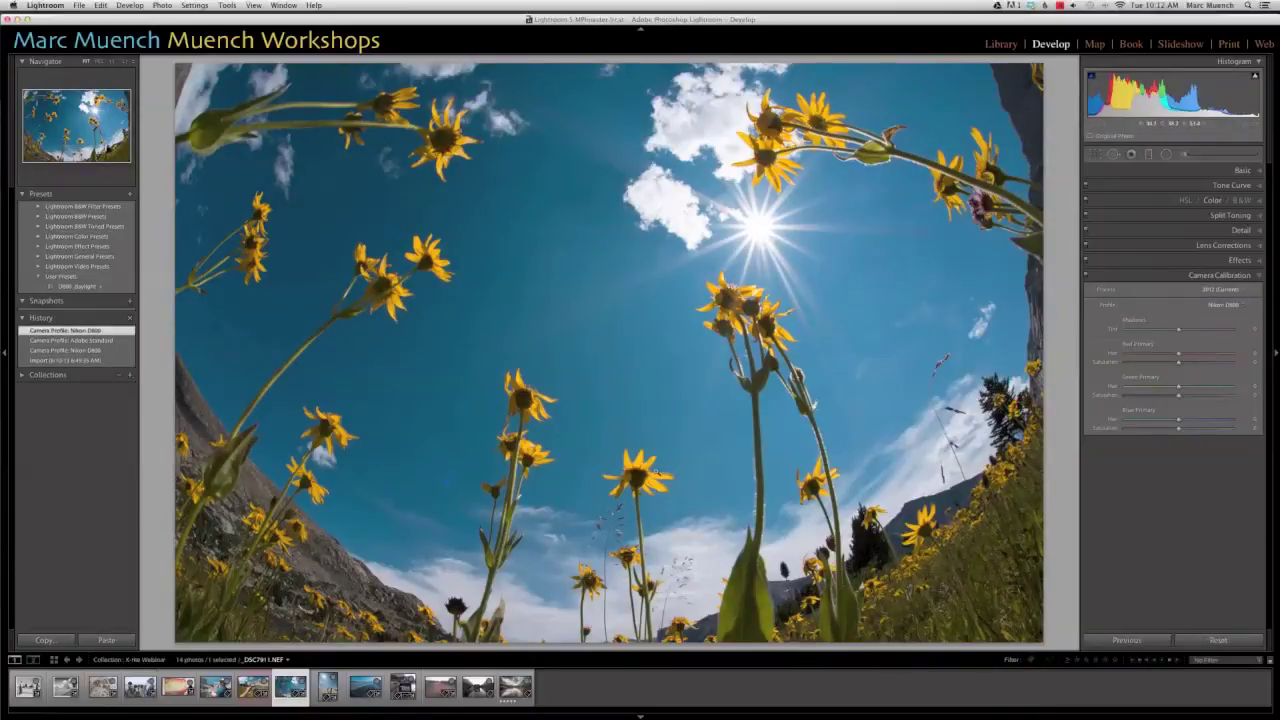
Zoom in on the two photographers in the sand dune photo and compare its Highlights and Nikon D800 profile history states
key(Right)
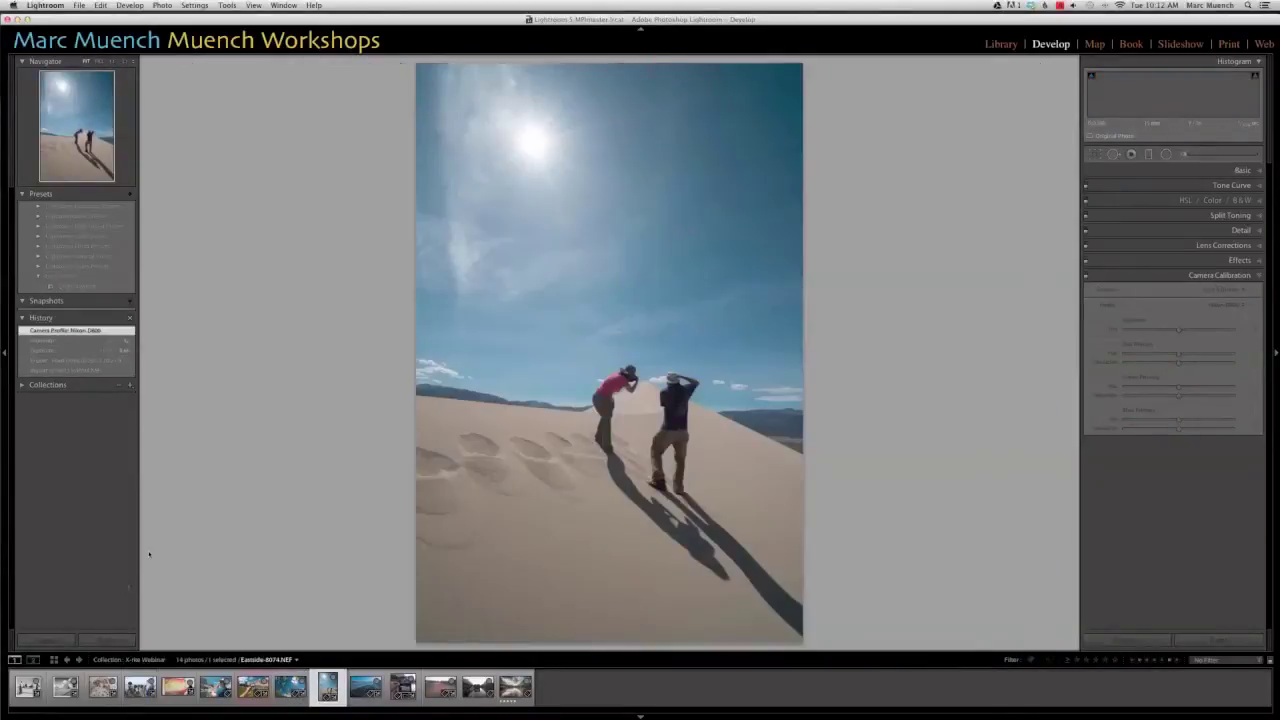
click(646, 374)
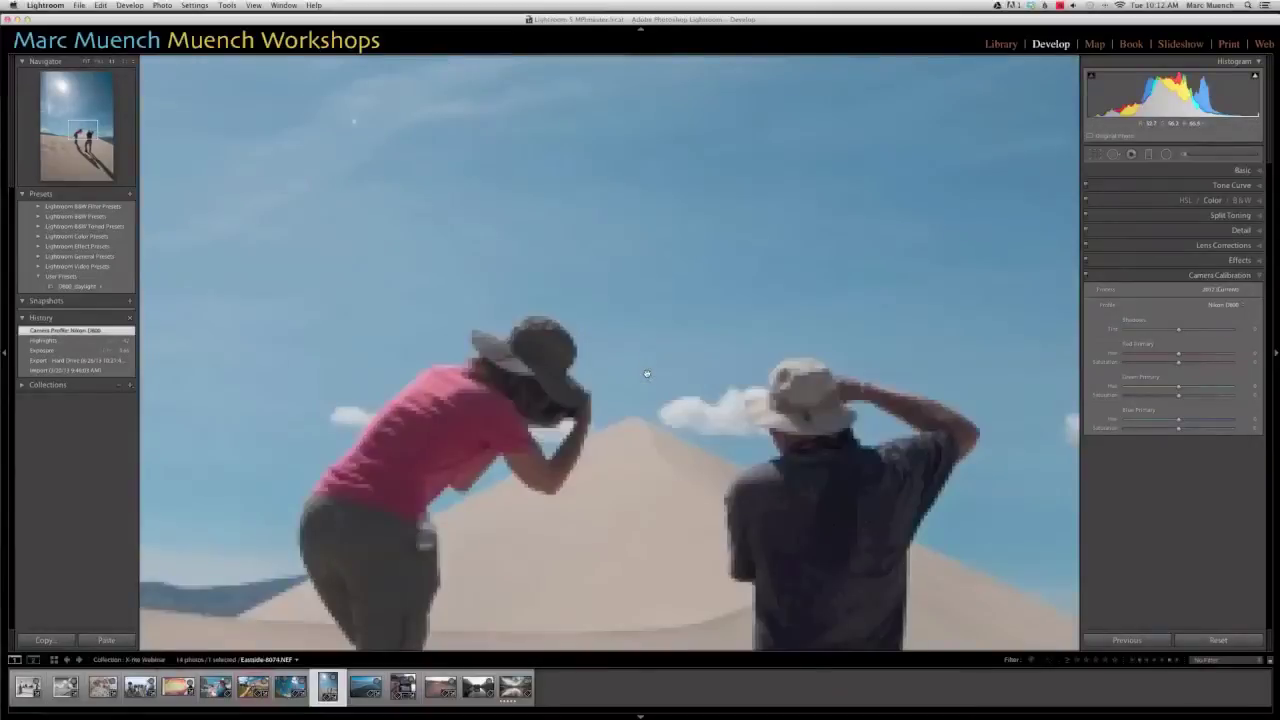
click(85, 341)
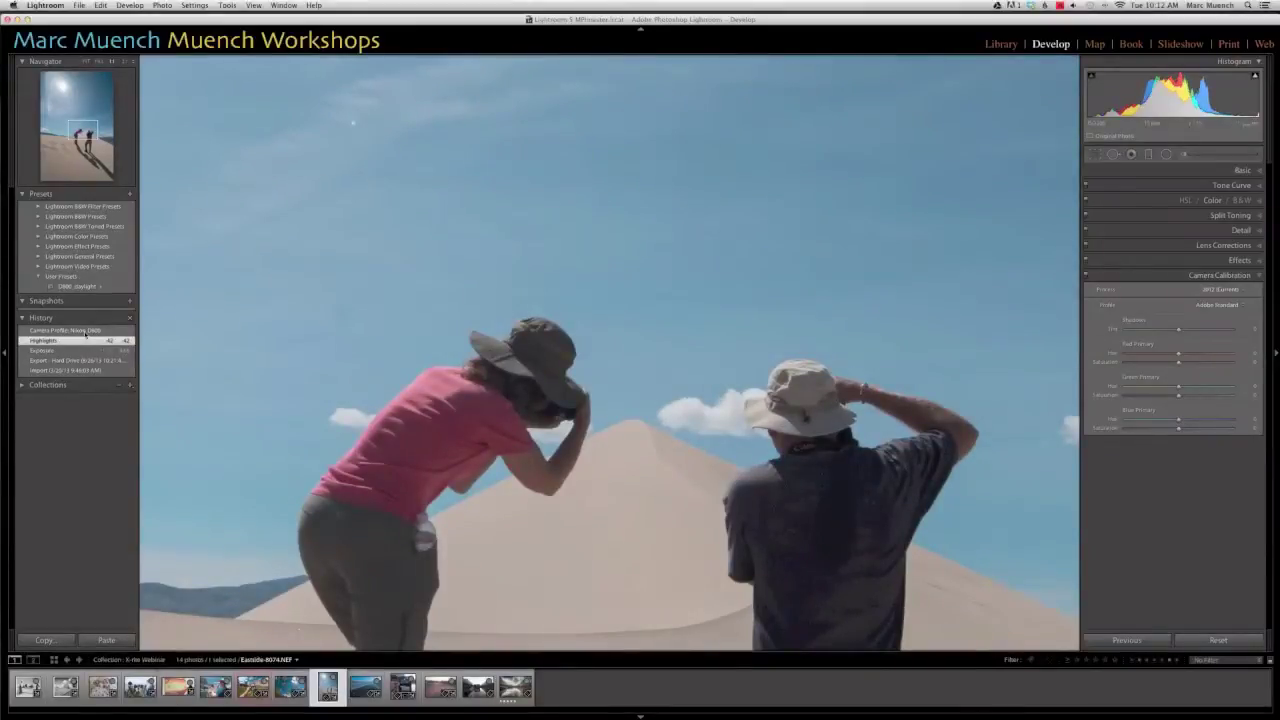
click(85, 331)
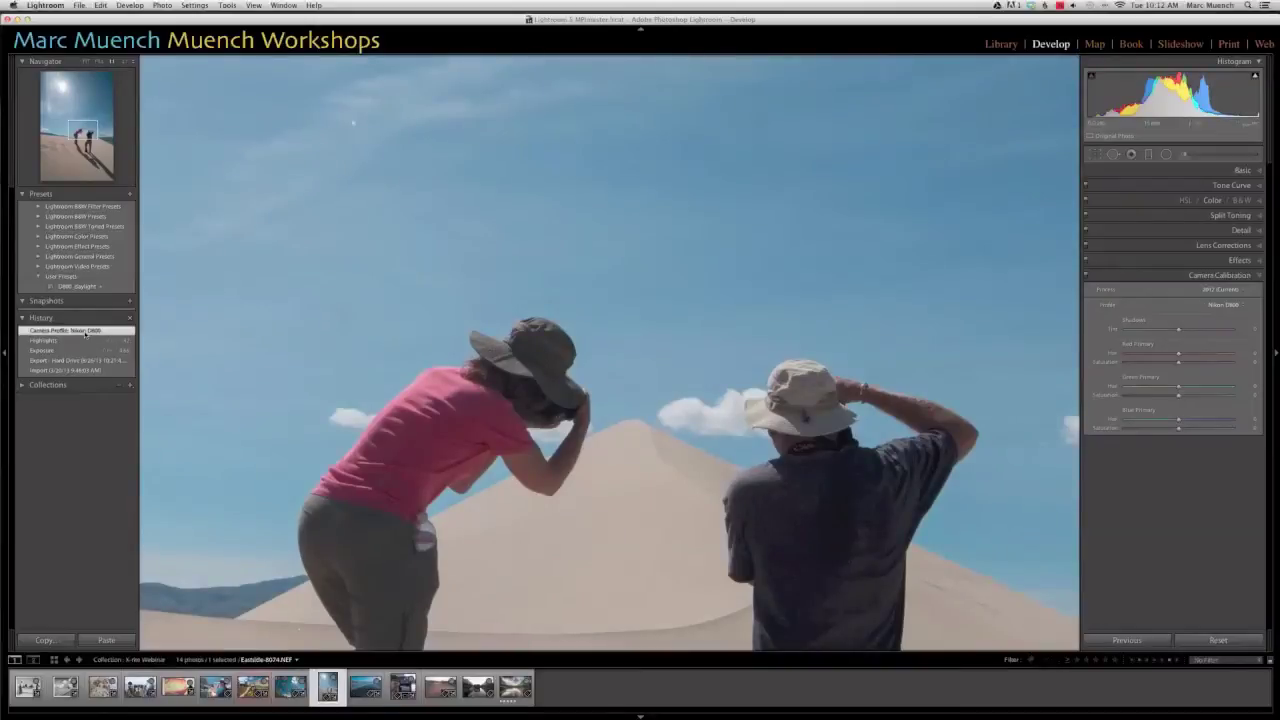
Compare the driftwood photo's Export and Nikon D800 profile history states at full-image view
key(Right)
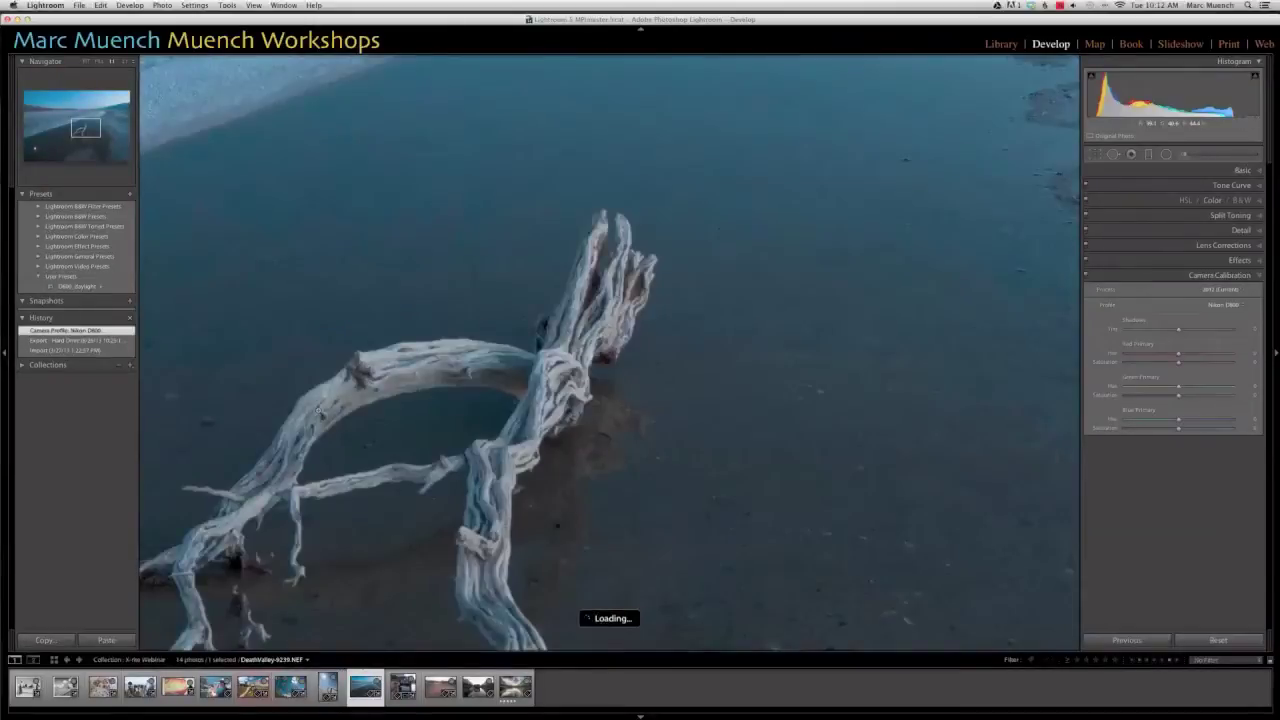
click(318, 410)
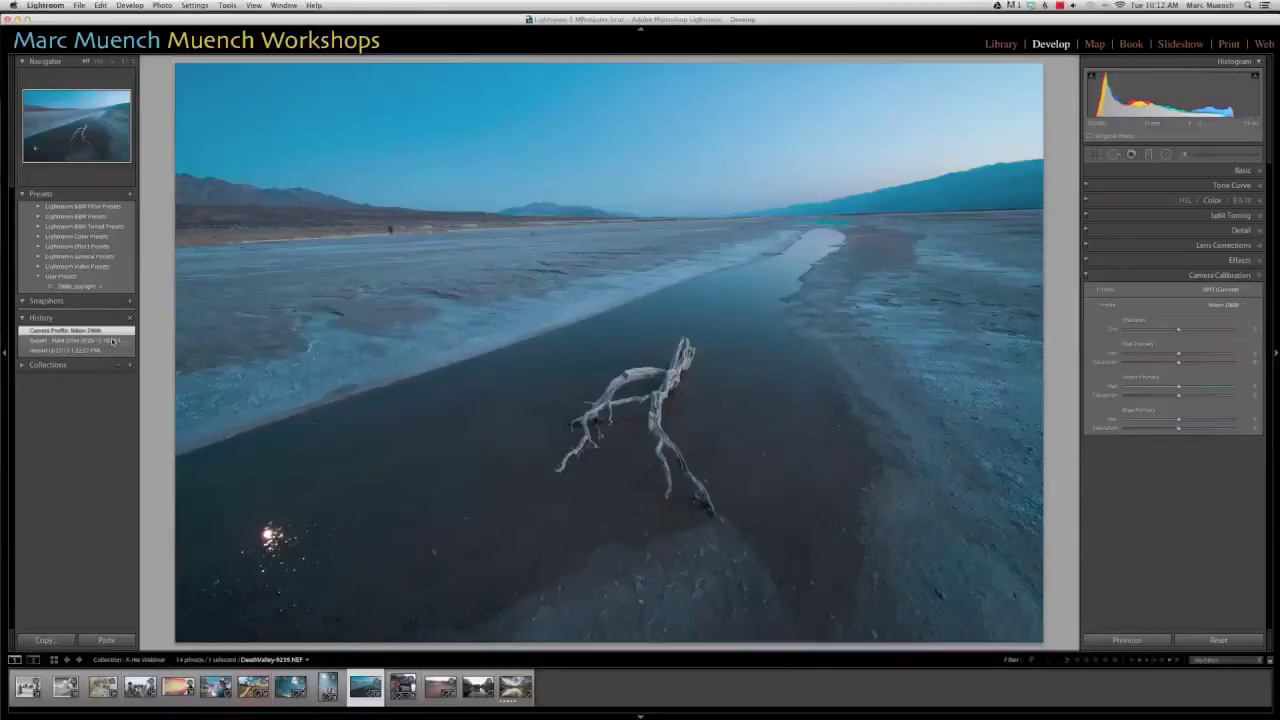
click(113, 341)
click(95, 330)
Go past the color chart close-up to the rippled sunset dunes photo and compare its Export and Nikon D800 profile states
key(Right)
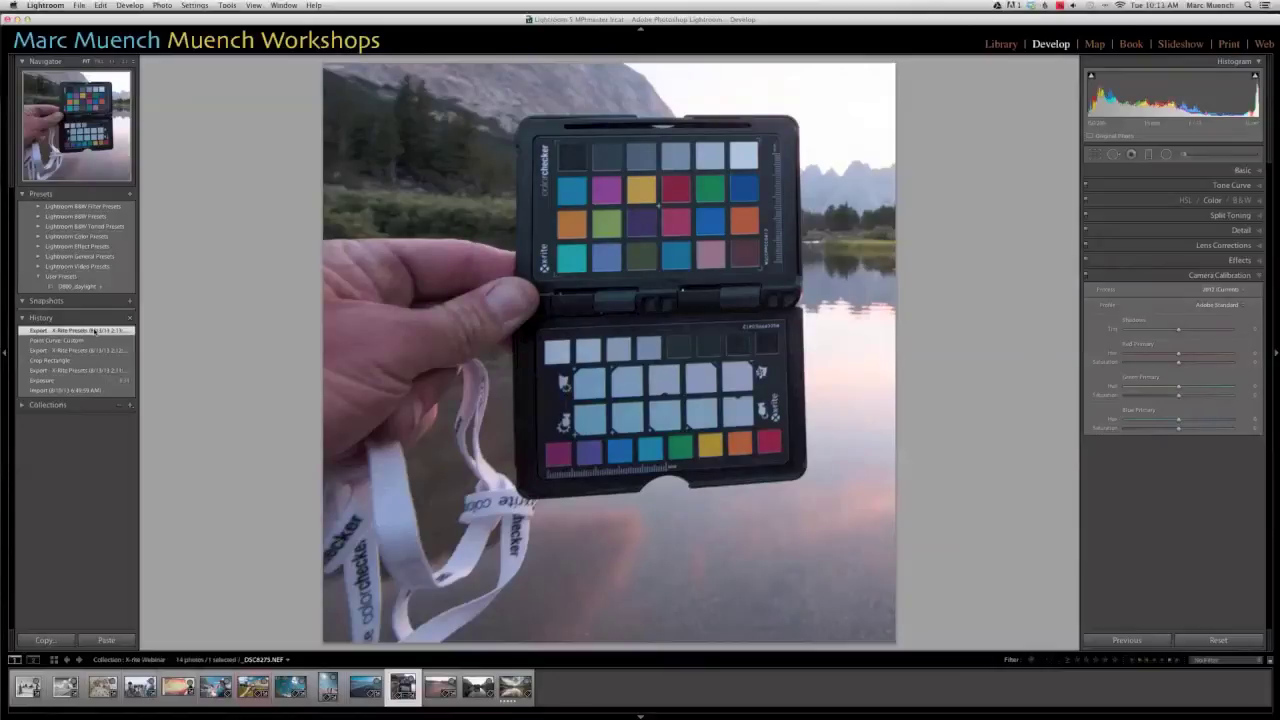
key(Right)
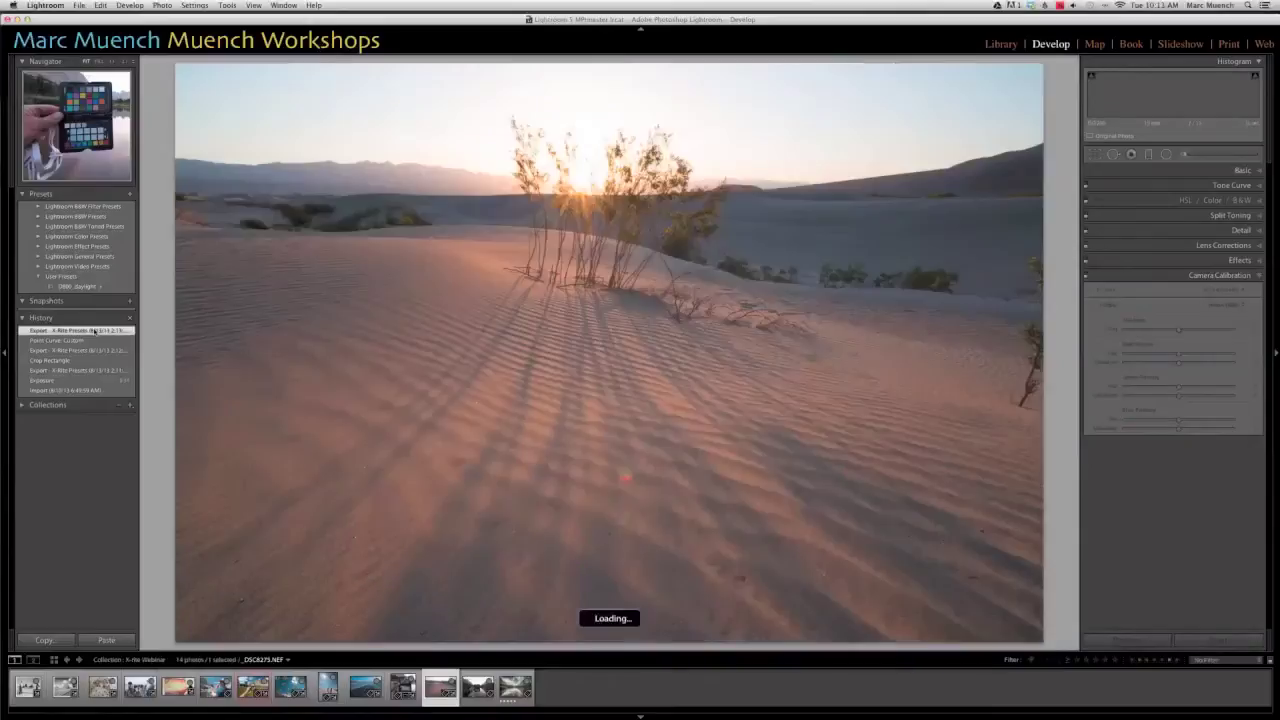
click(74, 341)
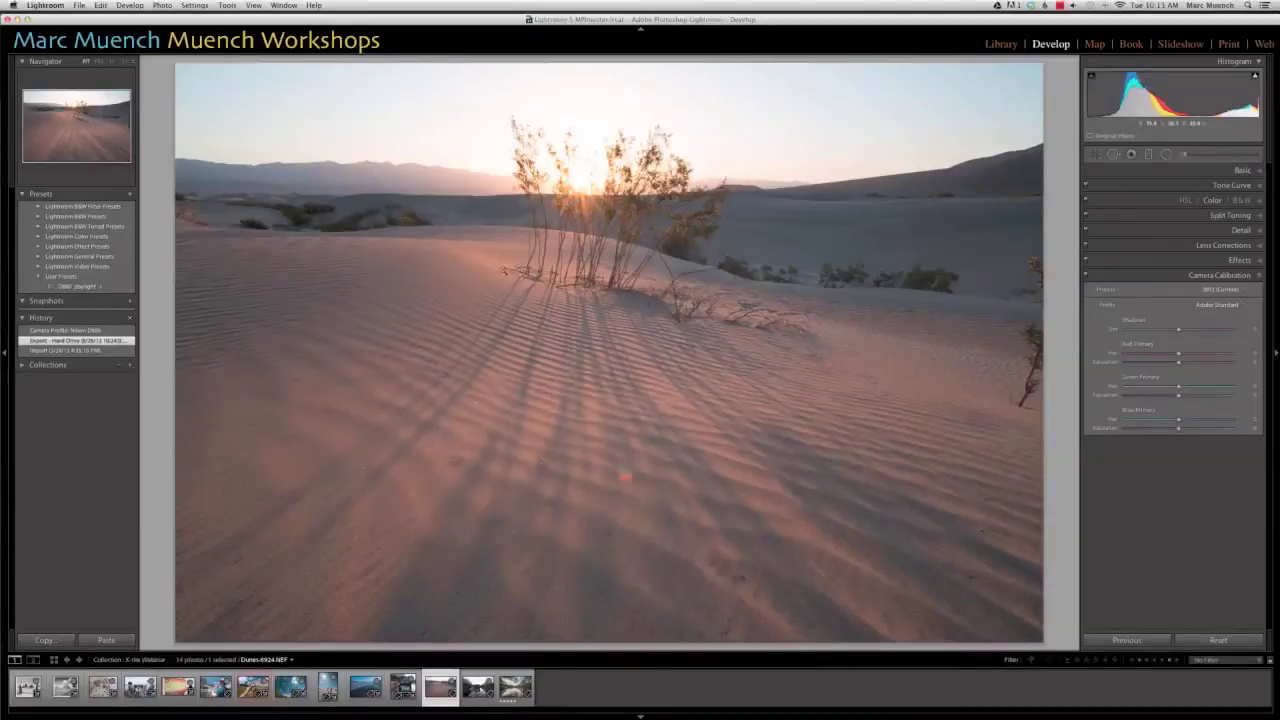
click(97, 331)
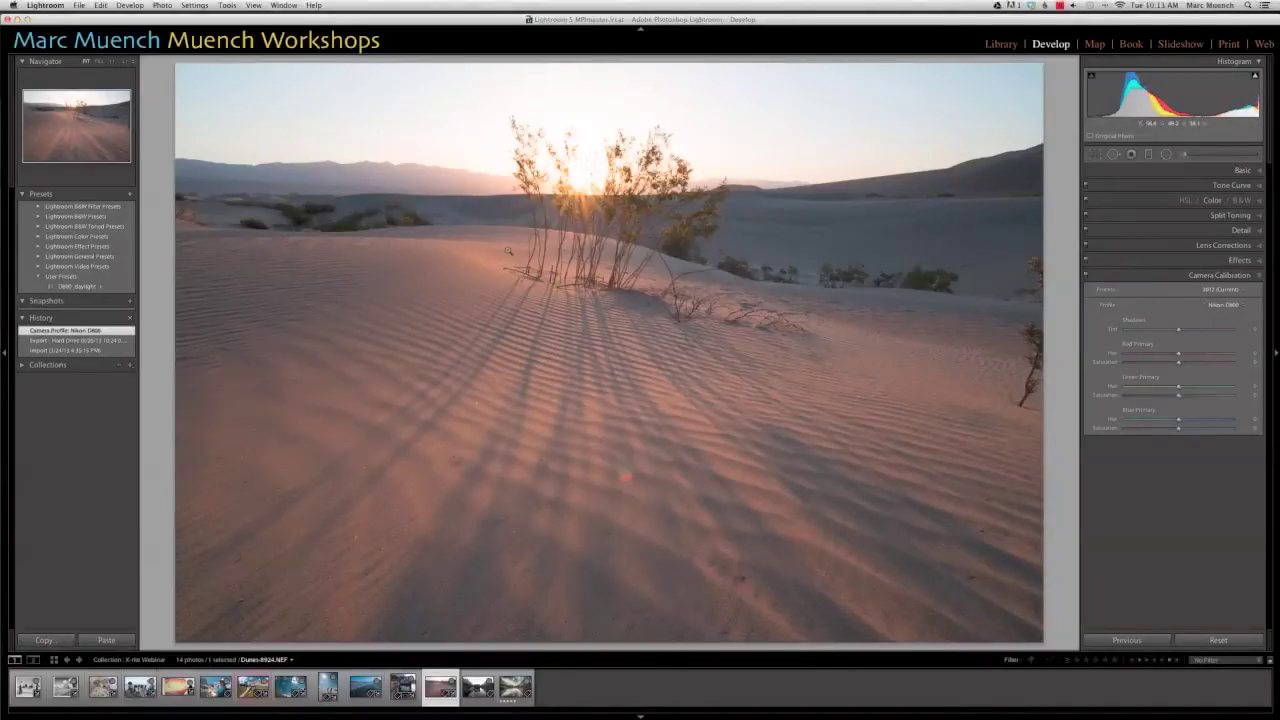
Review the color chart shot at the lake and the finished lake reflection photo, and return to the Library grid
key(Right)
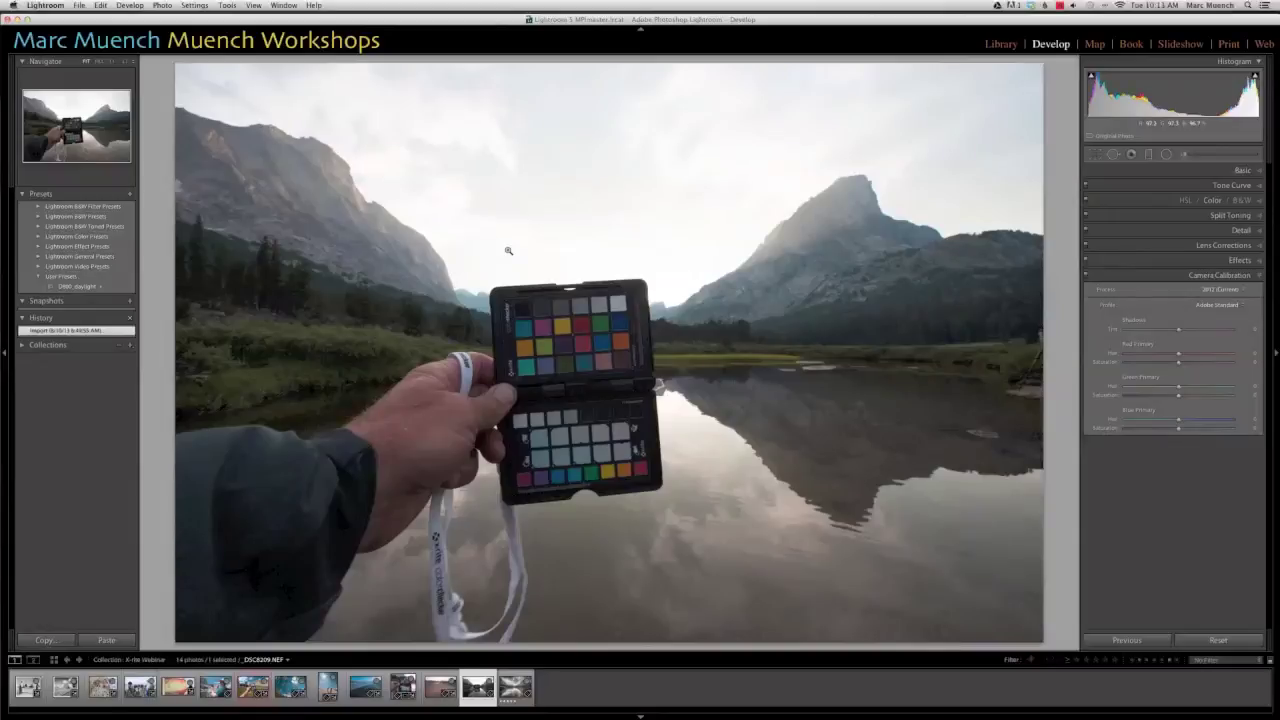
key(Right)
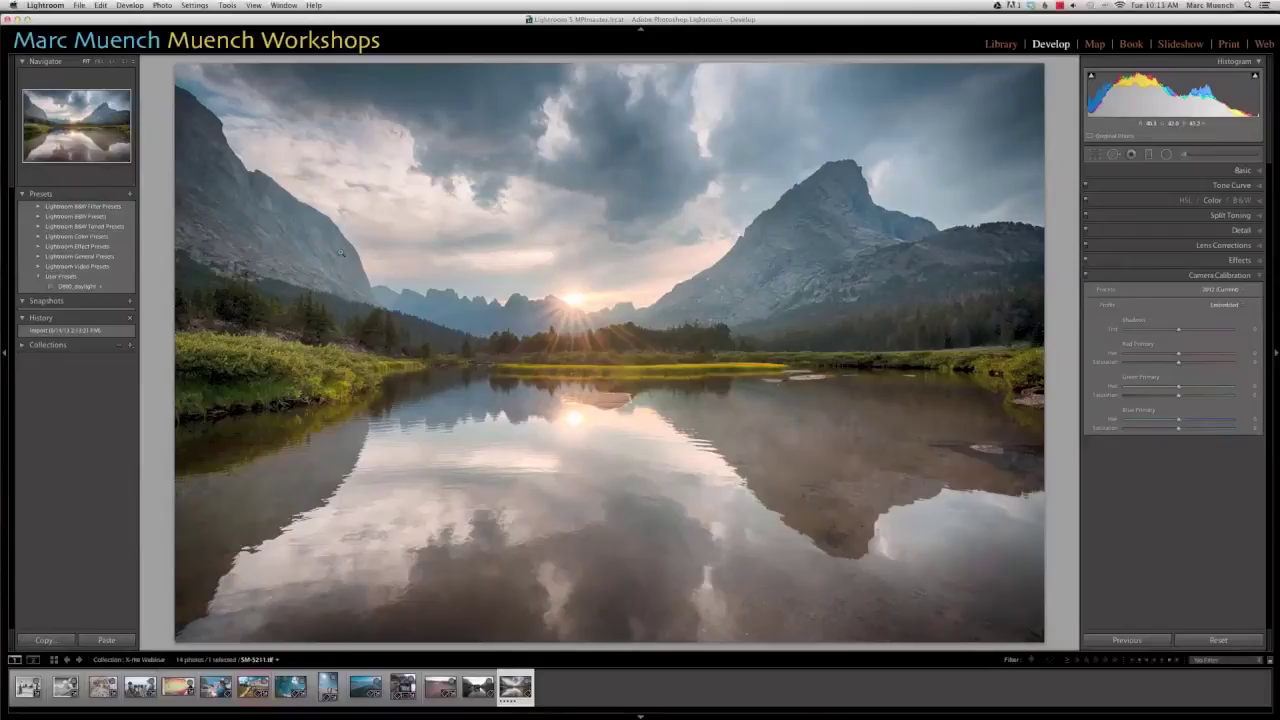
key(backslash)
key(g)
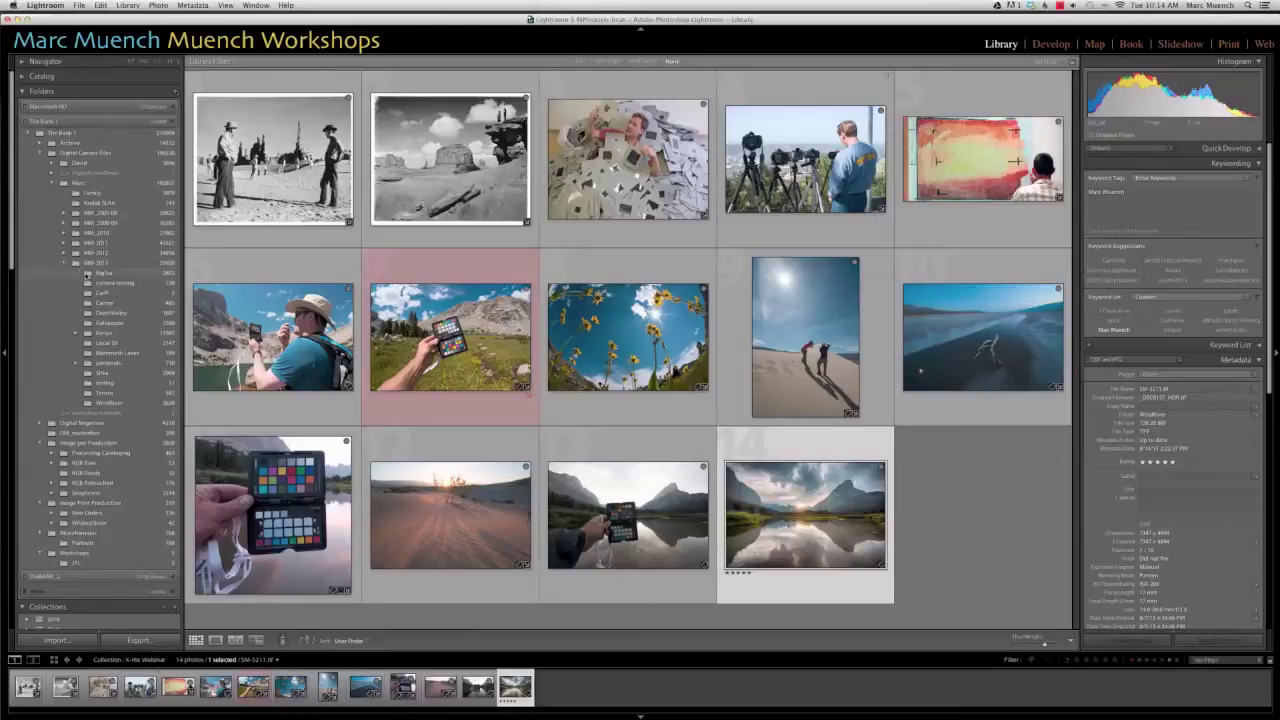
Browse the 2013 image folders BigSur, Carmel, DeathValley, Galapagos, Mammoth Lakes and Sitka
click(87, 273)
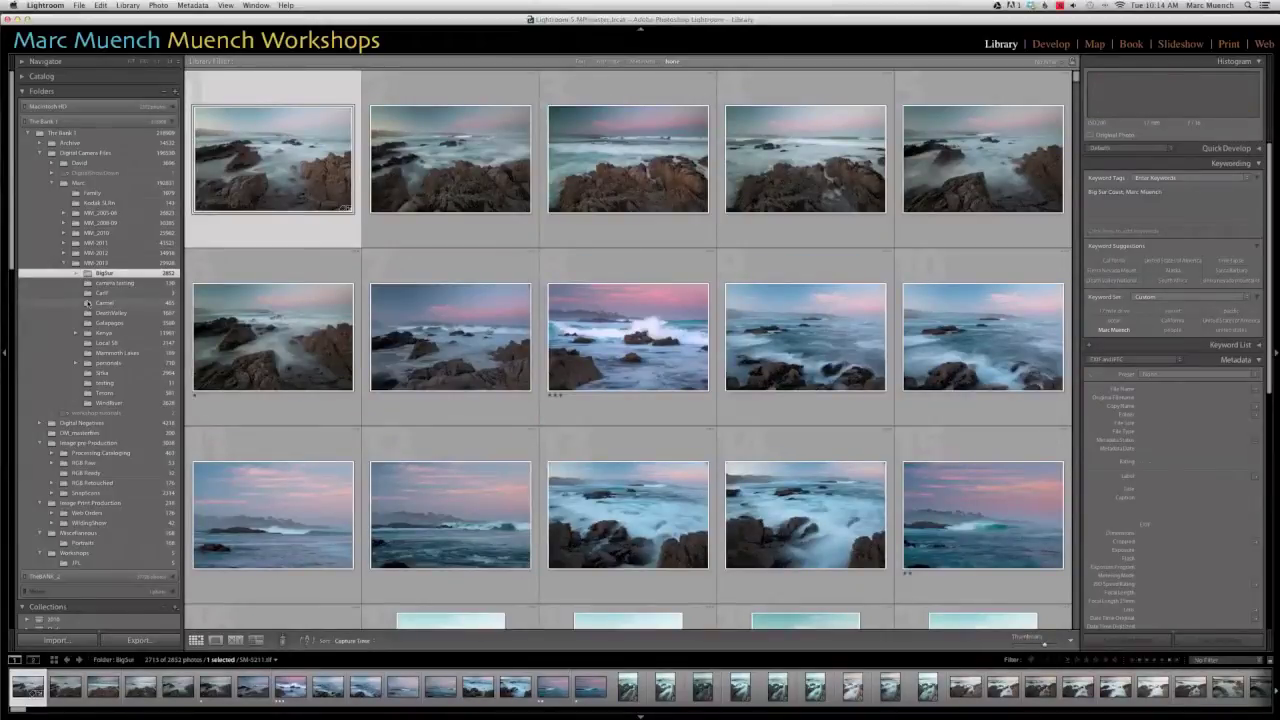
click(88, 302)
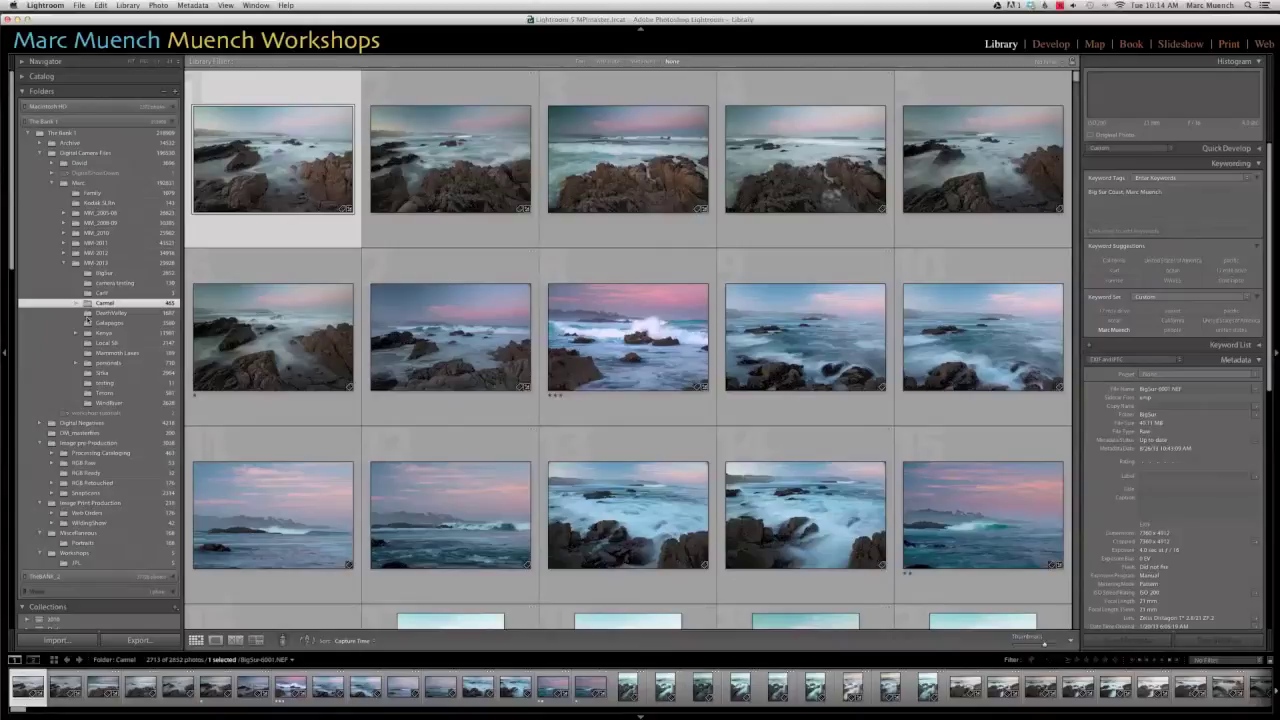
click(87, 313)
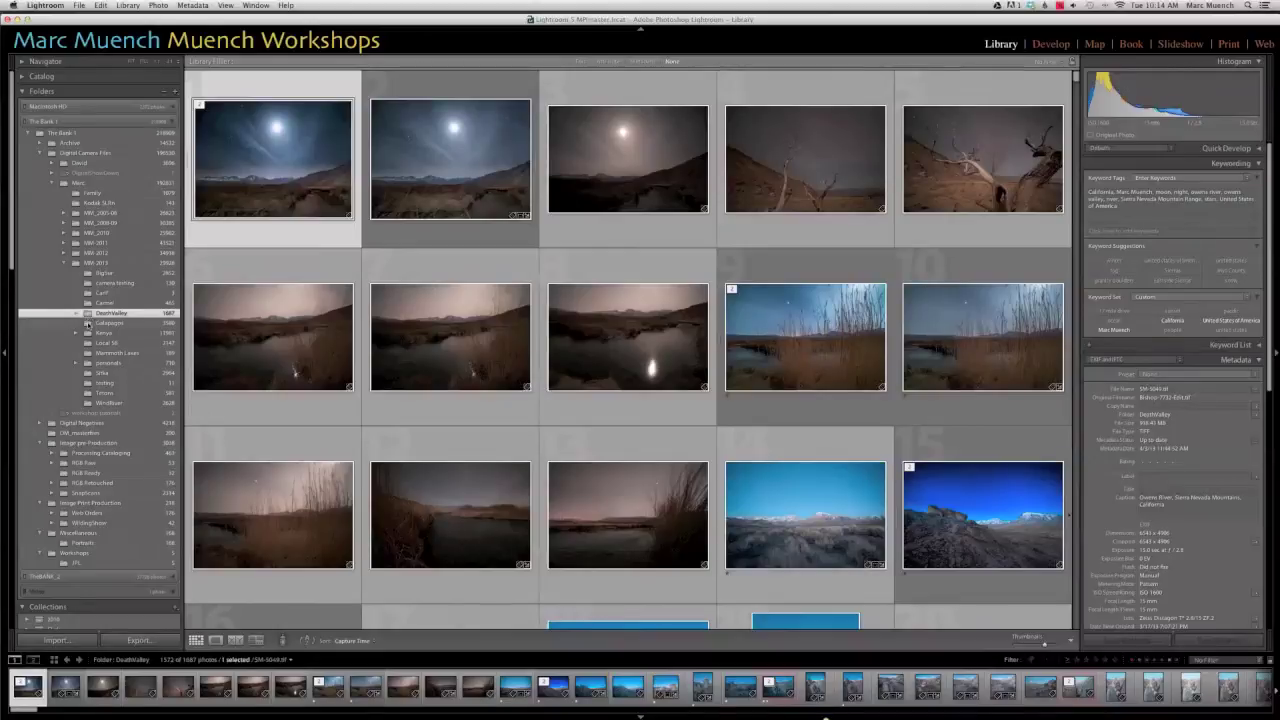
click(88, 324)
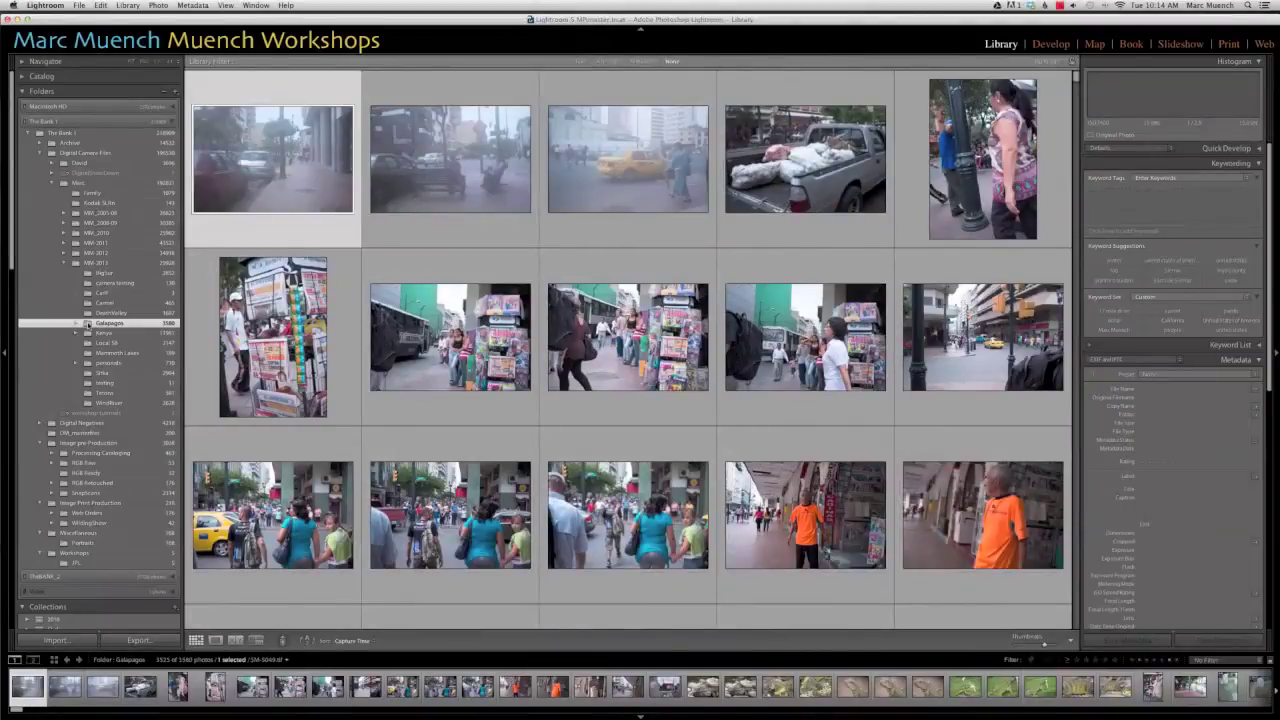
click(88, 353)
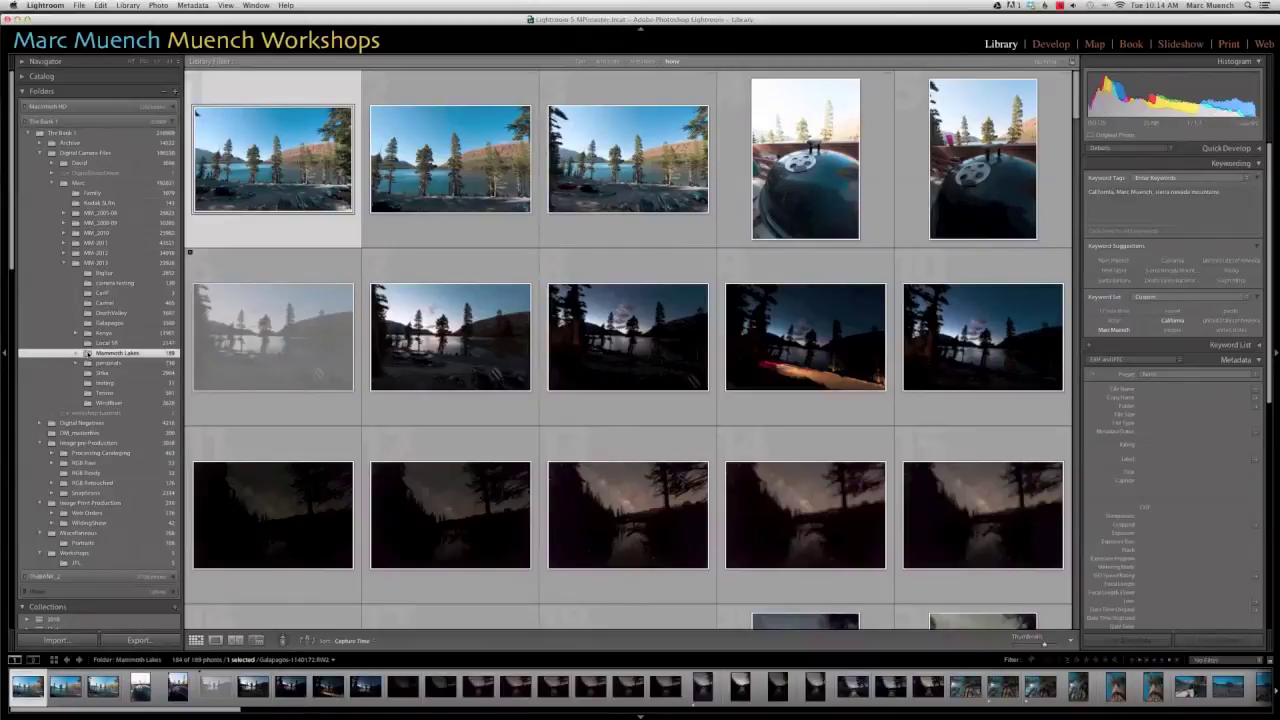
click(88, 373)
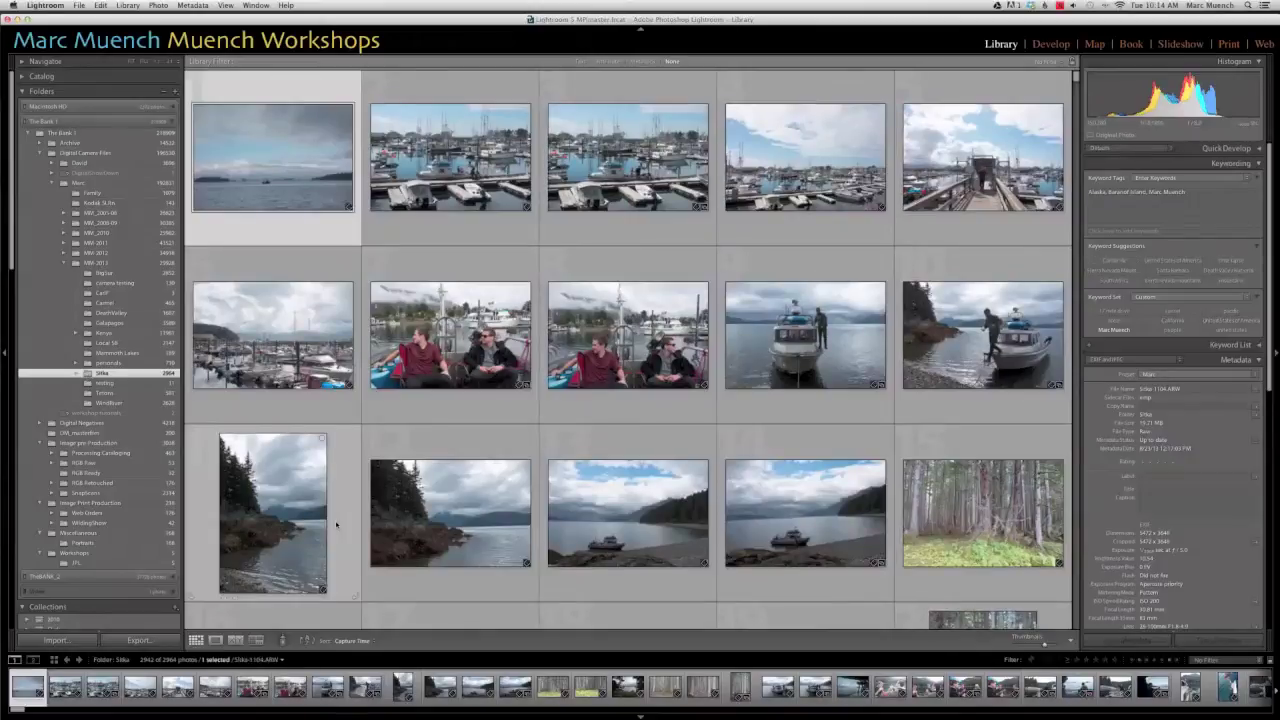
Open the WindRiver folder and look through its thumbnails
click(104, 403)
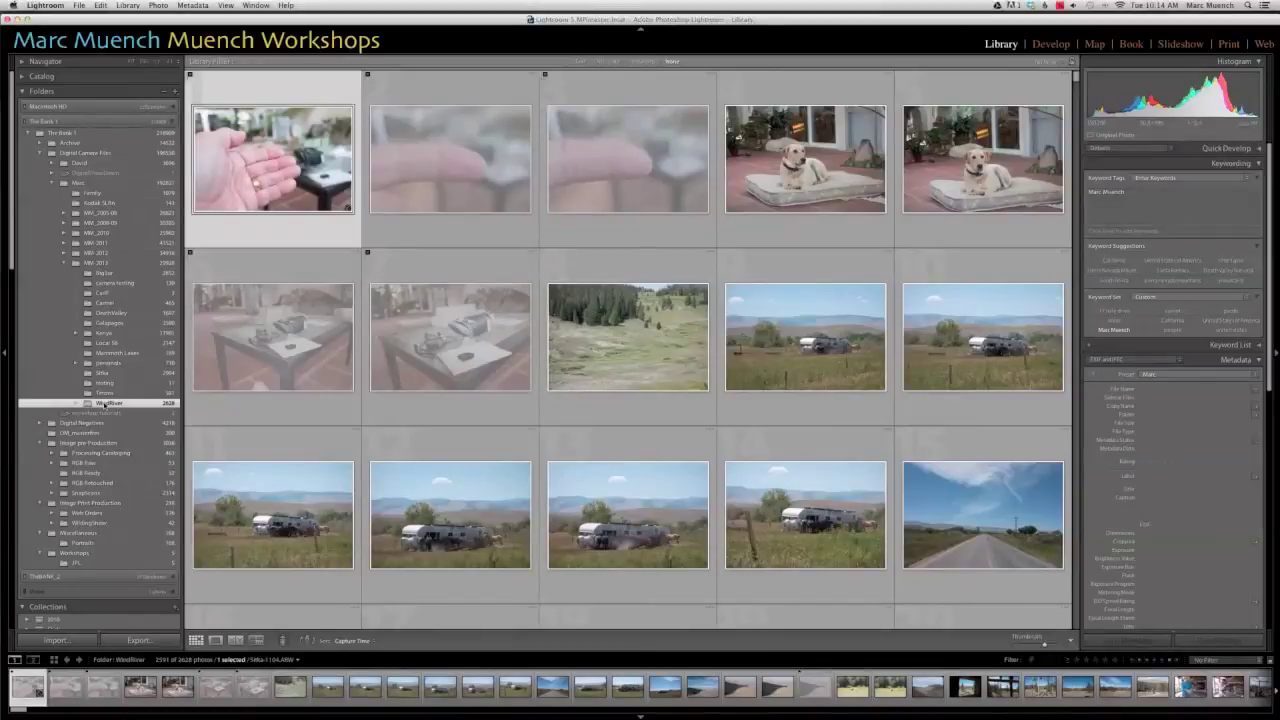
scroll(360, 488, down, 5)
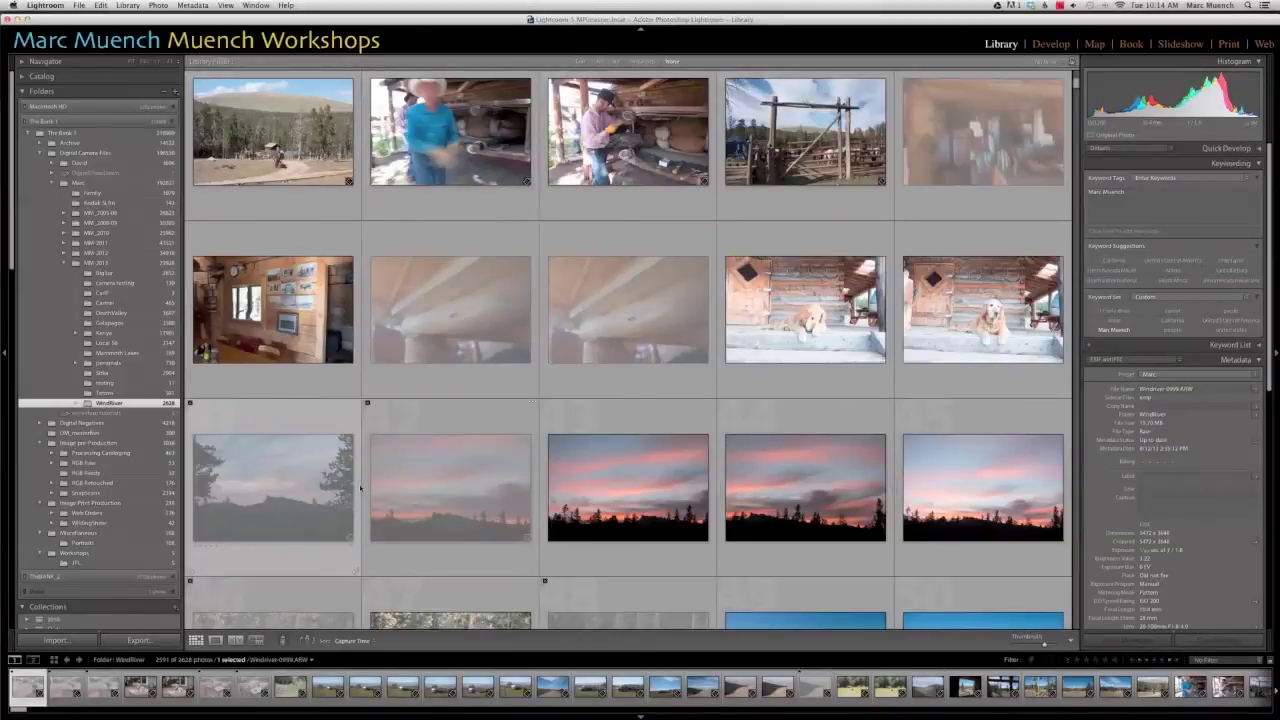
scroll(360, 488, down, 5)
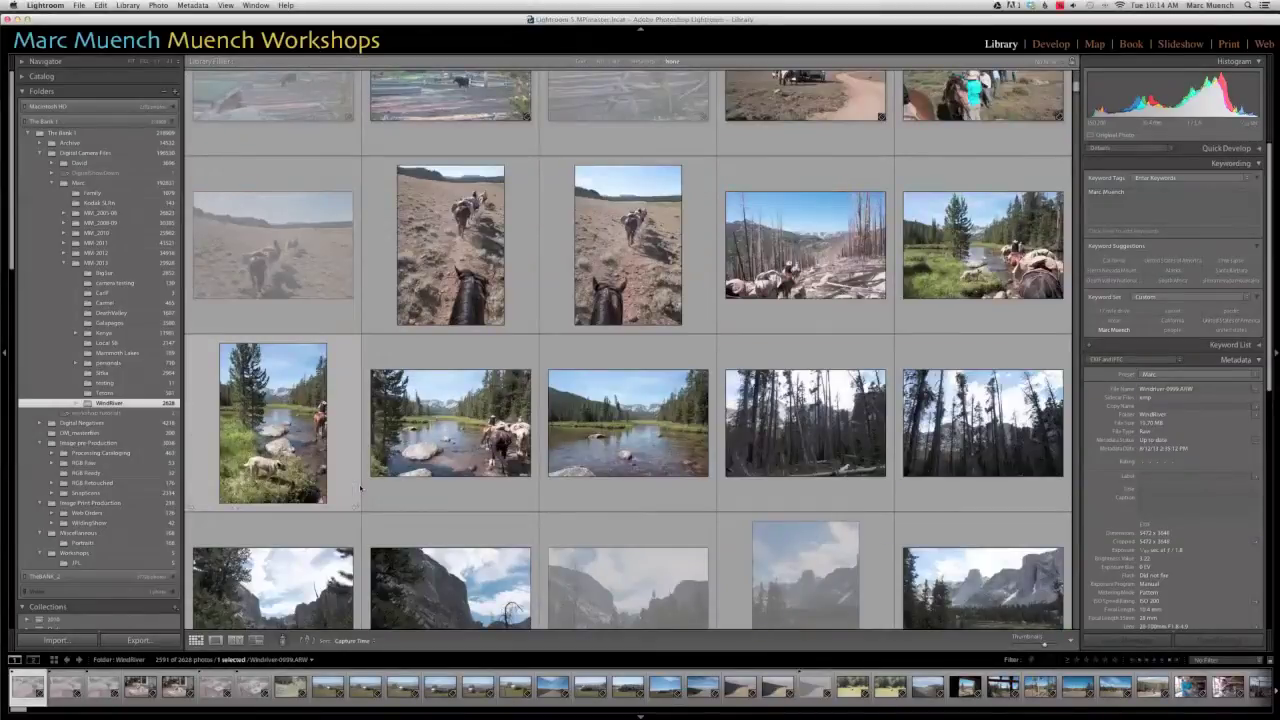
scroll(360, 488, down, 1)
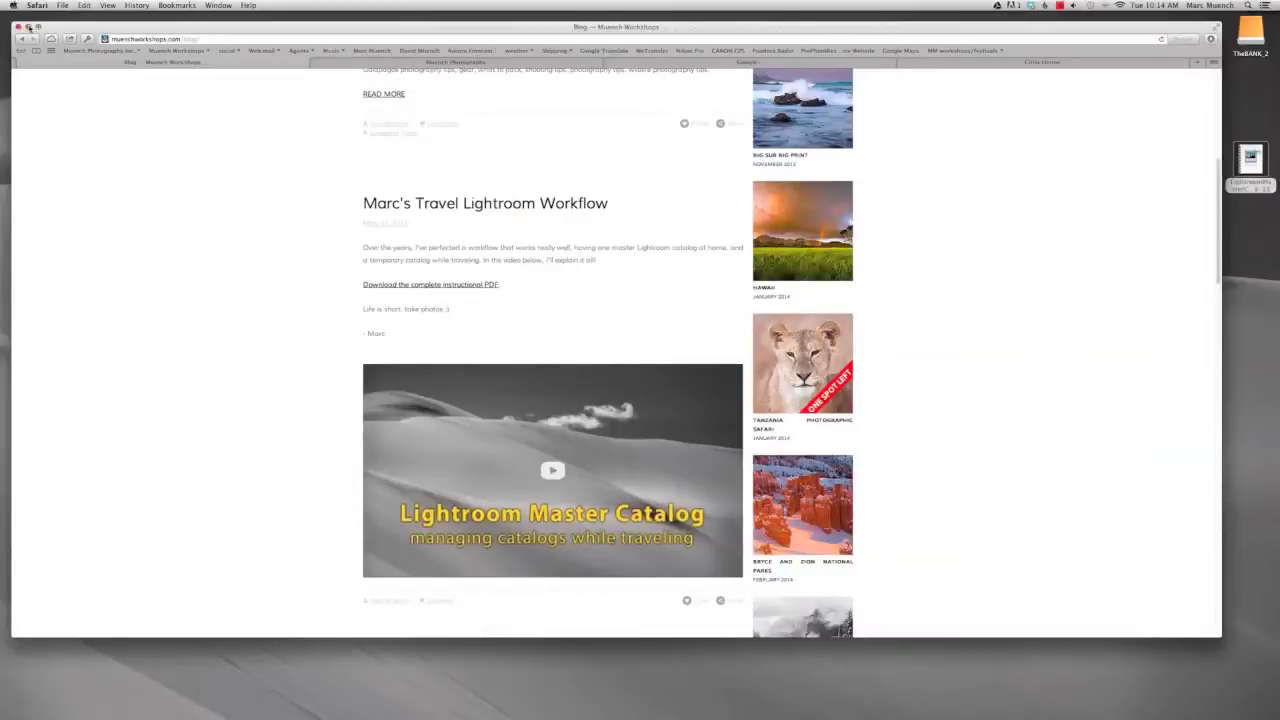
Minimize the blog's browser window and activate the Finder window showing the MM-2013 folder
click(28, 26)
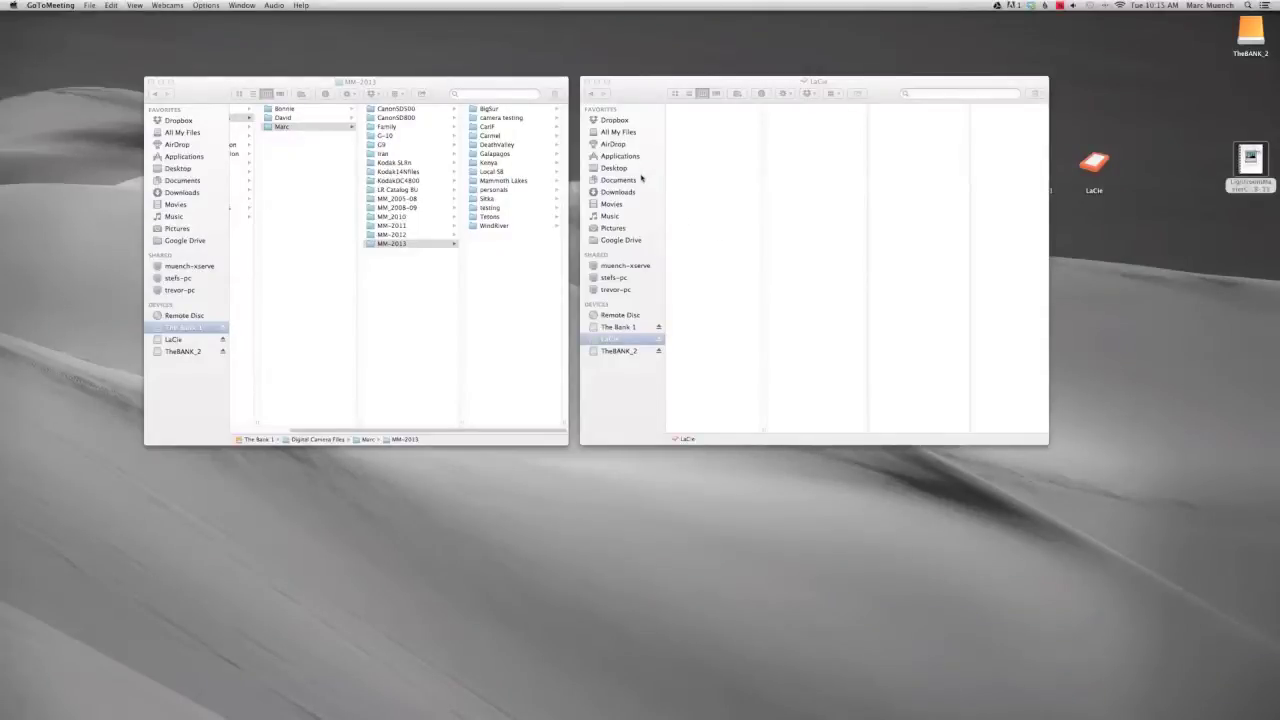
click(209, 99)
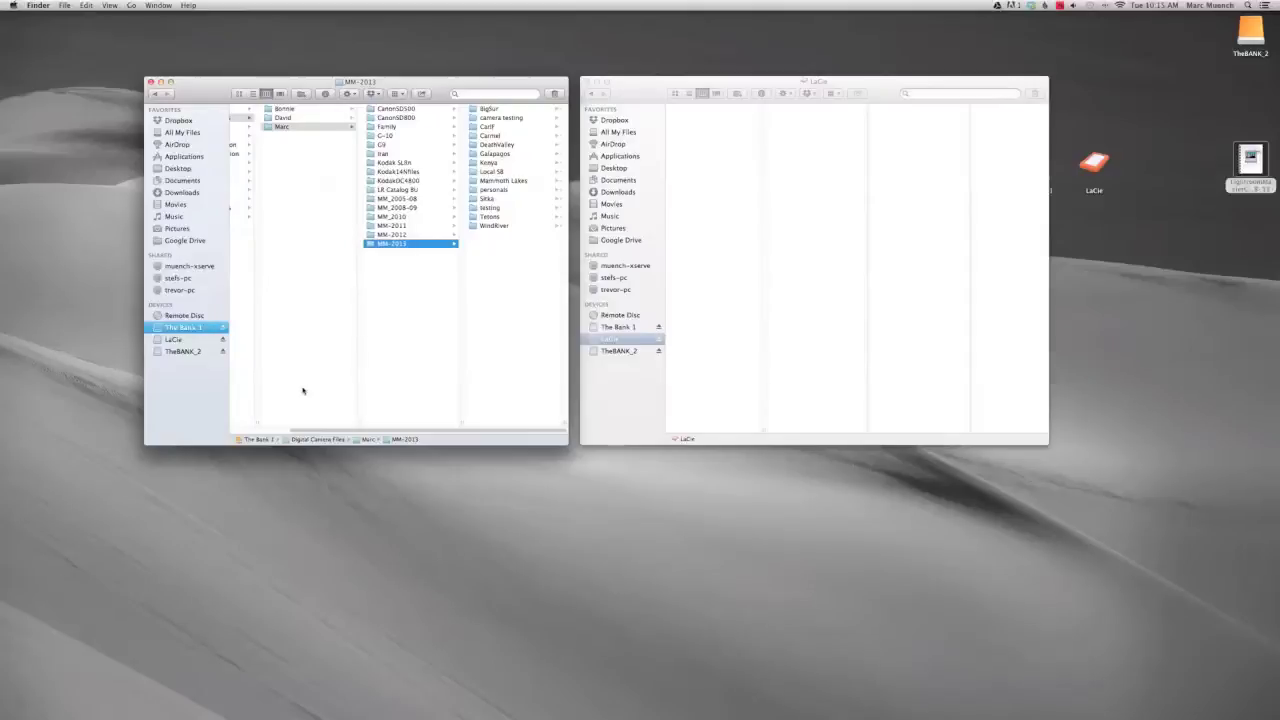
Open the Lightroom 5 folder in Pictures and select the catalog's Previews.lrdata file with full file names shown
scroll(303, 390, left, 5)
click(180, 229)
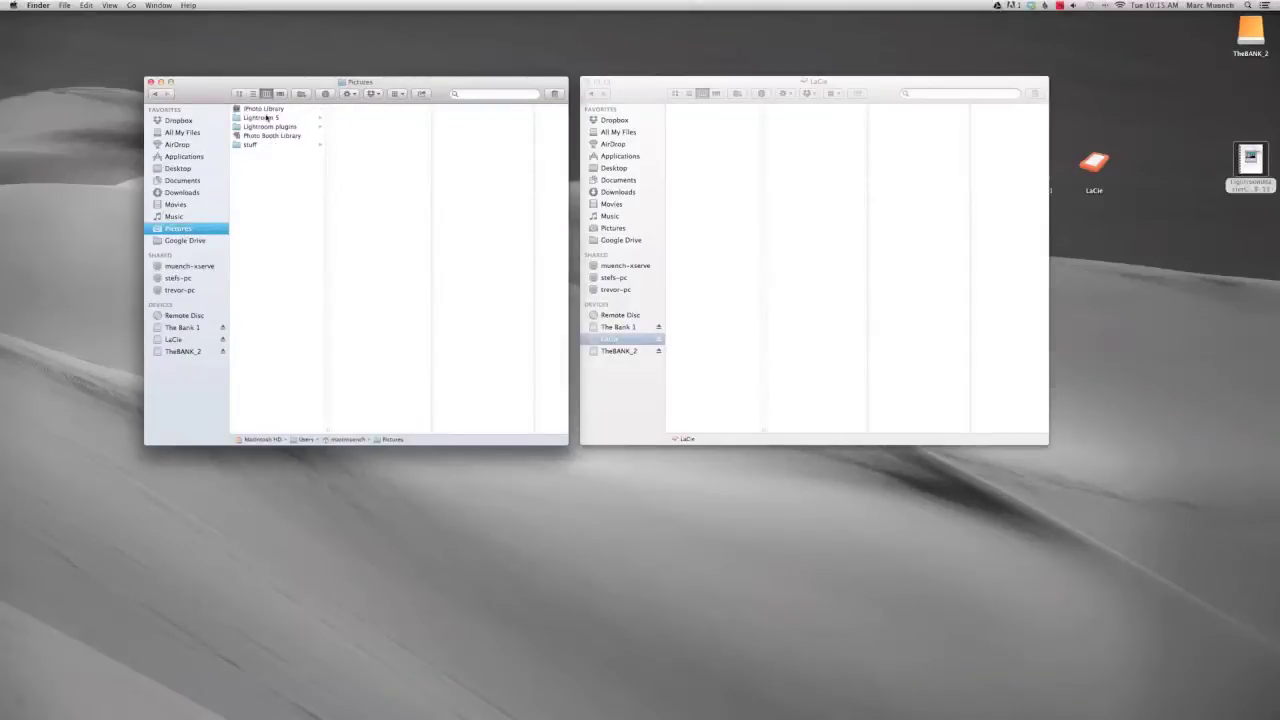
click(267, 117)
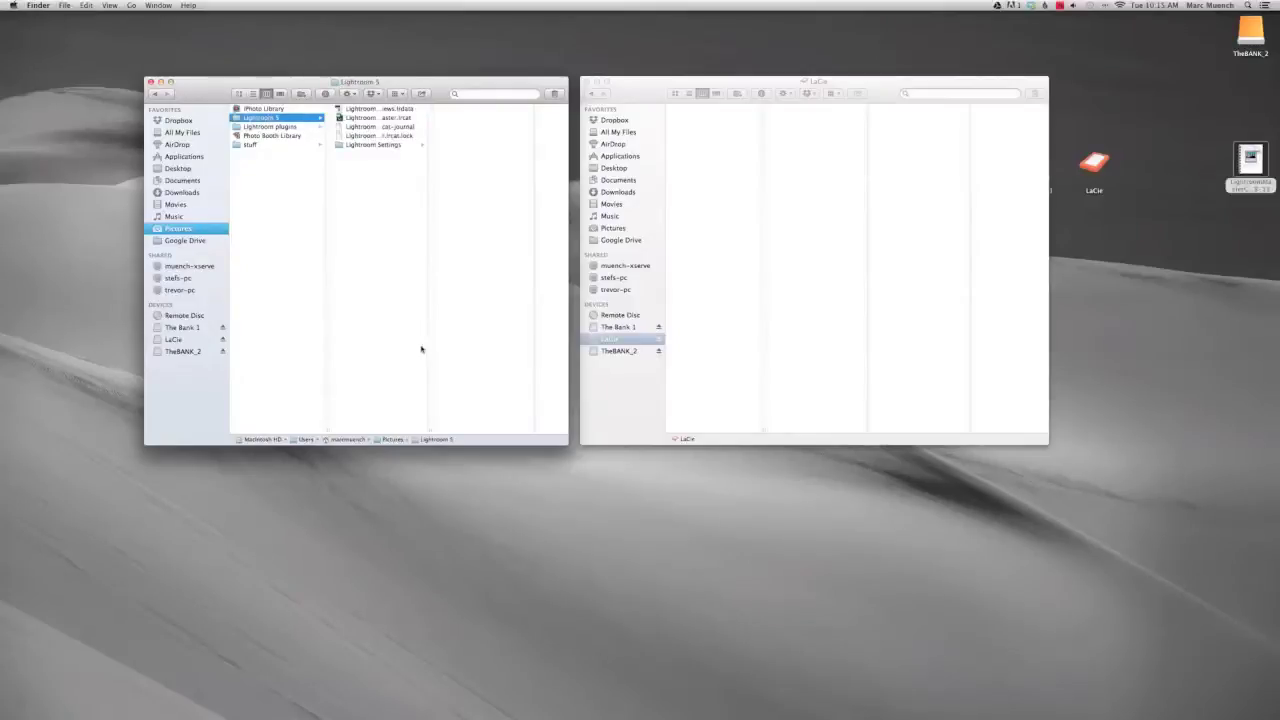
double_click(431, 427)
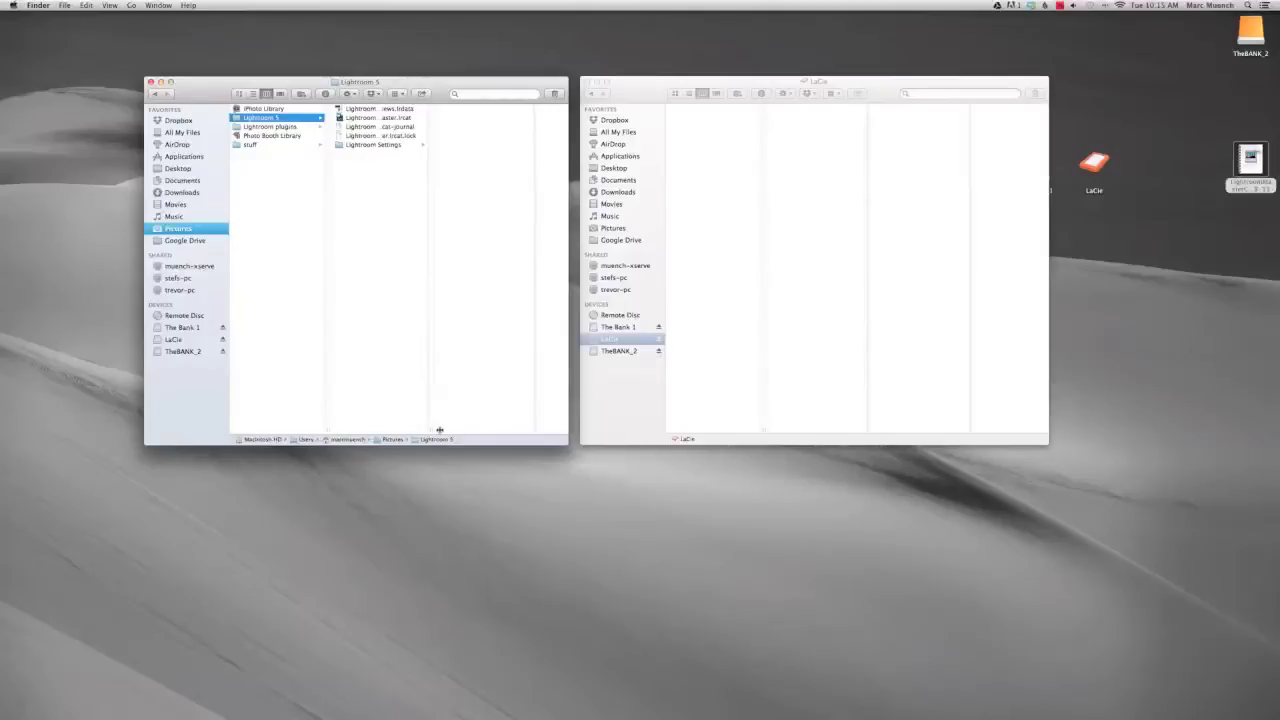
click(413, 110)
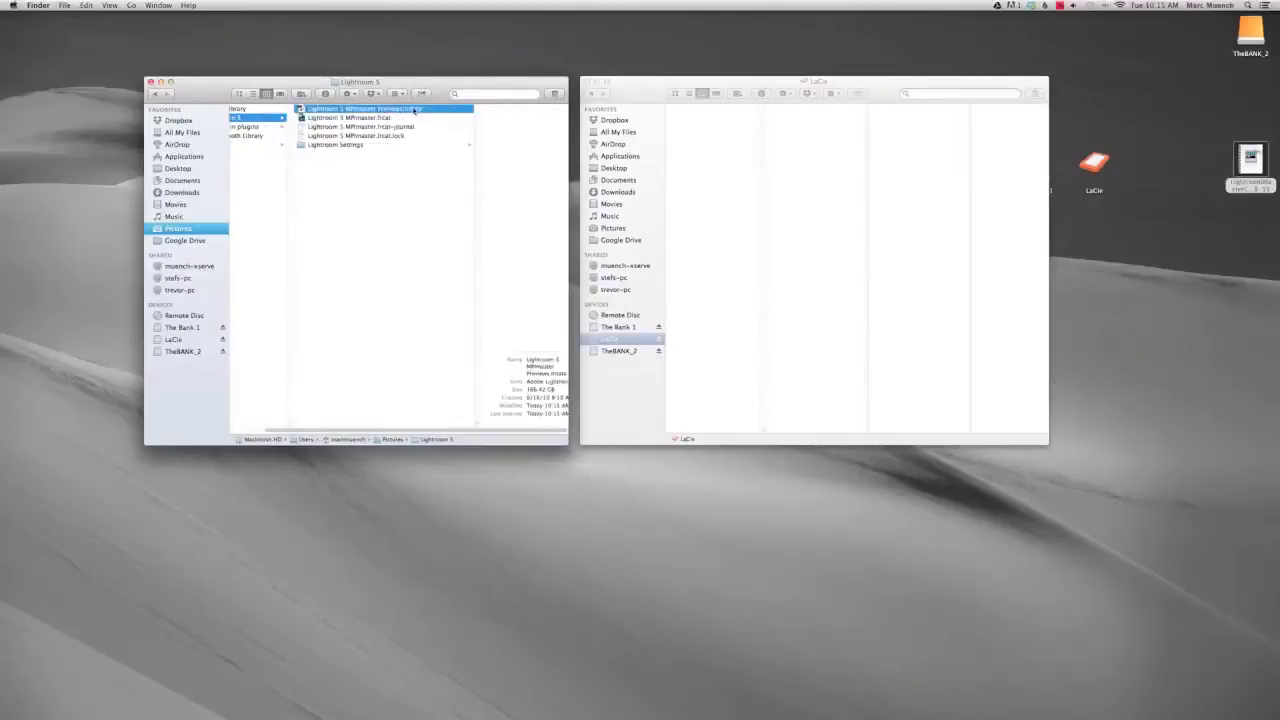
Open the Lightroom Settings folder beside the catalog files, view its preset subfolders, and shift the Finder window slightly left
click(336, 147)
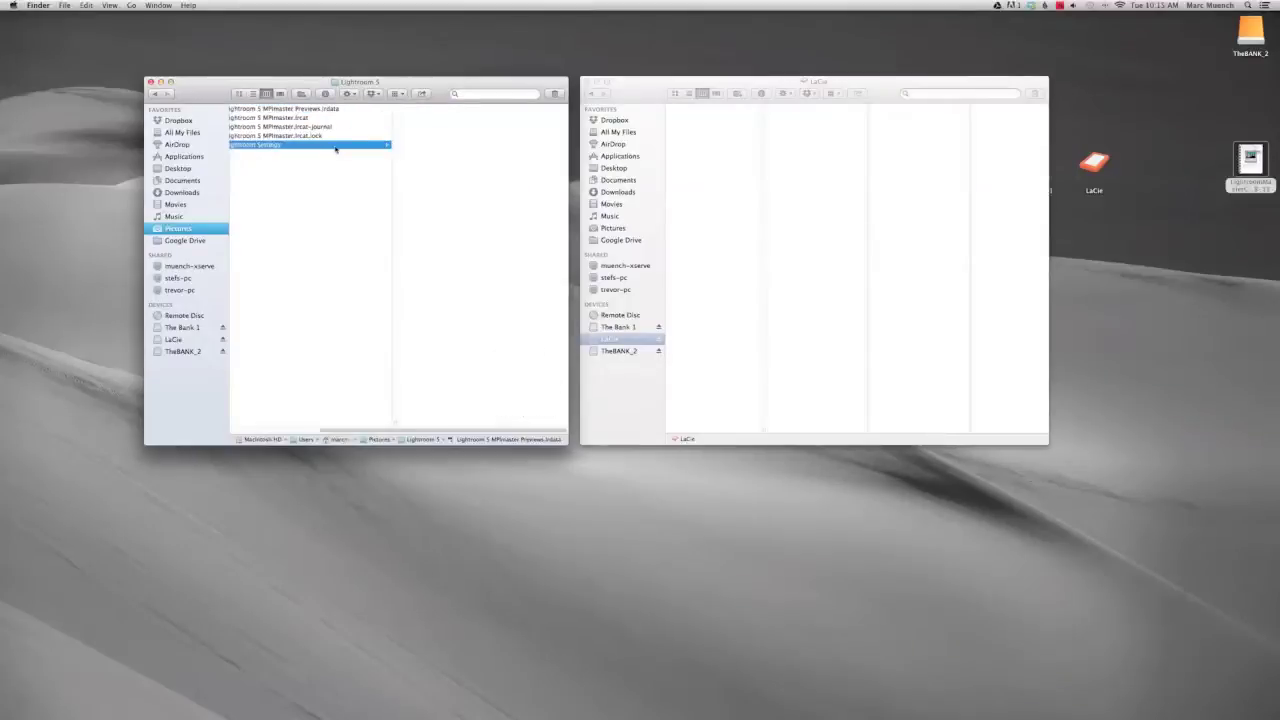
scroll(319, 222, left, 3)
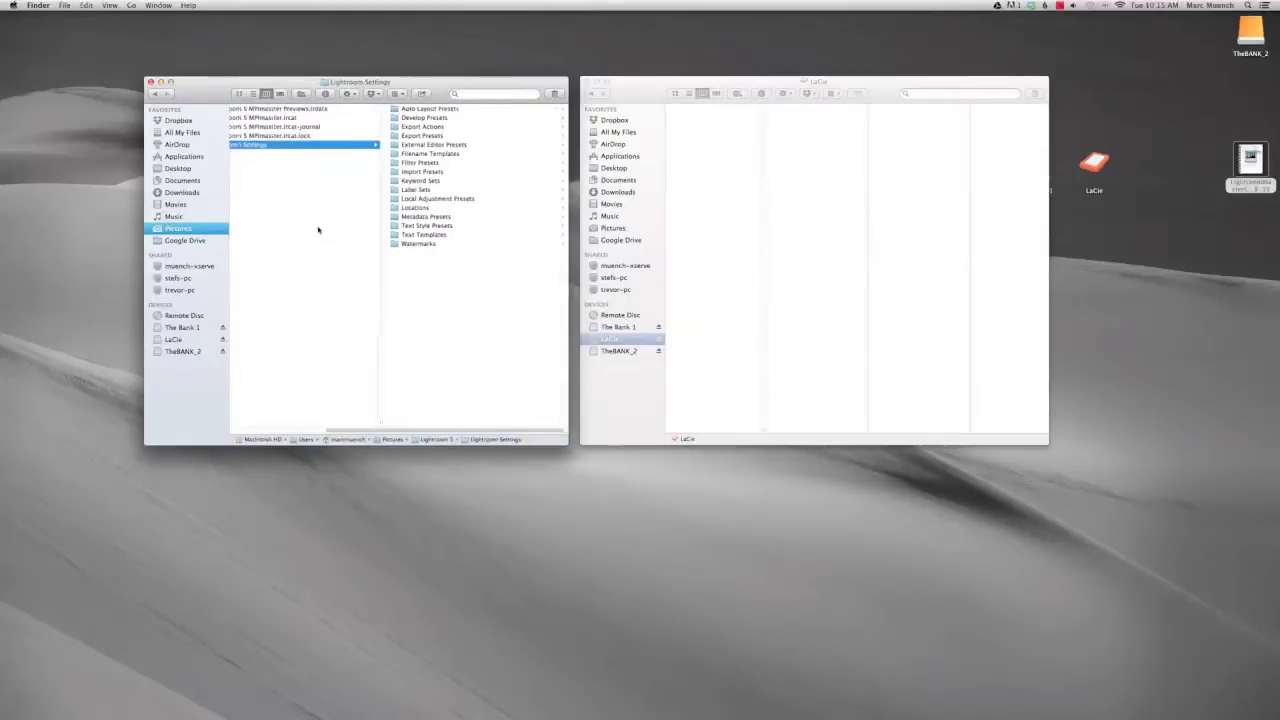
scroll(318, 230, left, 2)
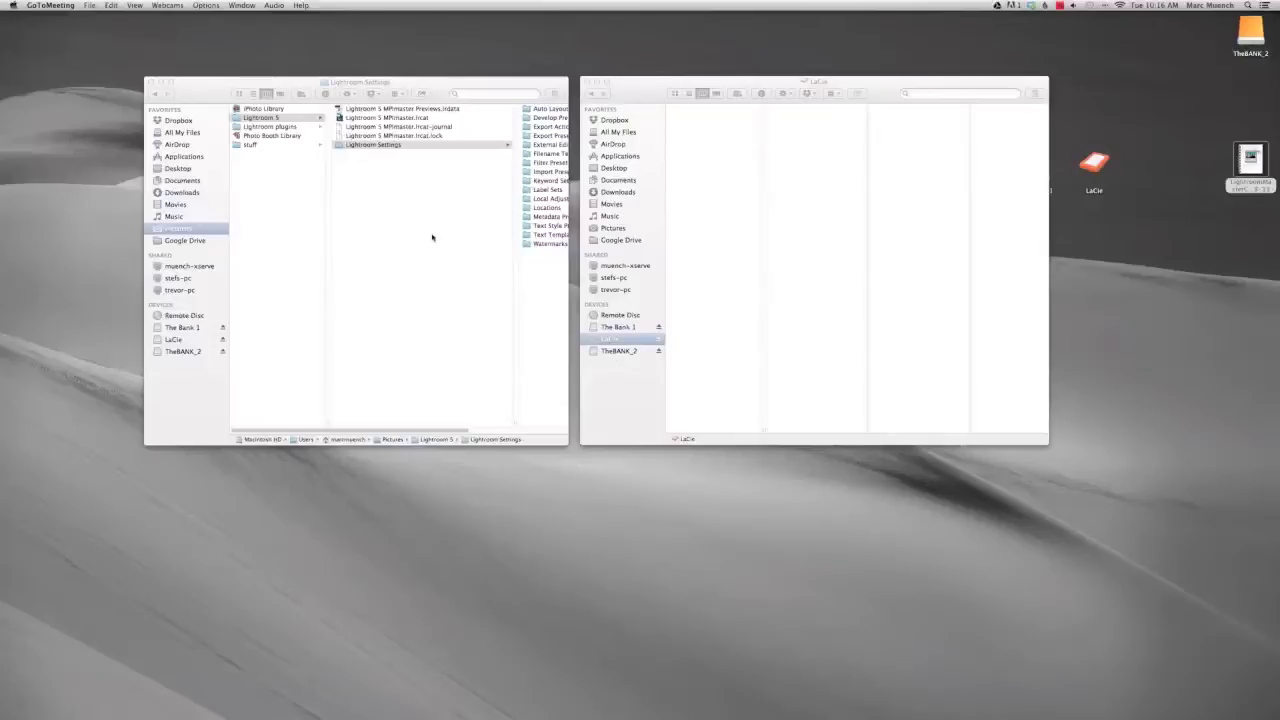
click(432, 85)
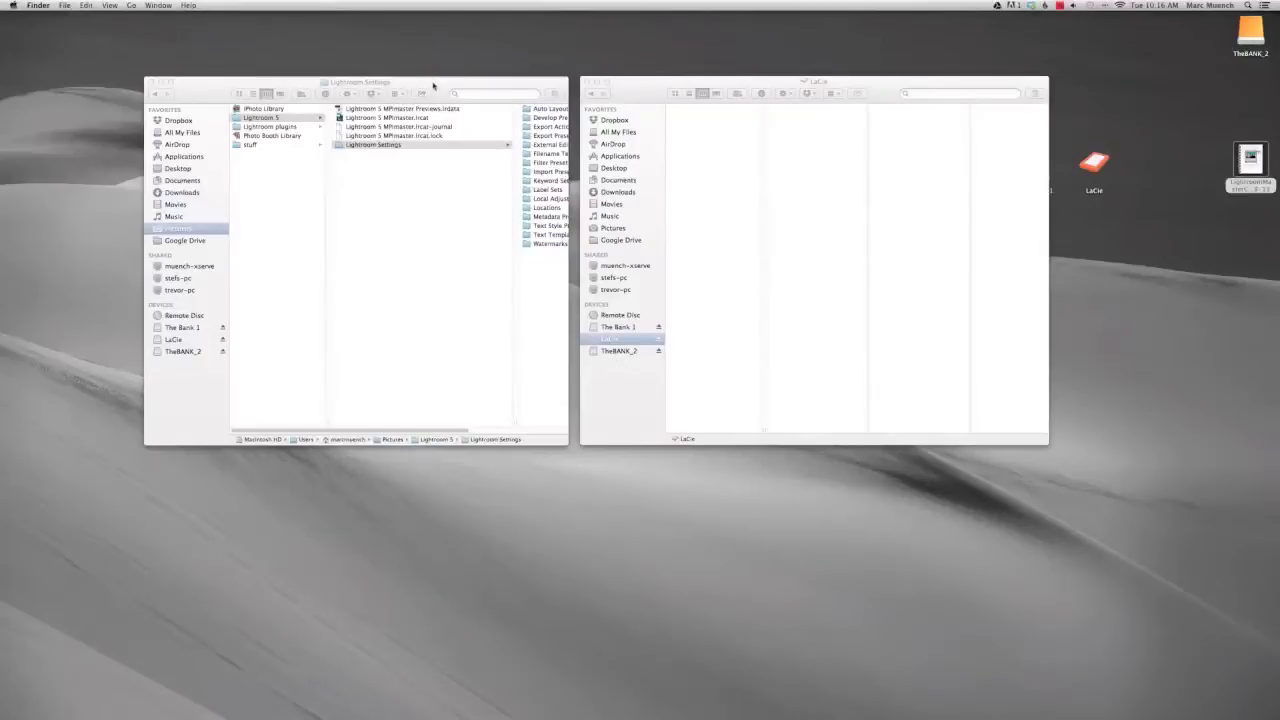
drag(432, 85, 421, 85)
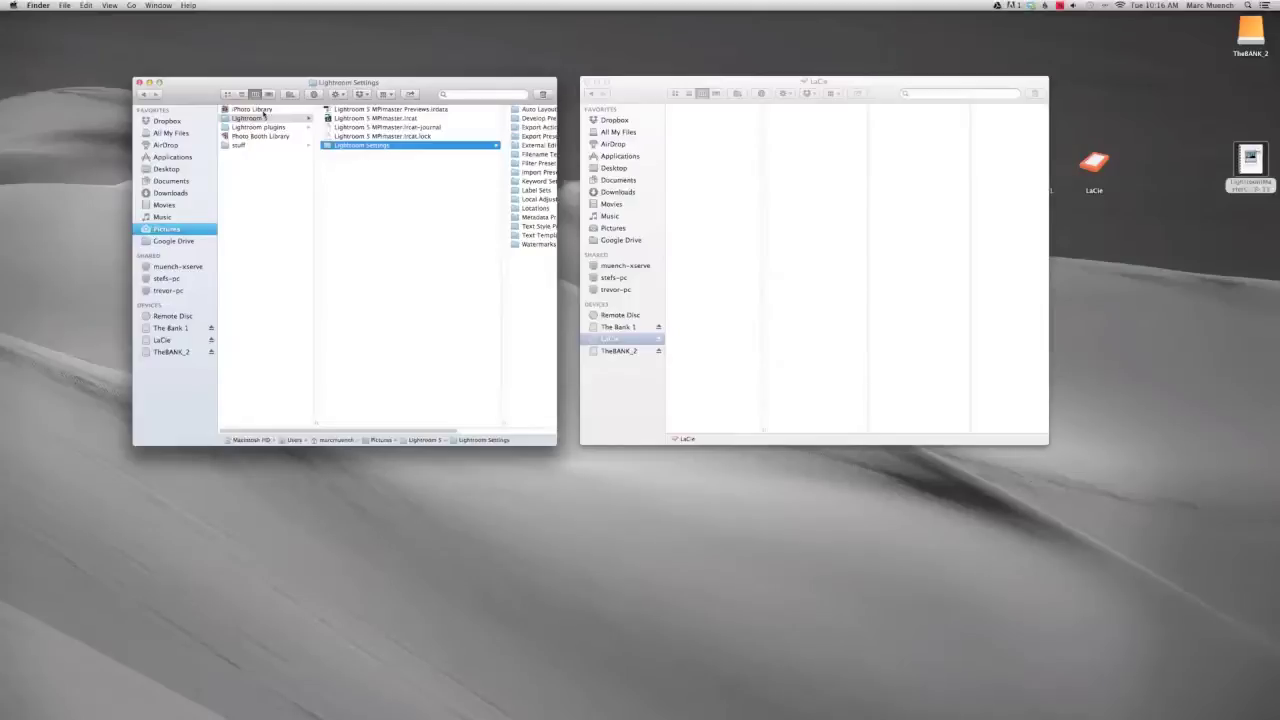
Open Digital Camera Files on The Bank 1 drive and show the photographer's own folder with its yearly subfolders
click(172, 329)
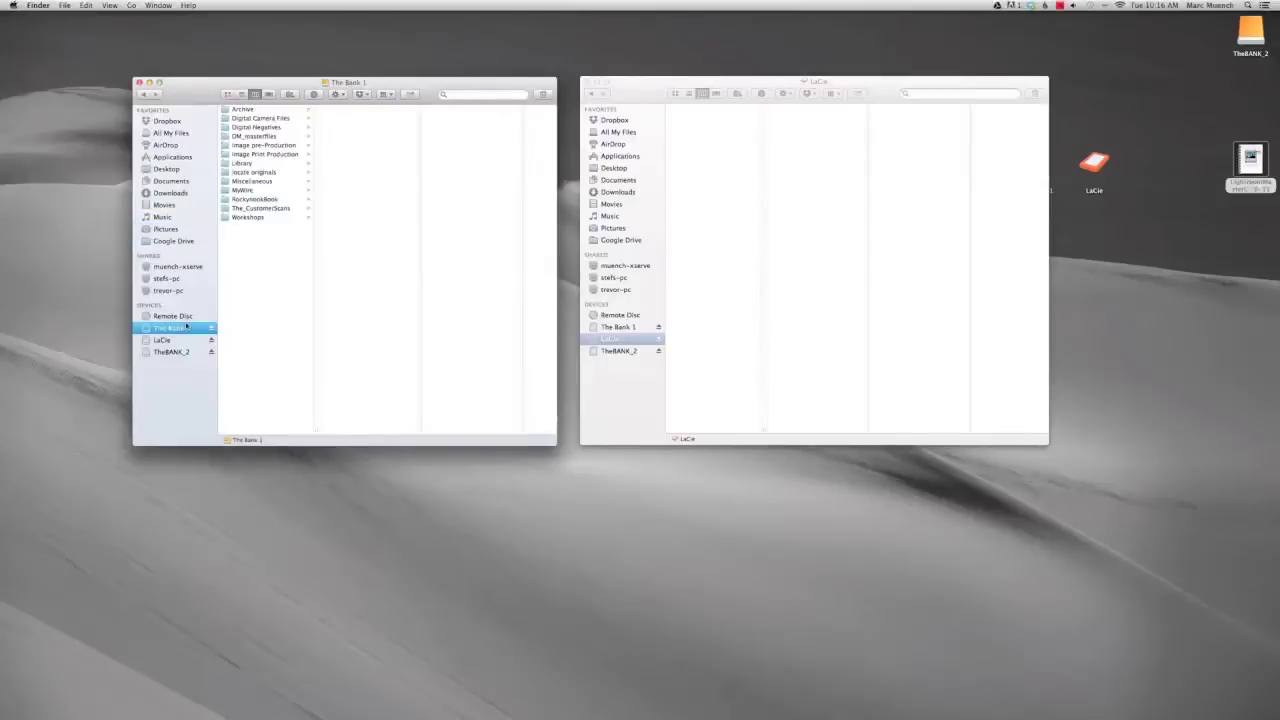
click(258, 119)
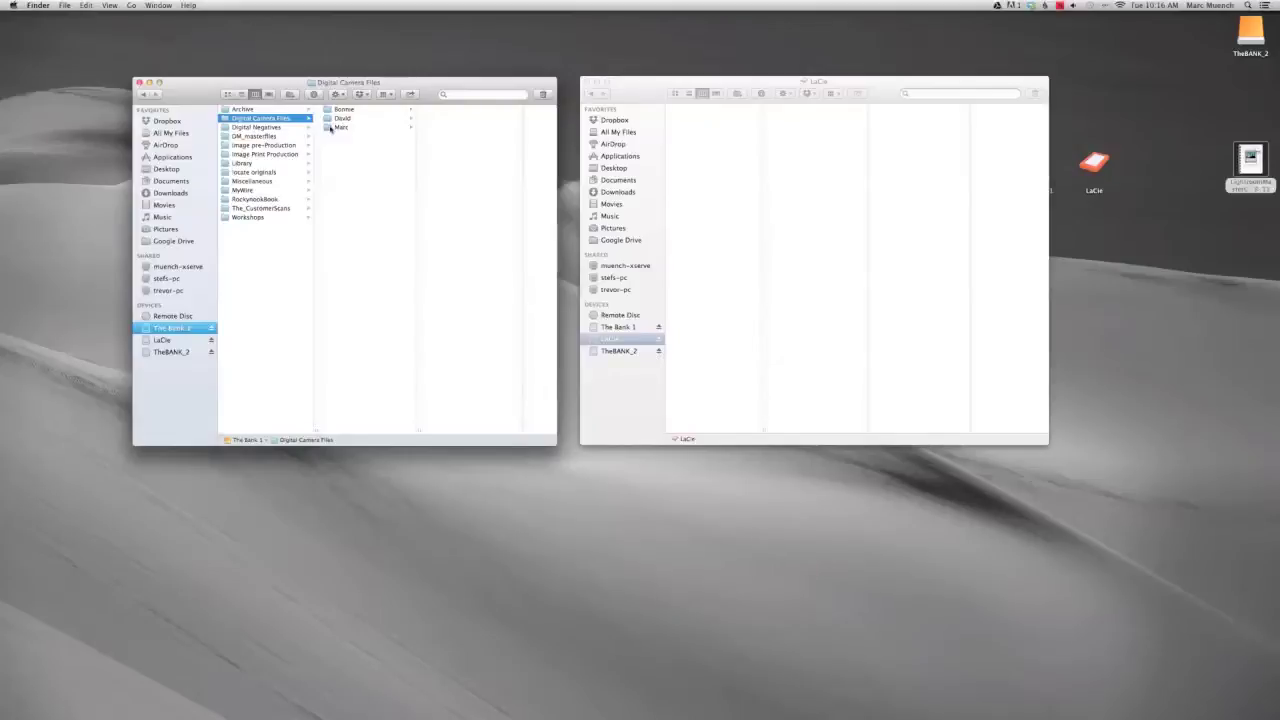
click(340, 127)
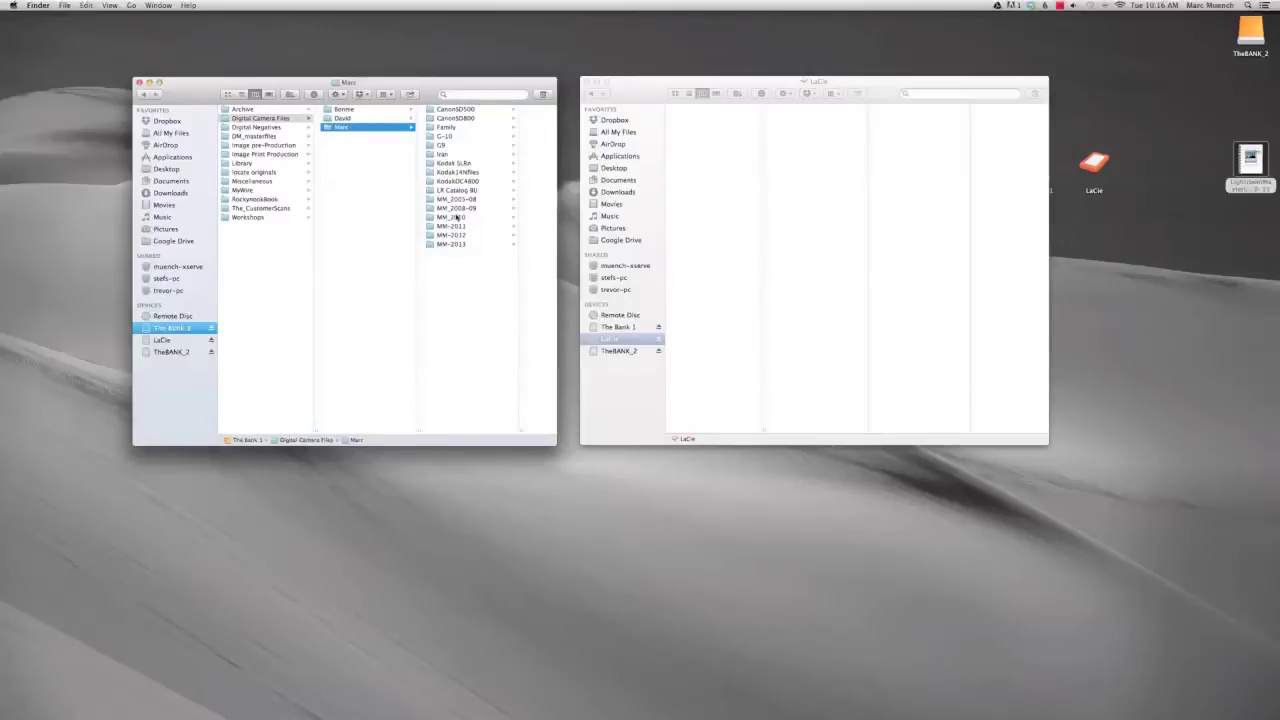
Browse the year folders MM_2010, MM-2011, MM-2012 and MM-2013, and open WindRiver inside MM-2013
click(456, 217)
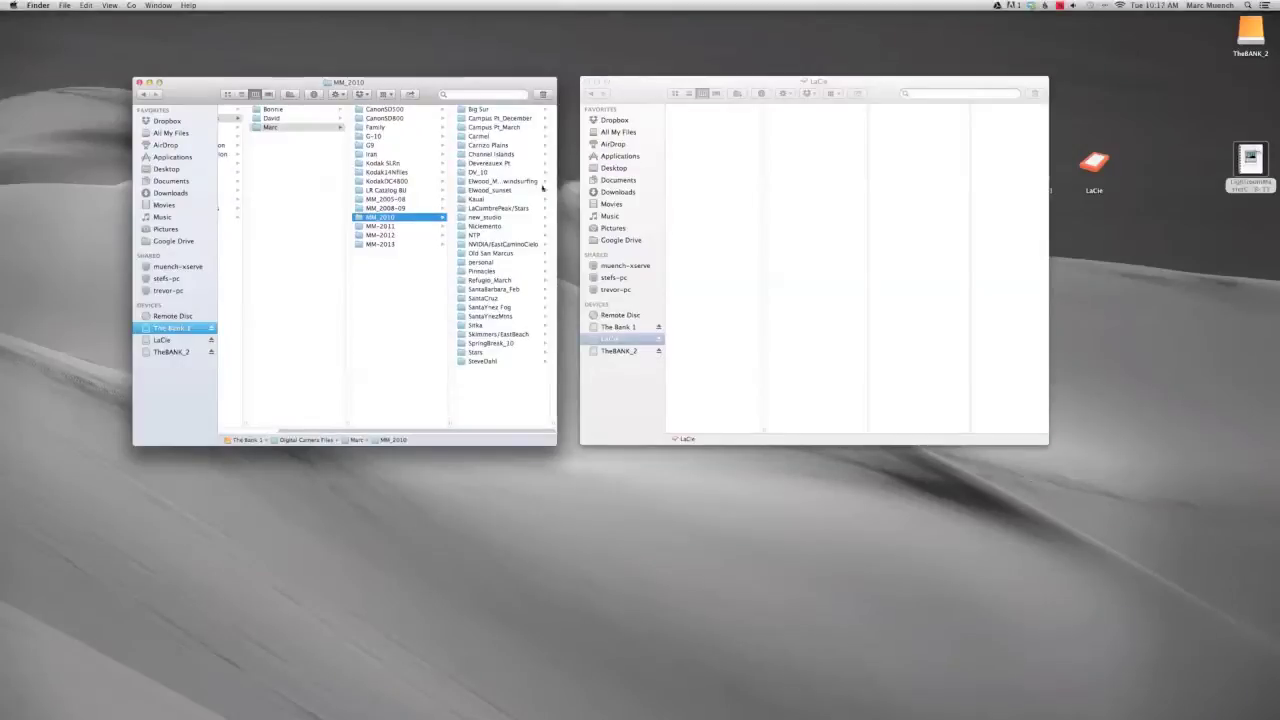
click(391, 228)
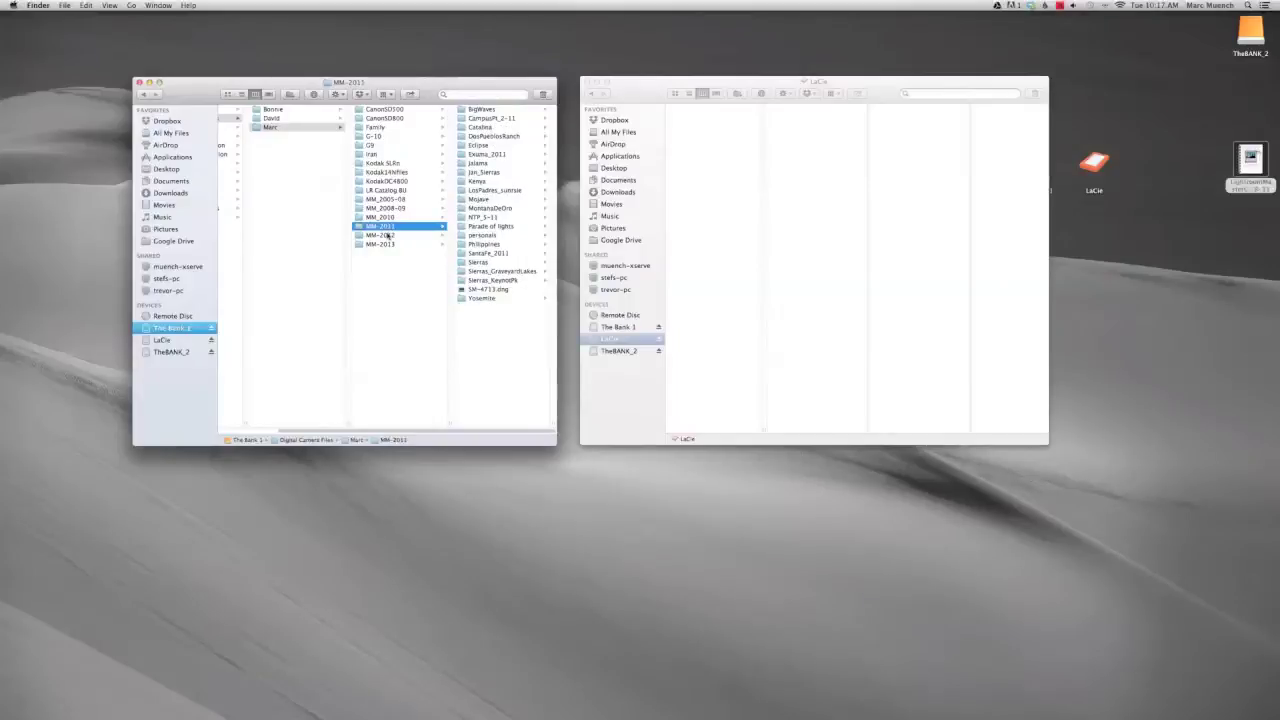
click(388, 235)
click(388, 244)
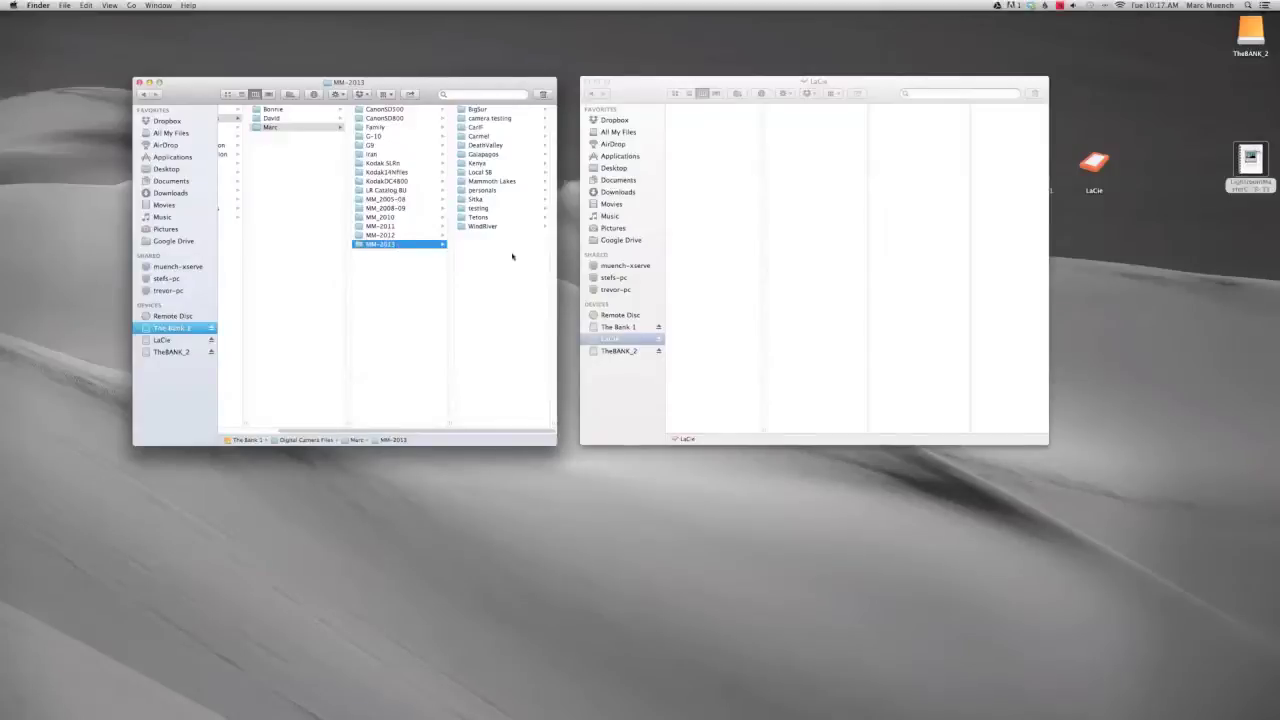
click(484, 226)
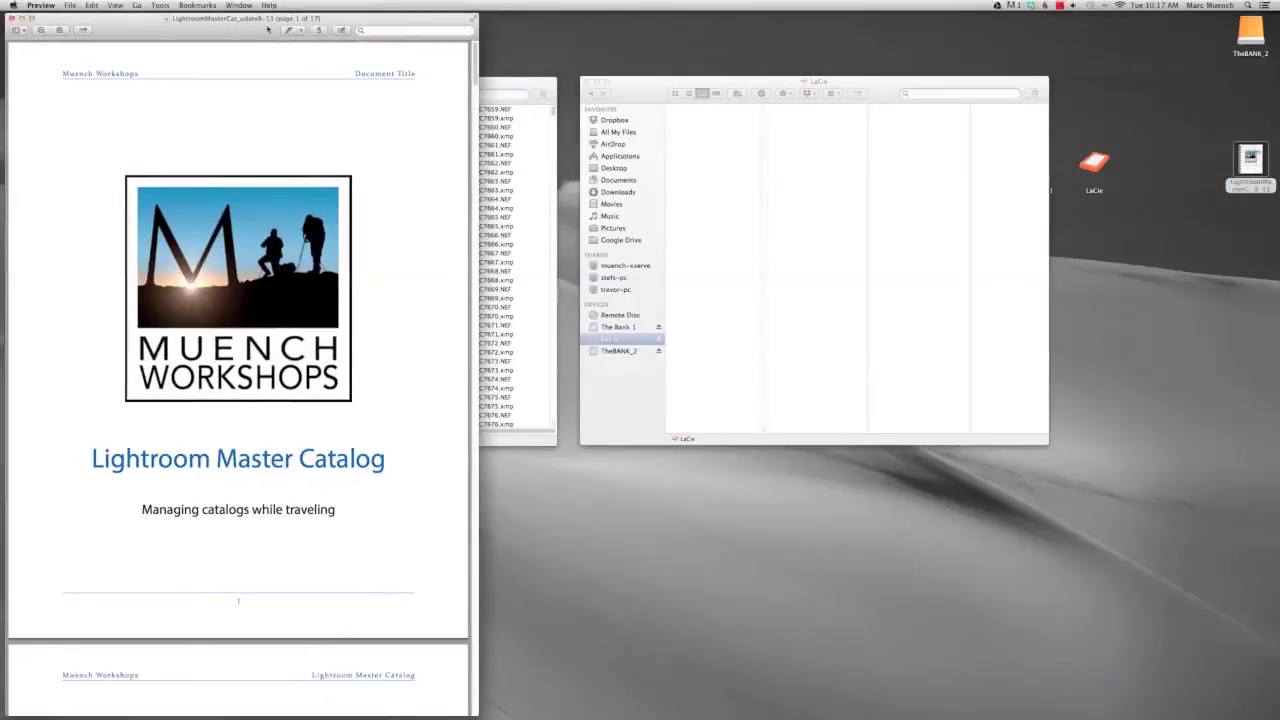
Center the Lightroom Master Catalog PDF on the screen and show its Overview and Objectives page
drag(301, 14, 652, 12)
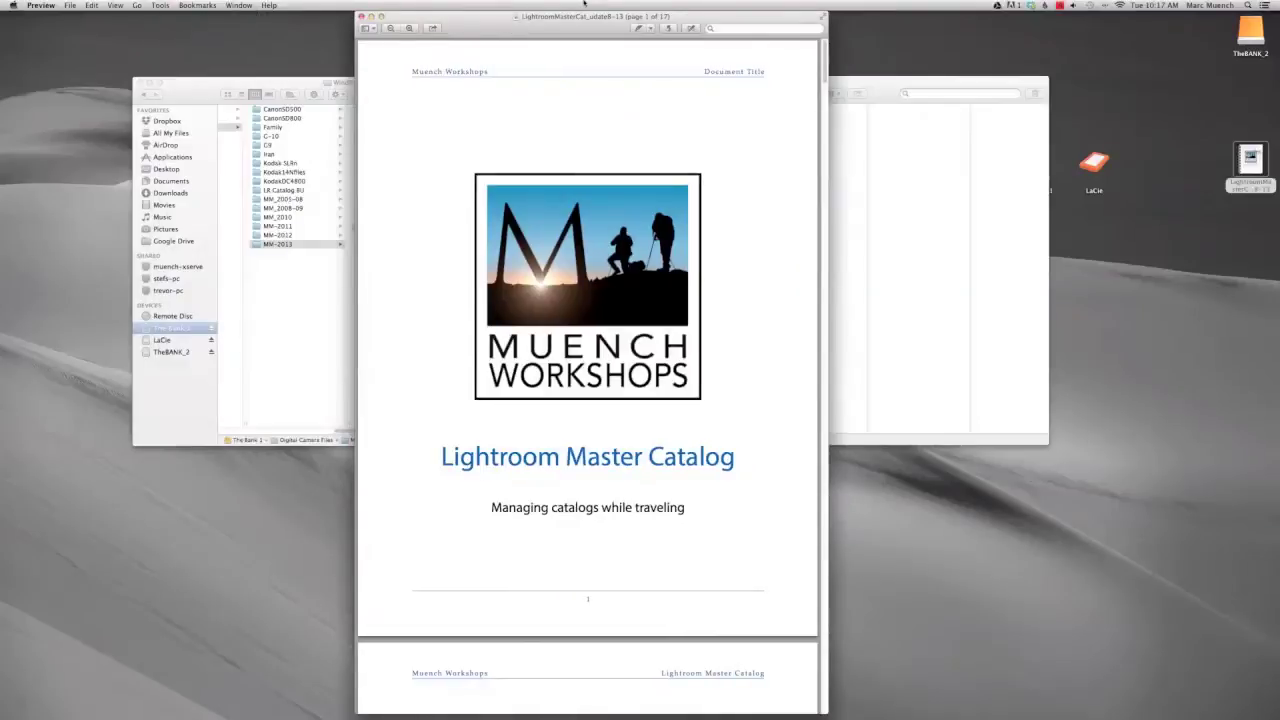
scroll(648, 508, down, 3)
scroll(648, 508, down, 10)
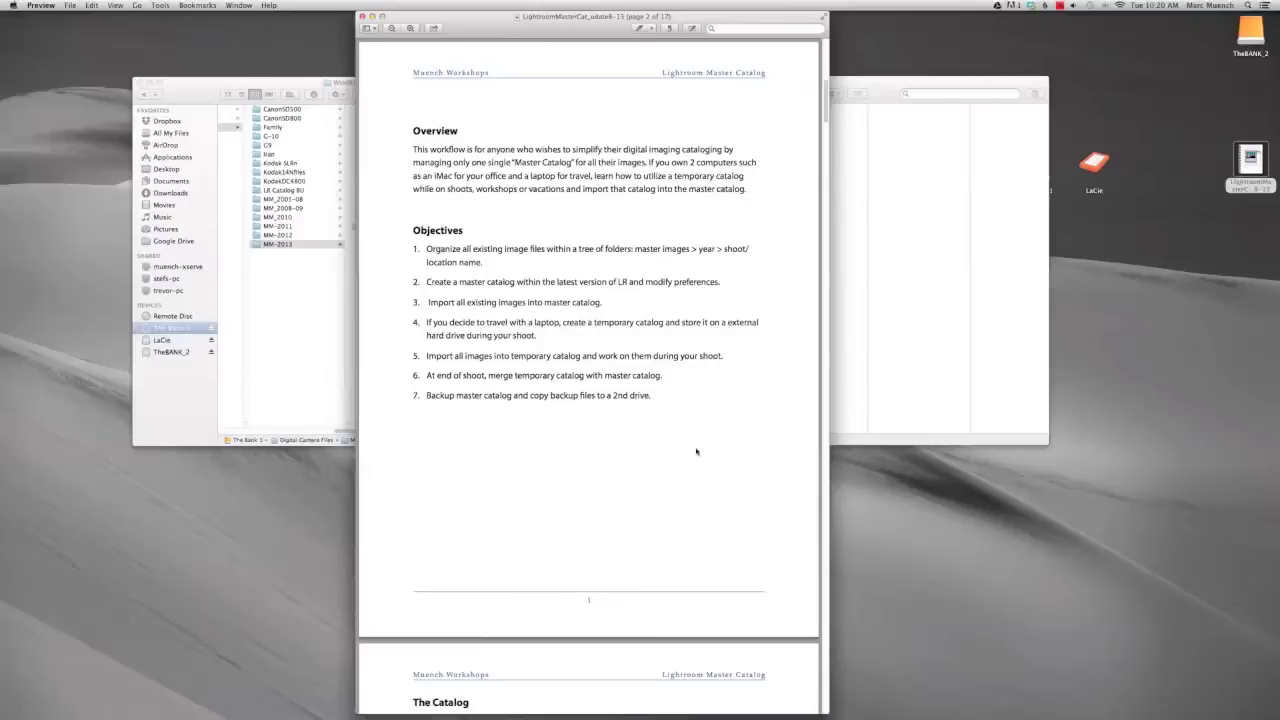
Look through The Catalog section of the PDF, return to the Objectives page, and minimize the document
scroll(696, 452, down, 5)
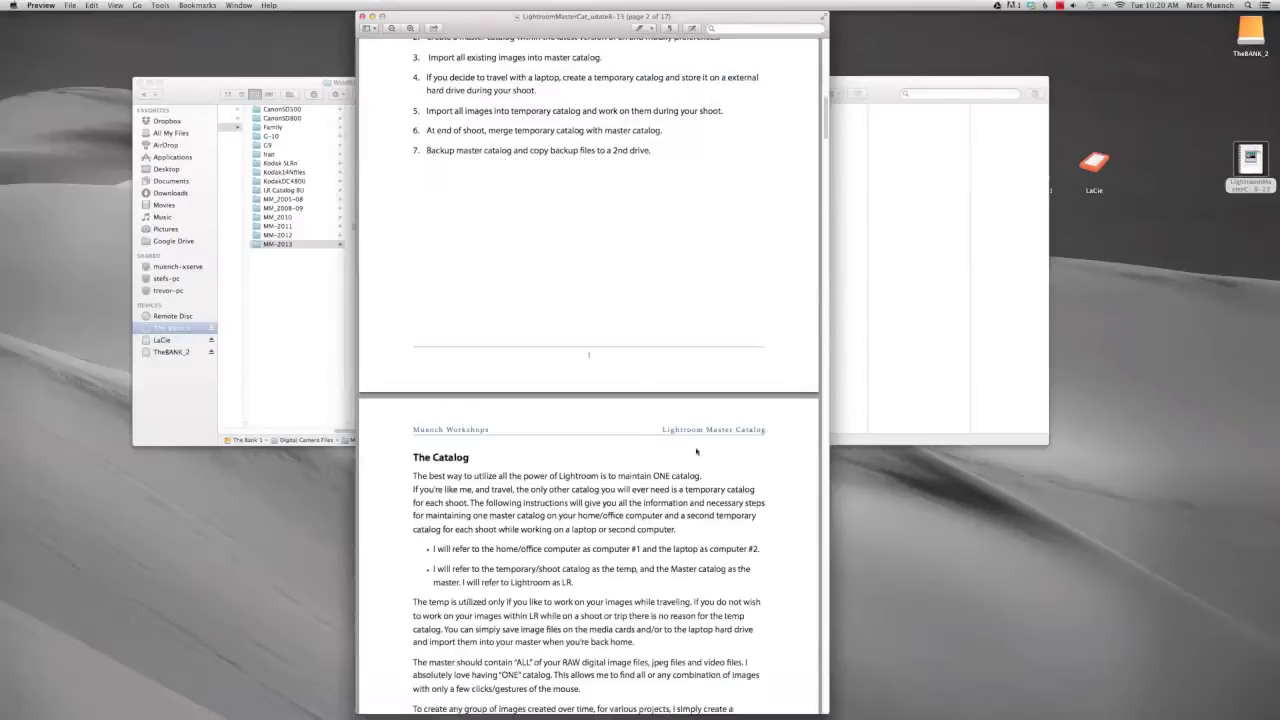
scroll(696, 452, down, 8)
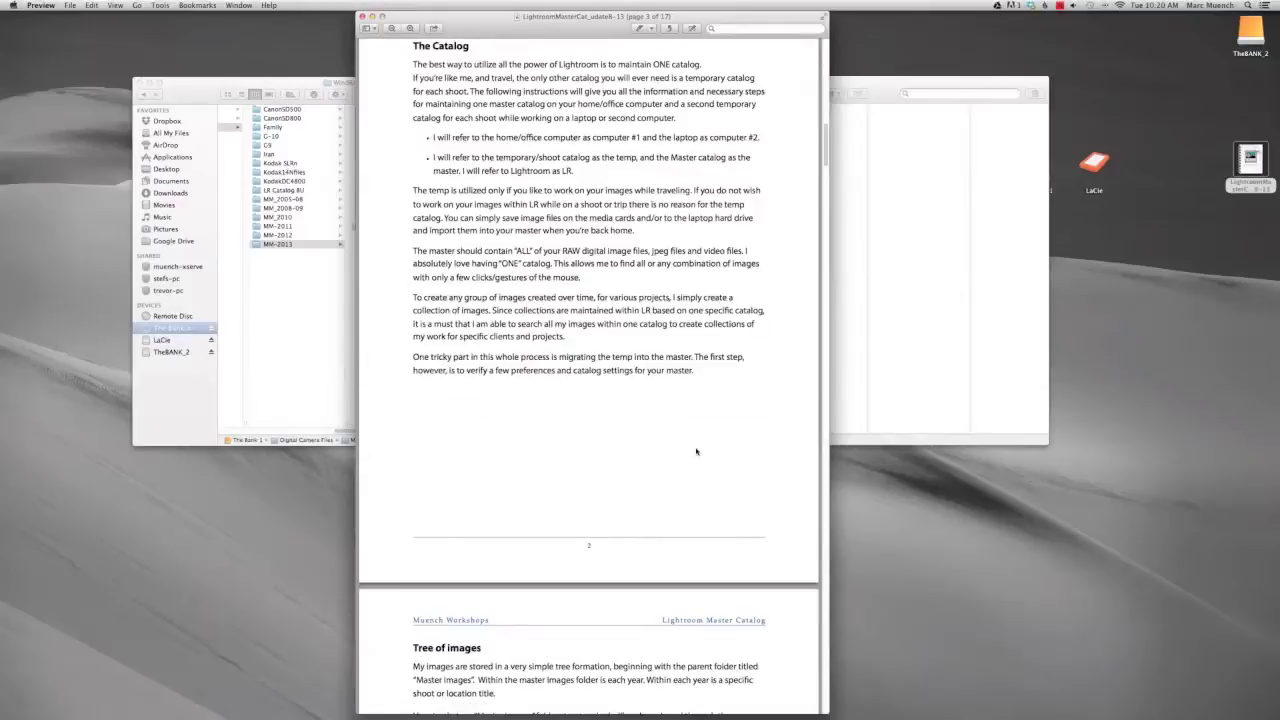
scroll(696, 452, down, 1)
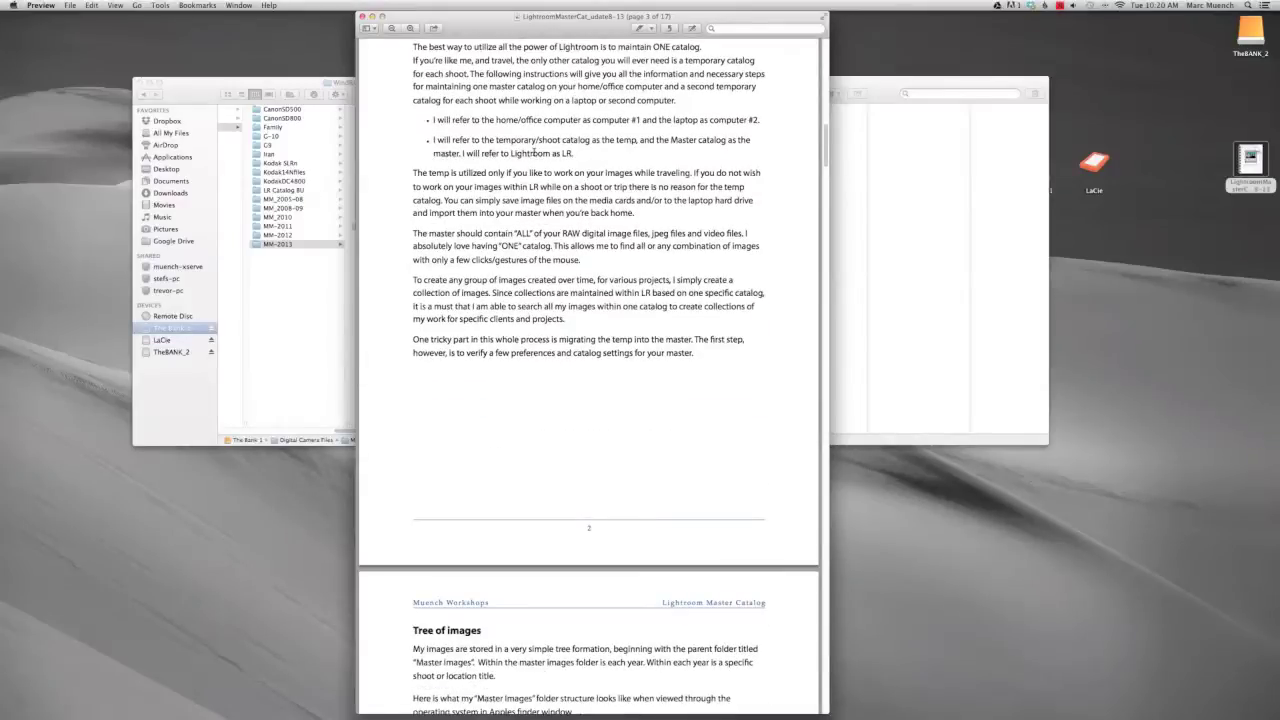
scroll(534, 152, up, 1)
scroll(534, 152, up, 14)
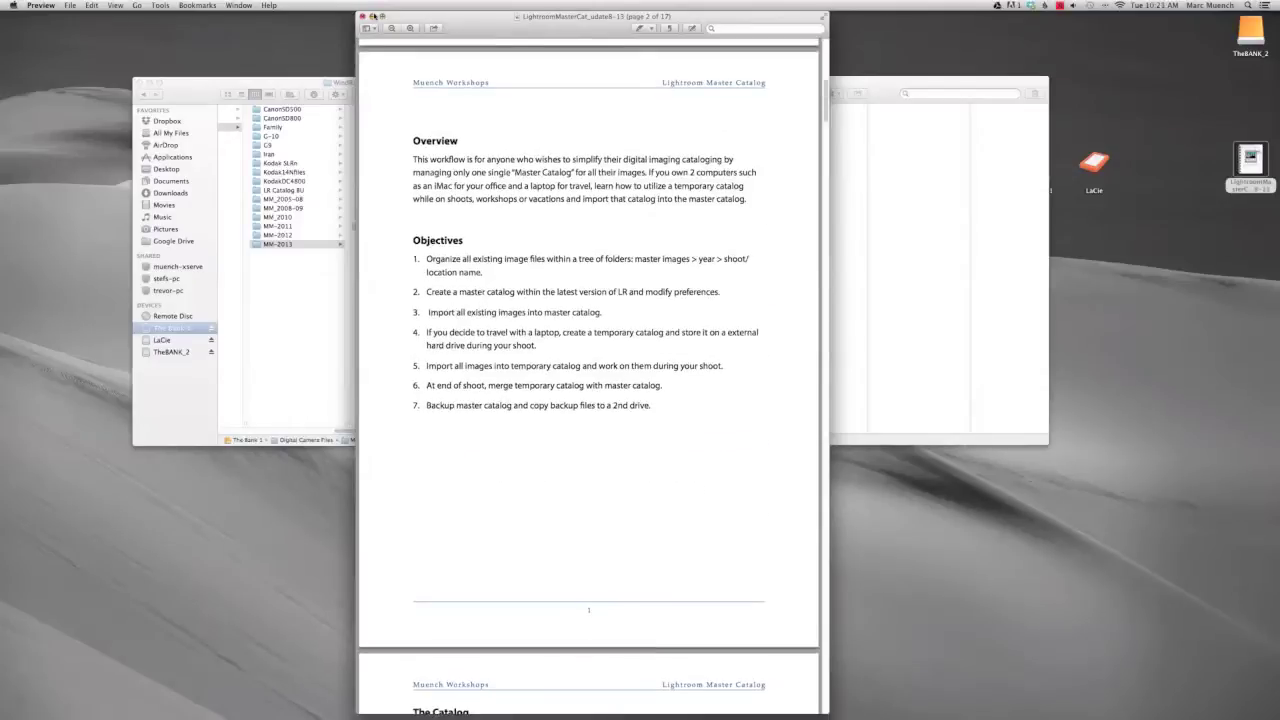
click(372, 16)
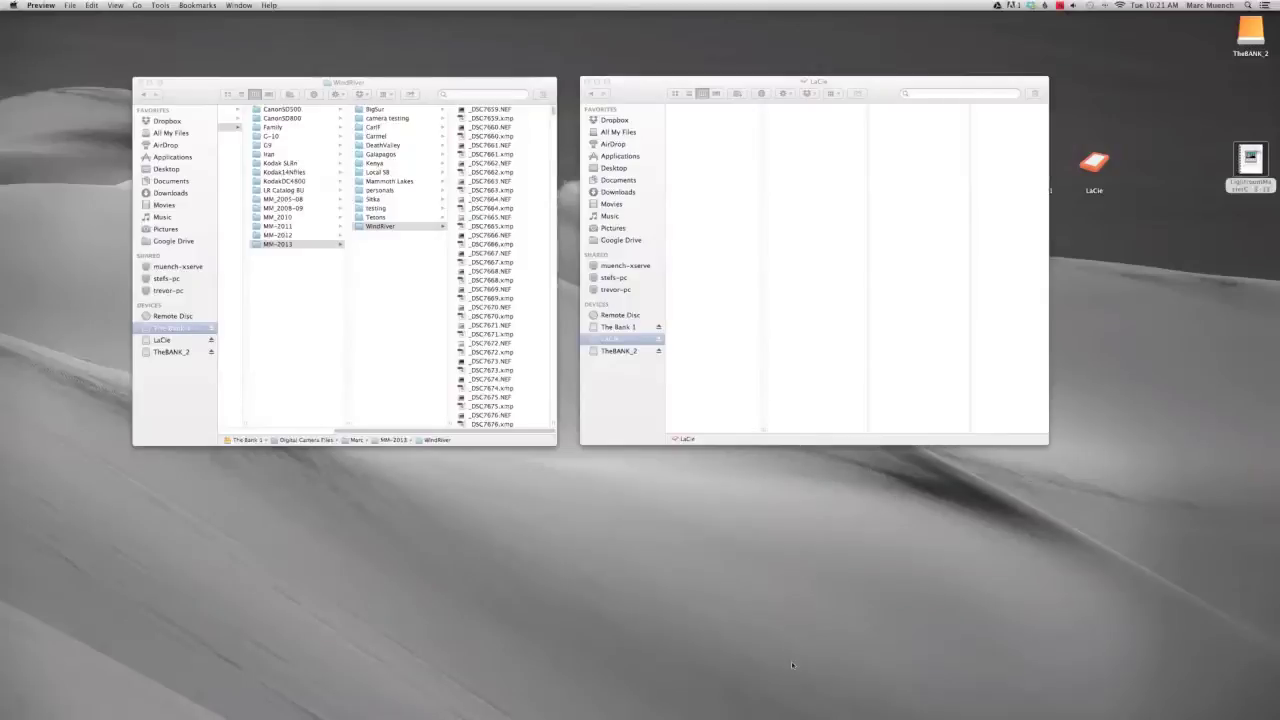
Switch to Lightroom and display the photos of the 2013 BigSur folder in the Library grid
mouse_move(795, 715)
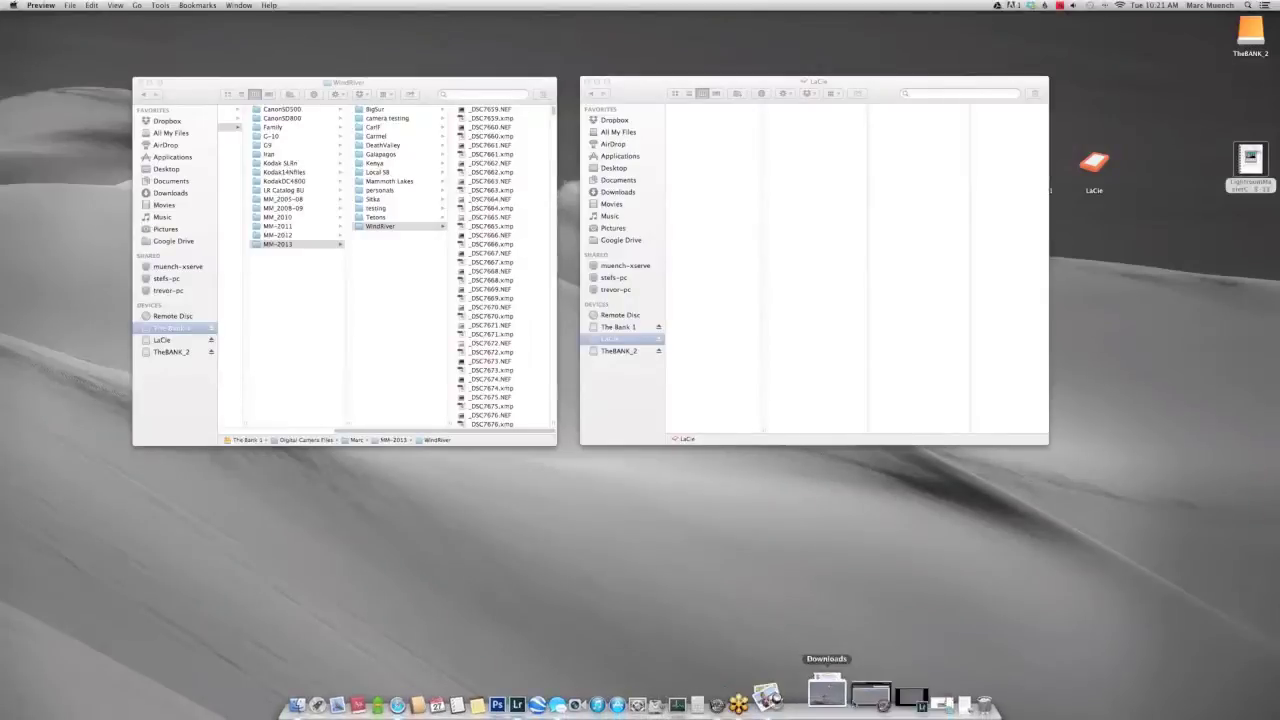
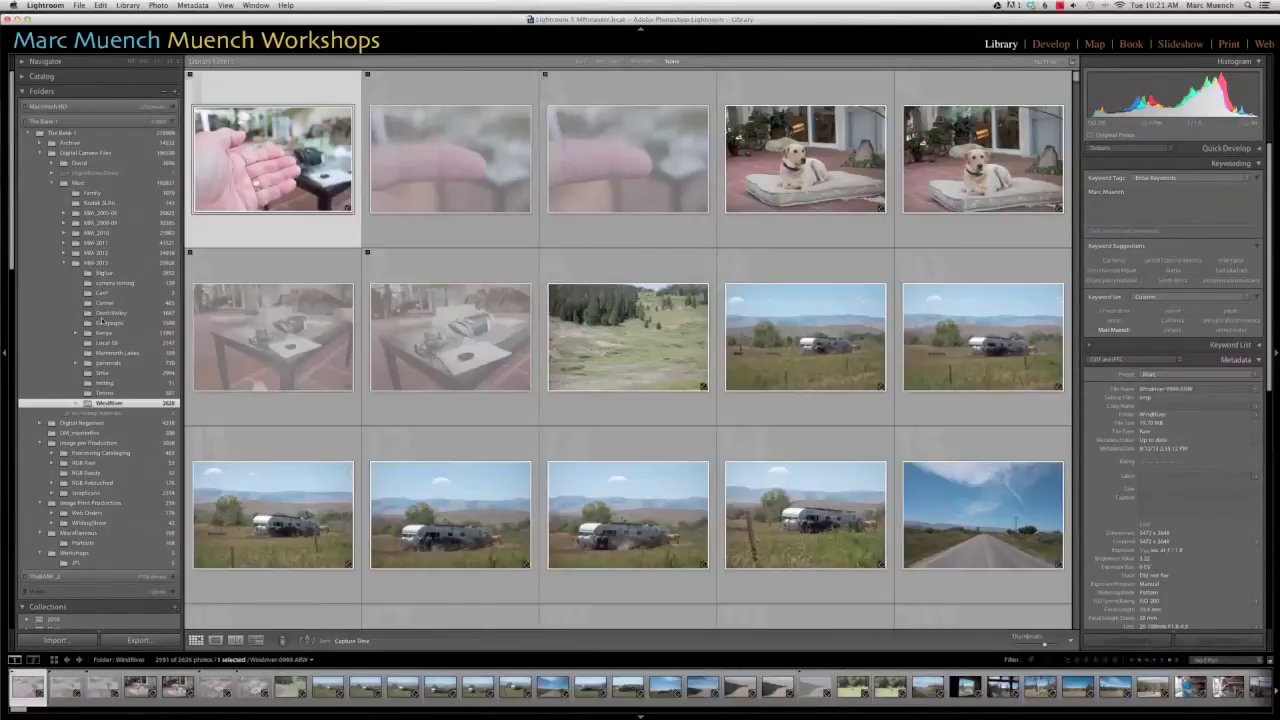
click(100, 273)
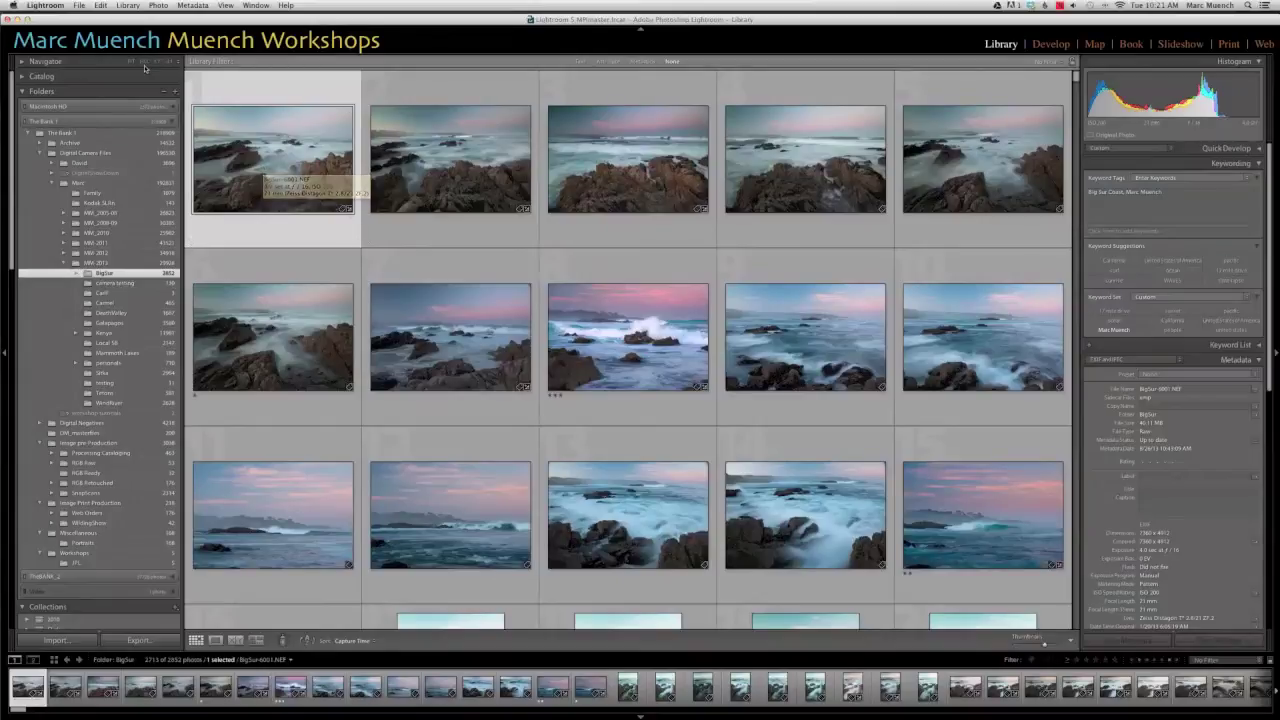
Open Lightroom's Preferences and review the General import options and the Presets settings
click(45, 5)
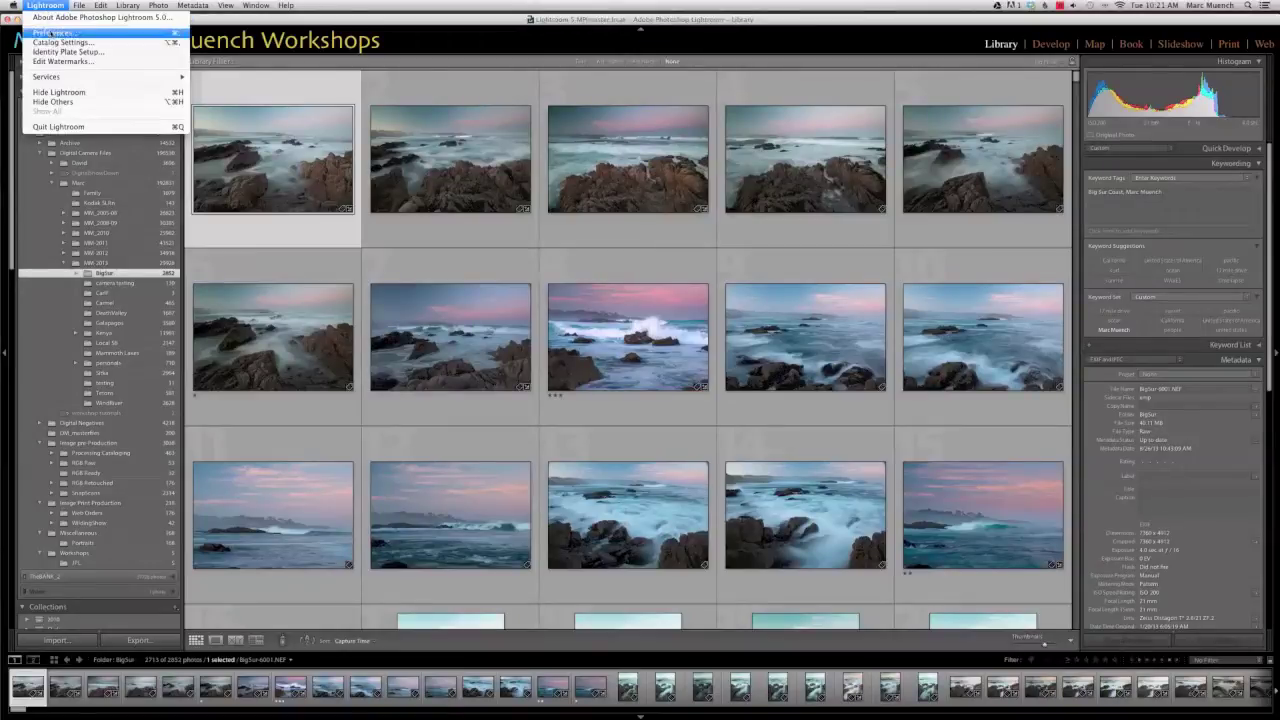
click(50, 33)
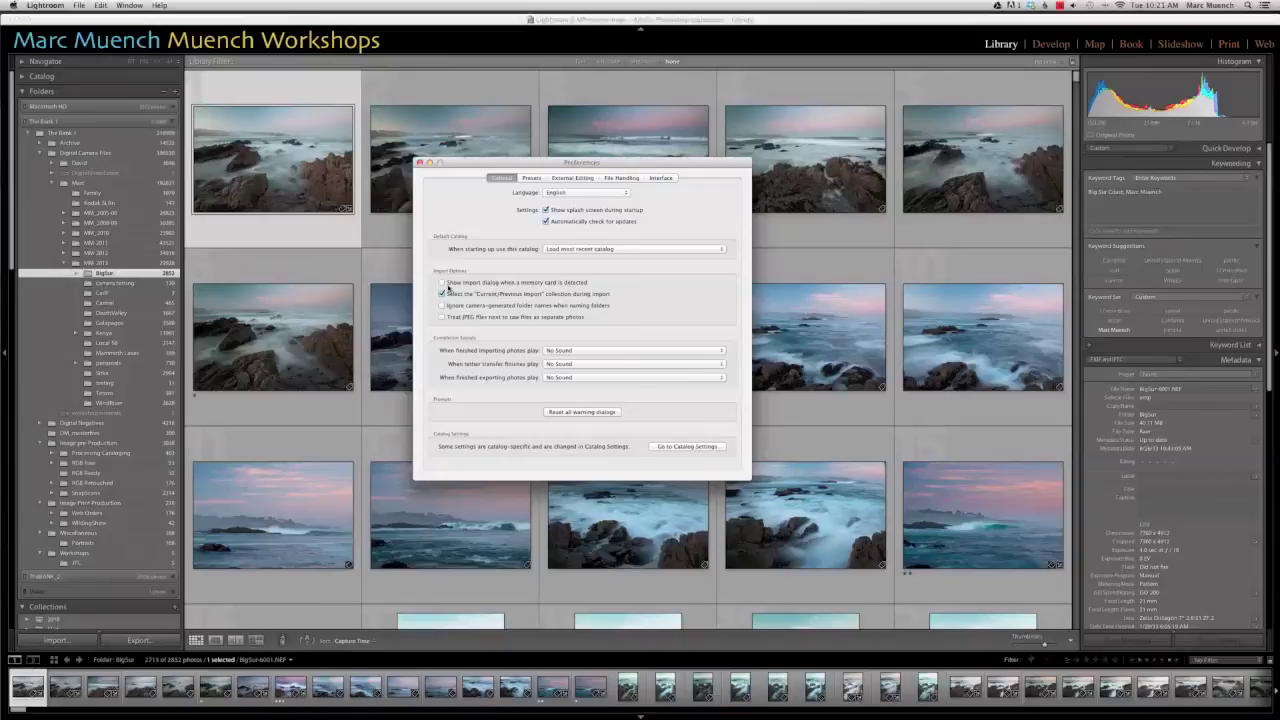
click(442, 283)
click(533, 178)
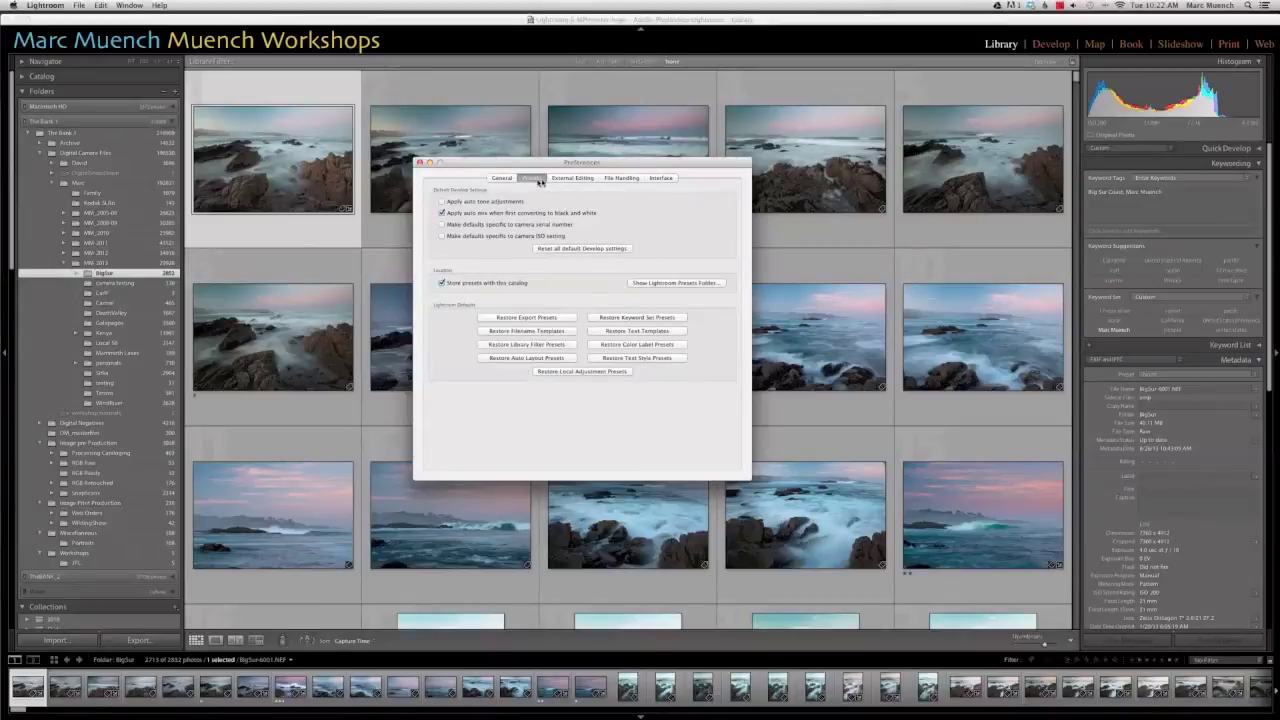
Set external editing in Photoshop to TIFF format, ProPhoto RGB color space, 16 bits/component and no compression
click(571, 178)
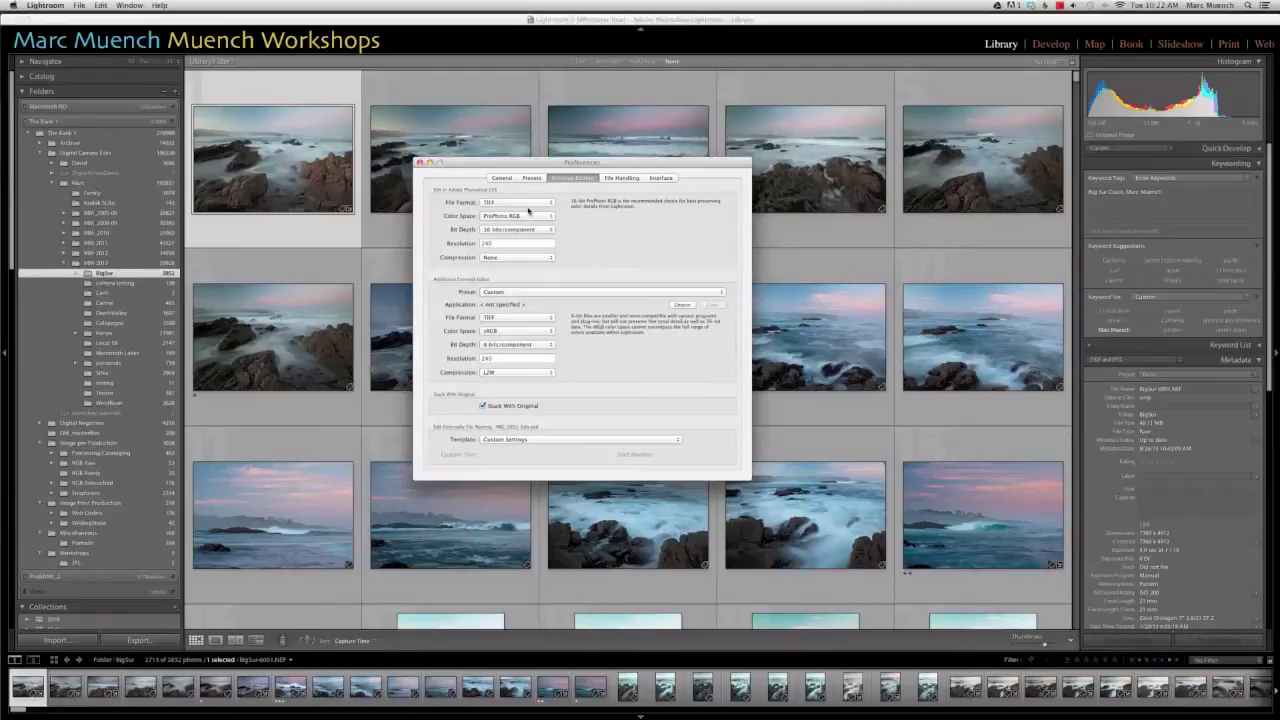
click(529, 208)
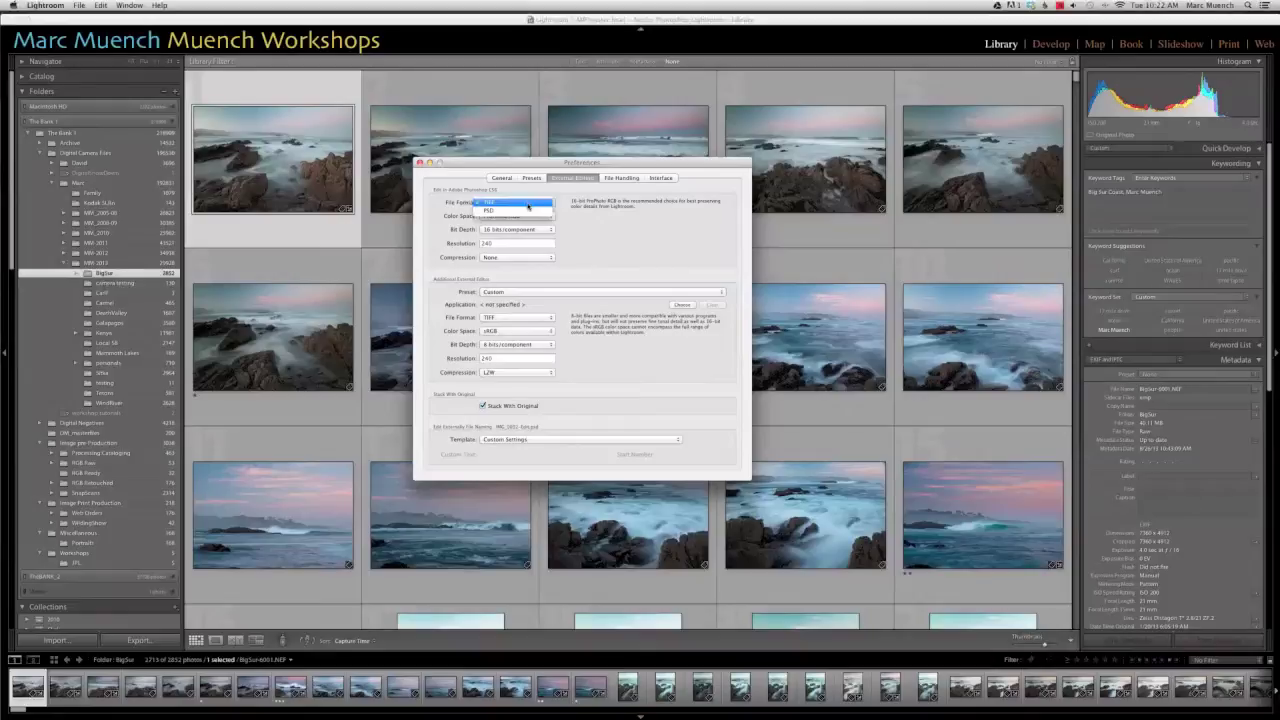
click(528, 204)
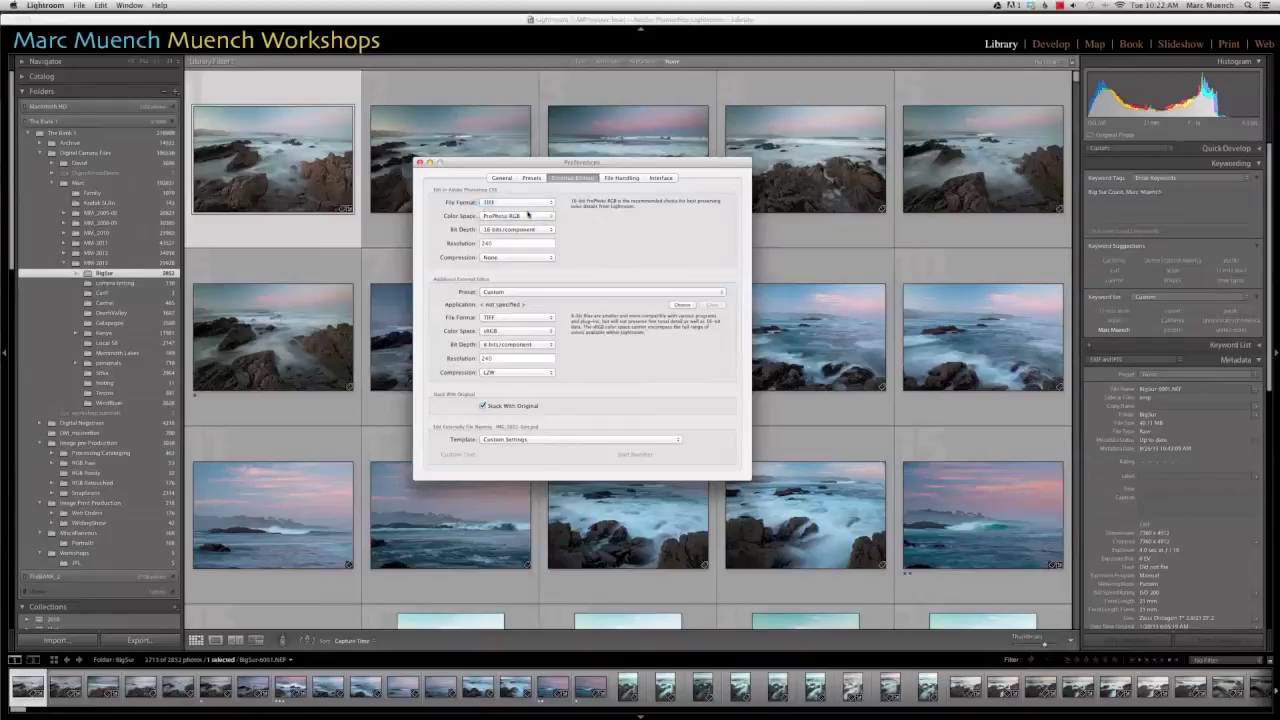
click(530, 217)
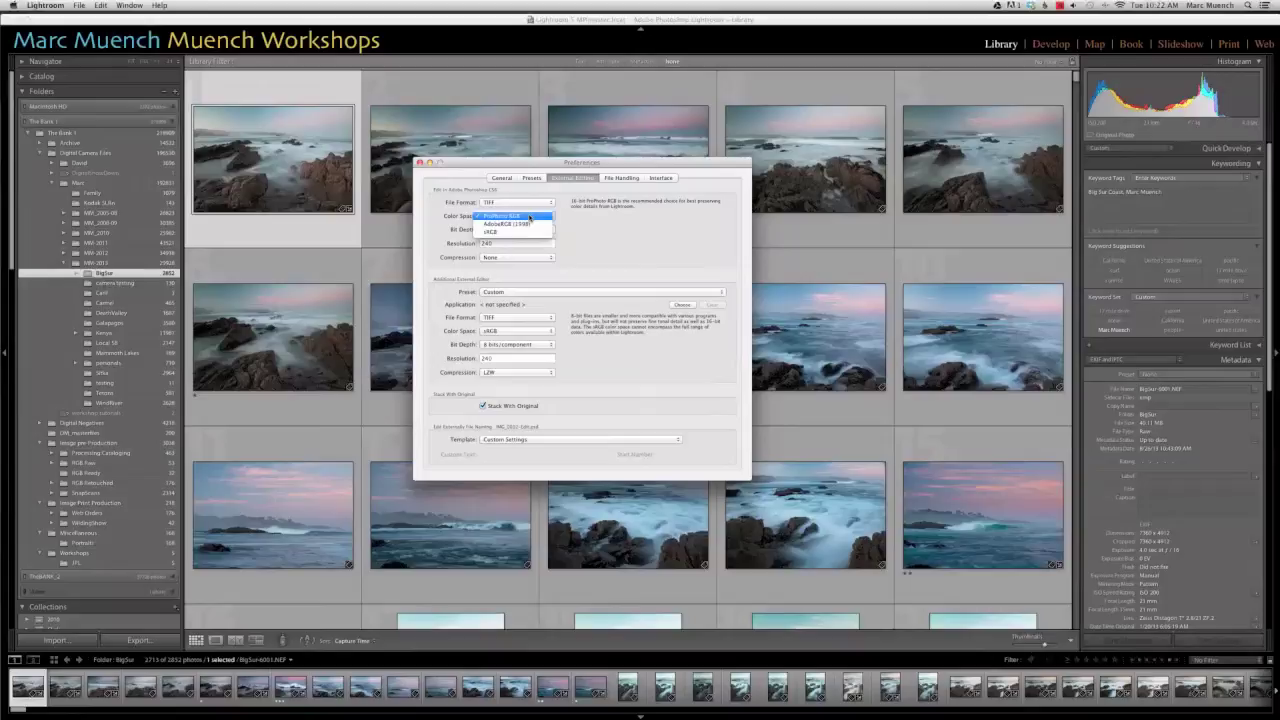
click(529, 217)
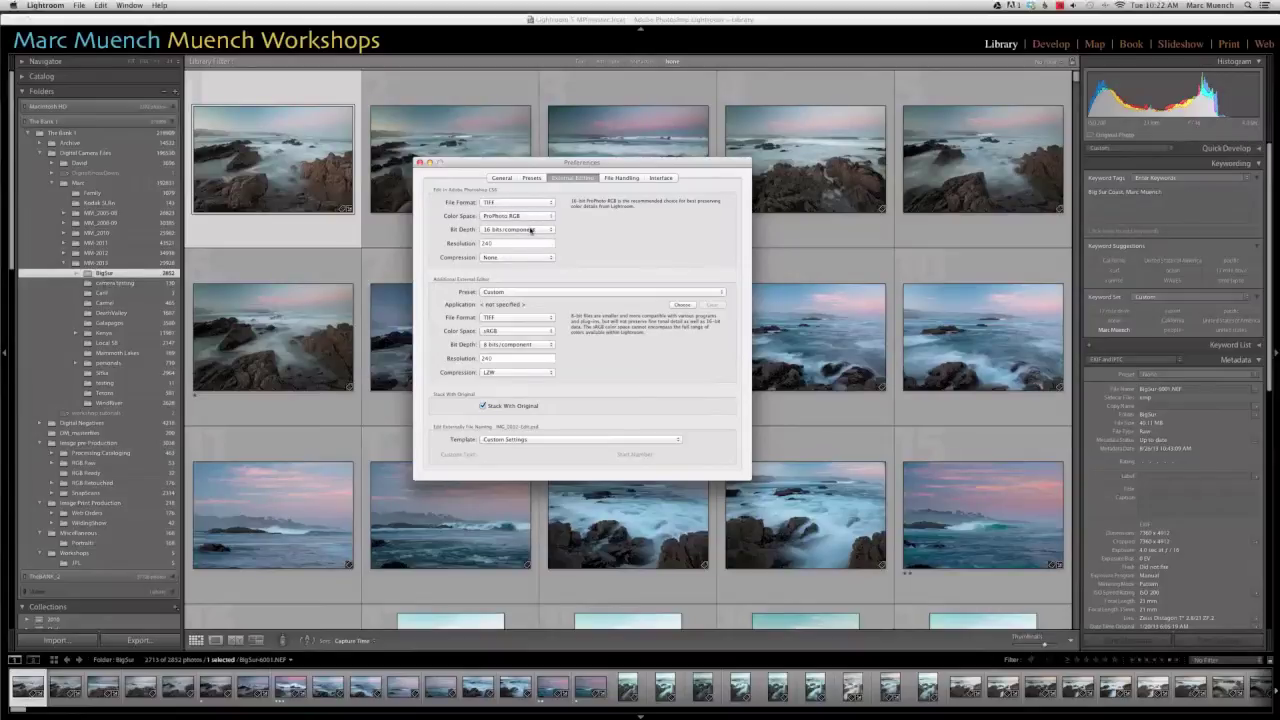
click(531, 230)
click(531, 230)
click(509, 257)
click(510, 258)
Review the DNG file extension choices in the File Handling preferences and show the Interface preferences
click(628, 178)
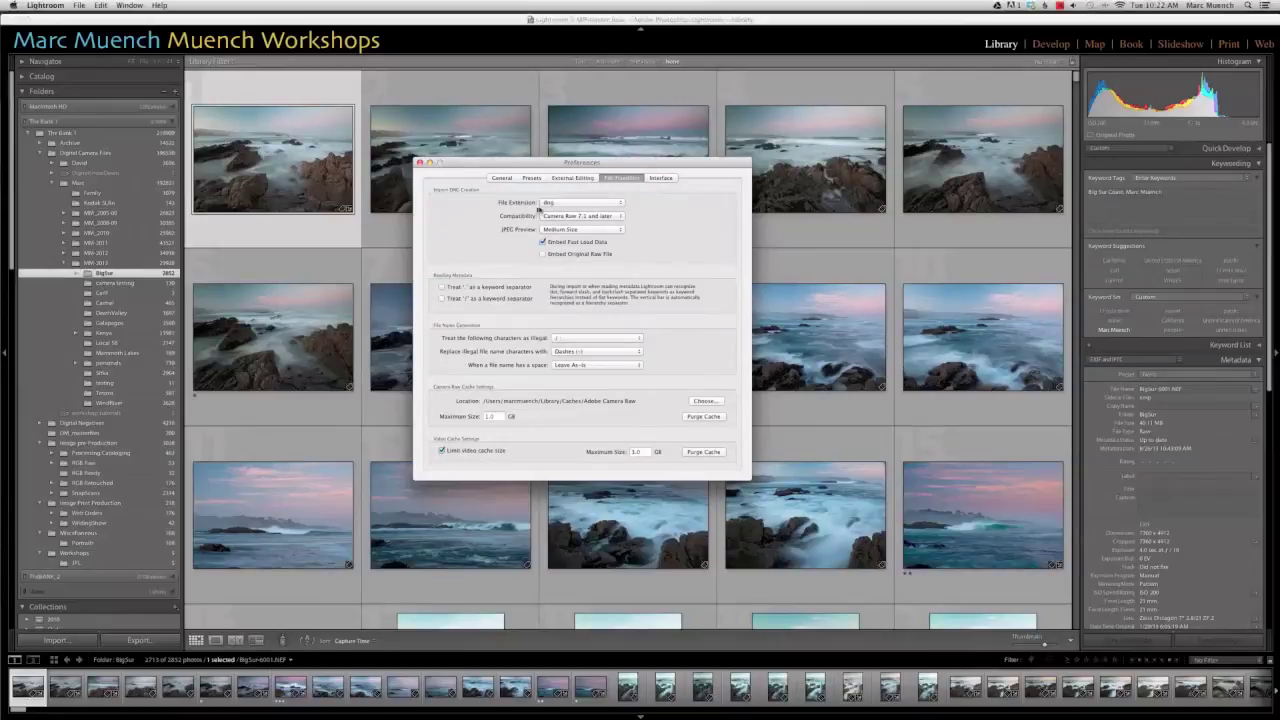
click(561, 204)
click(561, 203)
click(662, 178)
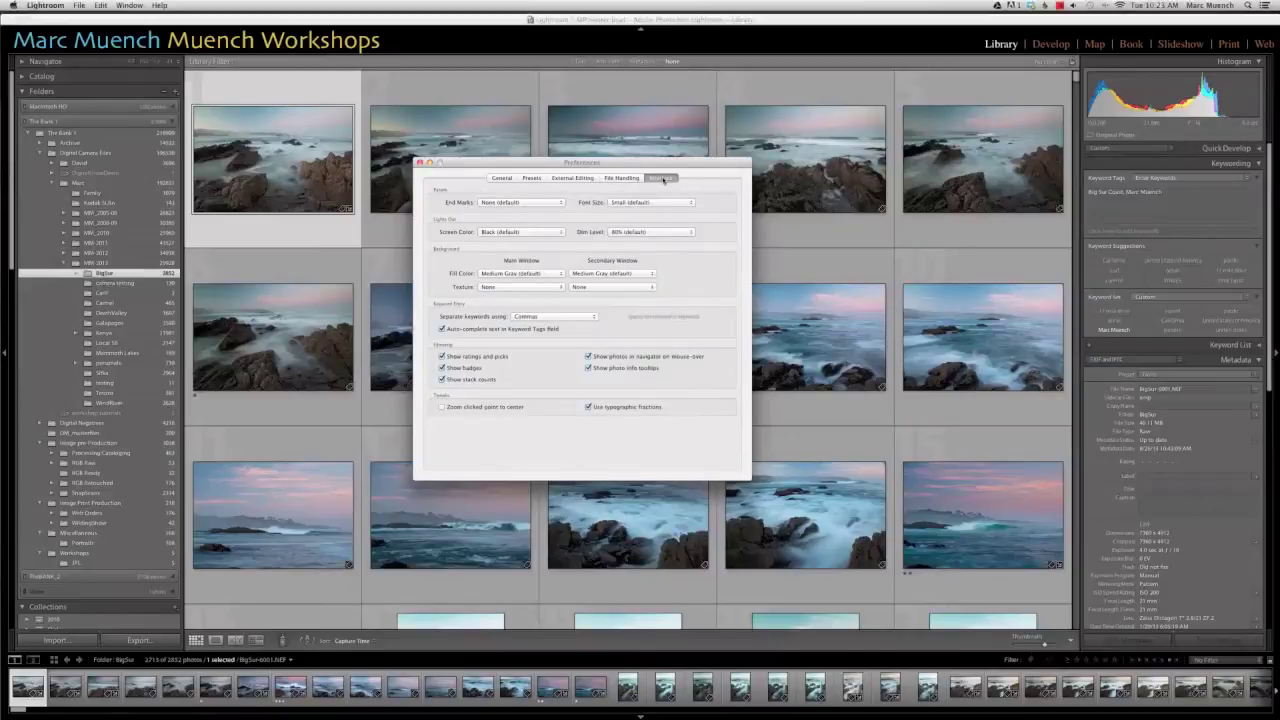
Go from the General preferences to Catalog Settings, center that dialog, and show the catalog's general information and backup setting
click(500, 179)
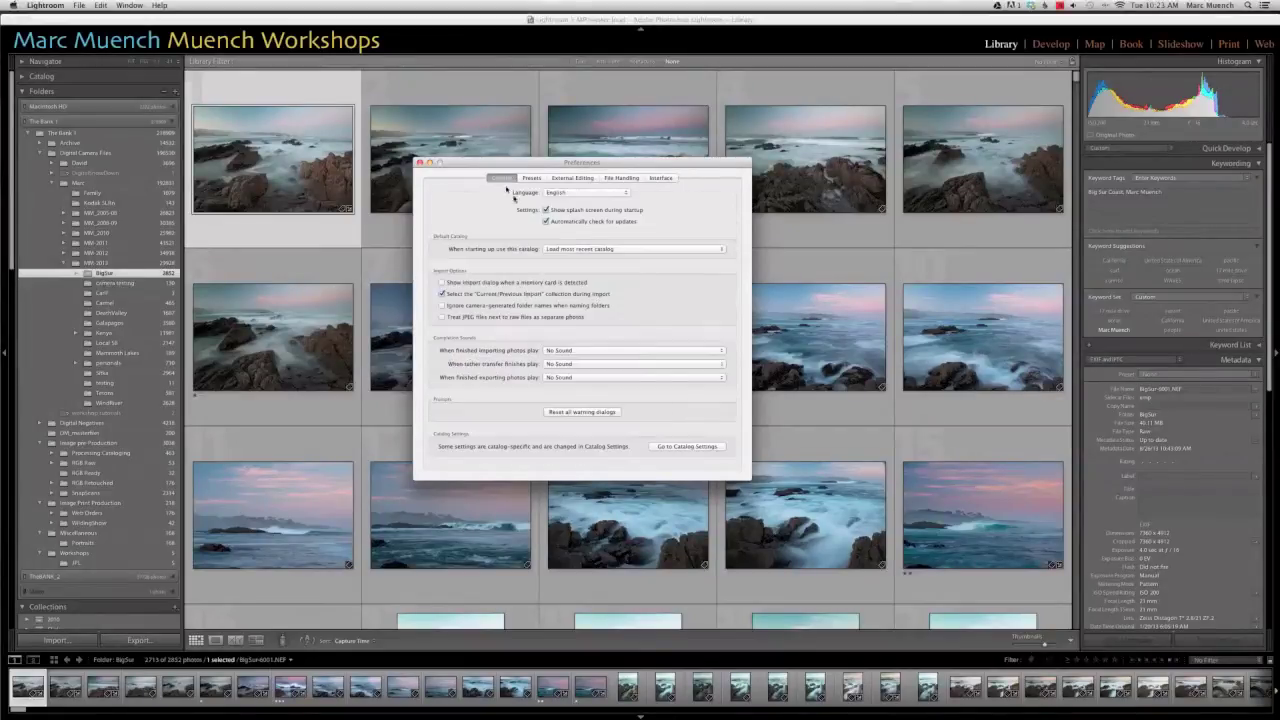
click(677, 447)
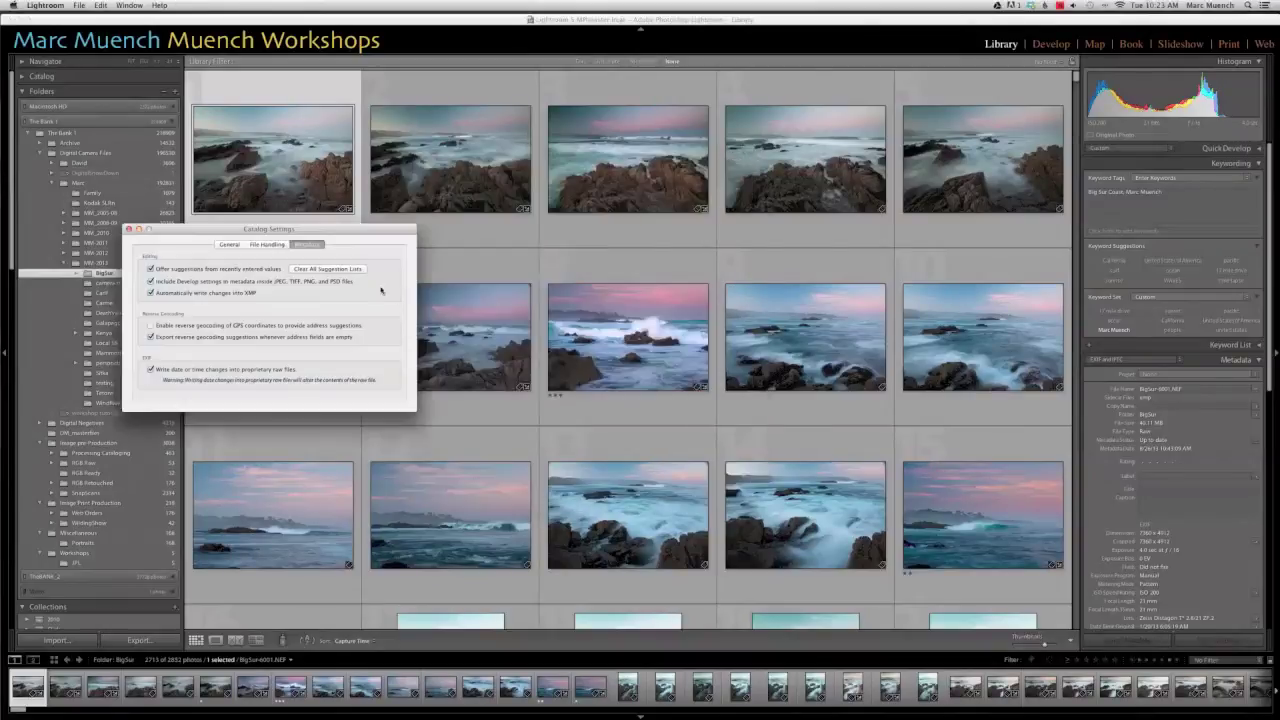
drag(322, 228, 650, 226)
click(541, 240)
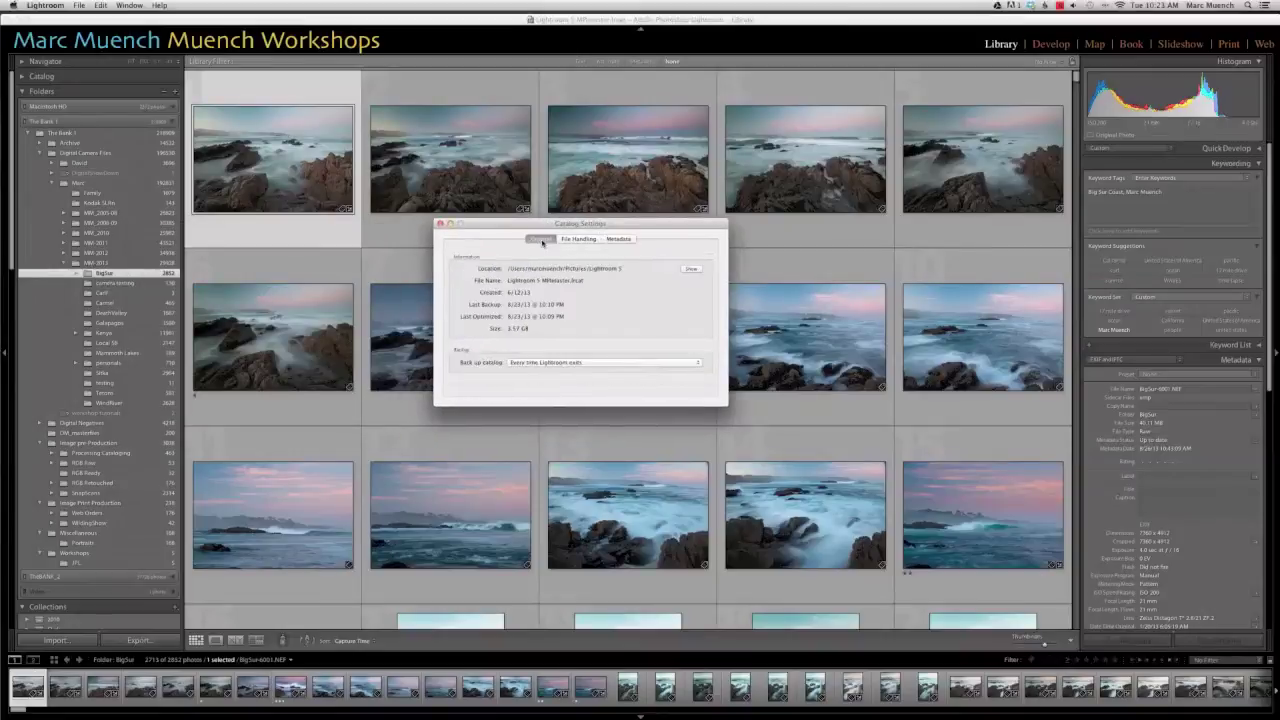
Review the catalog's backup frequency choices, keeping Every time Lightroom exits, and show the File Handling and Metadata catalog settings
click(600, 363)
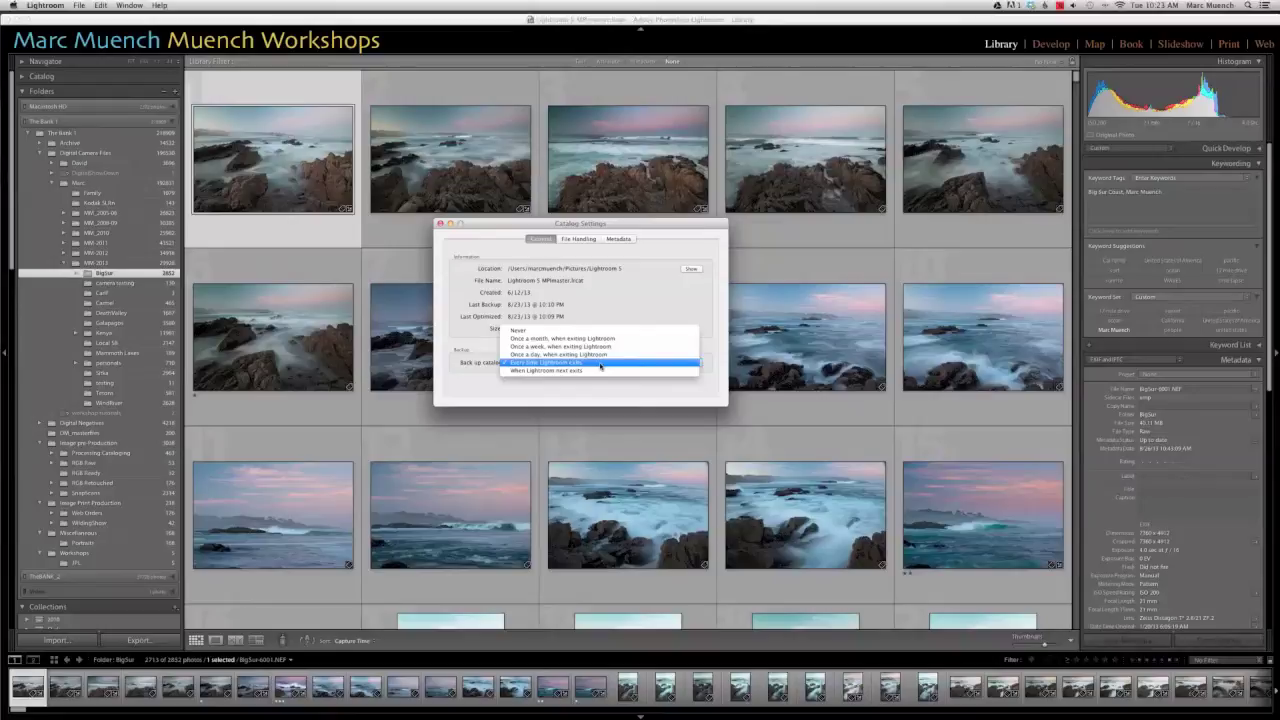
click(600, 366)
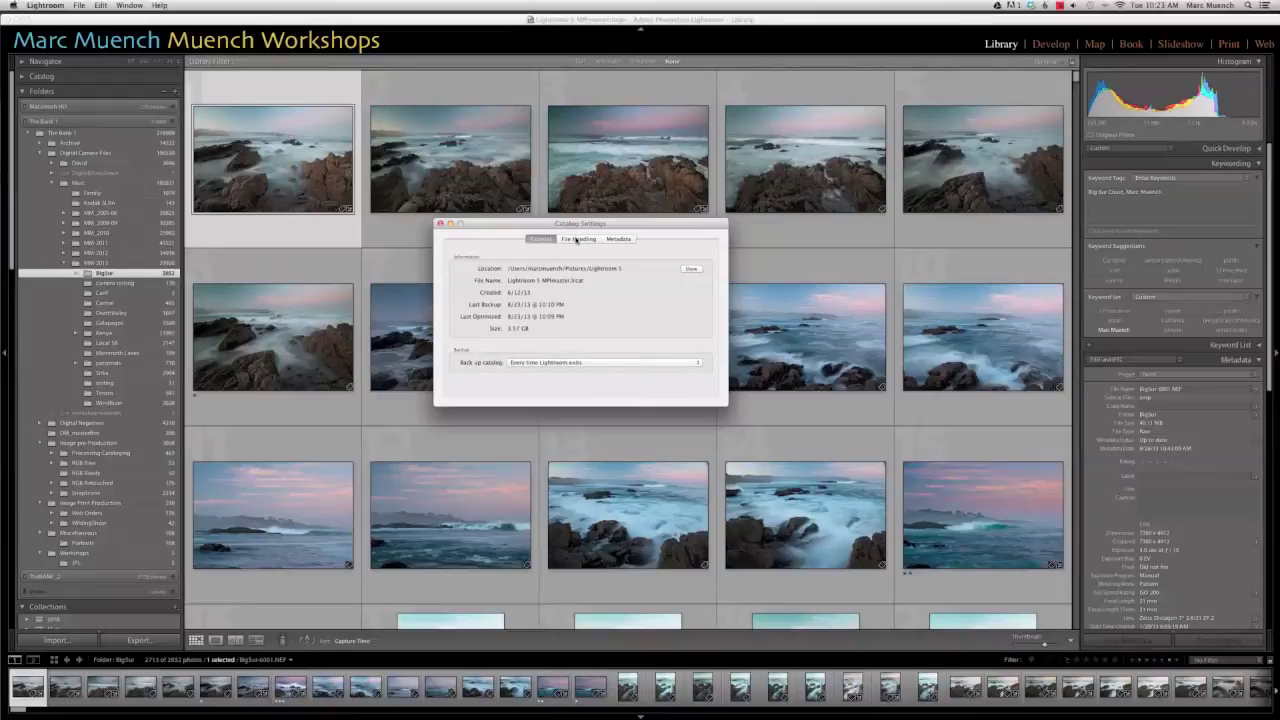
click(577, 239)
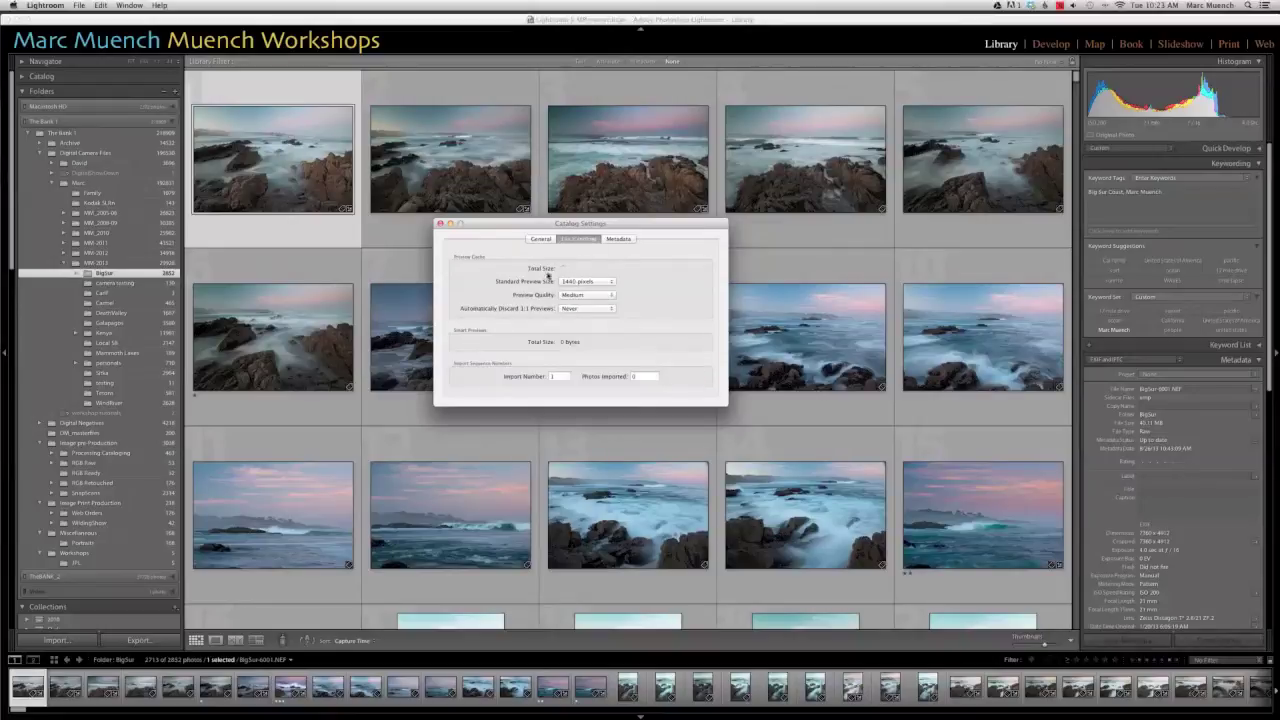
click(618, 239)
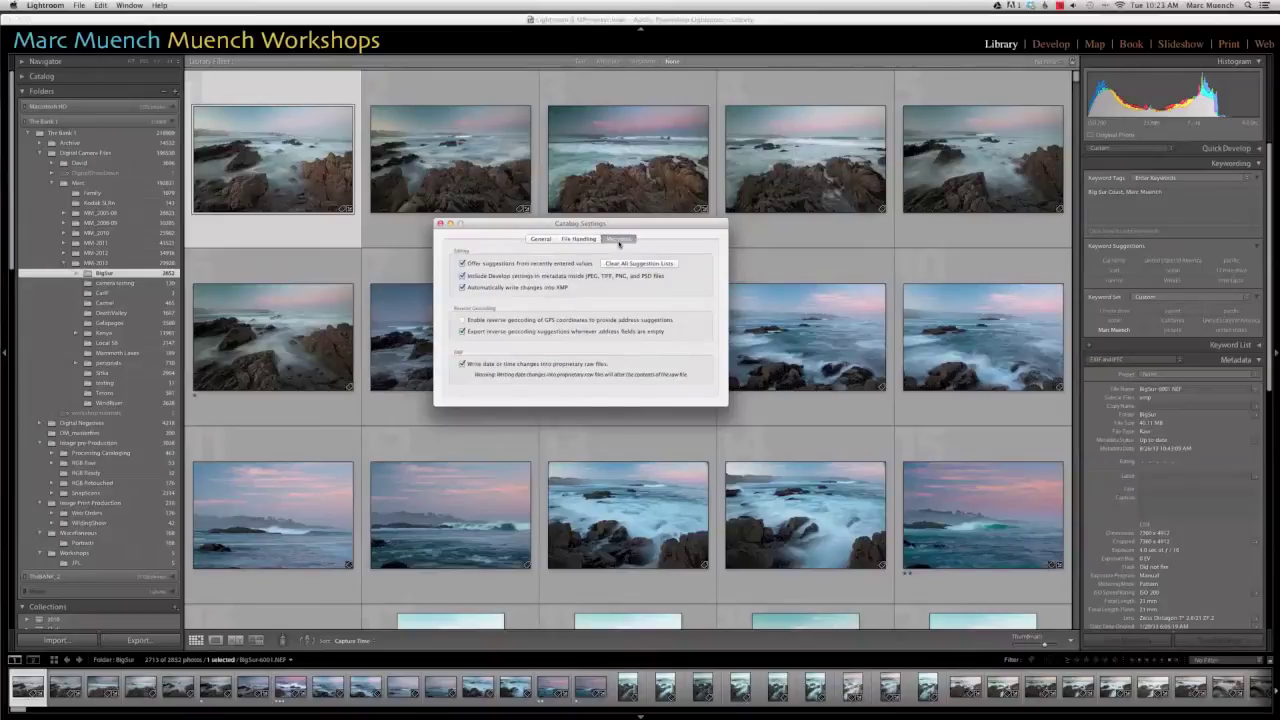
Turn automatic writing of changes into XMP off and back on, and close Catalog Settings
click(462, 289)
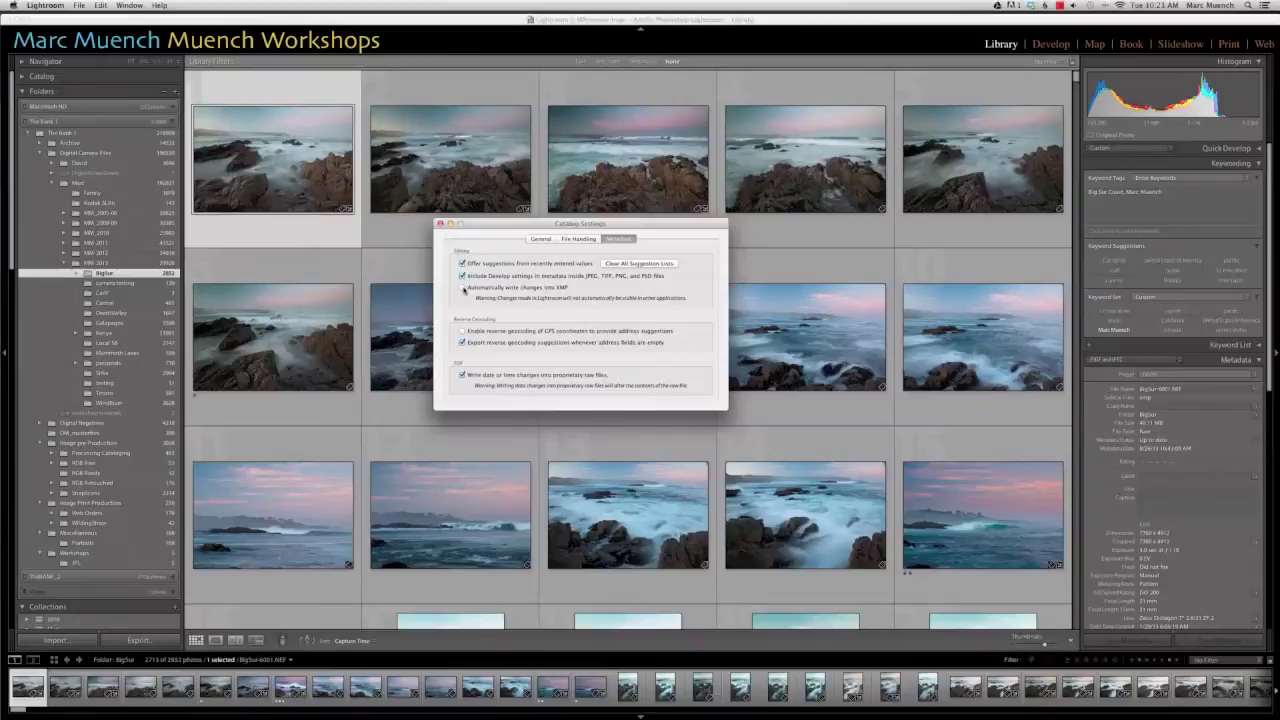
click(463, 288)
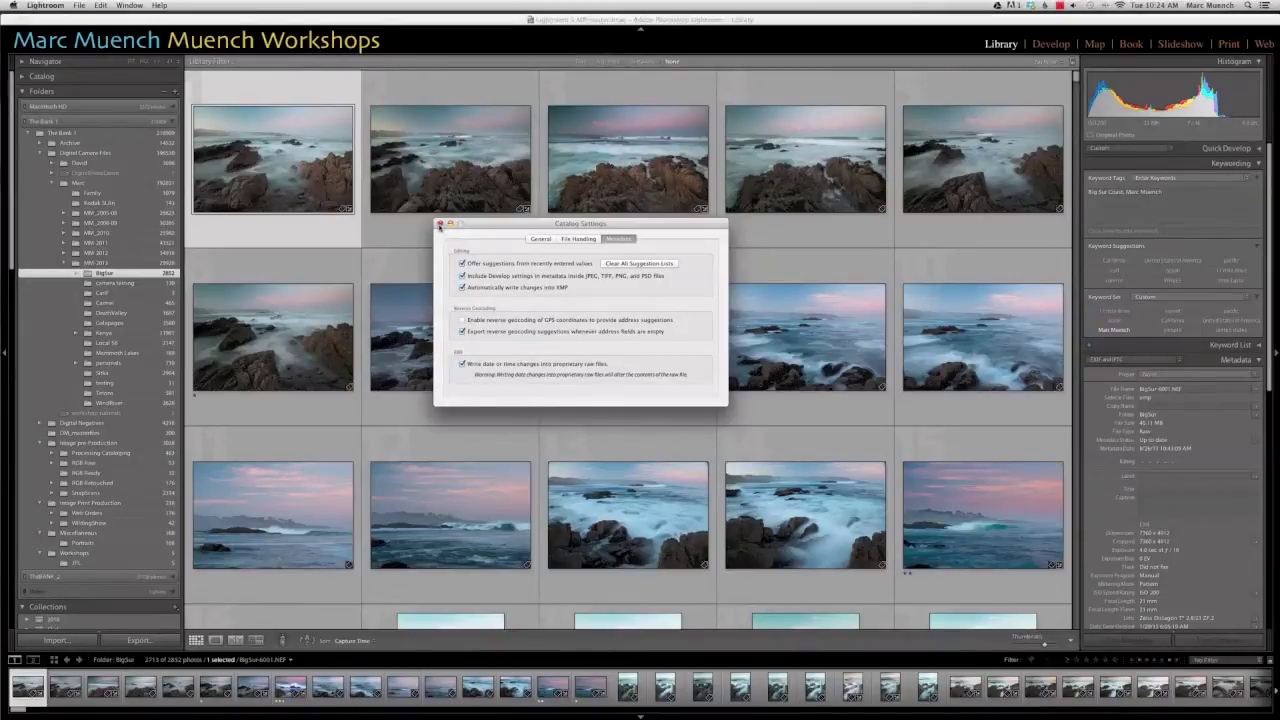
key(alt)
click(441, 224)
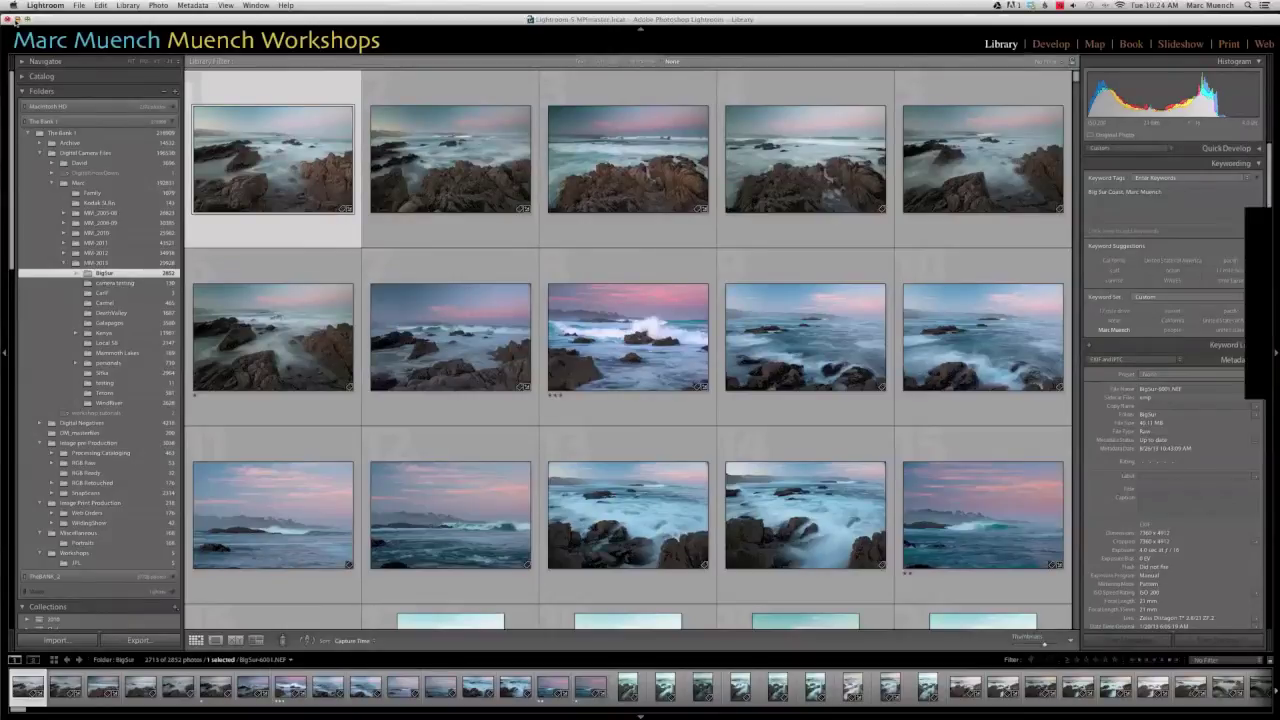
Put Lightroom out of the way, switch to Finder and create a folder named images on the LaCie drive
key(l)
key(l)
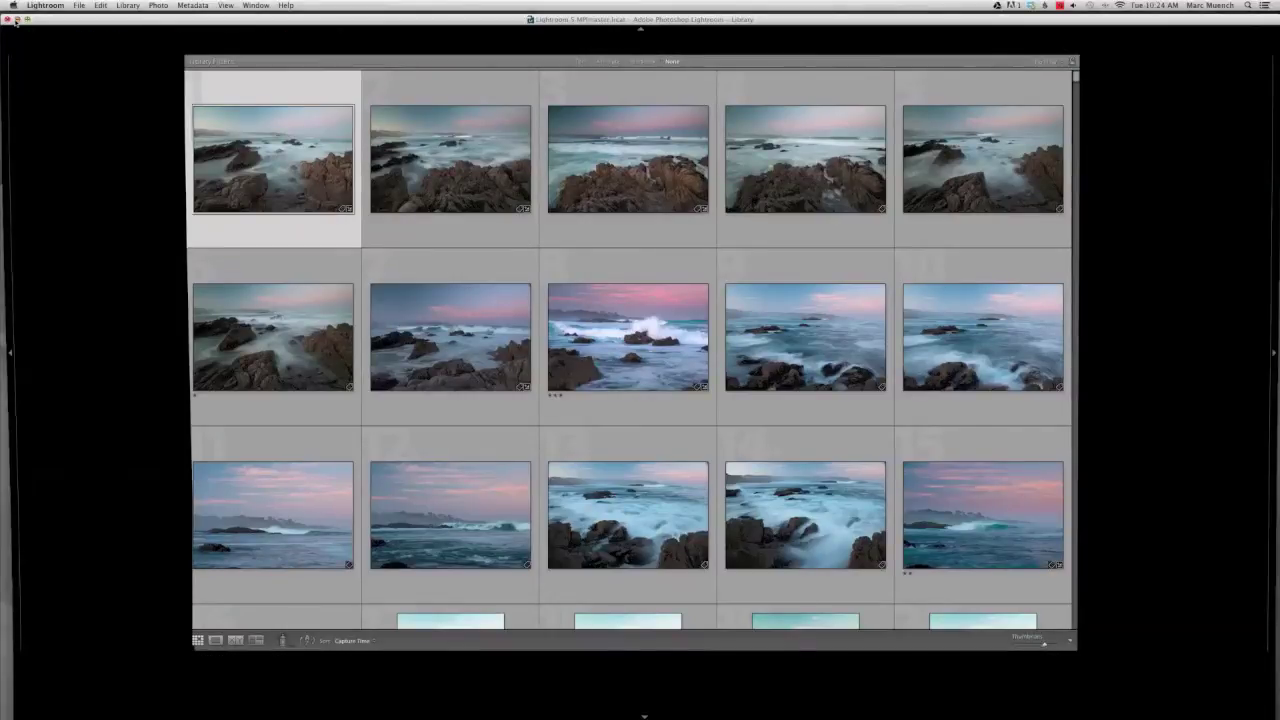
click(15, 20)
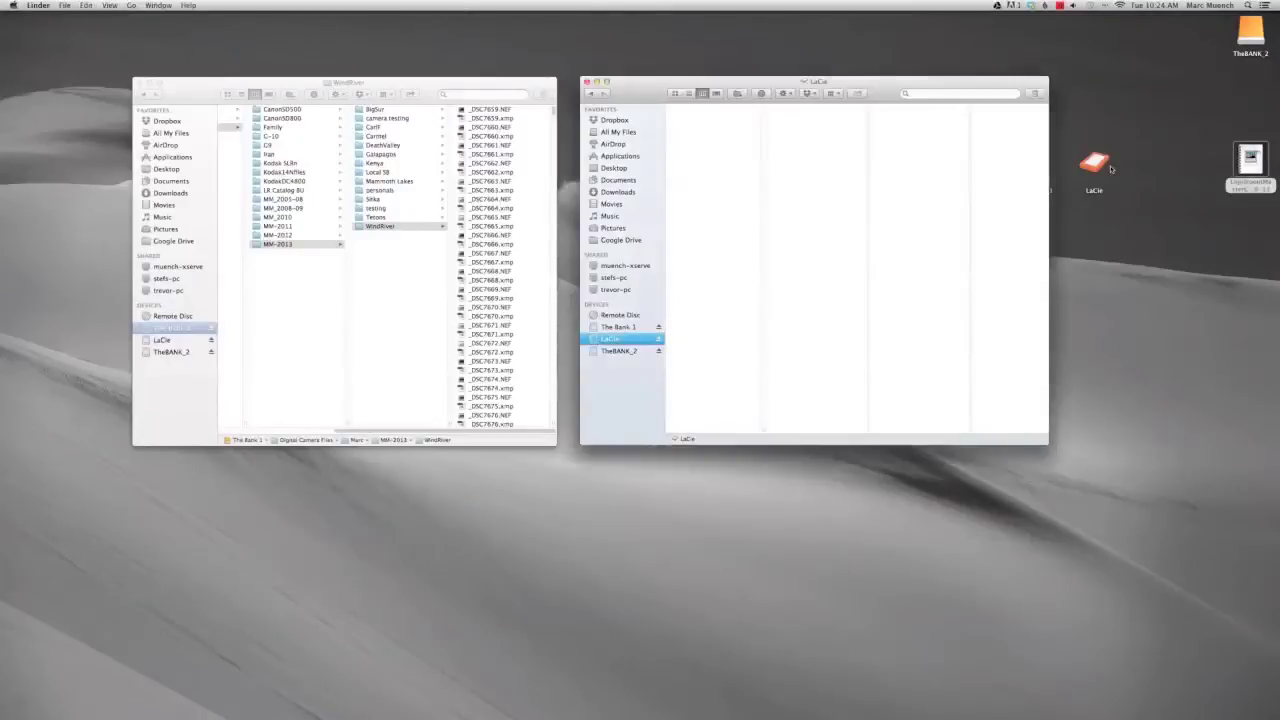
click(1096, 165)
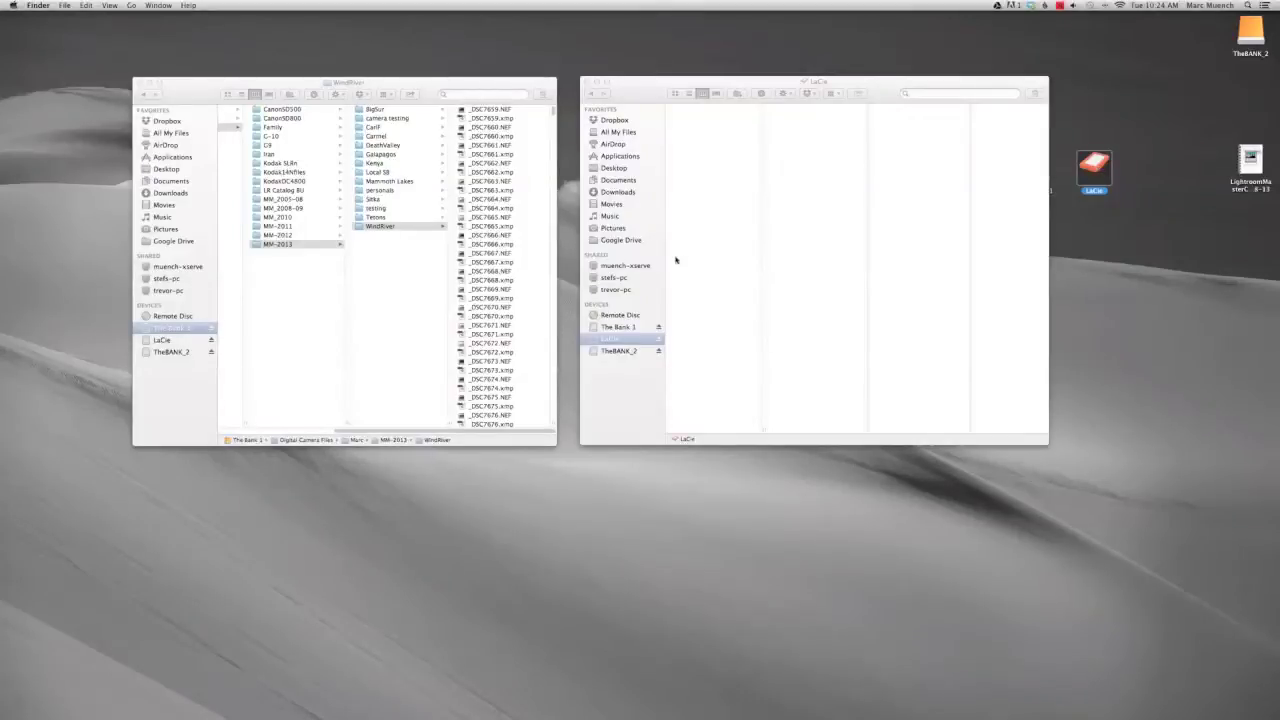
click(699, 221)
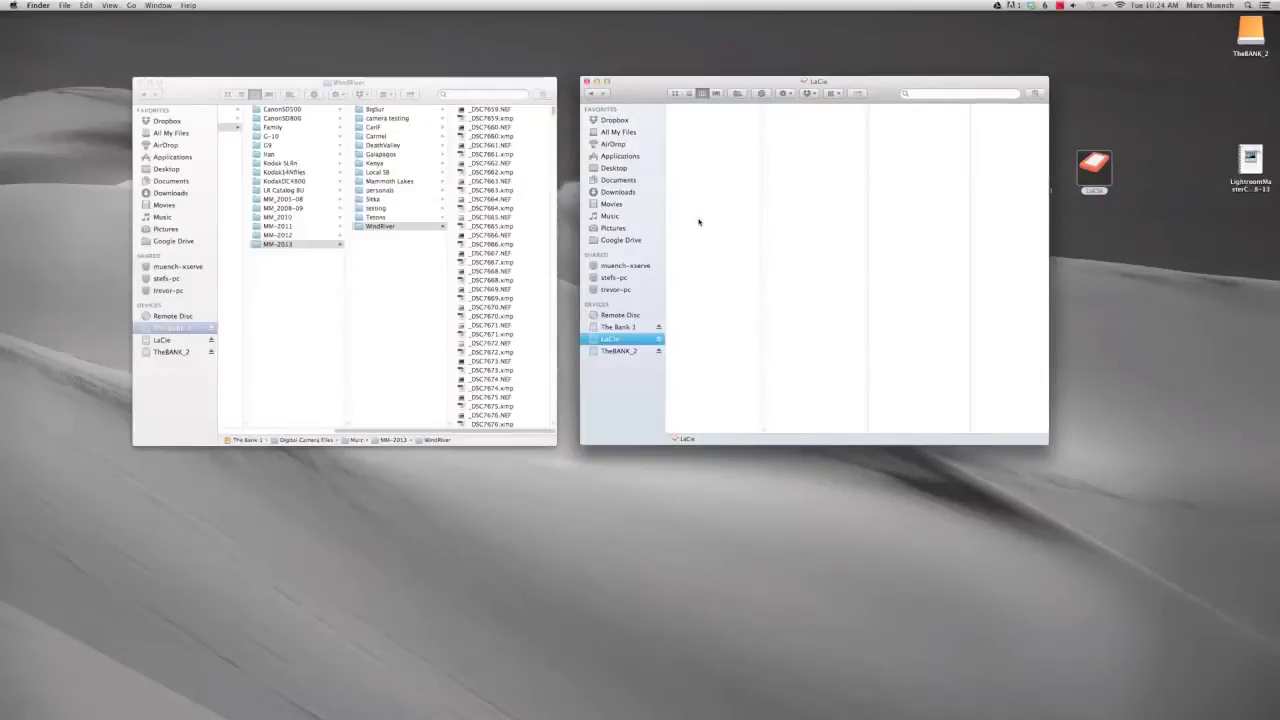
click(739, 93)
text(images)
key(Return)
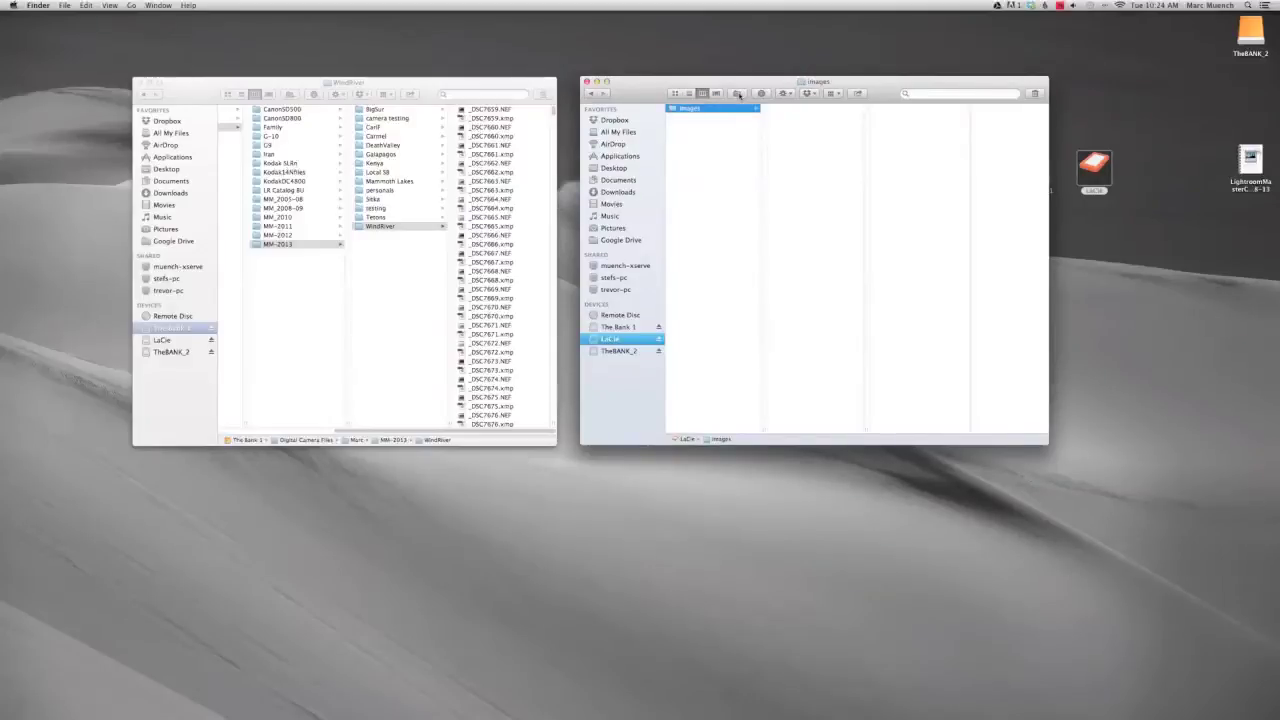
Create a second folder named LR catalog at the top level of the LaCie drive, beside the images folder
click(694, 128)
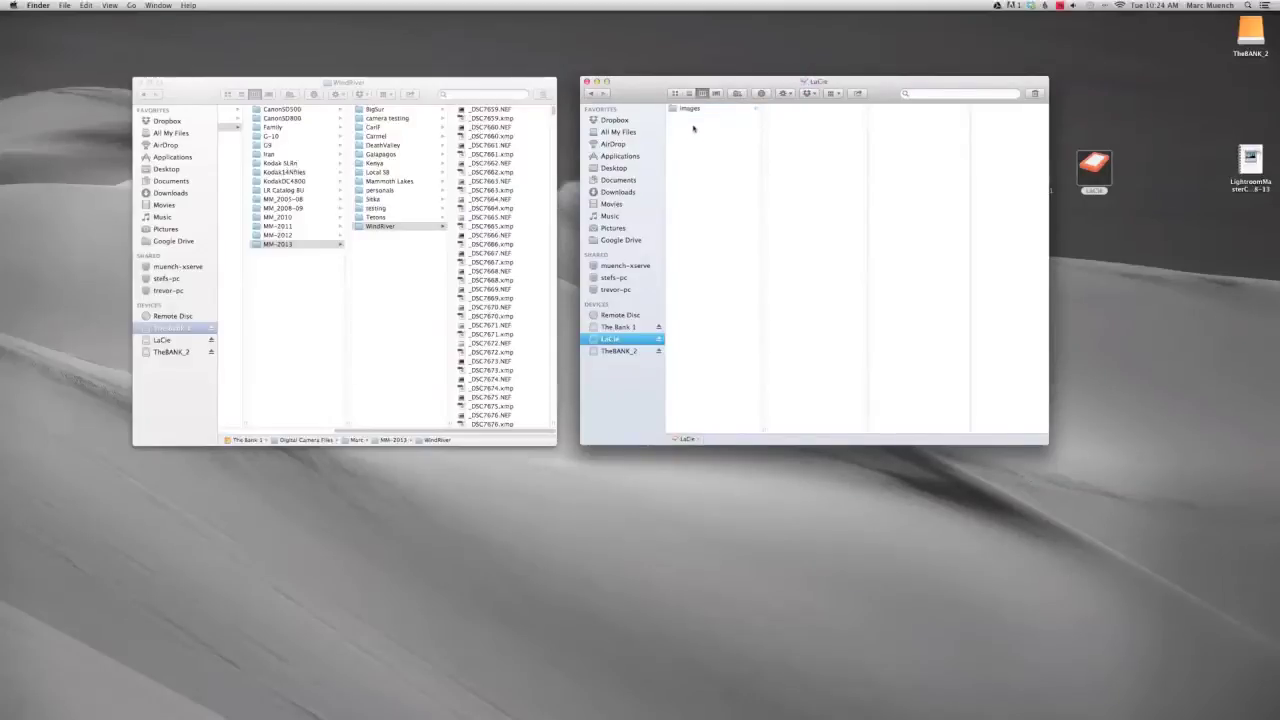
click(738, 93)
text(LR)
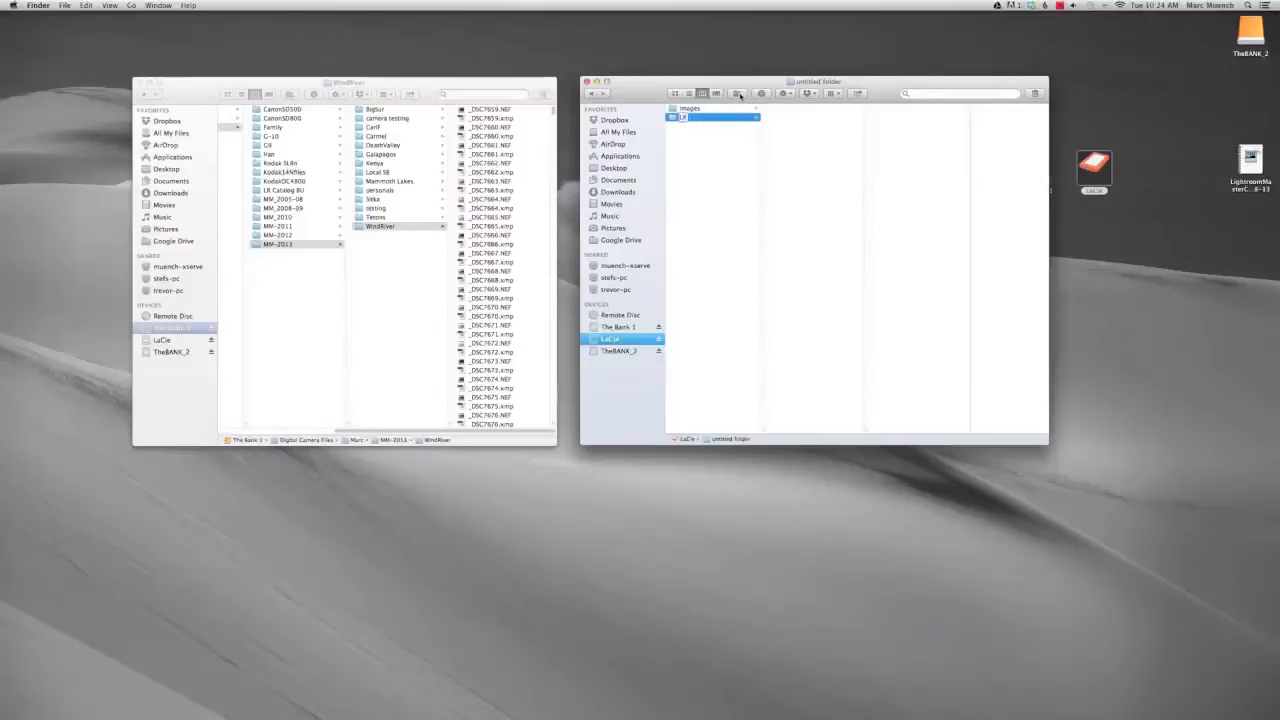
text( catalog)
key(Return)
click(716, 229)
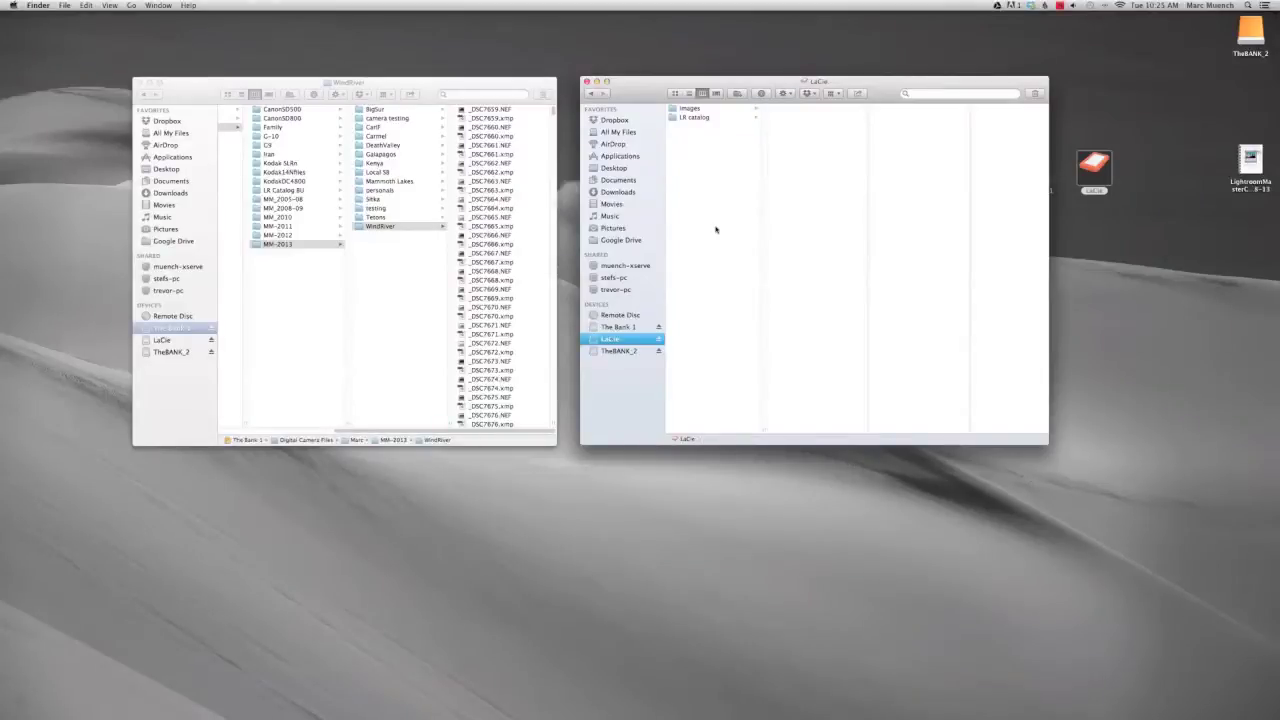
click(693, 110)
click(695, 118)
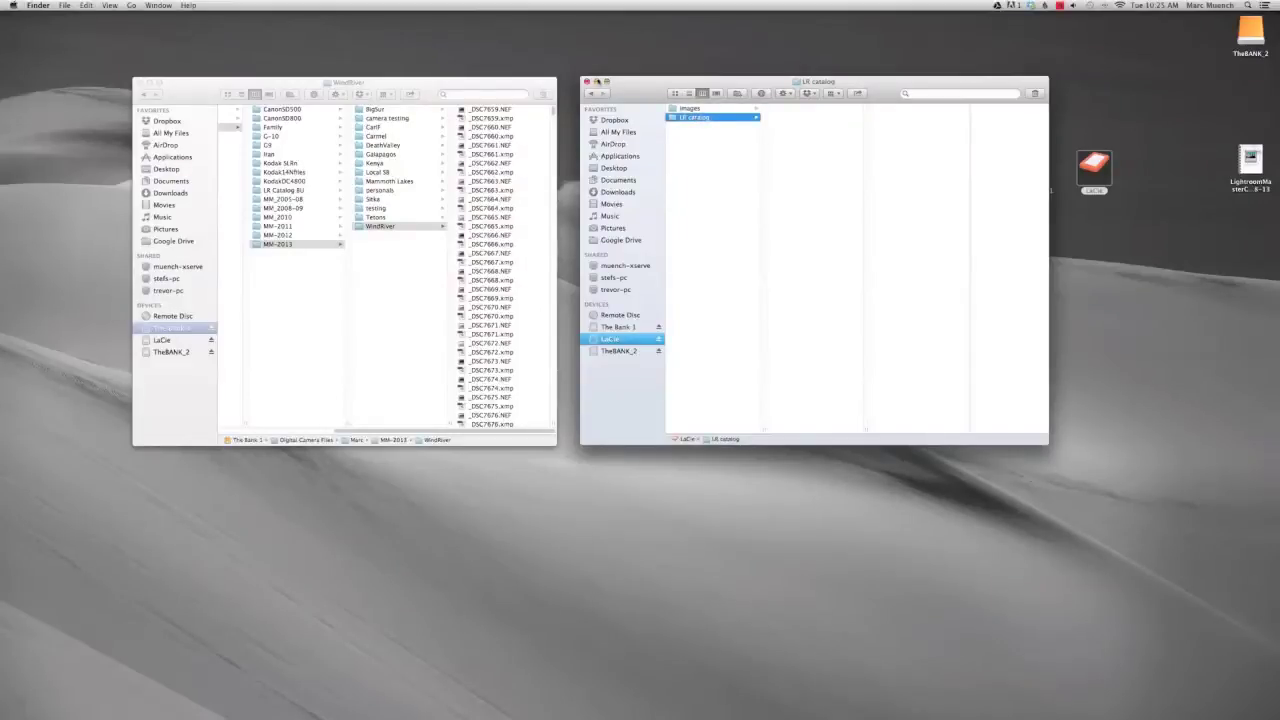
Return to Lightroom and create a new catalog named Big sur in LaCie's LR catalog folder, skipping the master catalog backup
mouse_move(550, 718)
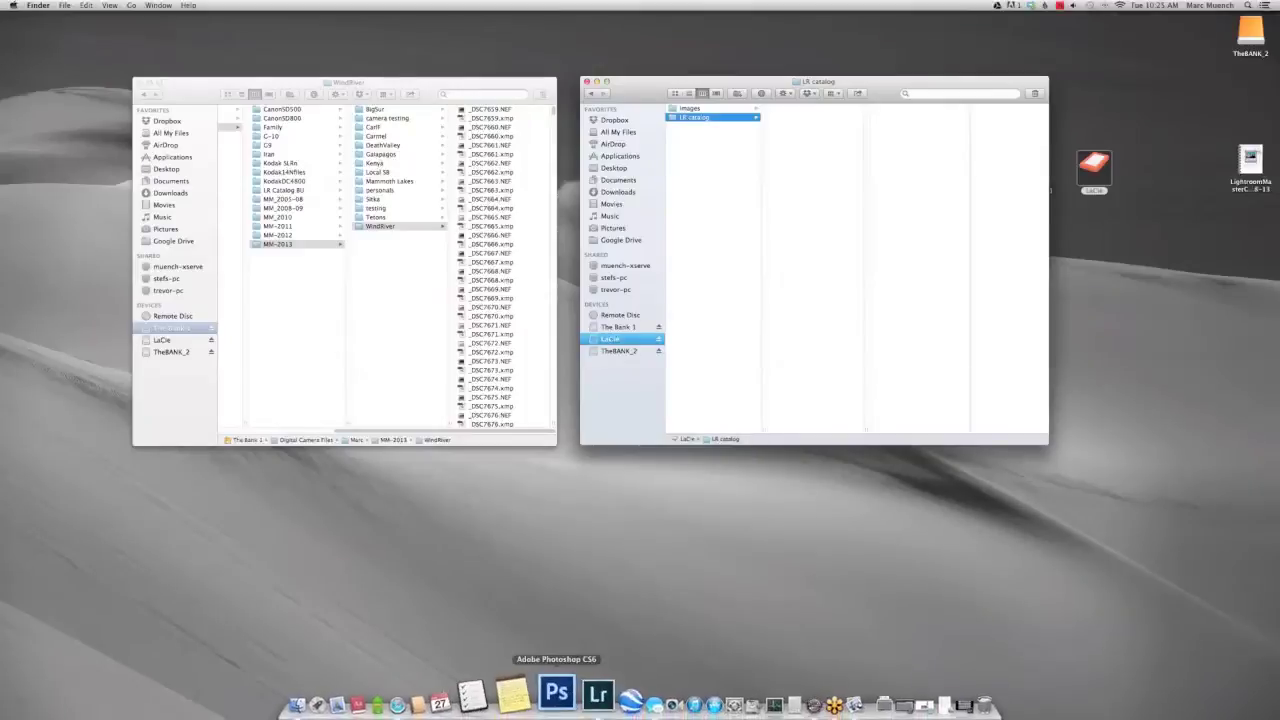
click(567, 694)
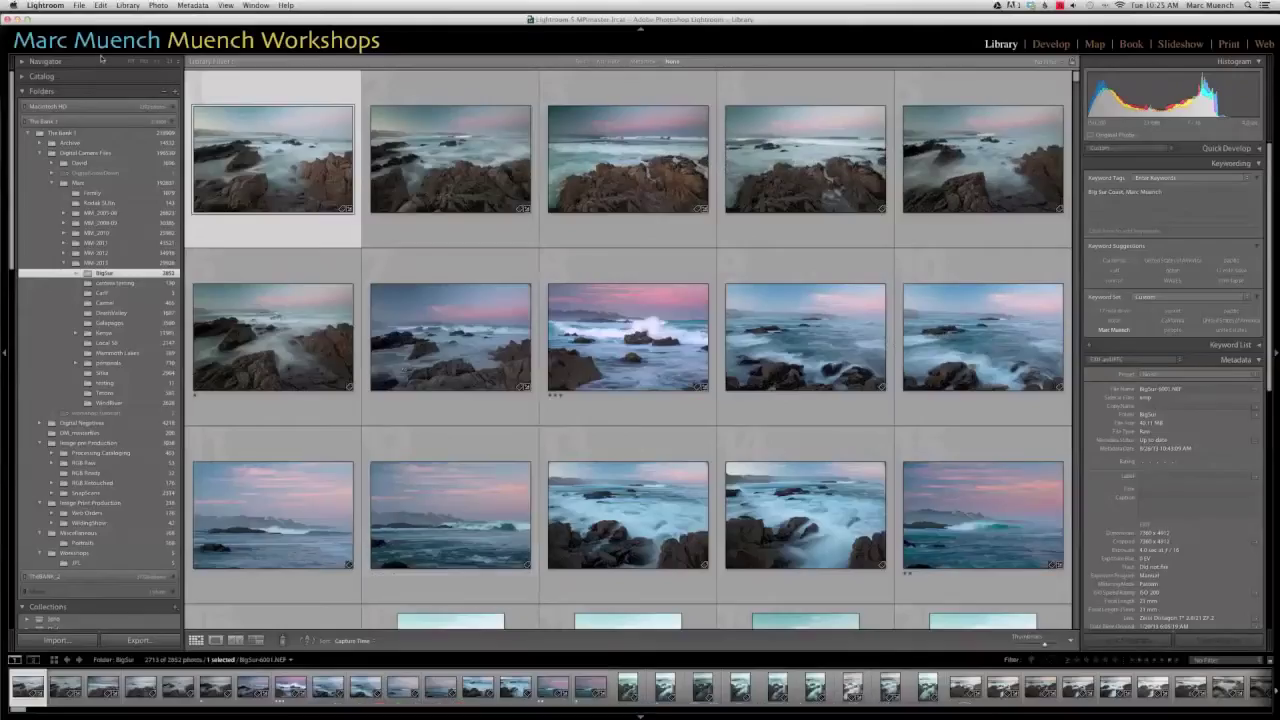
click(78, 6)
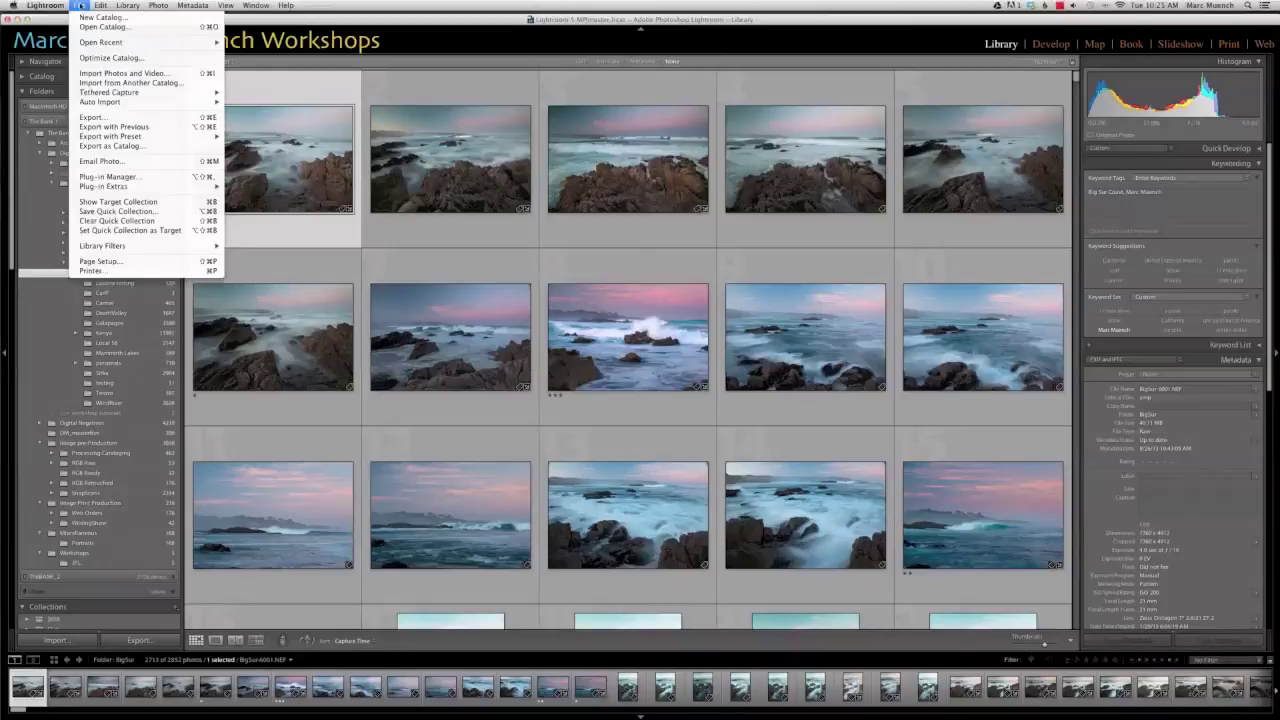
click(82, 18)
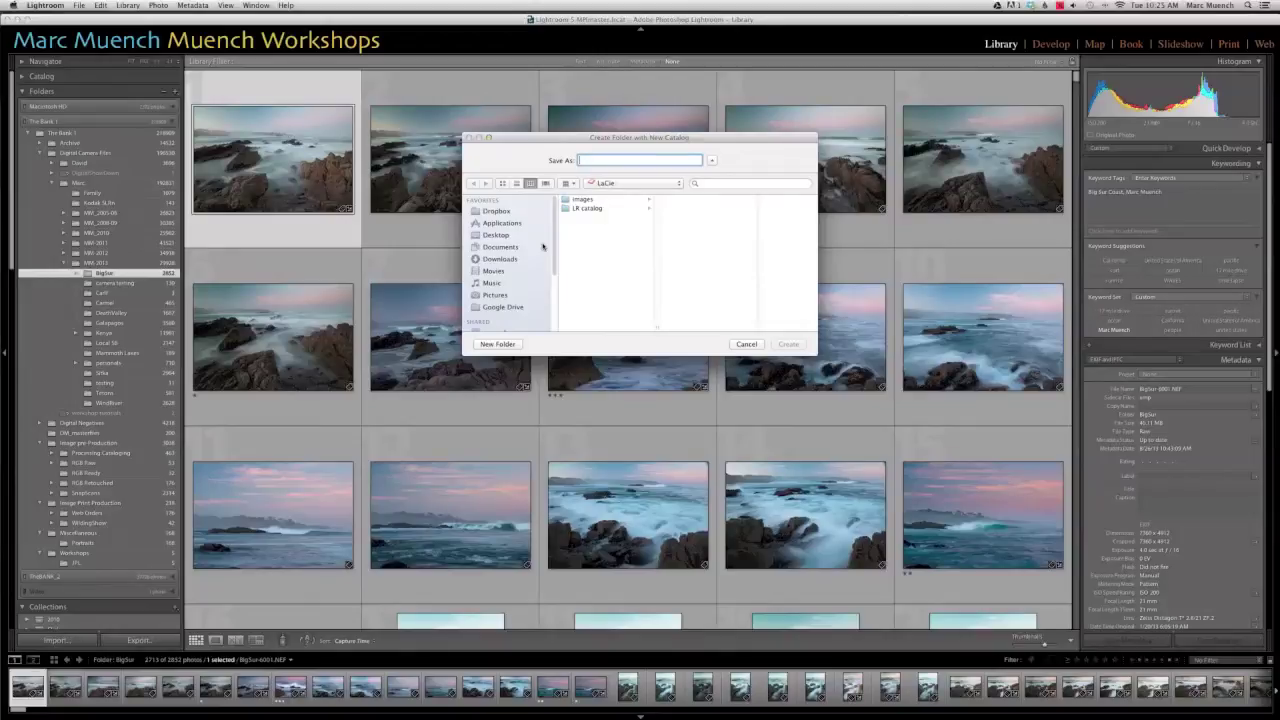
text(Big sur)
scroll(531, 281, down, 5)
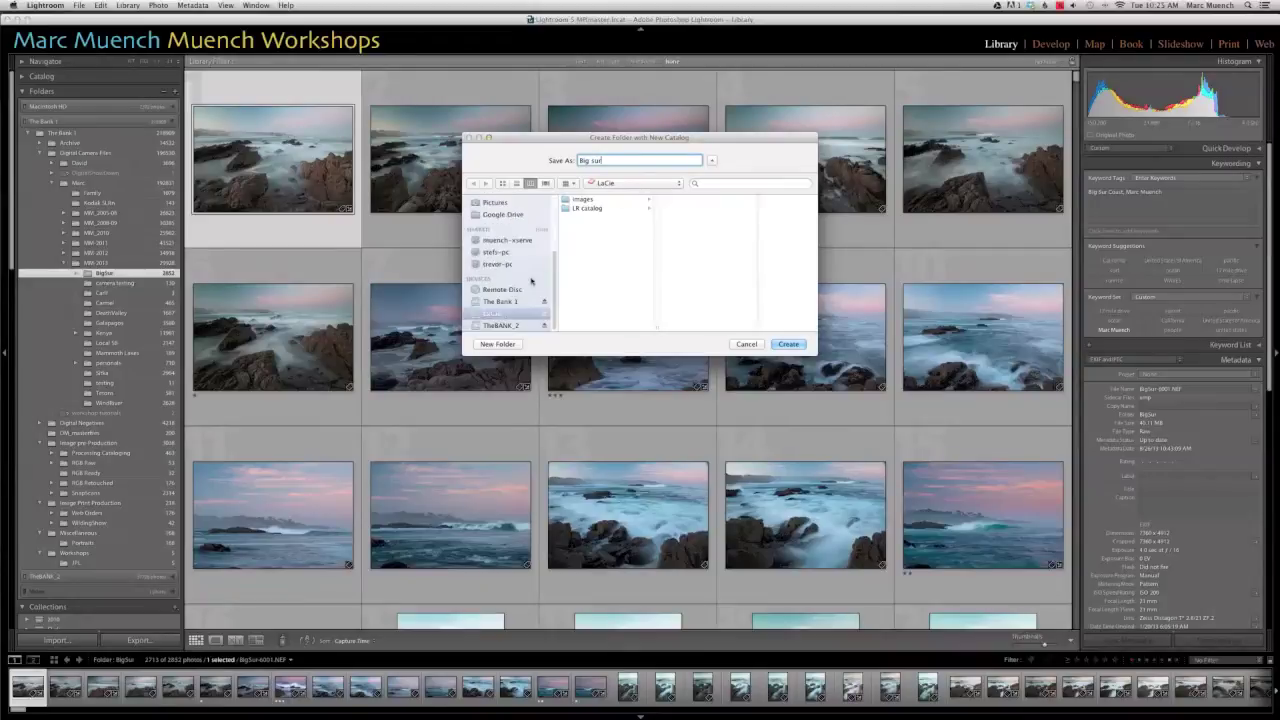
scroll(531, 281, up, 1)
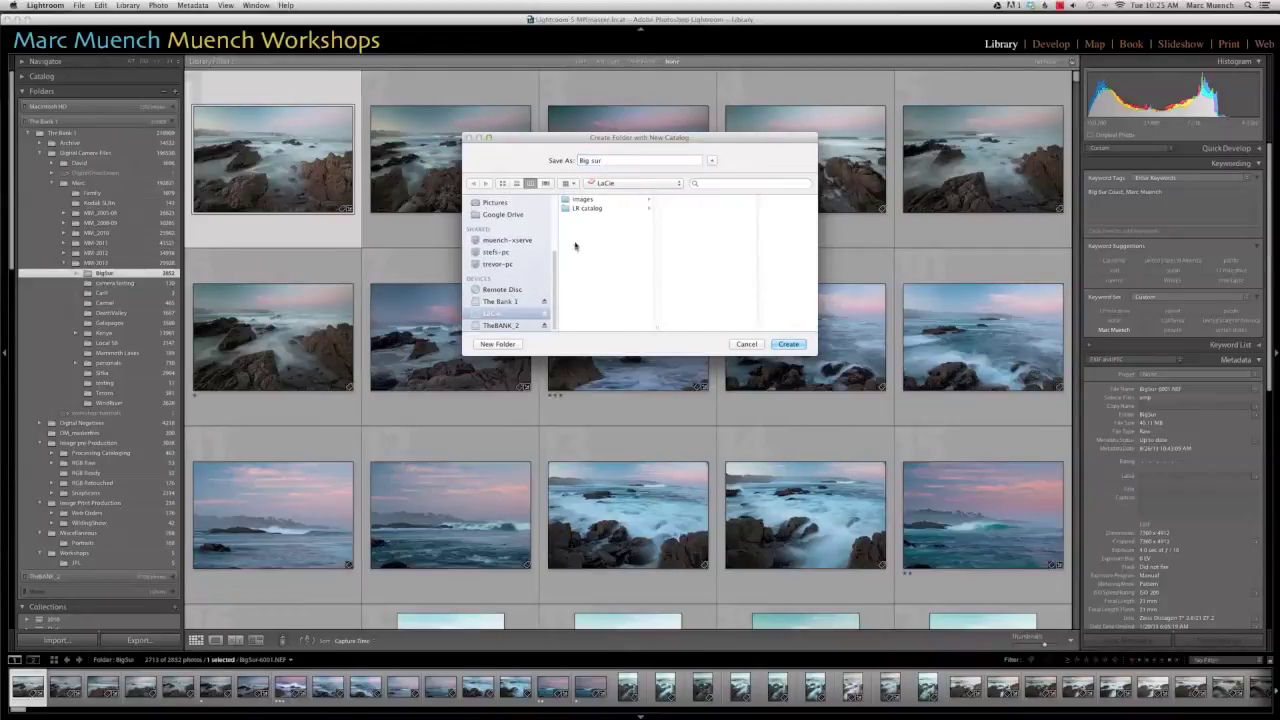
click(584, 209)
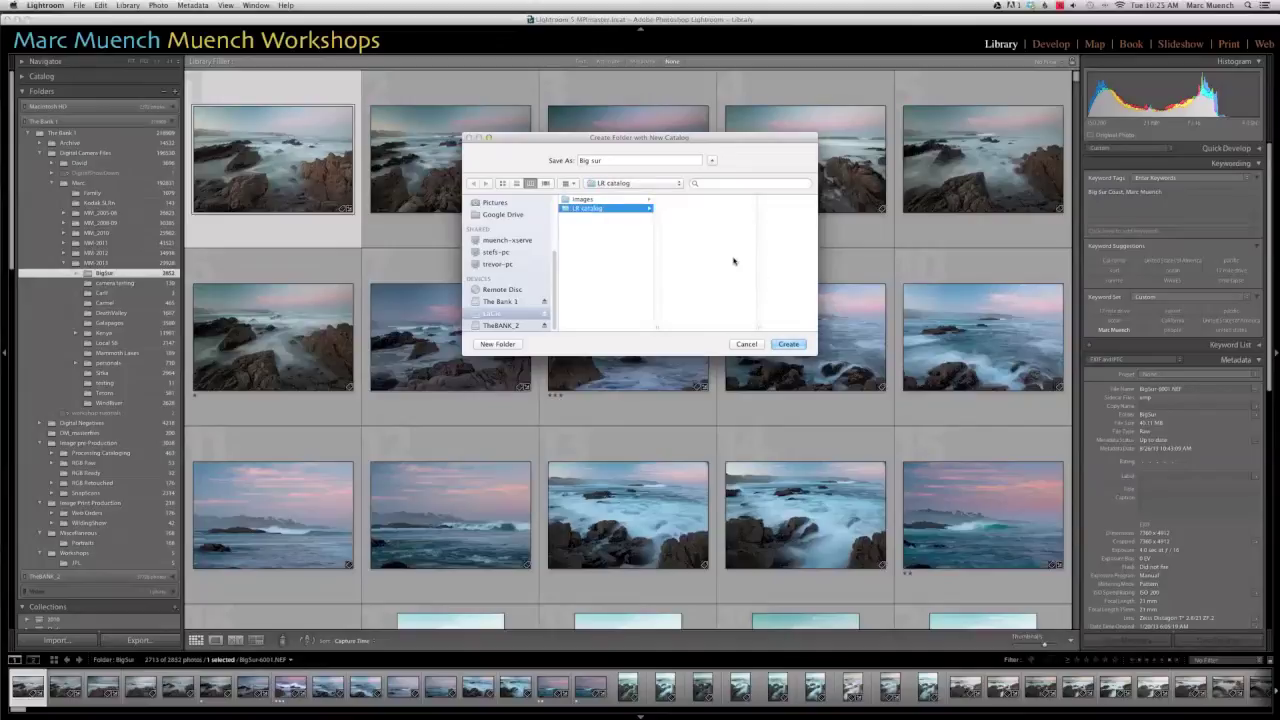
click(787, 345)
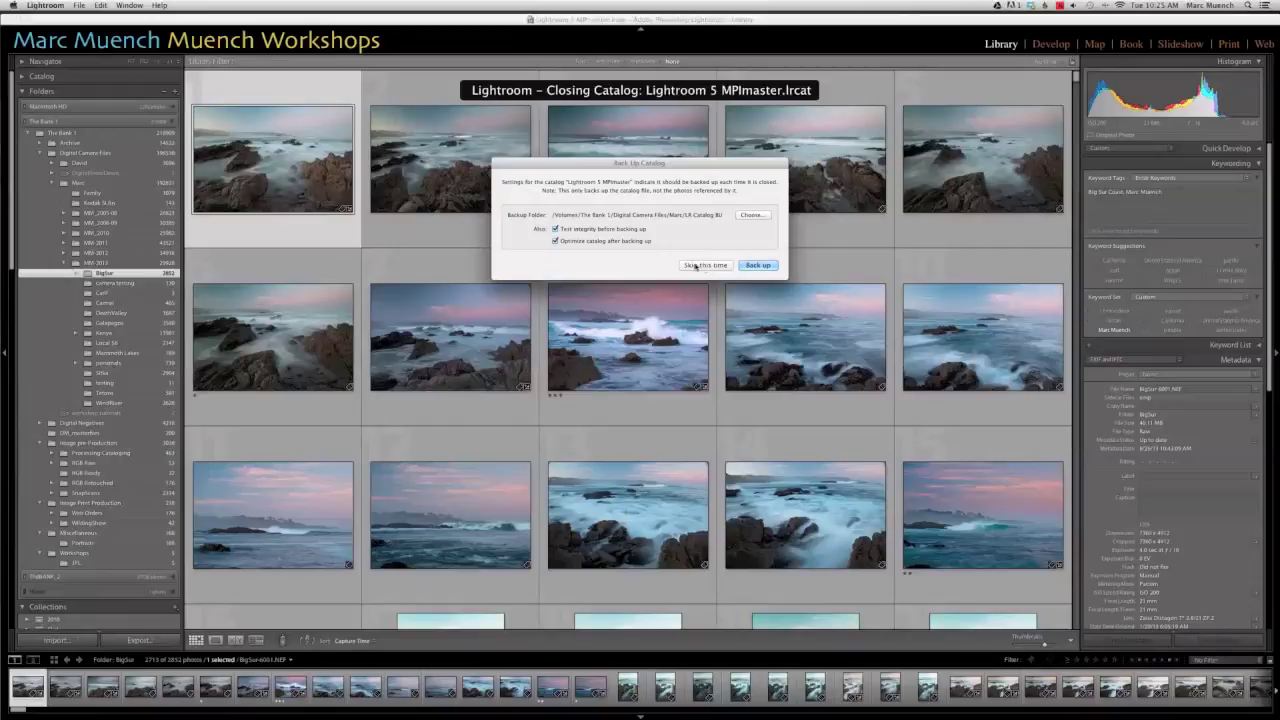
click(695, 266)
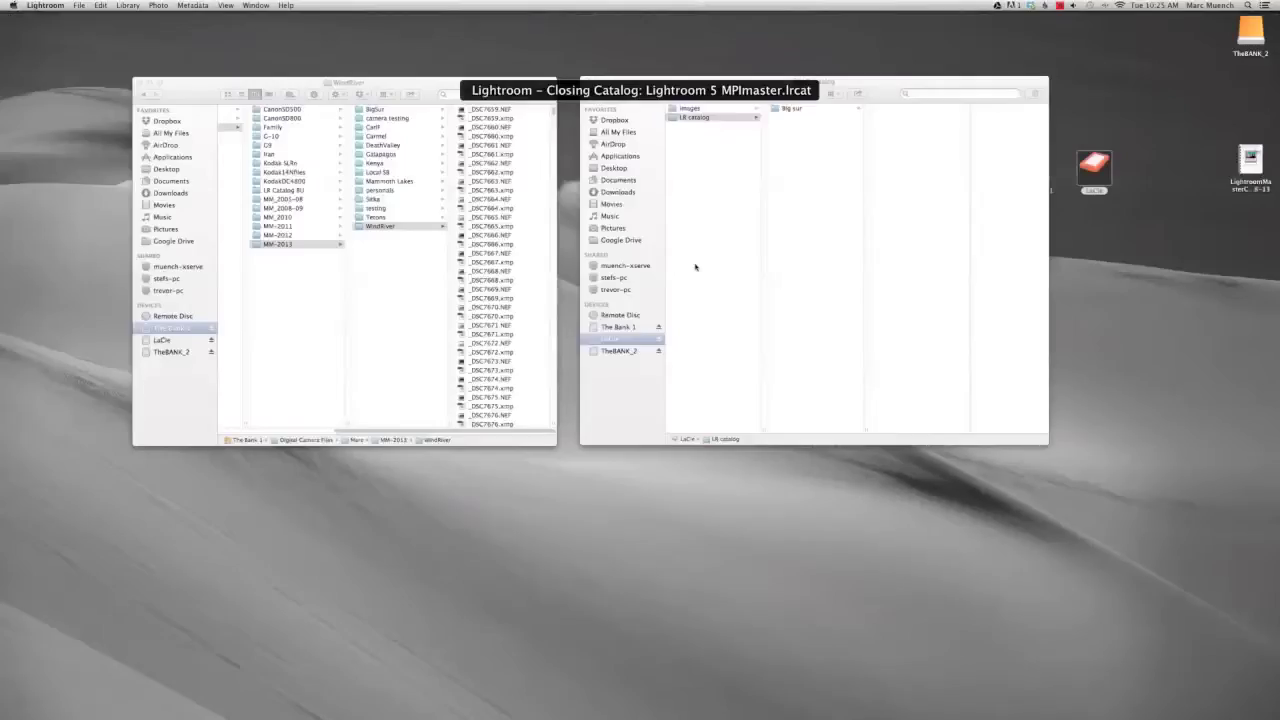
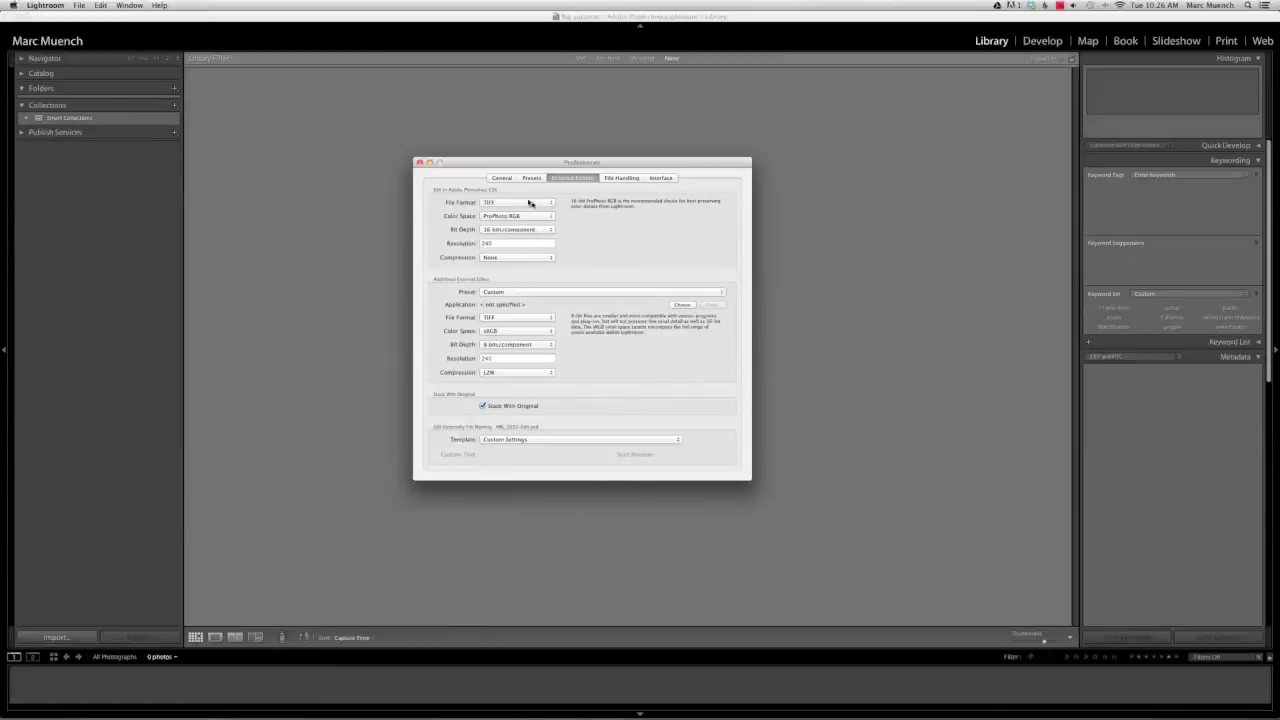
Go from the General preferences to the new catalog's settings and enable automatically writing changes into XMP
click(503, 178)
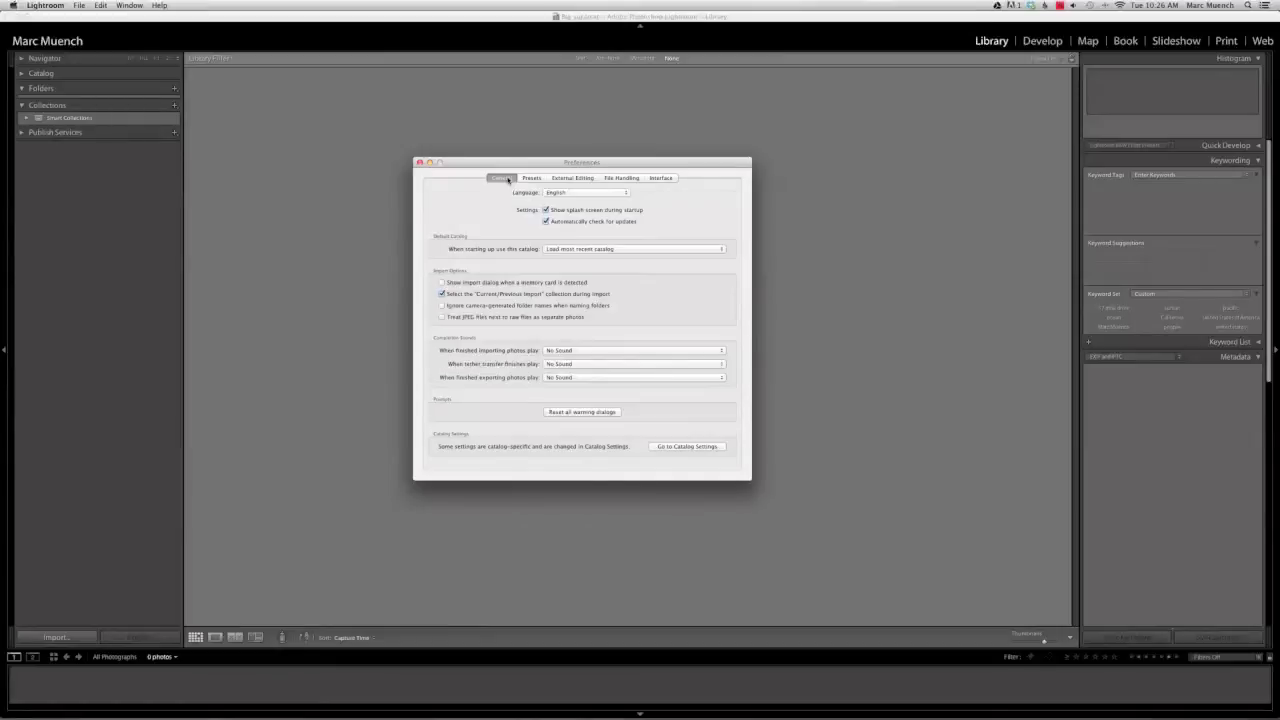
click(686, 446)
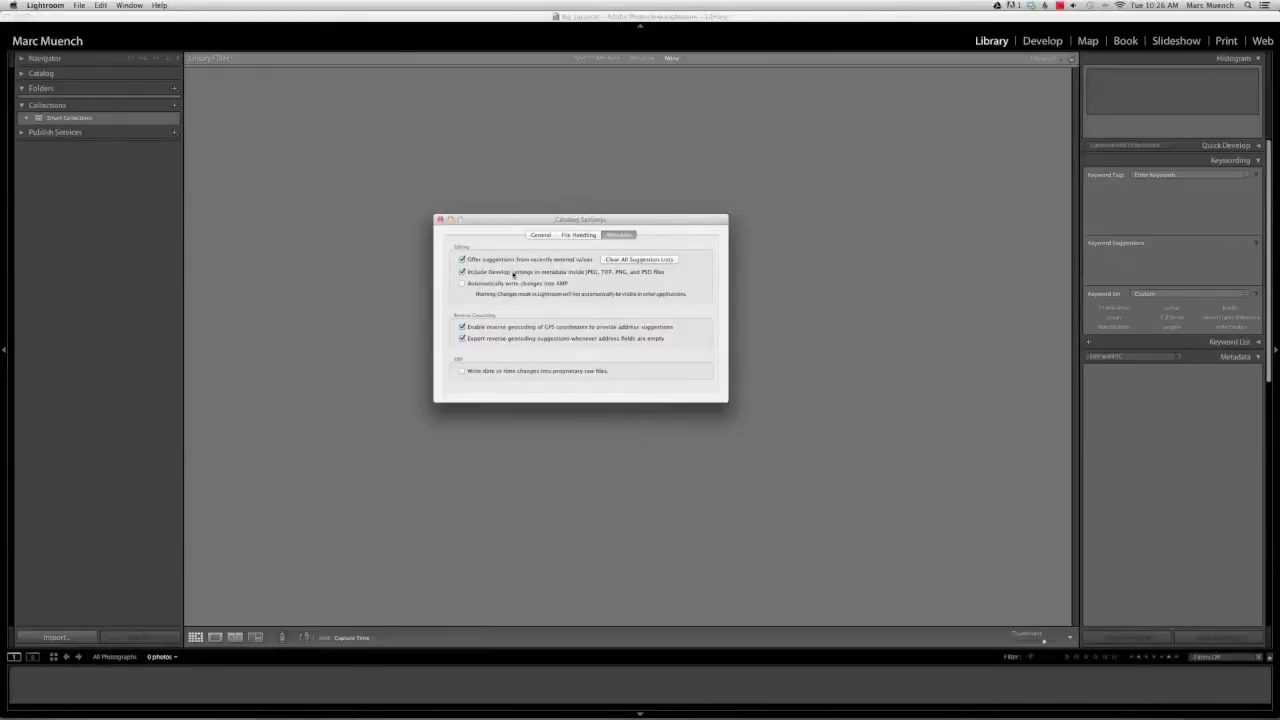
click(462, 284)
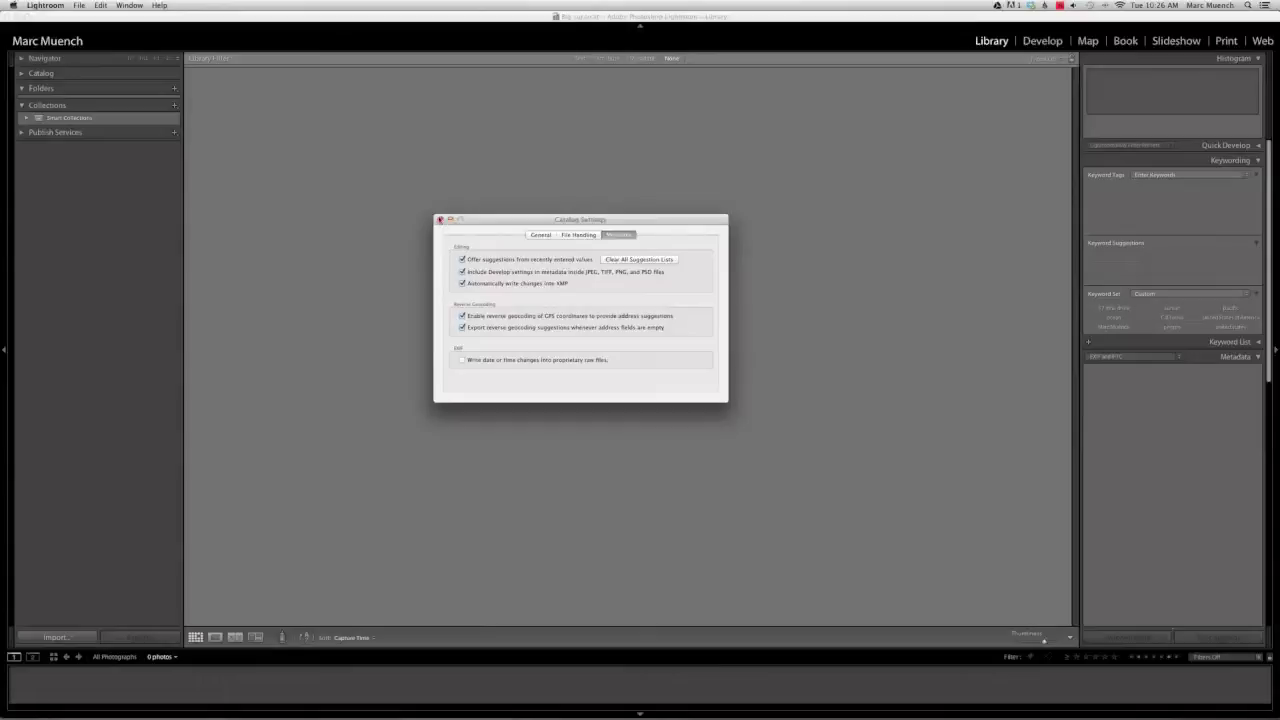
click(439, 219)
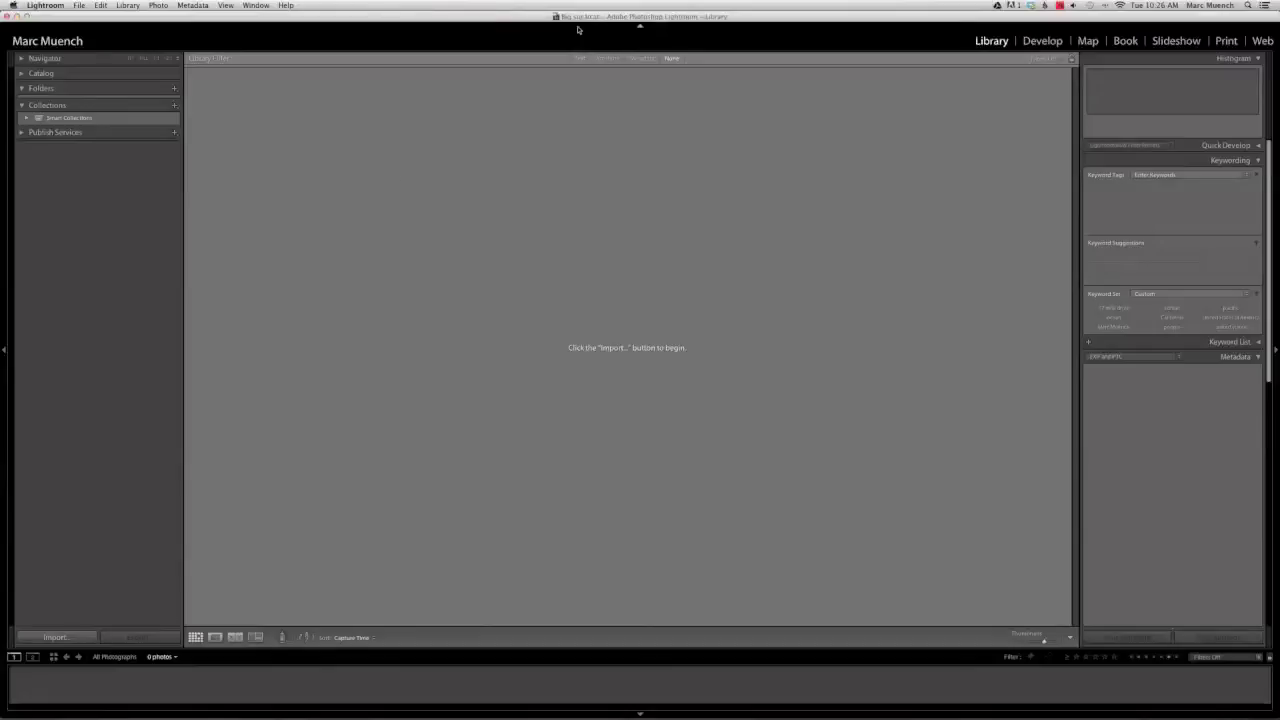
Switch to Finder and compare the contents of the Big sur catalog folder with the Lightroom 5 folder in Pictures
key(alt)
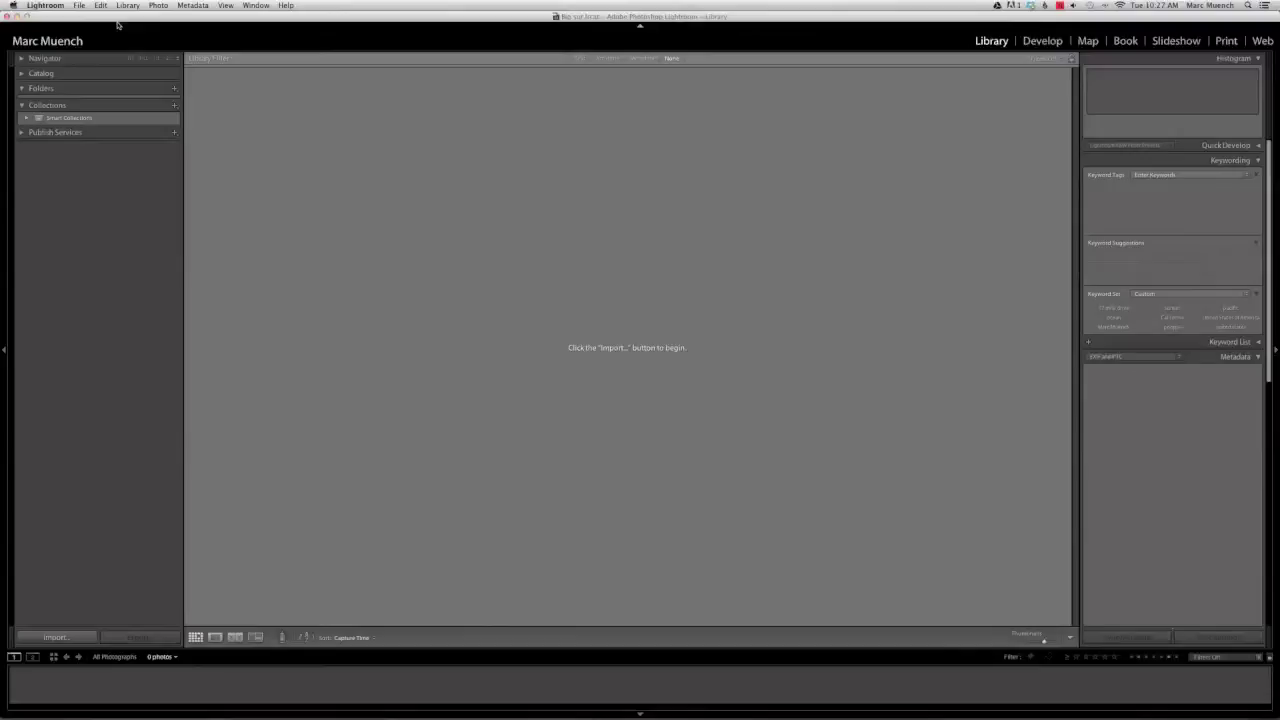
key(super+h)
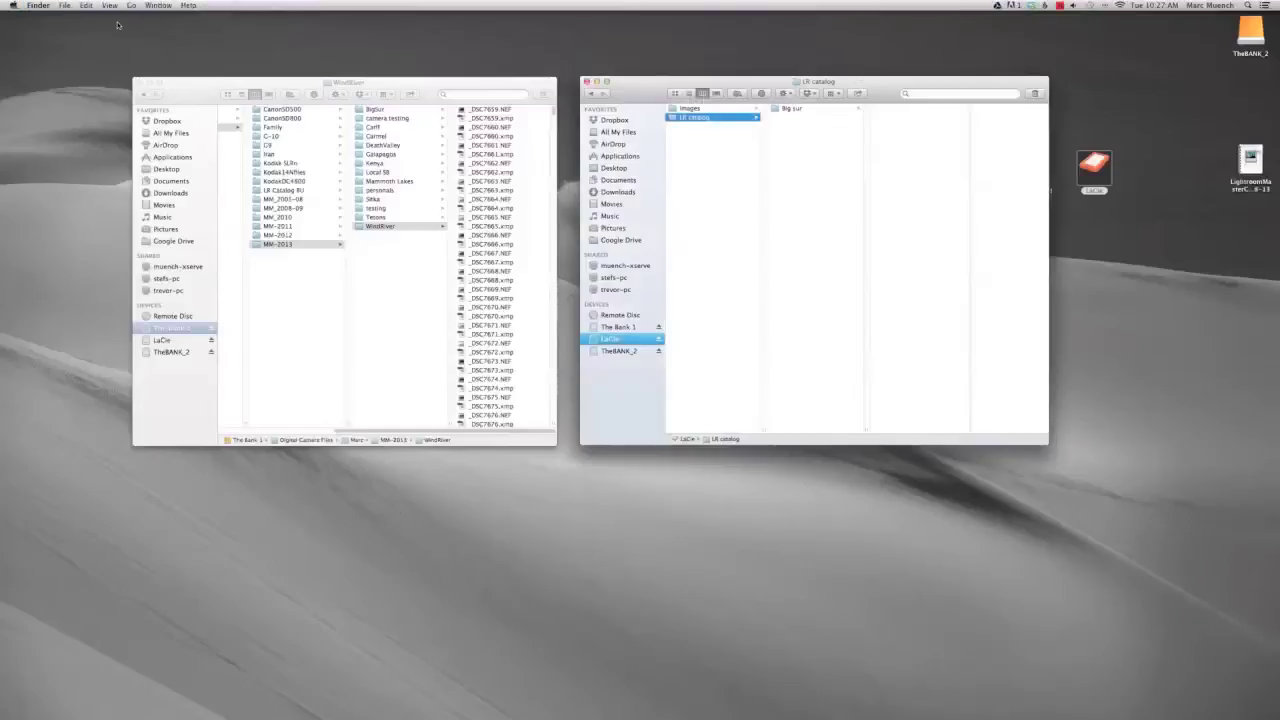
click(792, 108)
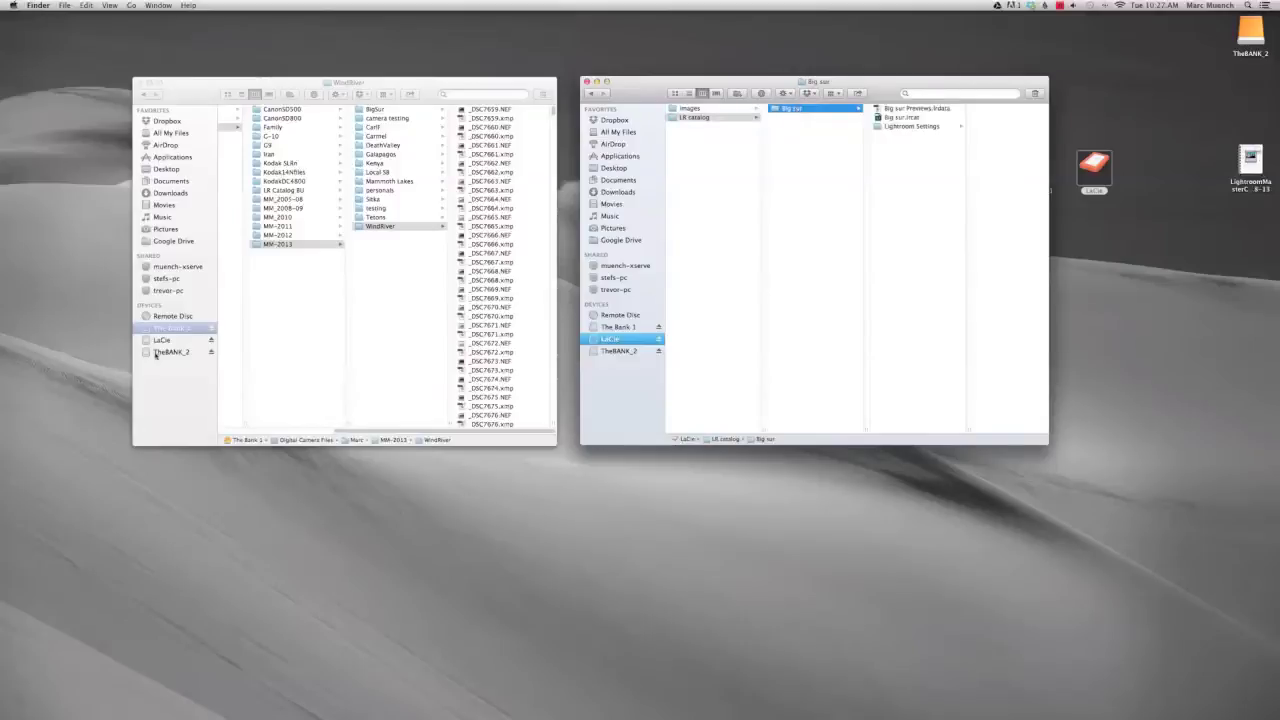
click(166, 229)
click(166, 229)
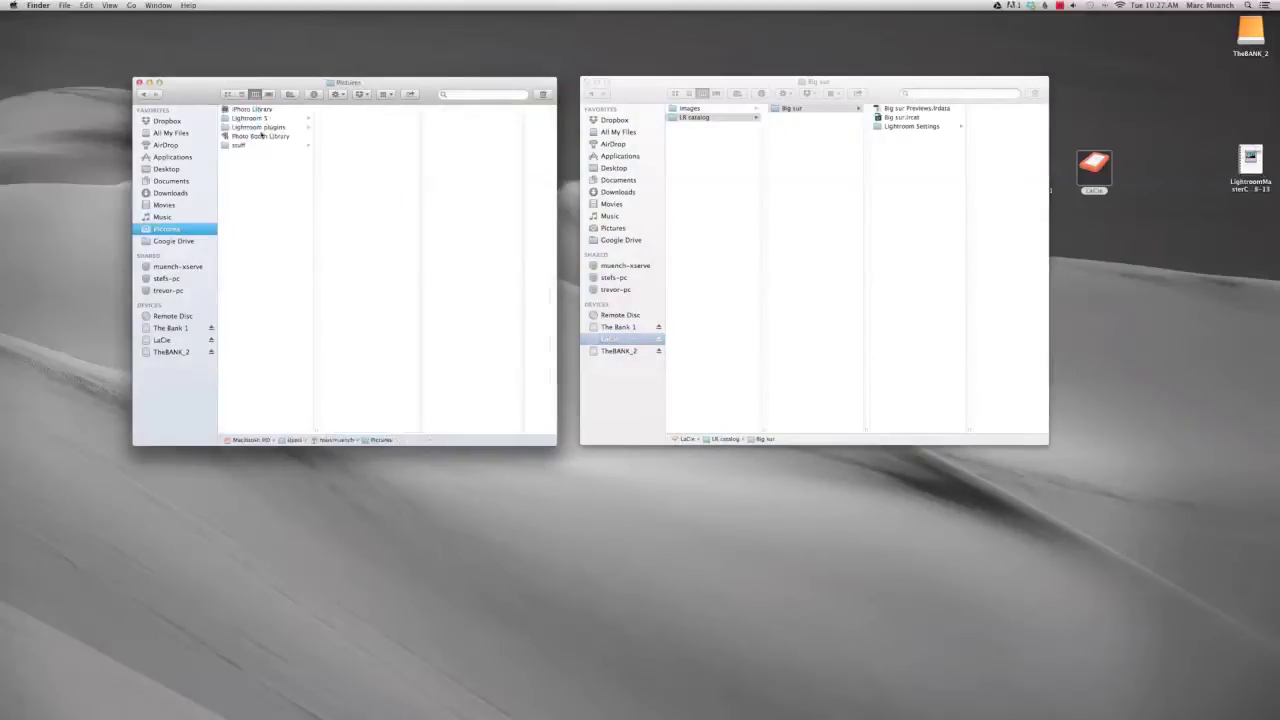
click(252, 119)
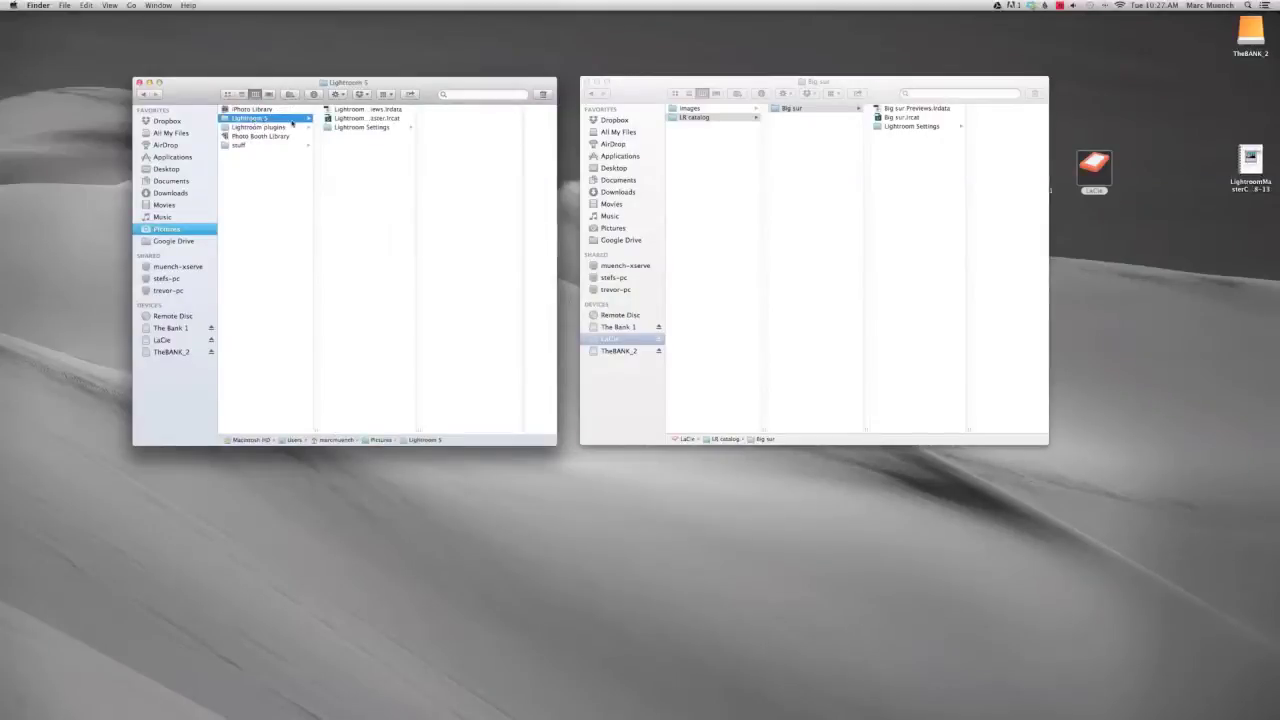
Copy the D800_daylight user develop preset from the Lightroom 5 settings into the Big sur catalog's Develop Presets, User Presets folder
click(327, 128)
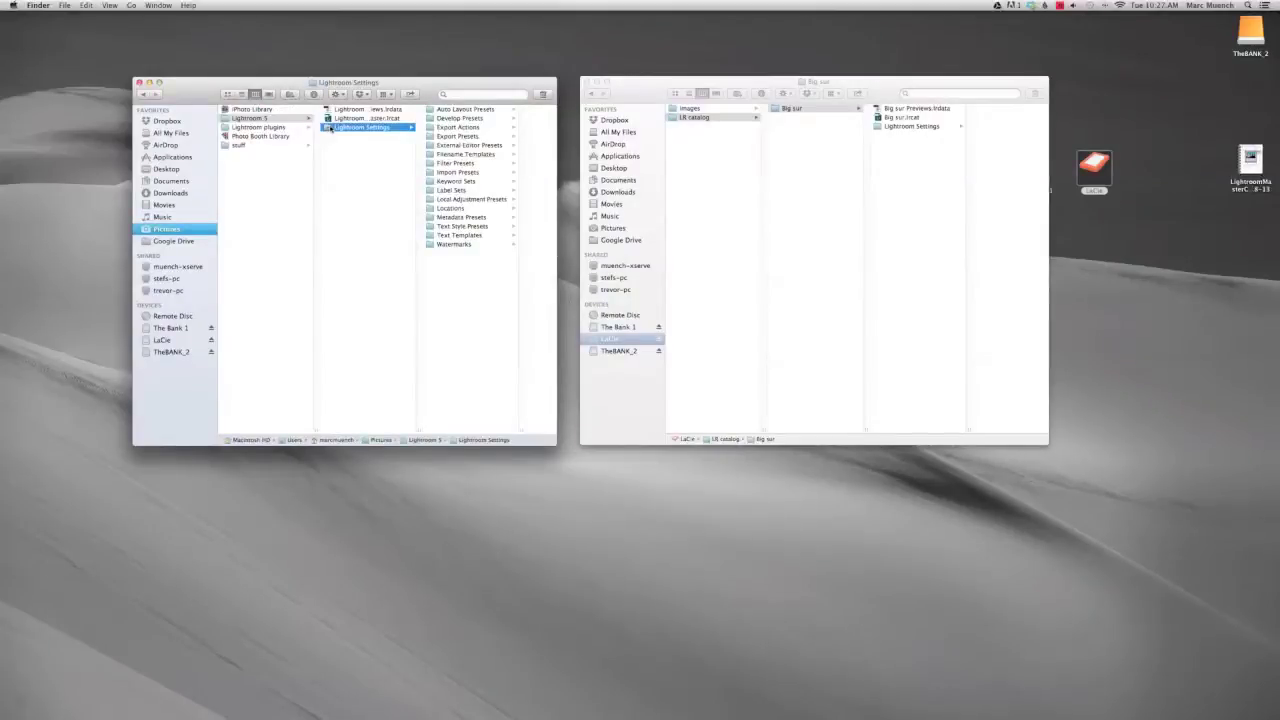
click(890, 127)
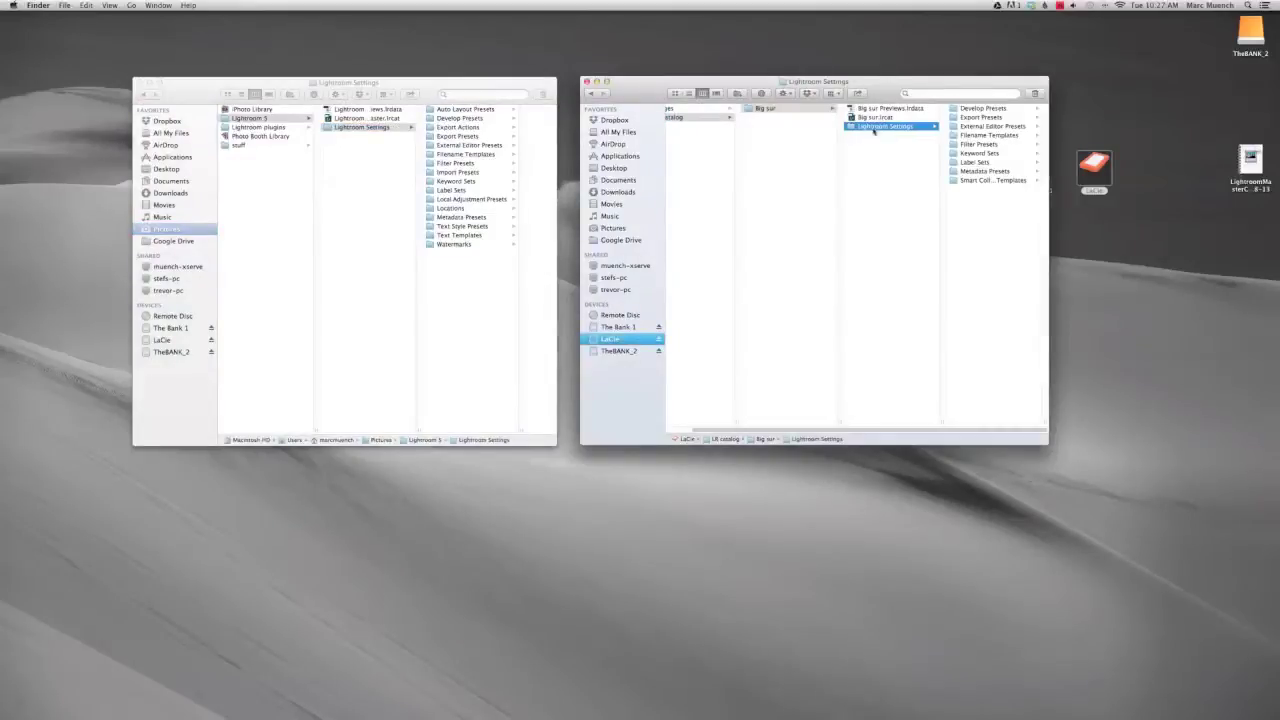
click(433, 118)
click(433, 118)
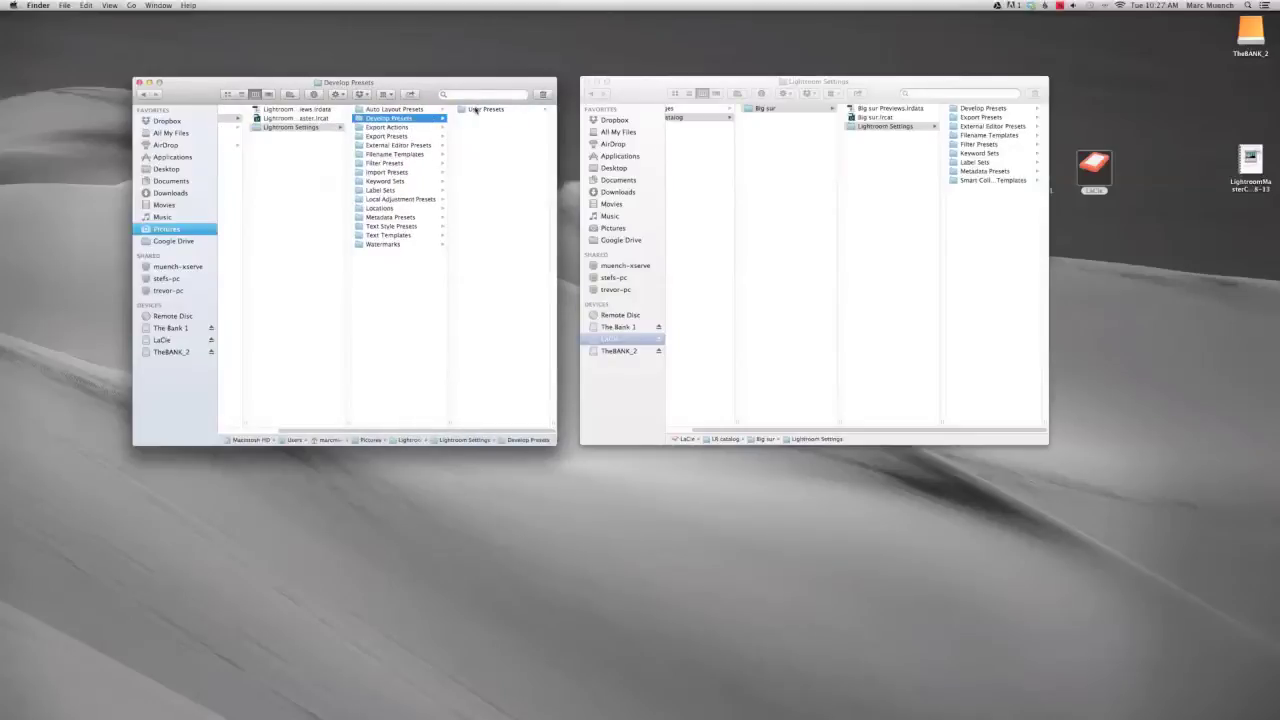
click(478, 110)
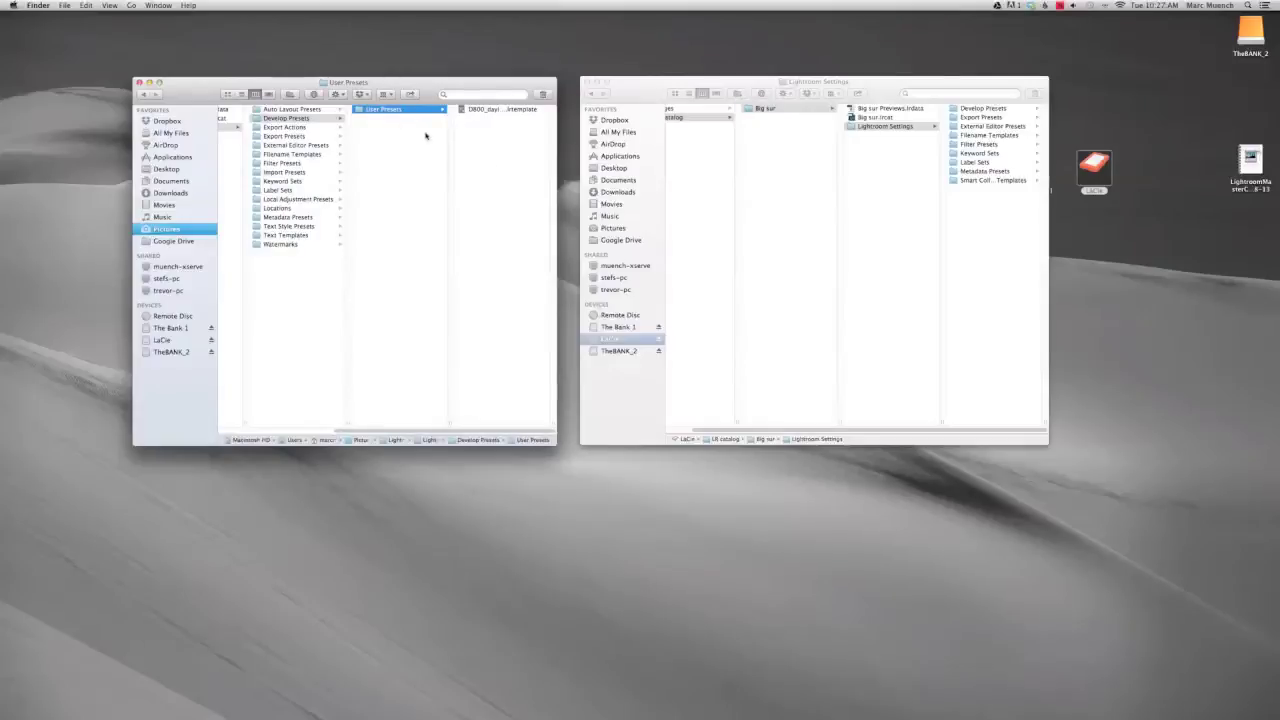
click(990, 109)
click(985, 109)
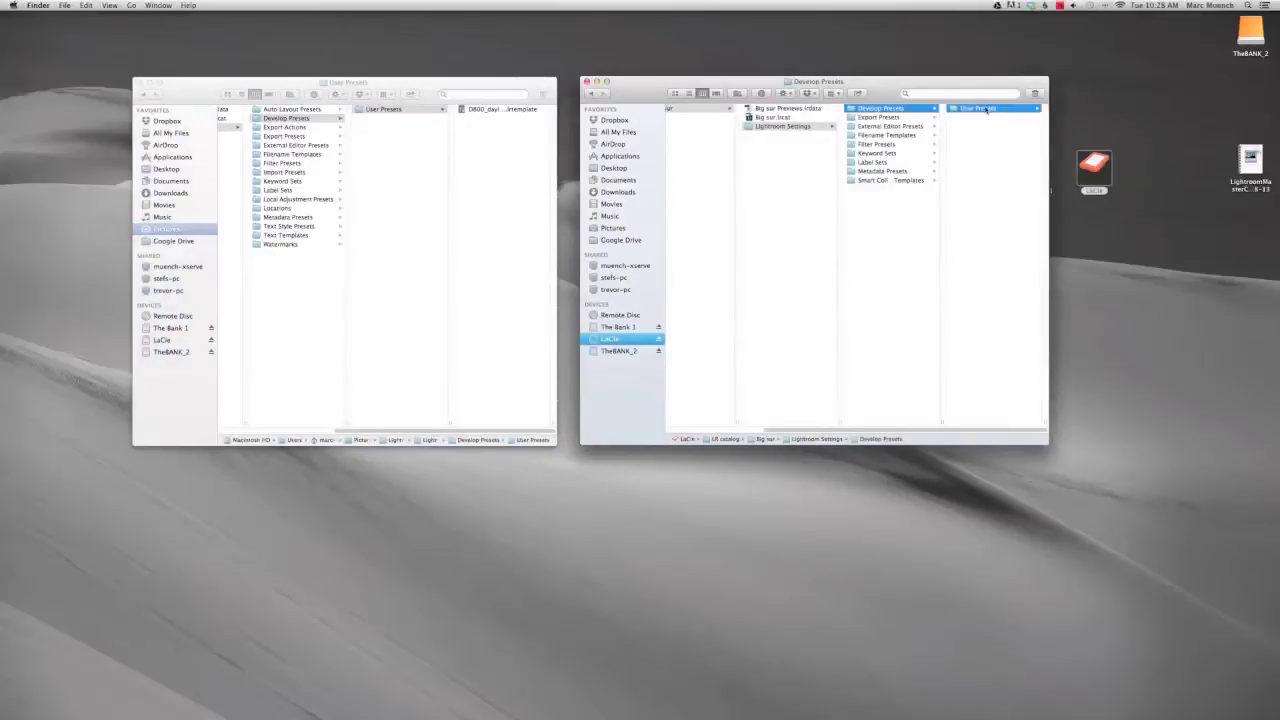
drag(464, 112, 982, 157)
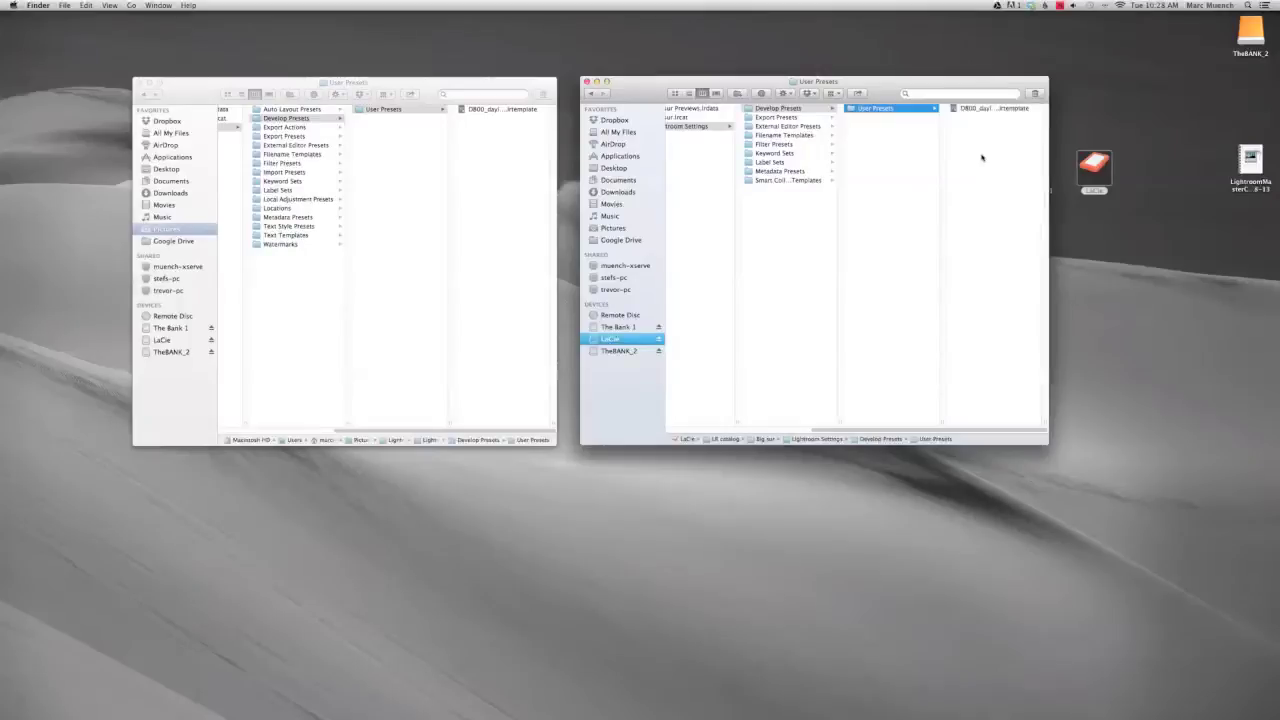
Copy the photographer's own metadata preset into the Big sur catalog's Metadata Presets folder and go back to the Big sur folder
click(291, 220)
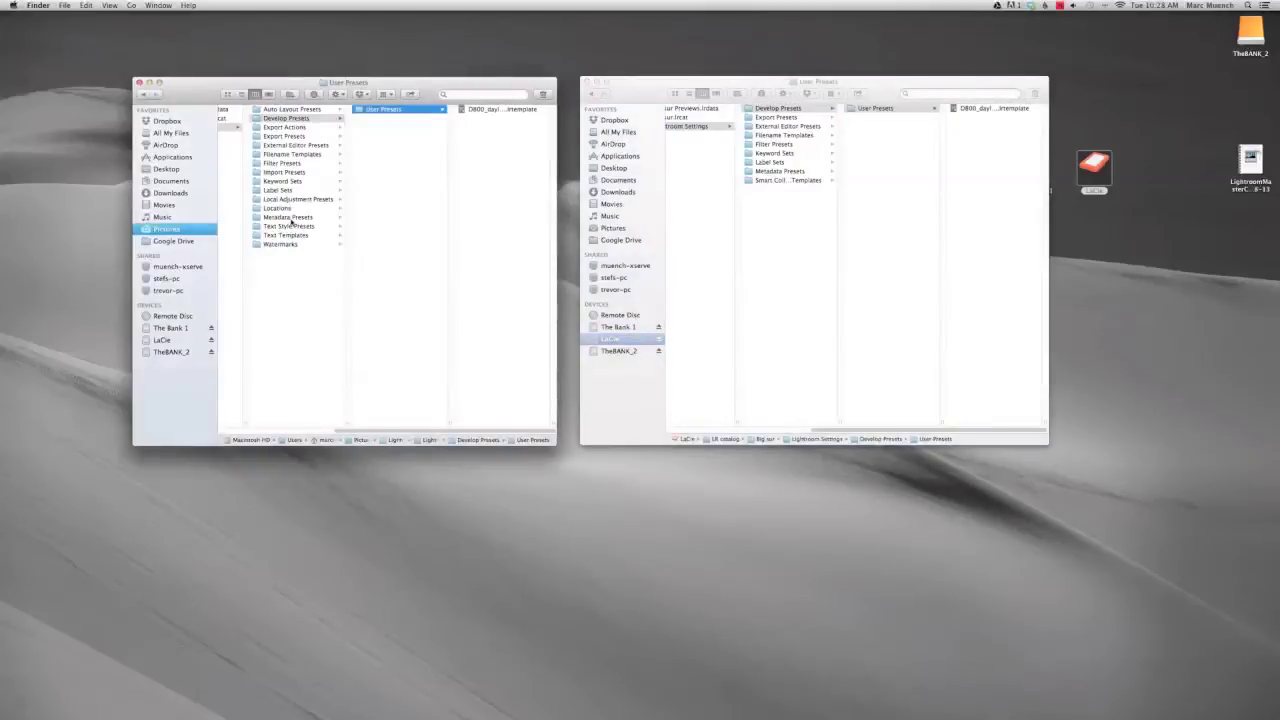
click(291, 218)
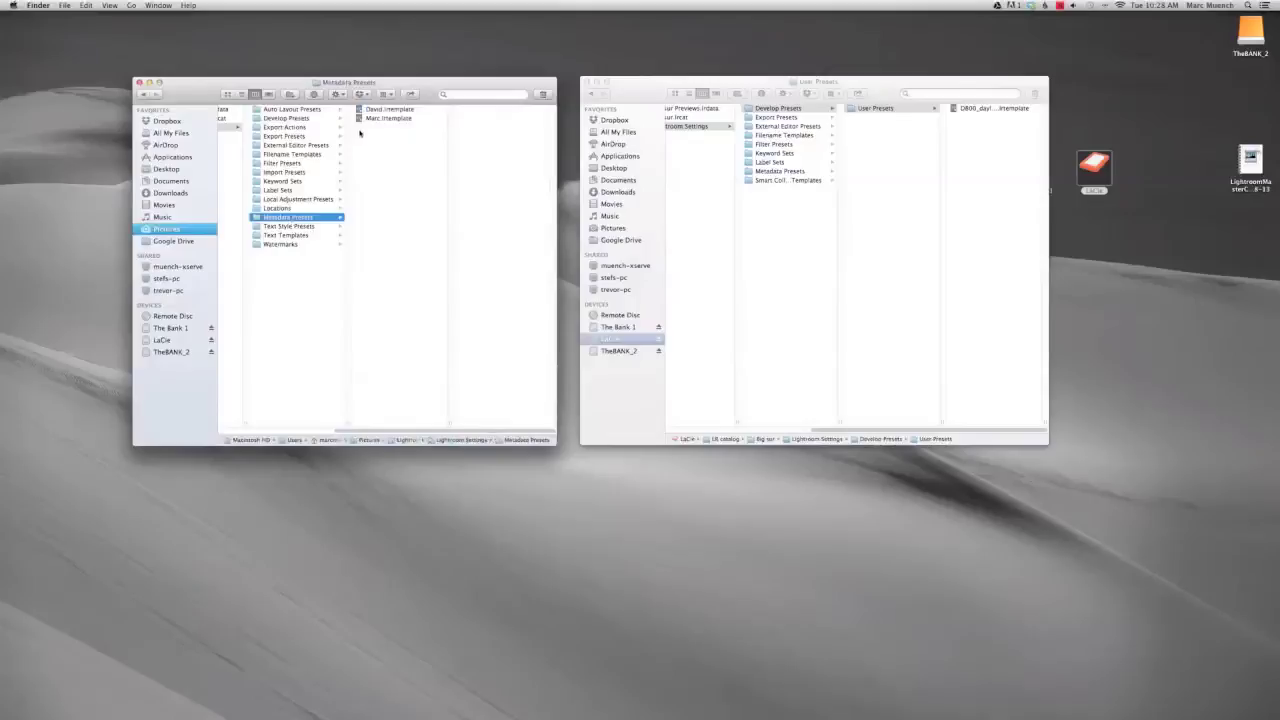
click(768, 172)
click(770, 171)
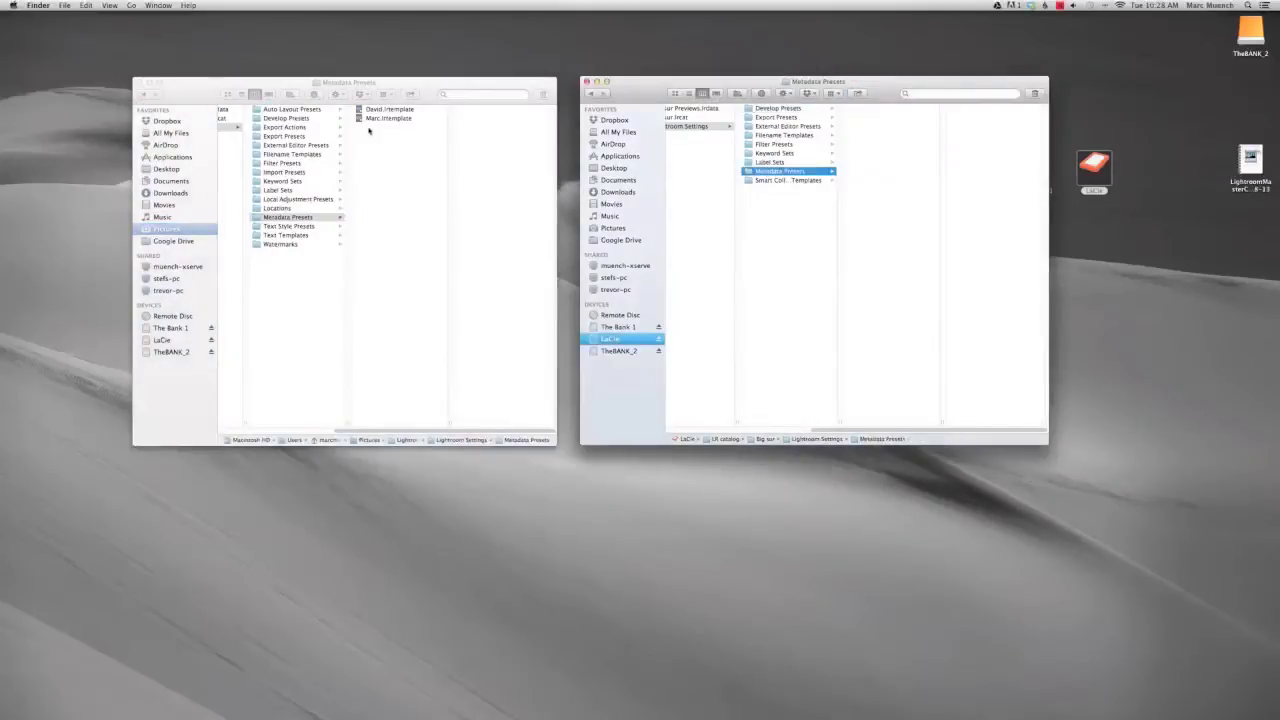
drag(360, 120, 879, 173)
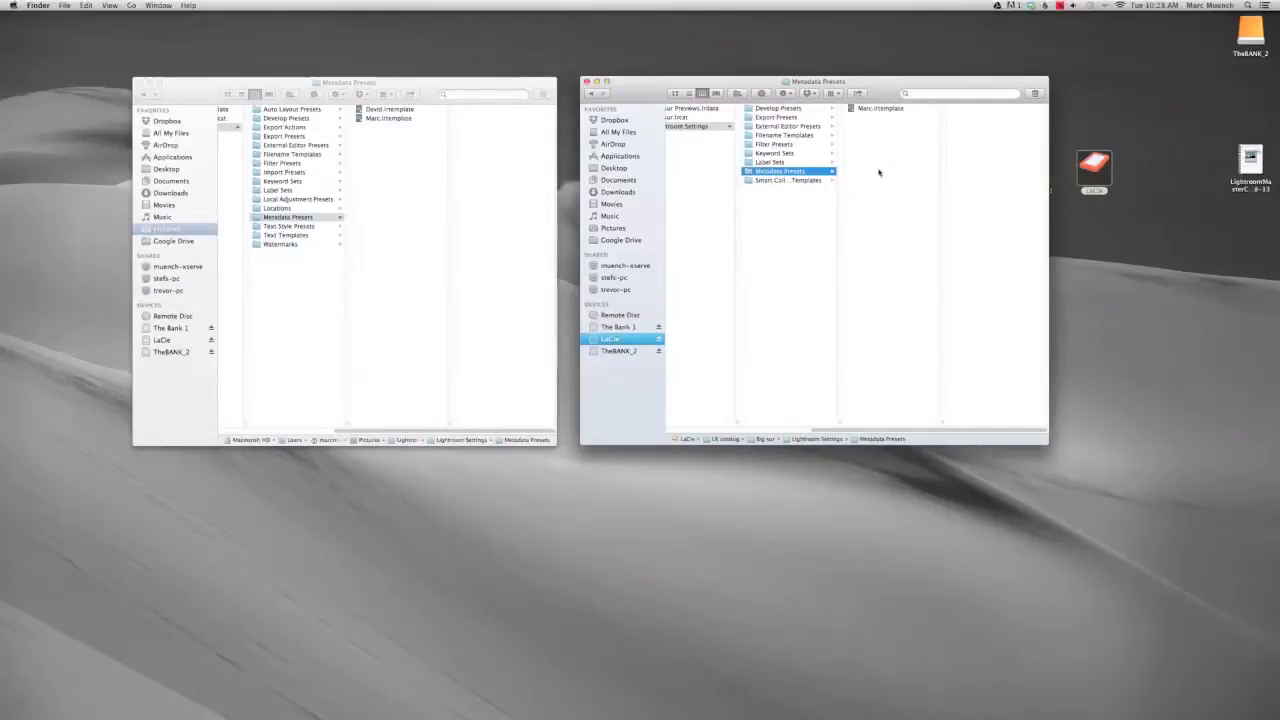
scroll(788, 311, left, 3)
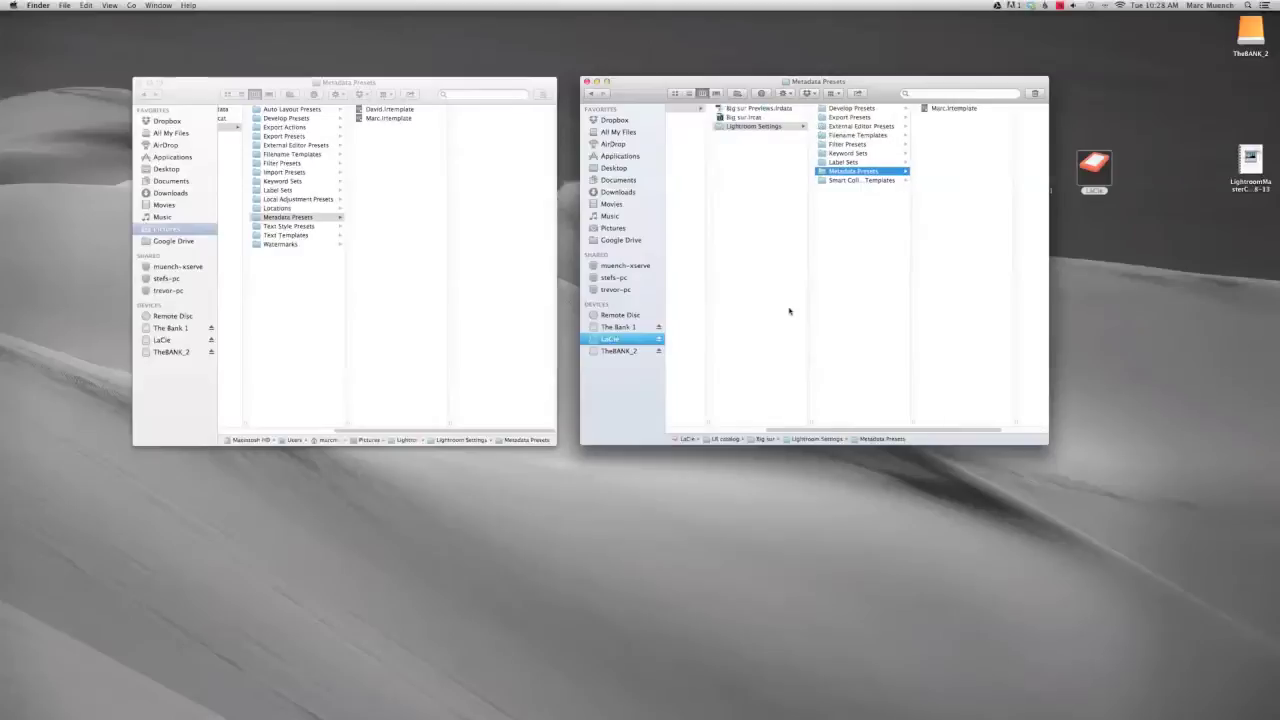
scroll(788, 311, left, 3)
click(794, 108)
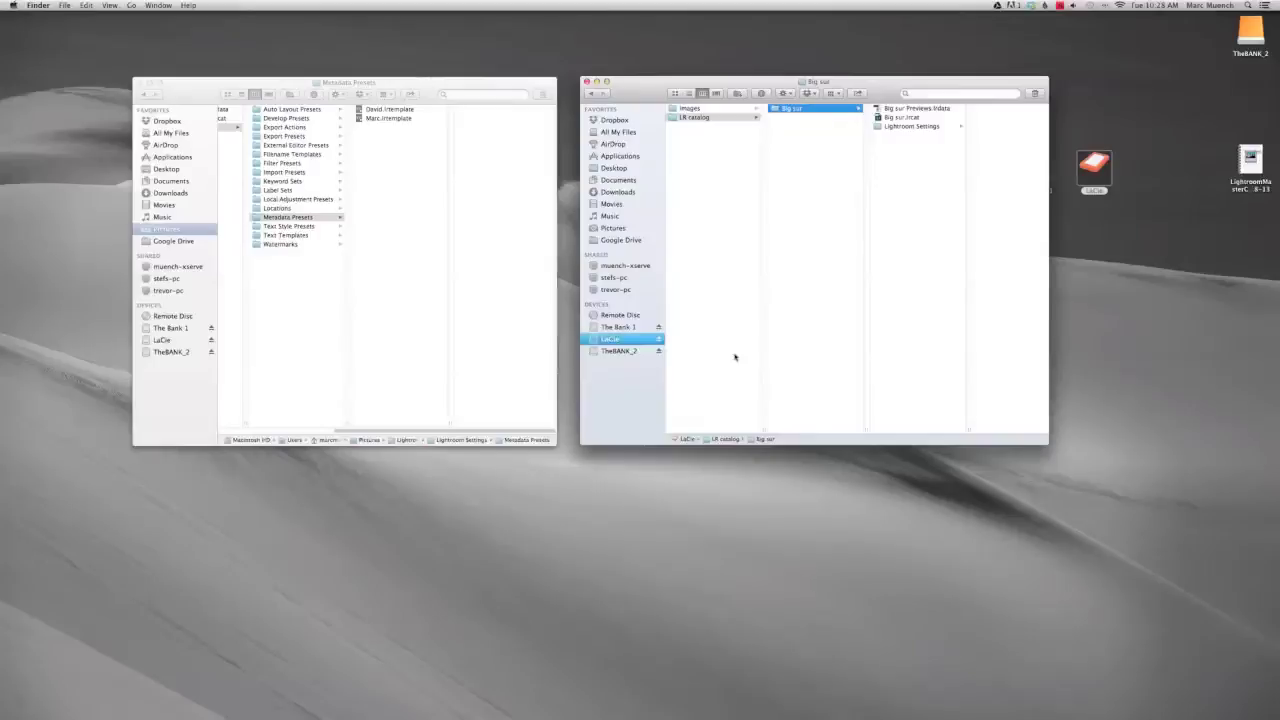
Switch to Lightroom with the Big sur catalog and cancel the Dropbox camera upload
mouse_move(468, 712)
click(901, 118)
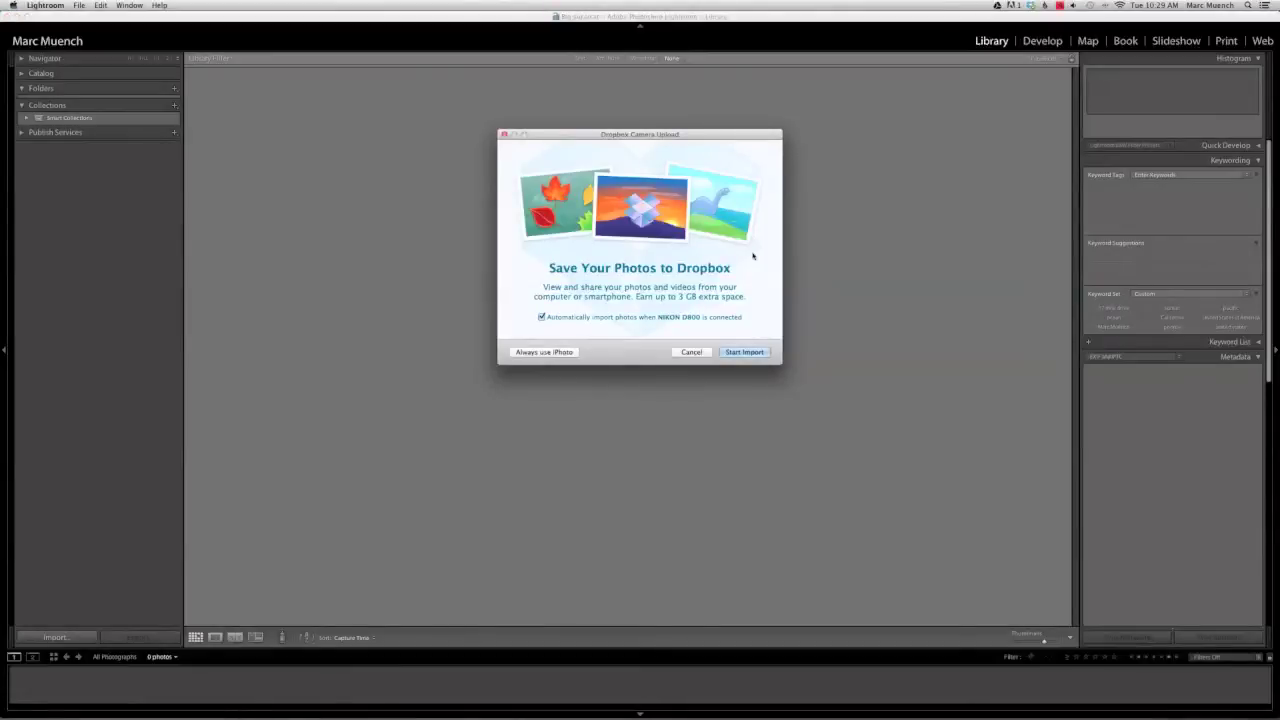
click(691, 352)
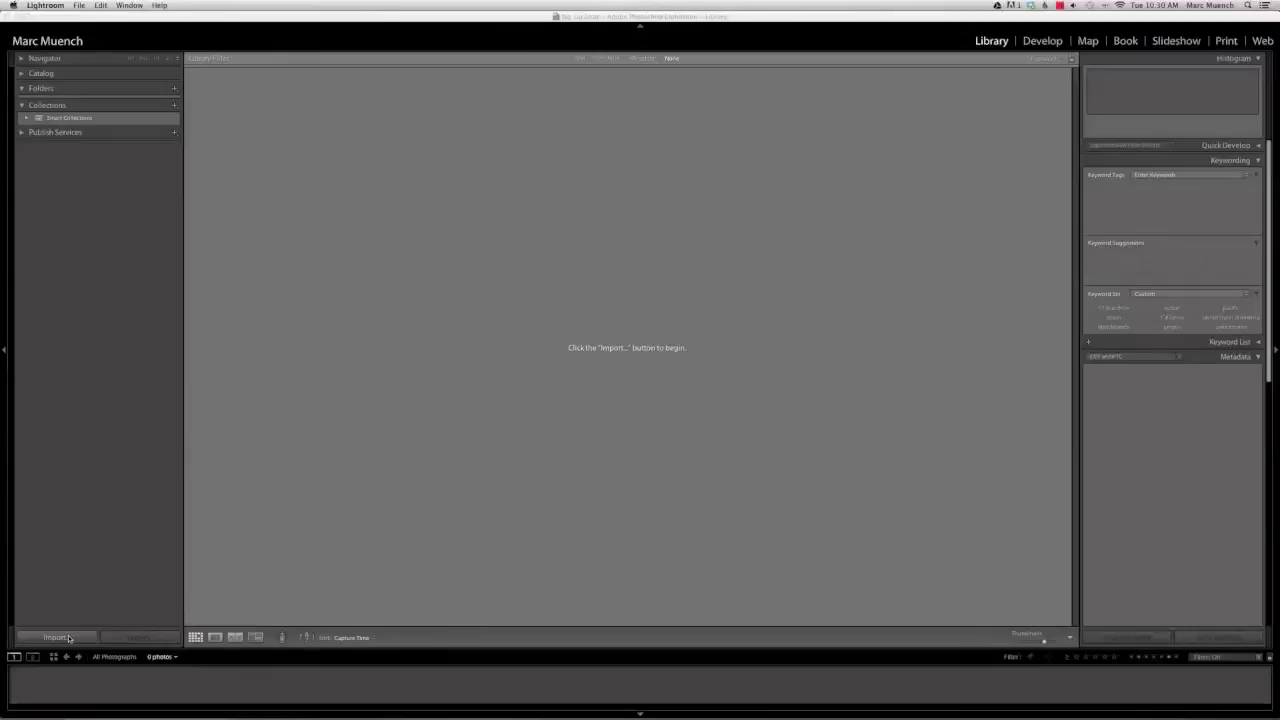
Start an import from the NIKON D800 card's DCIM folder, using Copy as the import method
click(53, 638)
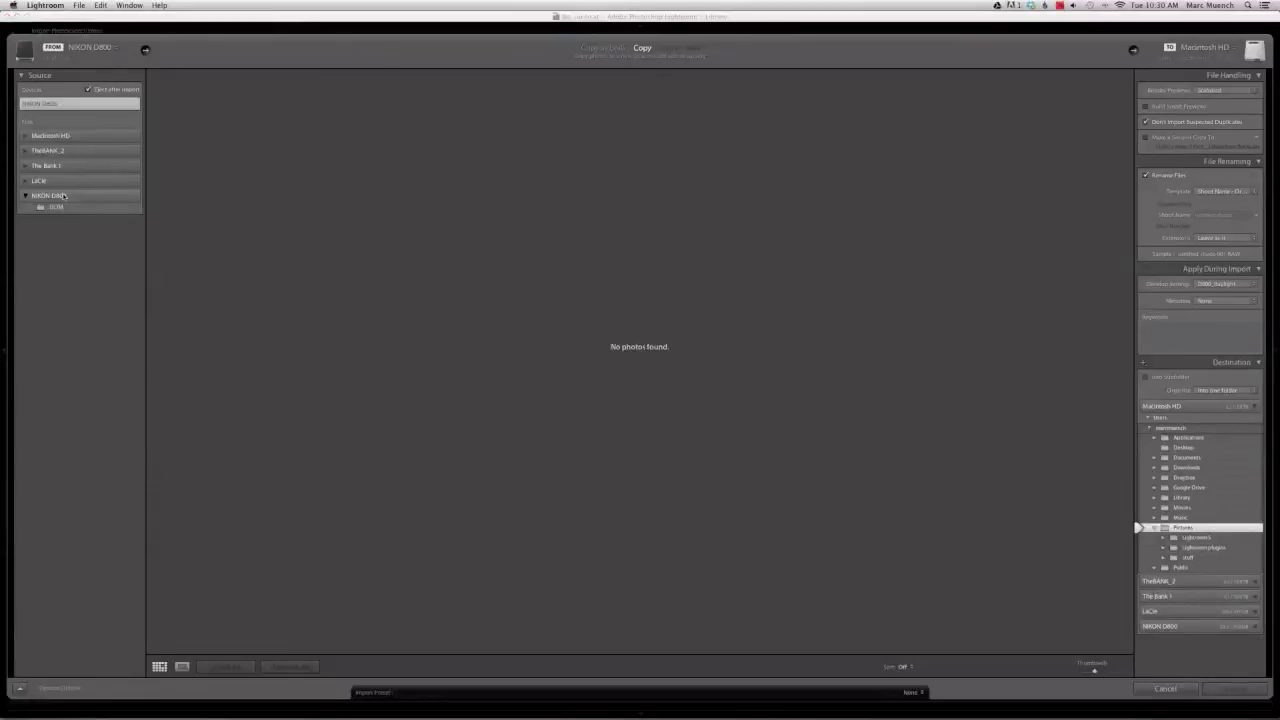
click(50, 207)
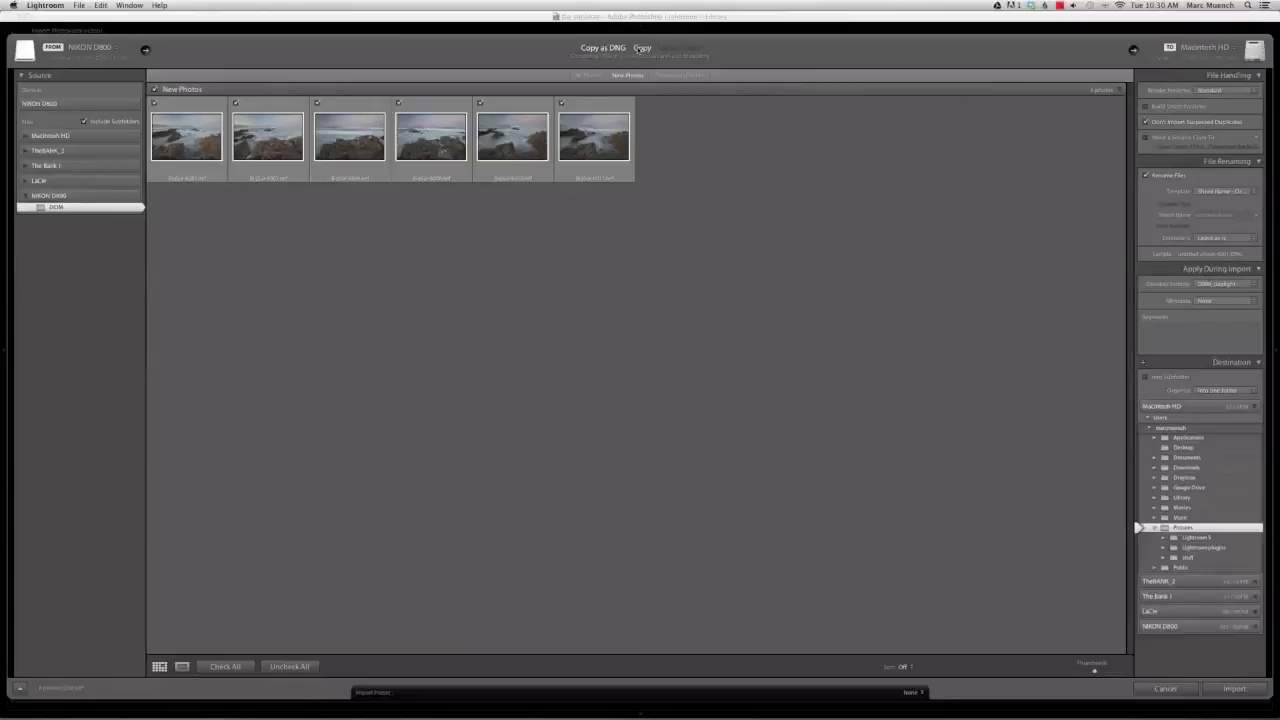
click(640, 48)
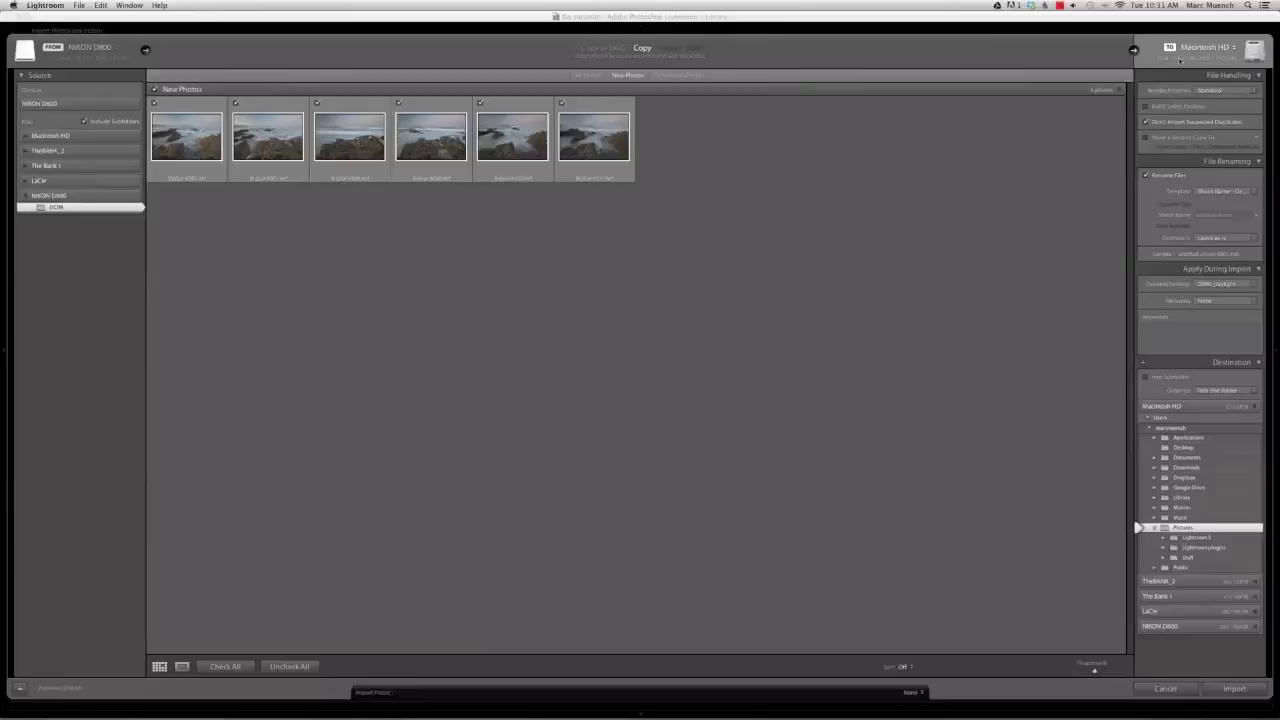
Choose the images folder on the LaCie drive as the import destination
key(alt)
click(1197, 64)
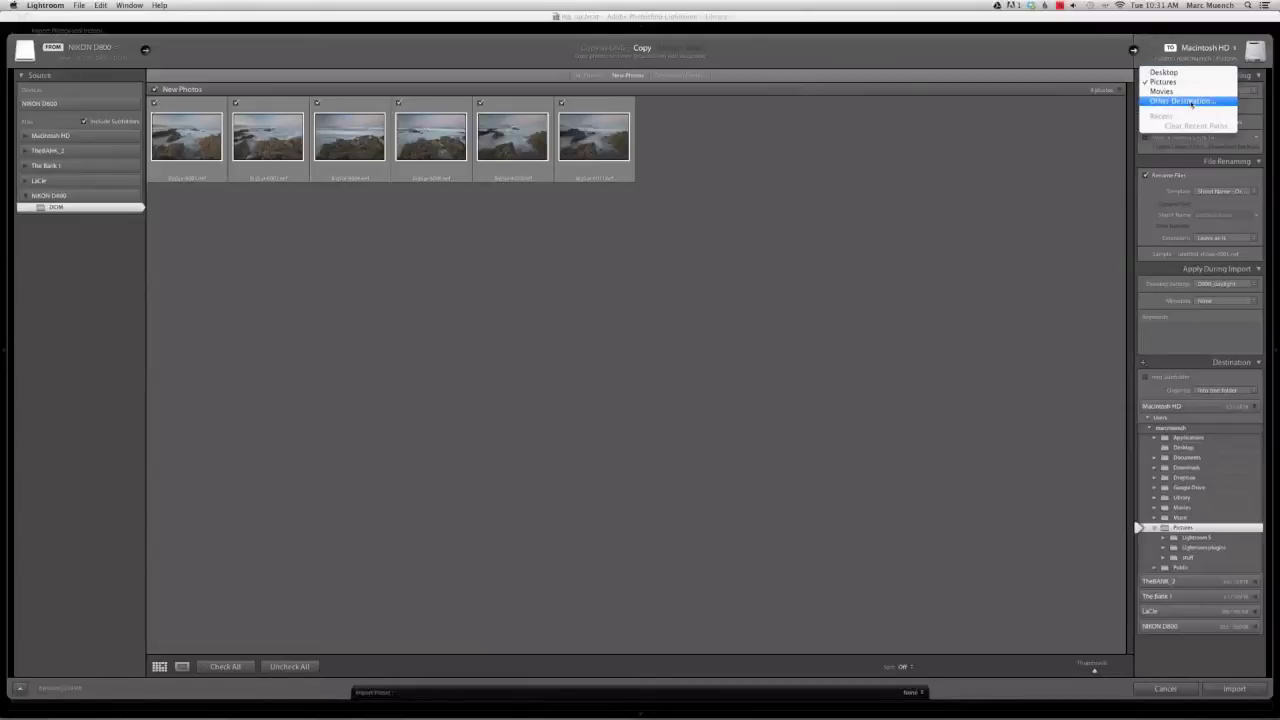
click(1190, 102)
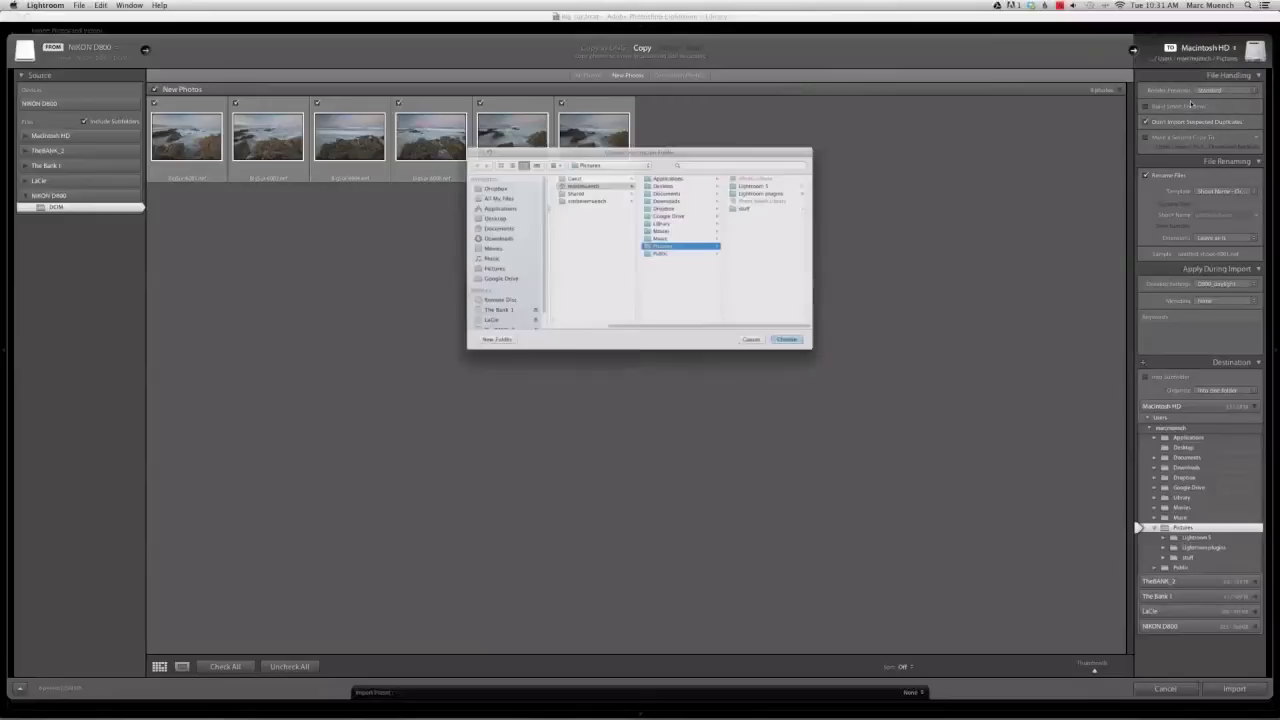
scroll(463, 318, down, 5)
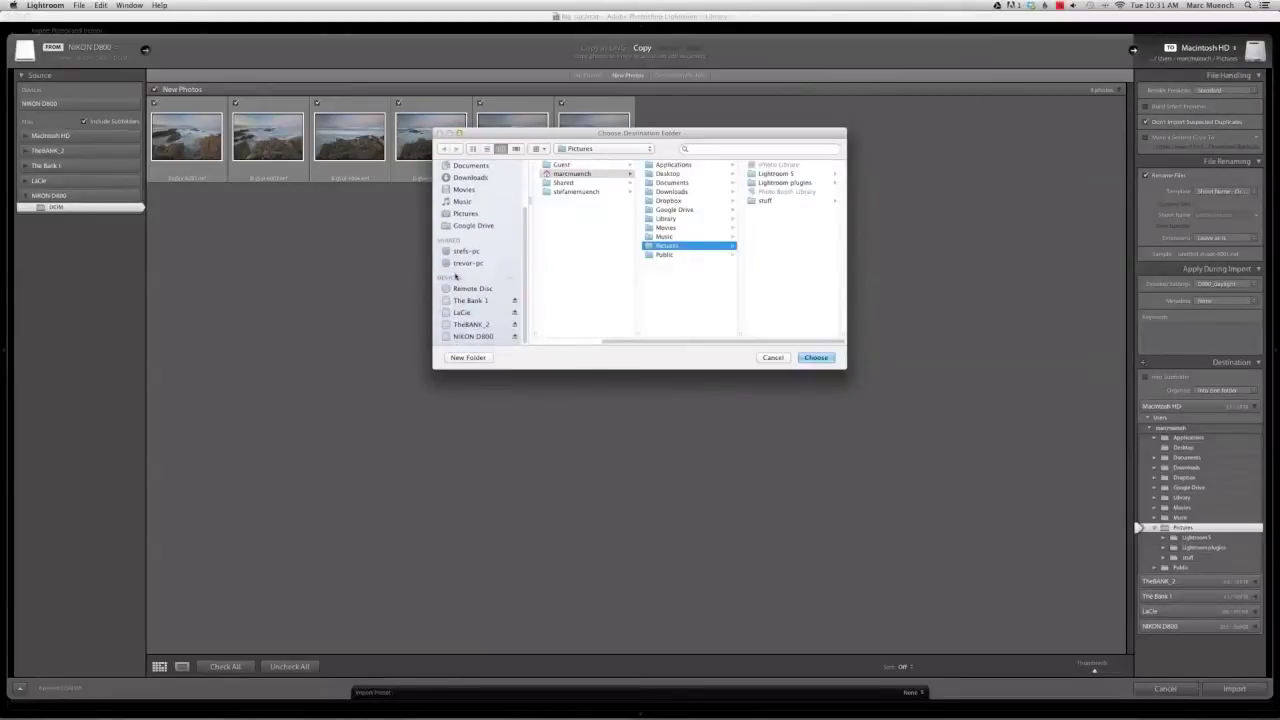
click(462, 315)
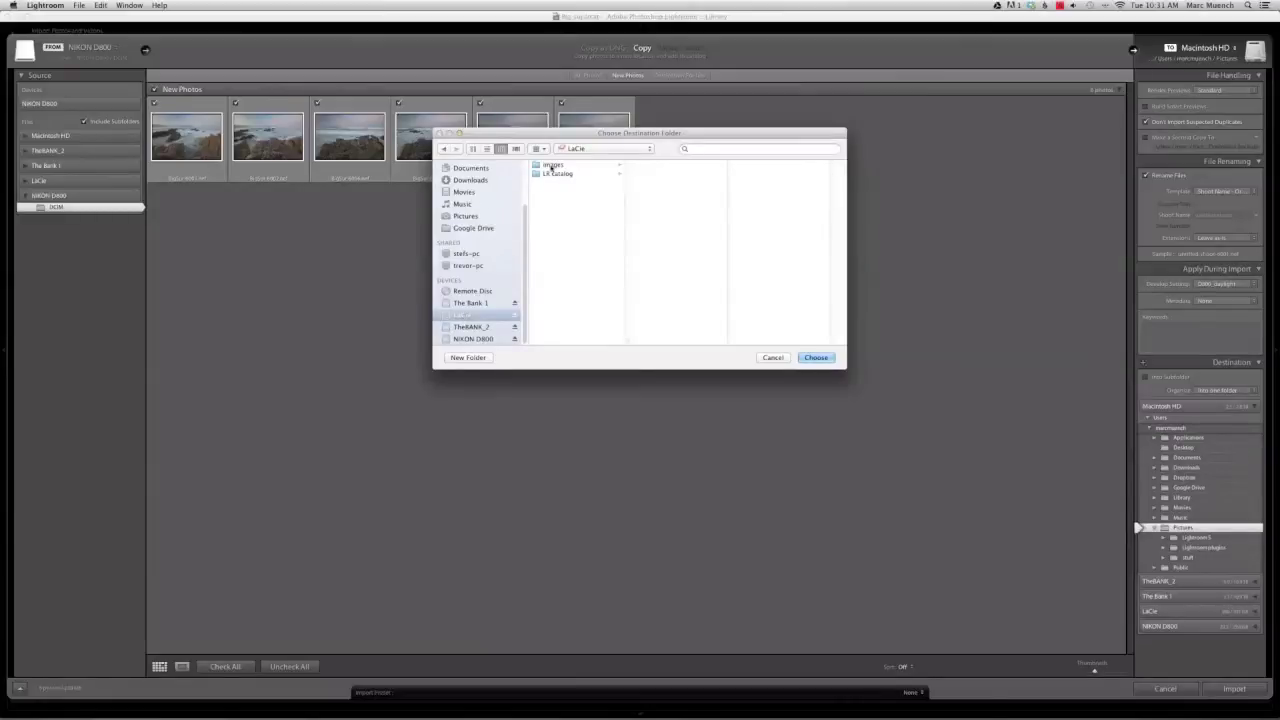
click(552, 165)
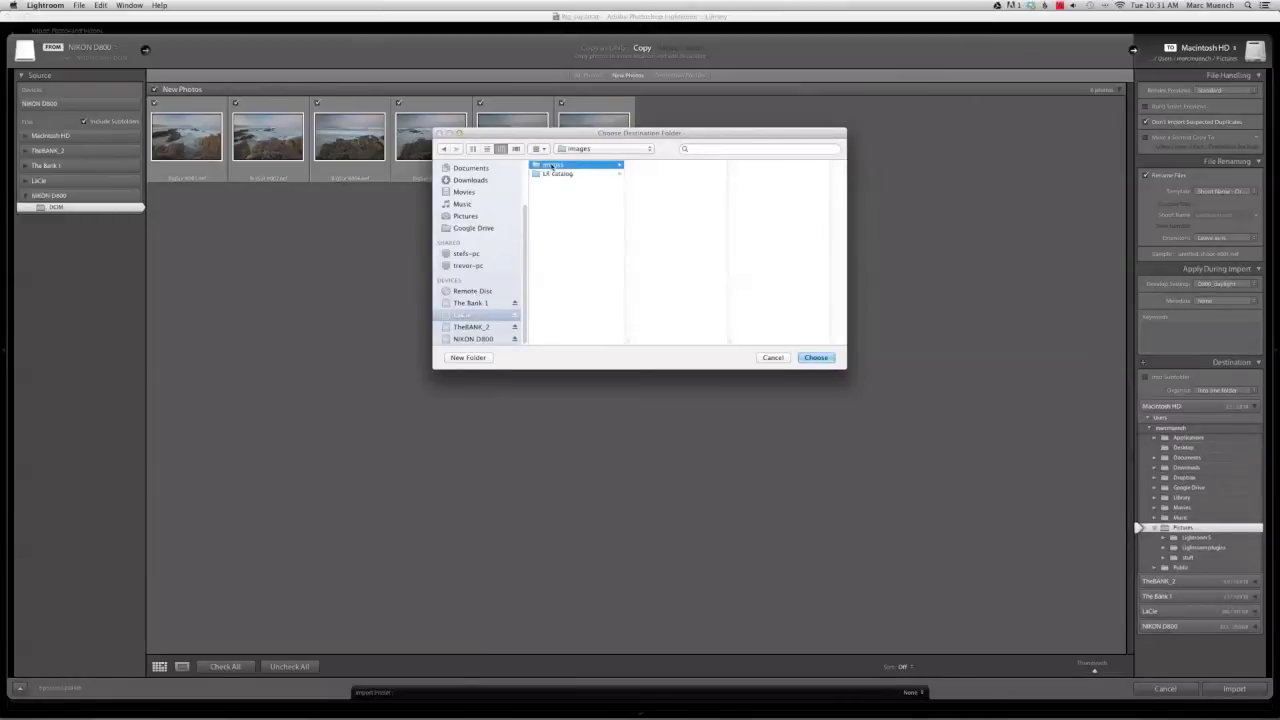
click(826, 360)
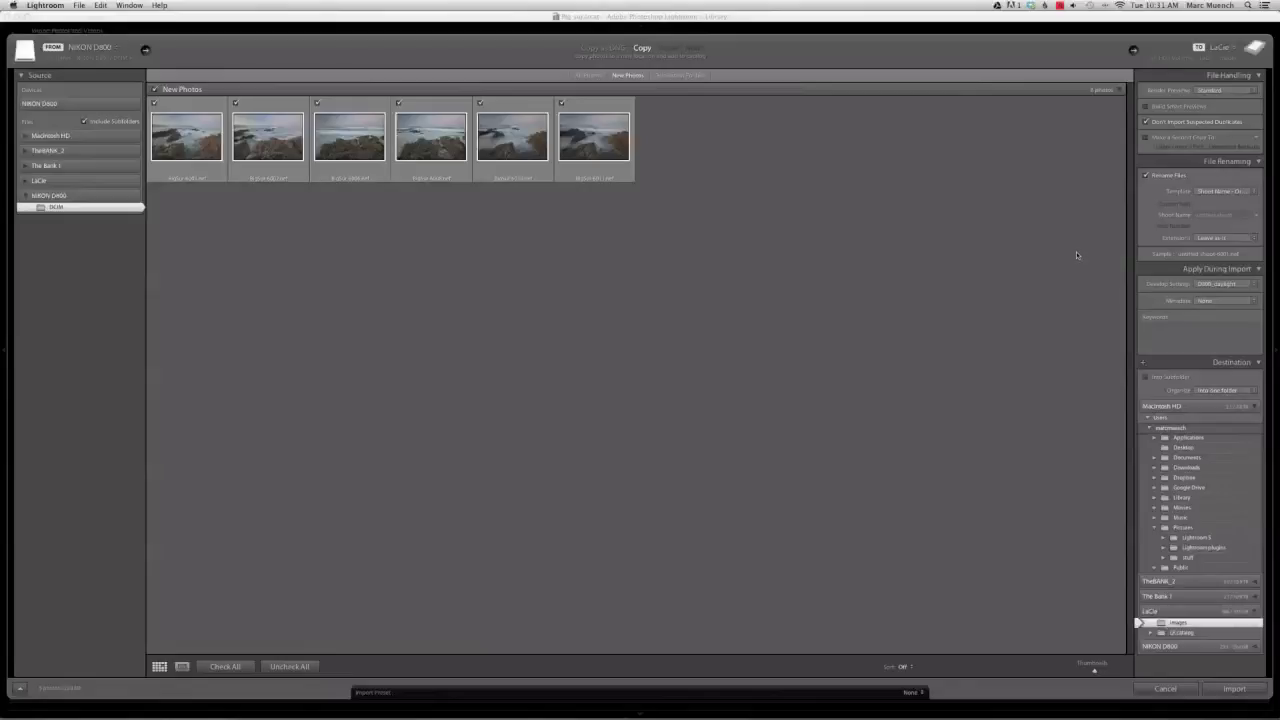
Collapse the File Renaming, Apply During Import and Destination sections of the import settings
click(1244, 161)
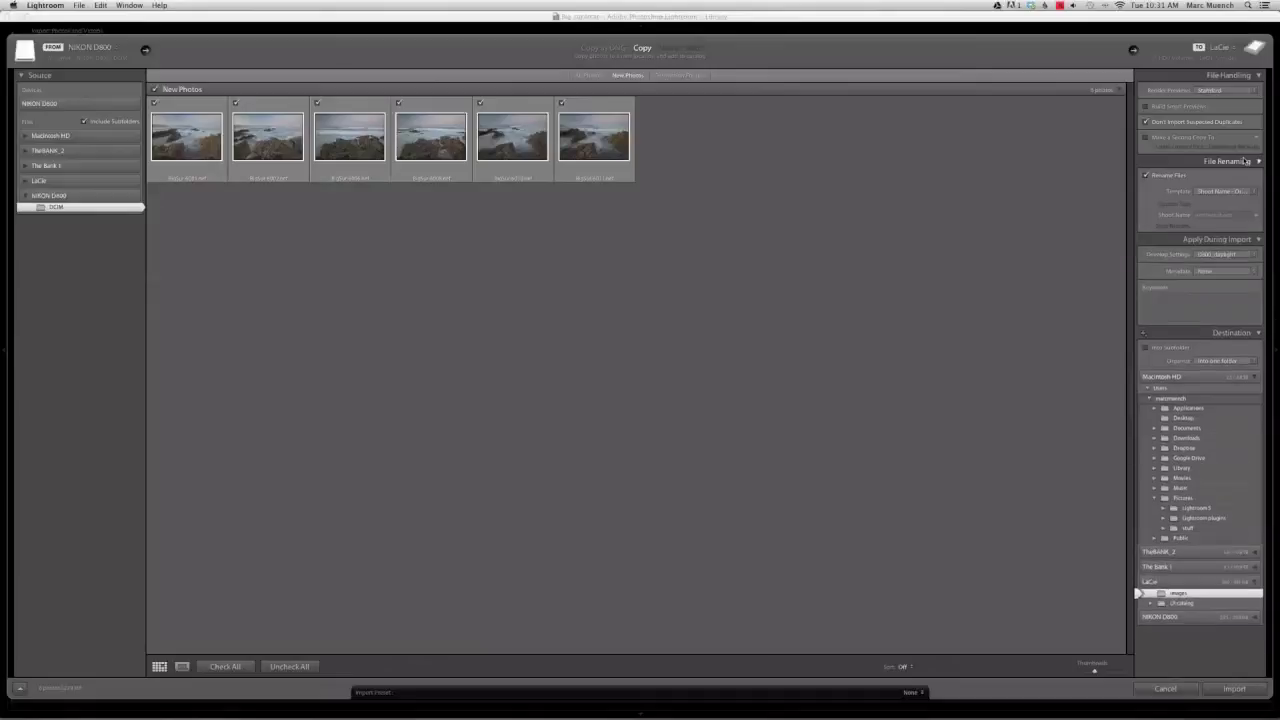
click(1246, 176)
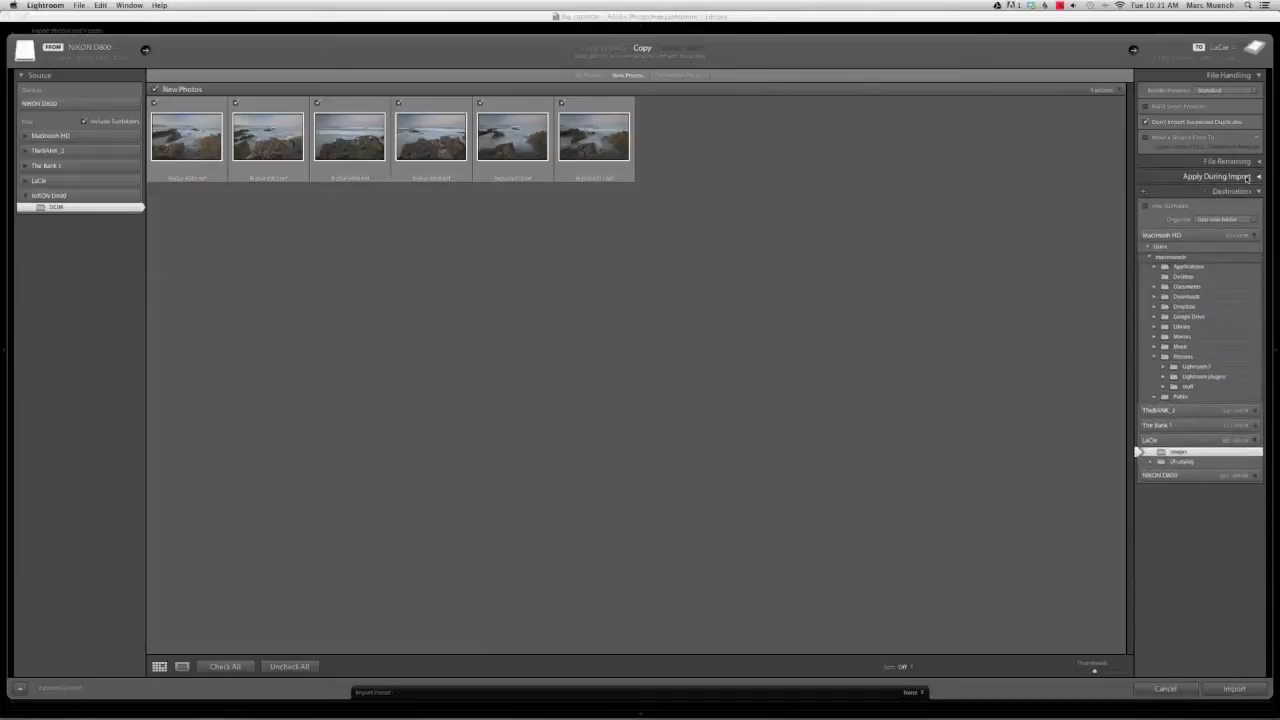
click(1245, 191)
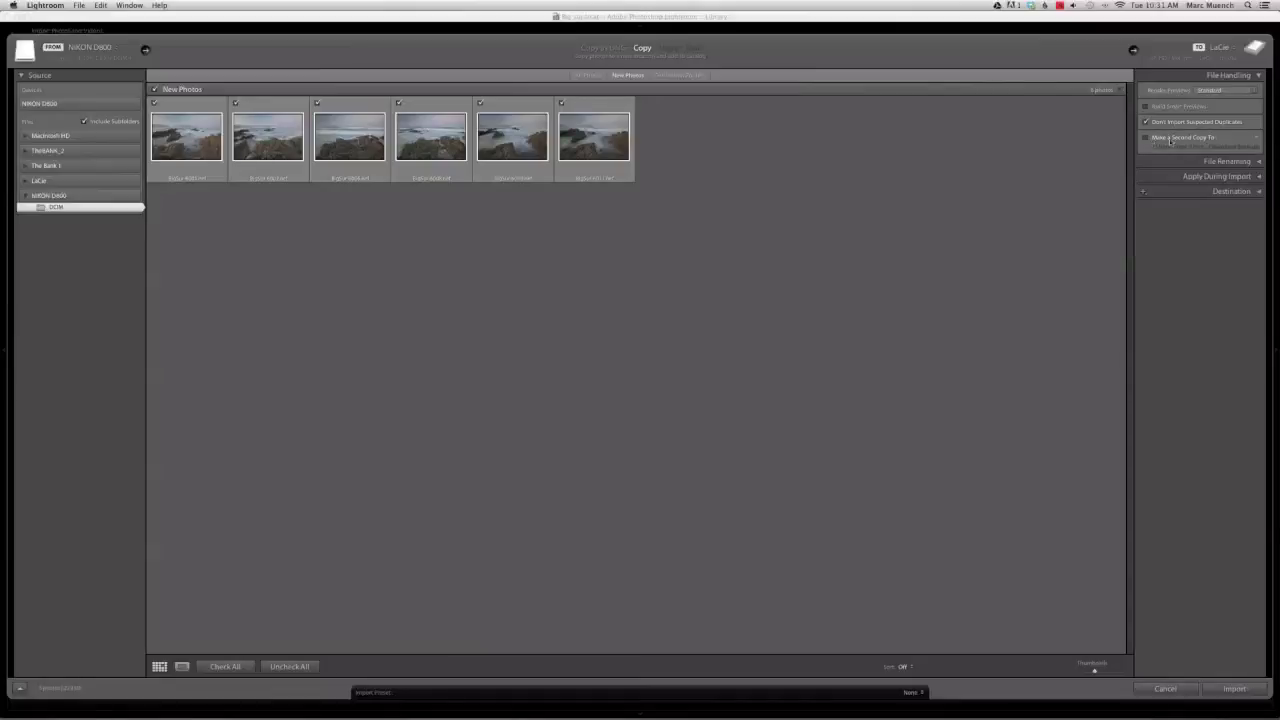
Set file renaming to the Shoot Name - Original File Number template with a shoot name starting with Big
click(1228, 162)
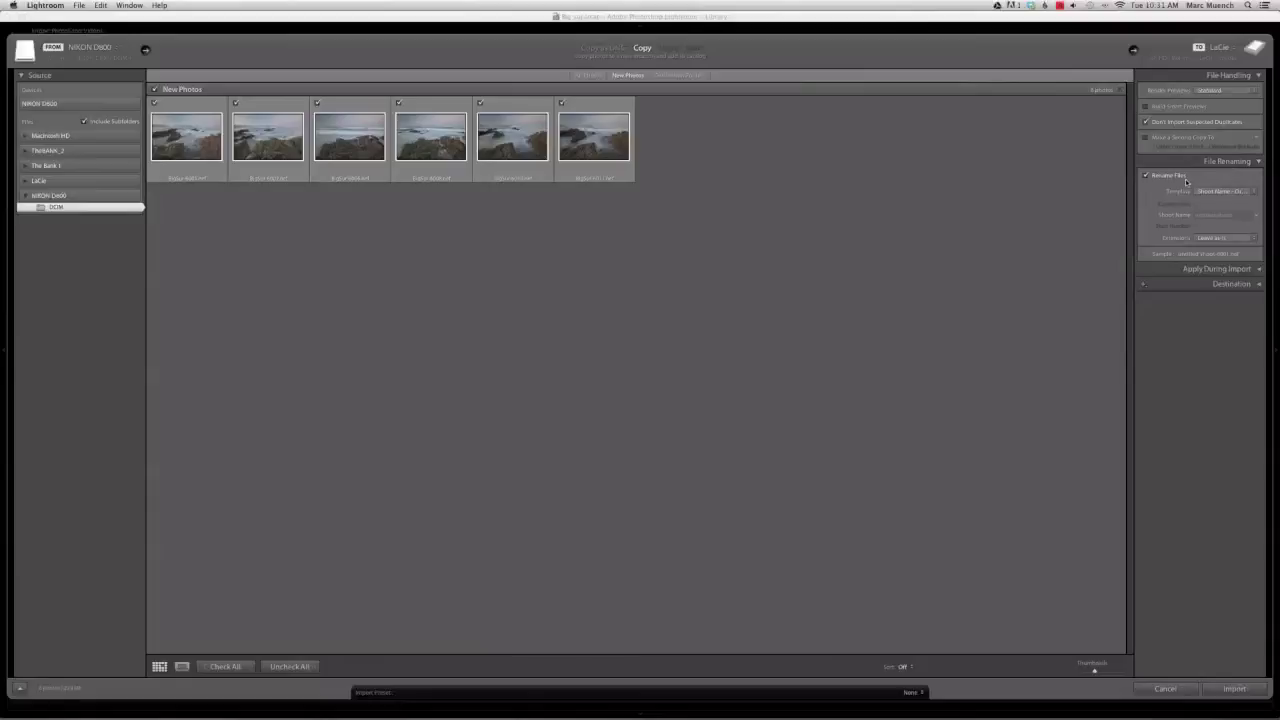
key(alt)
drag(1165, 17, 977, 18)
key(alt)
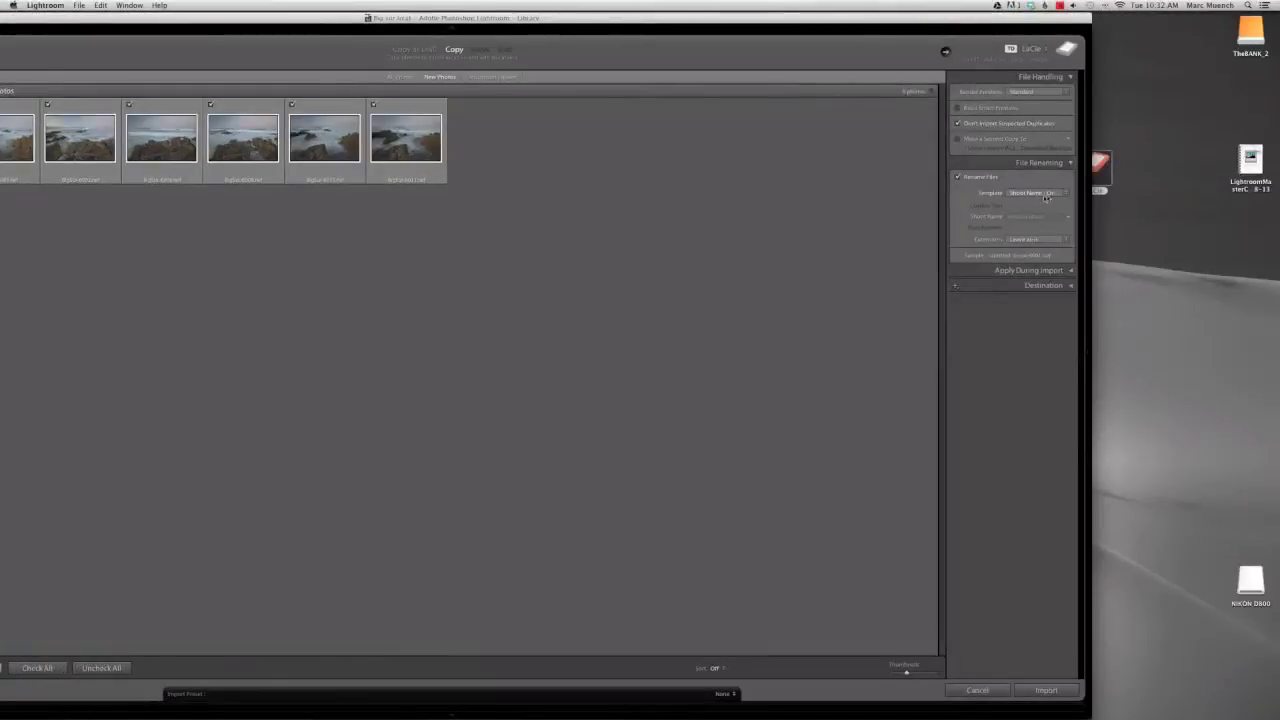
click(1064, 194)
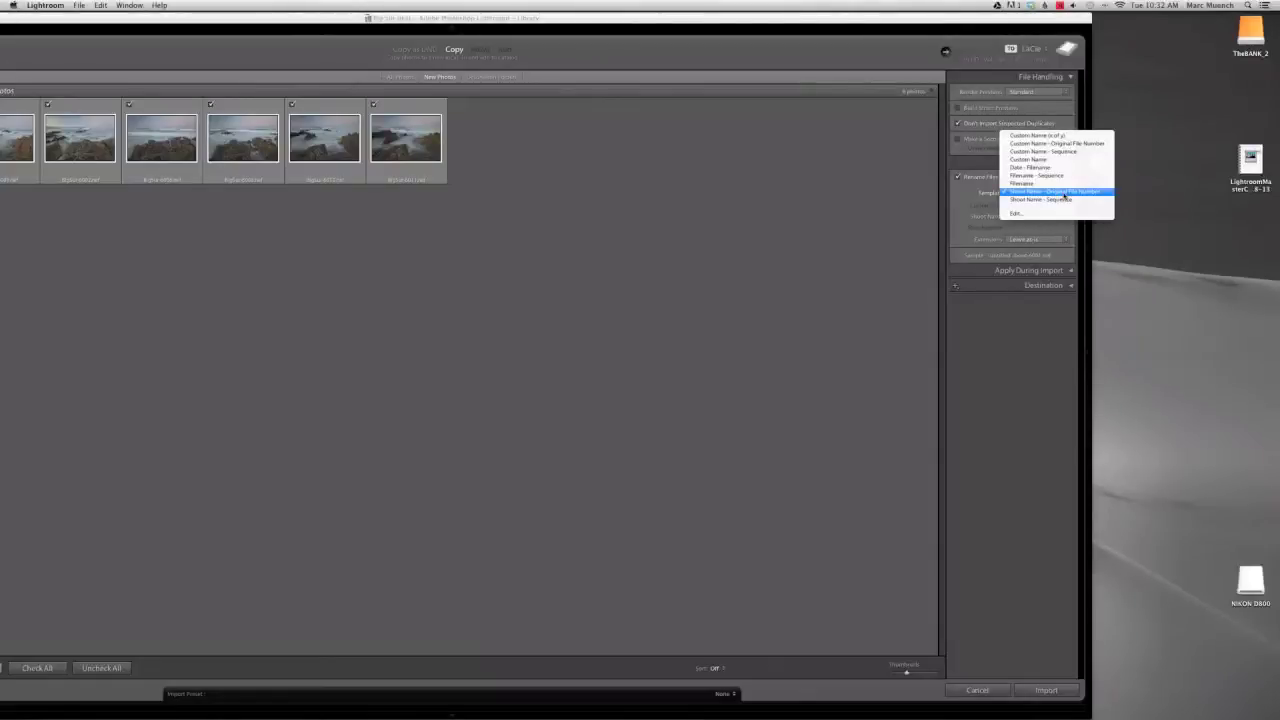
click(1062, 193)
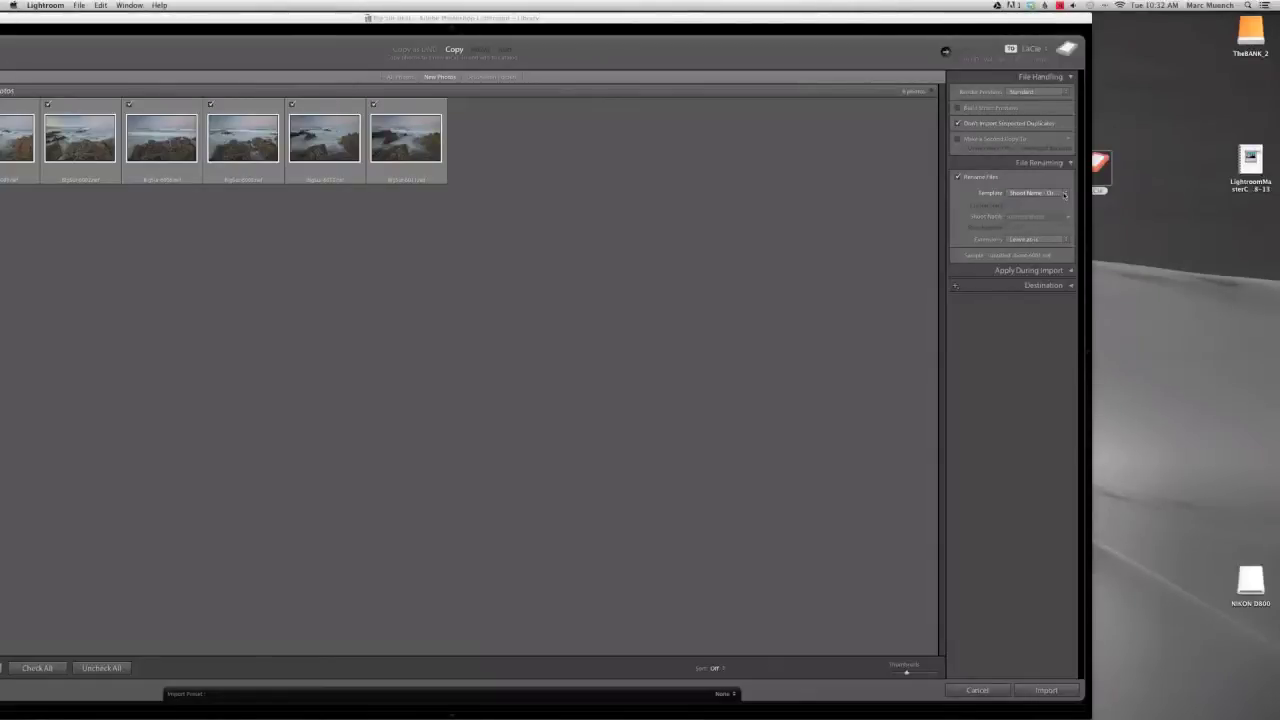
click(1035, 217)
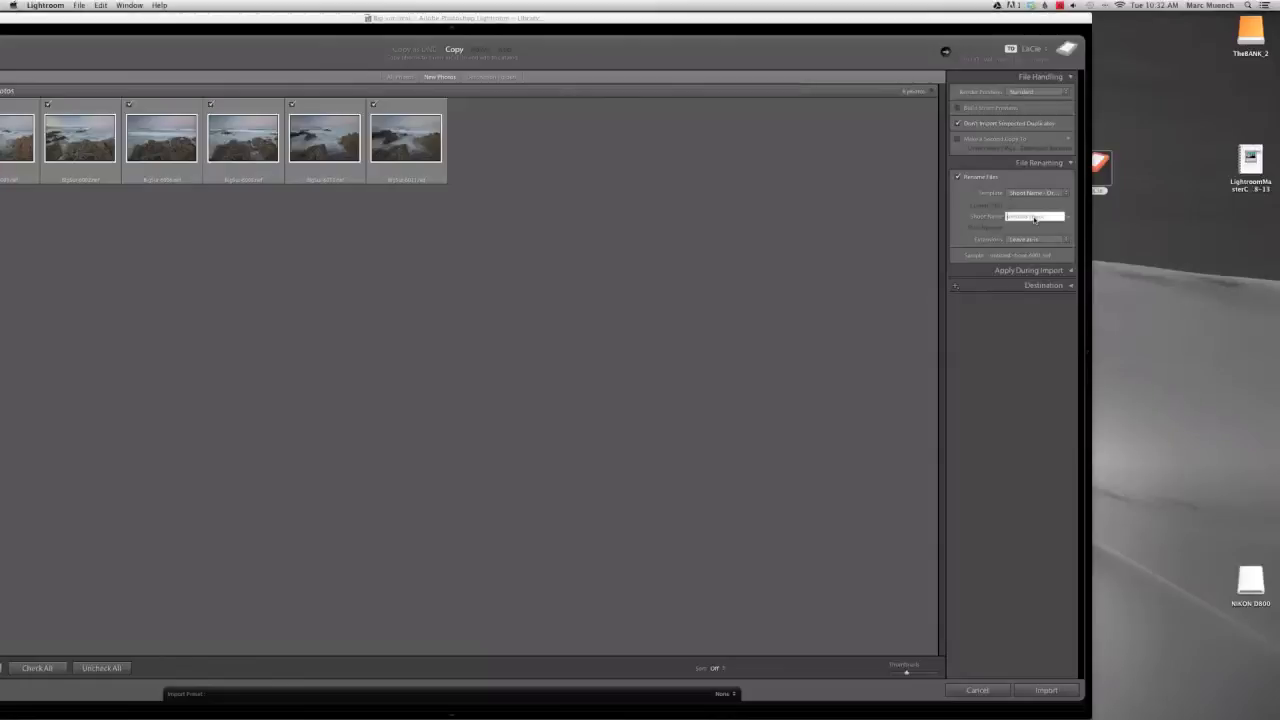
text(Big)
text(ig)
click(1057, 168)
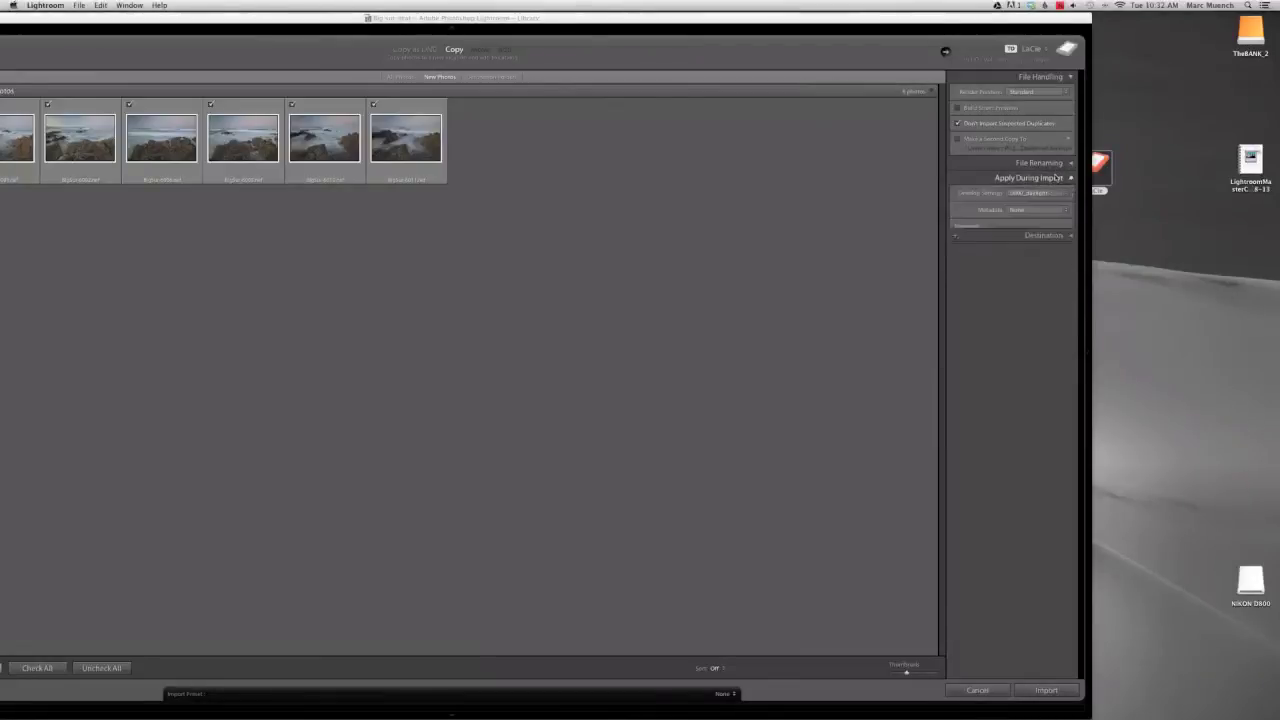
Apply the D800_daylight user preset as the develop setting and choose the photographer's own metadata preset for the import
click(1057, 177)
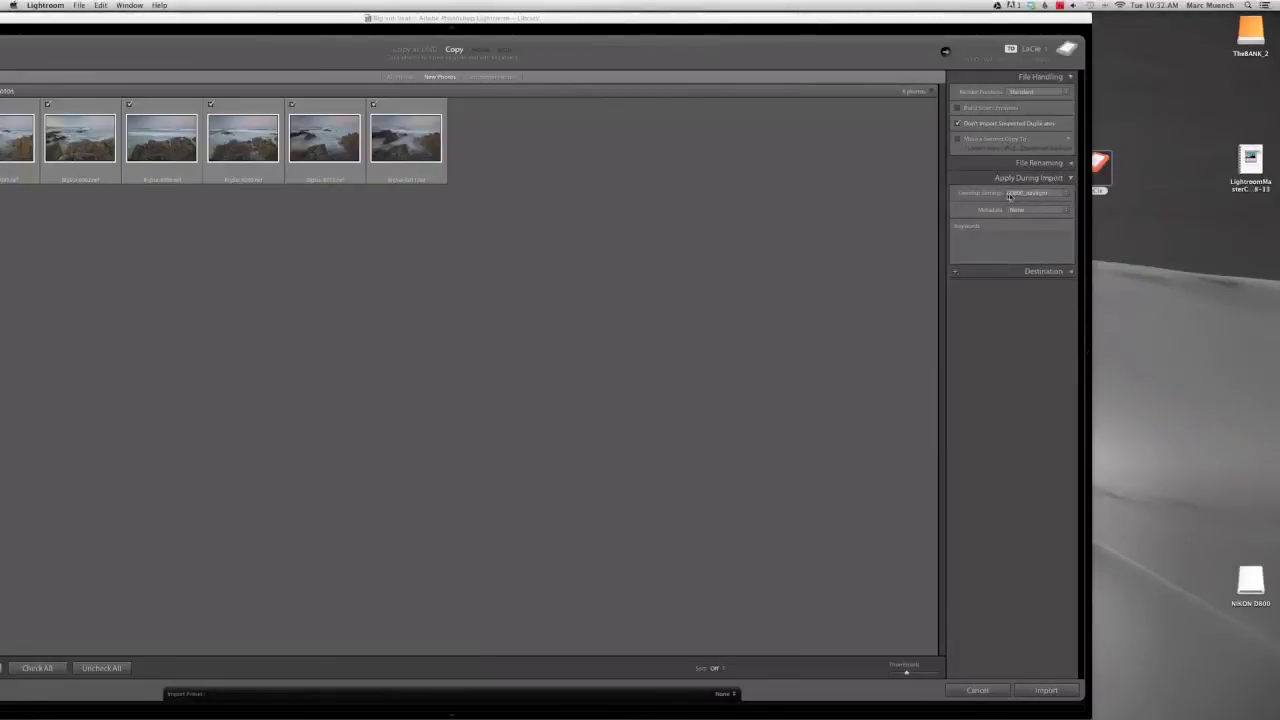
click(1066, 193)
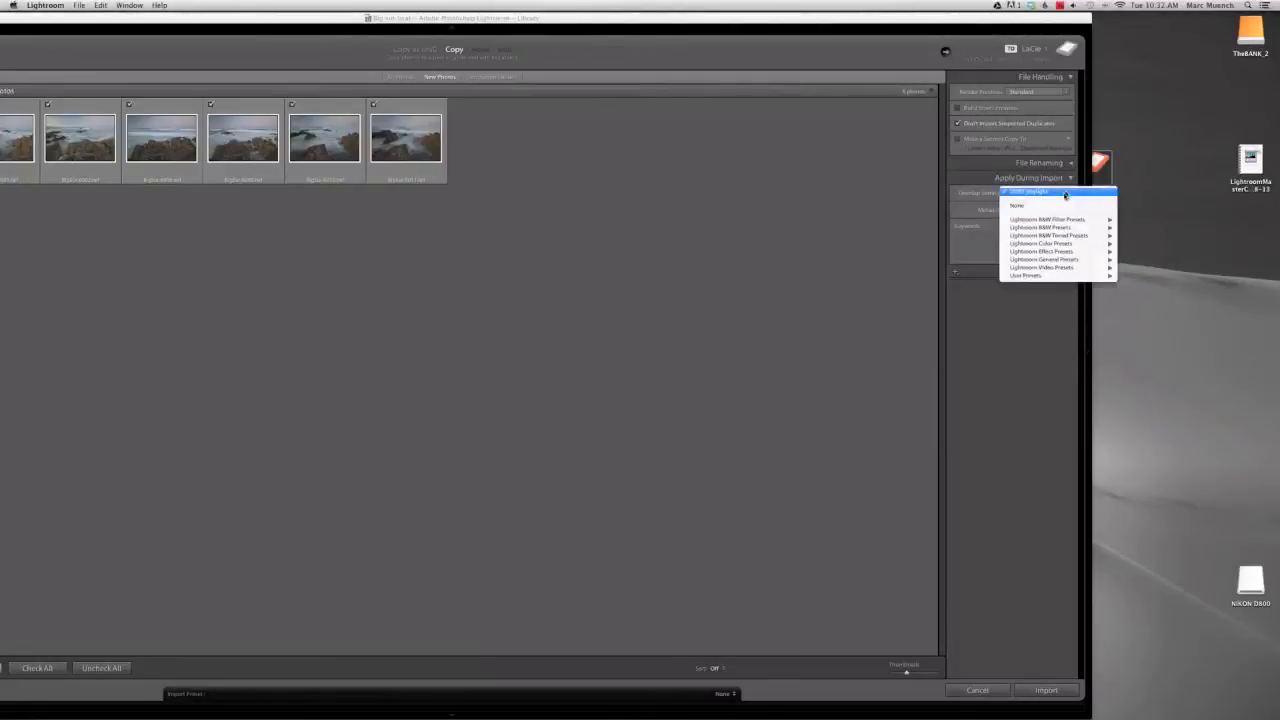
mouse_move(1039, 276)
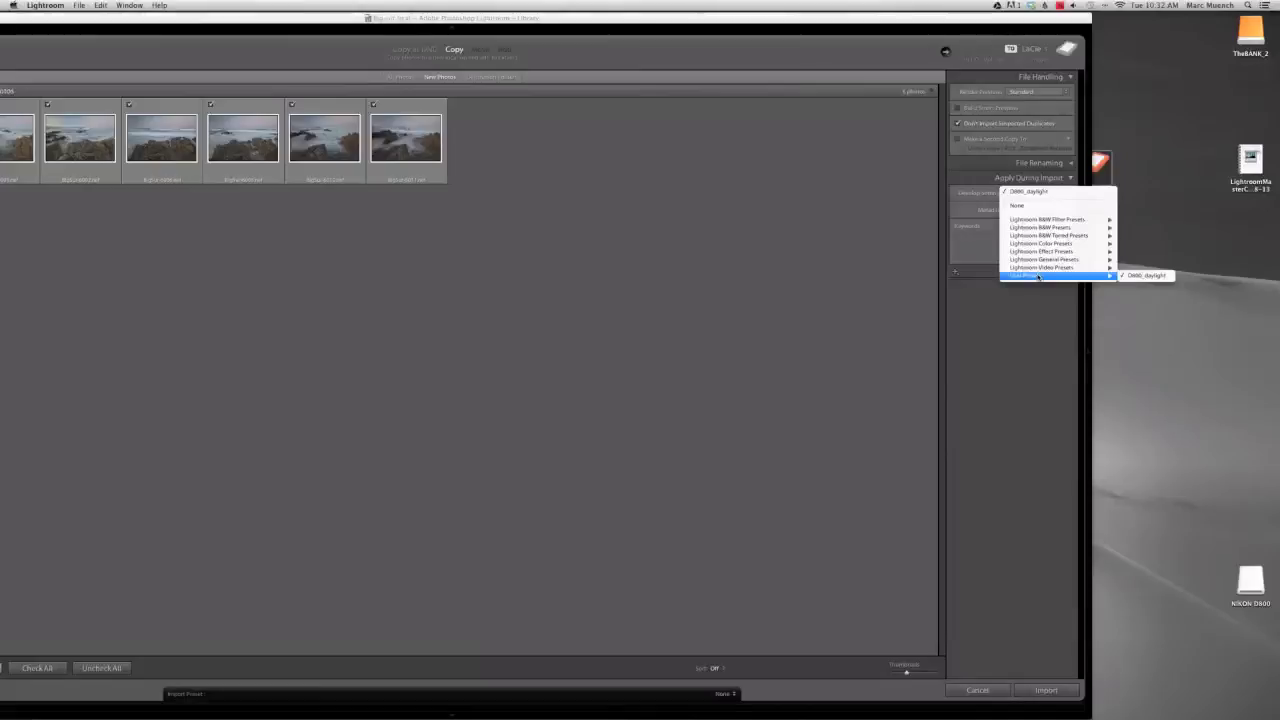
click(1159, 279)
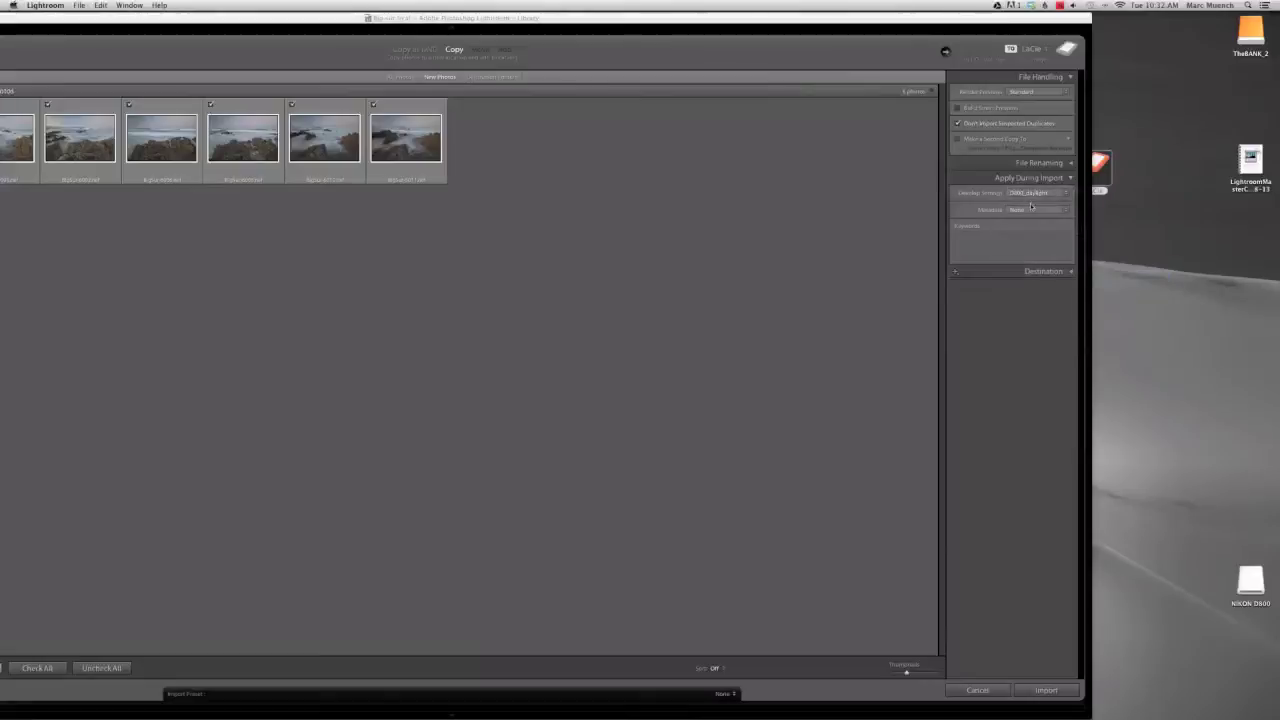
click(1032, 211)
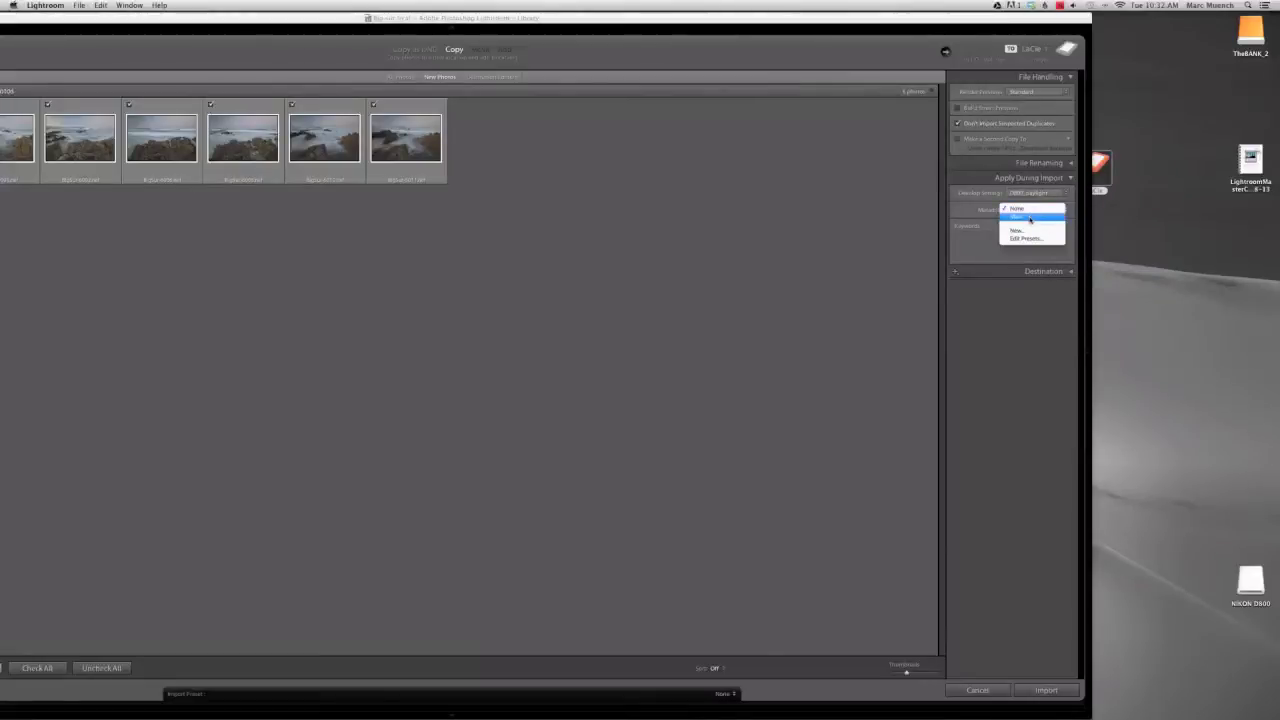
click(1030, 218)
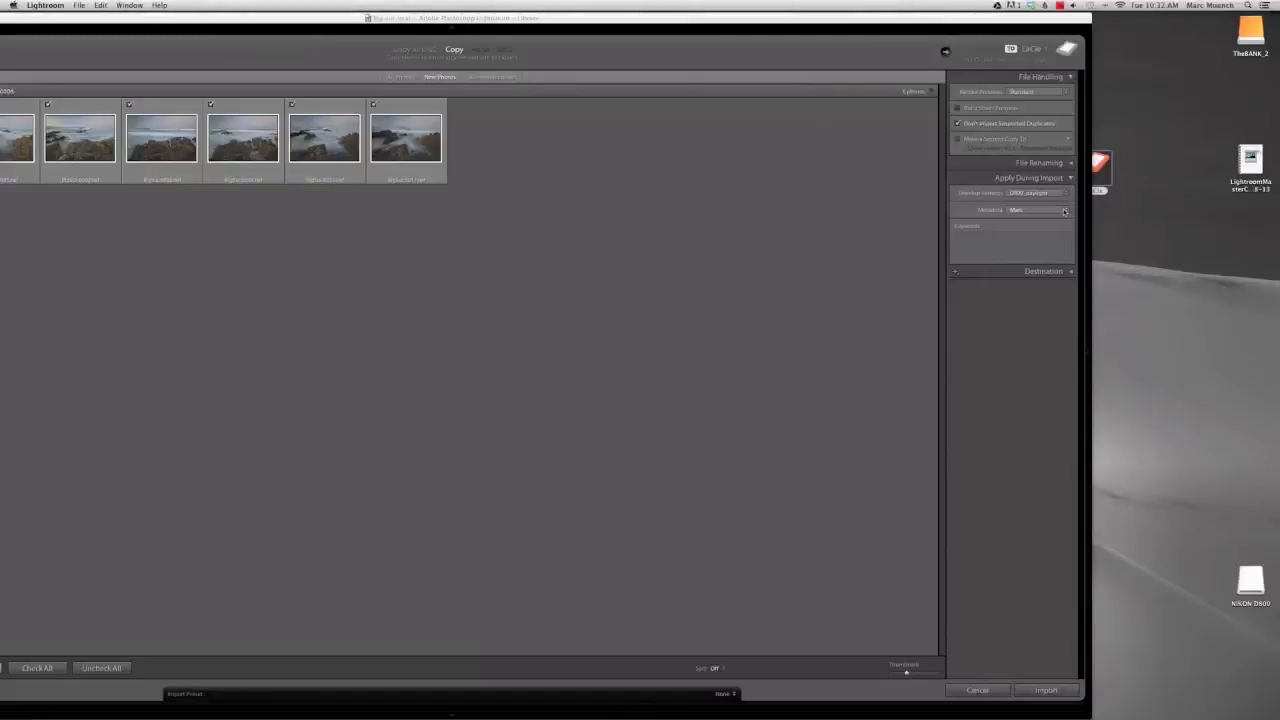
Look through the available fields in the metadata preset editor and leave it without saving a new preset
click(1065, 212)
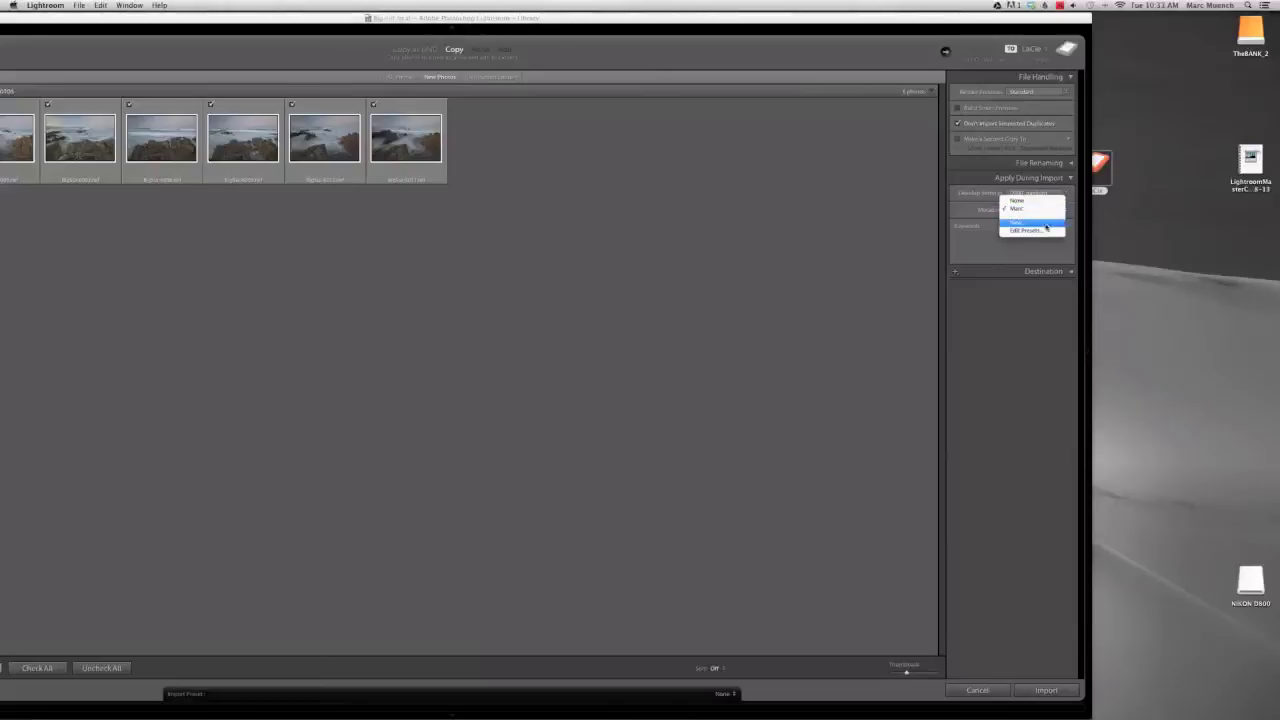
click(1046, 231)
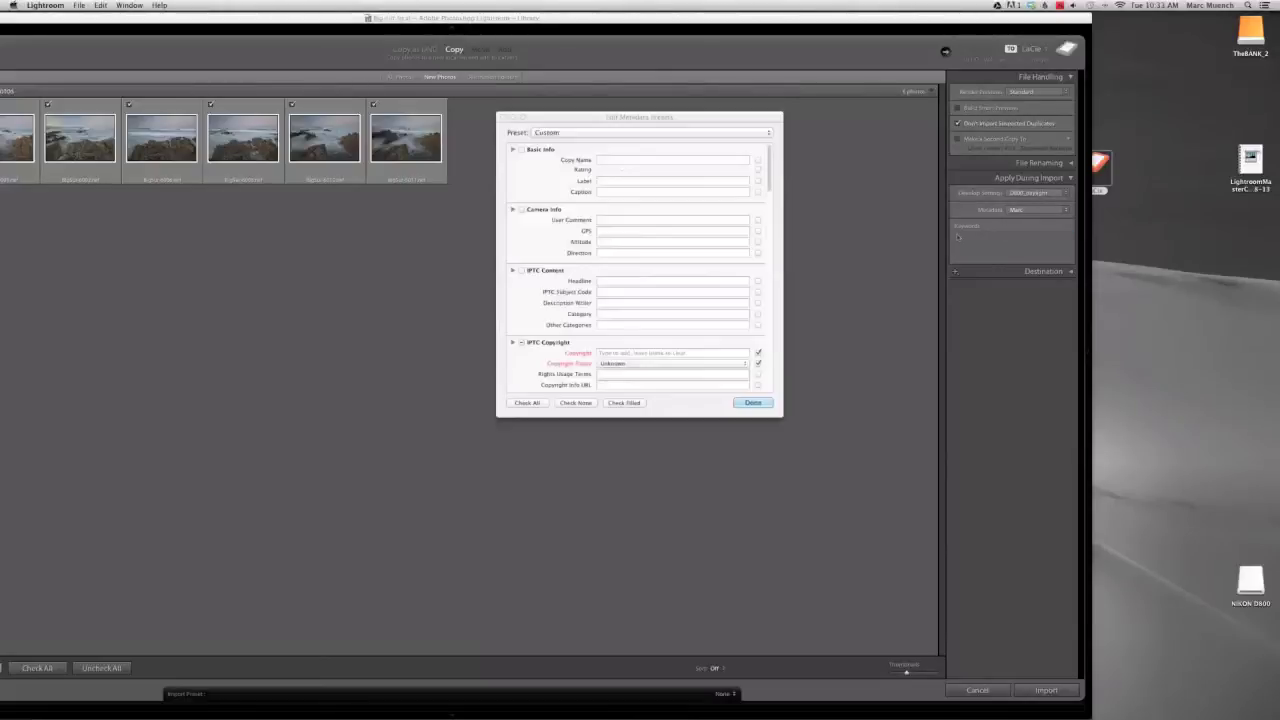
drag(646, 118, 760, 137)
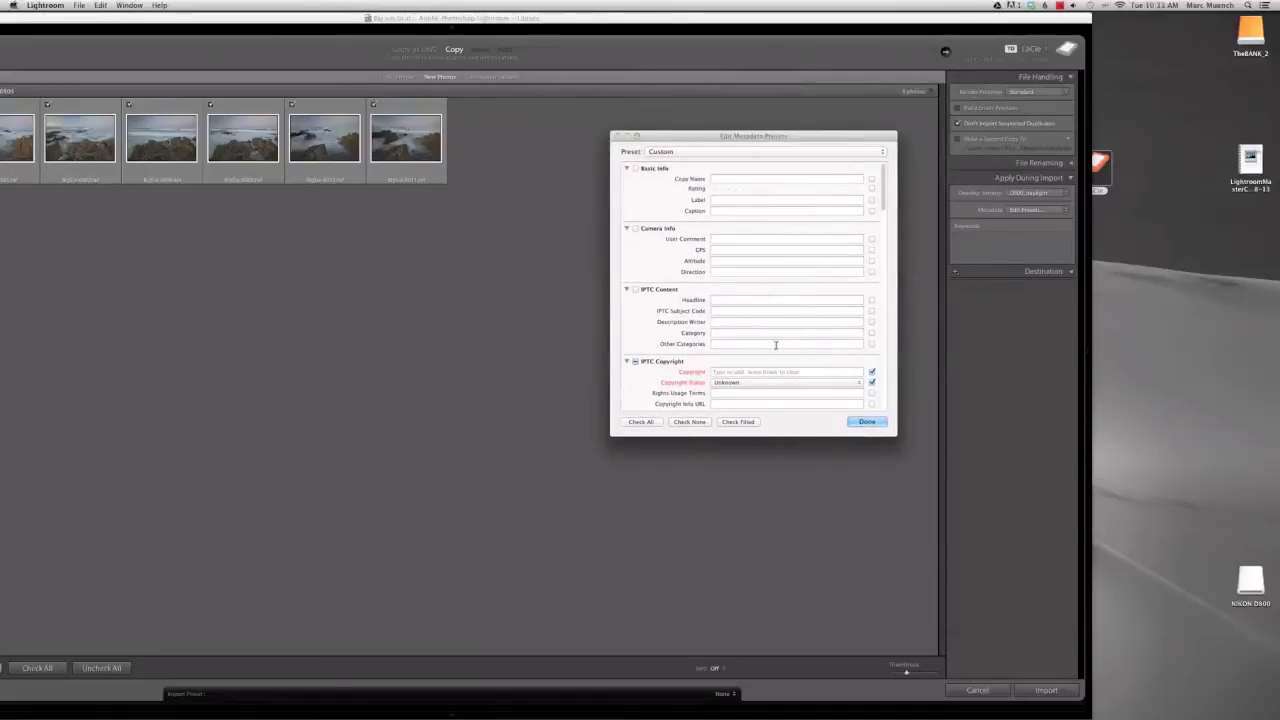
scroll(776, 347, down, 2)
scroll(776, 347, down, 8)
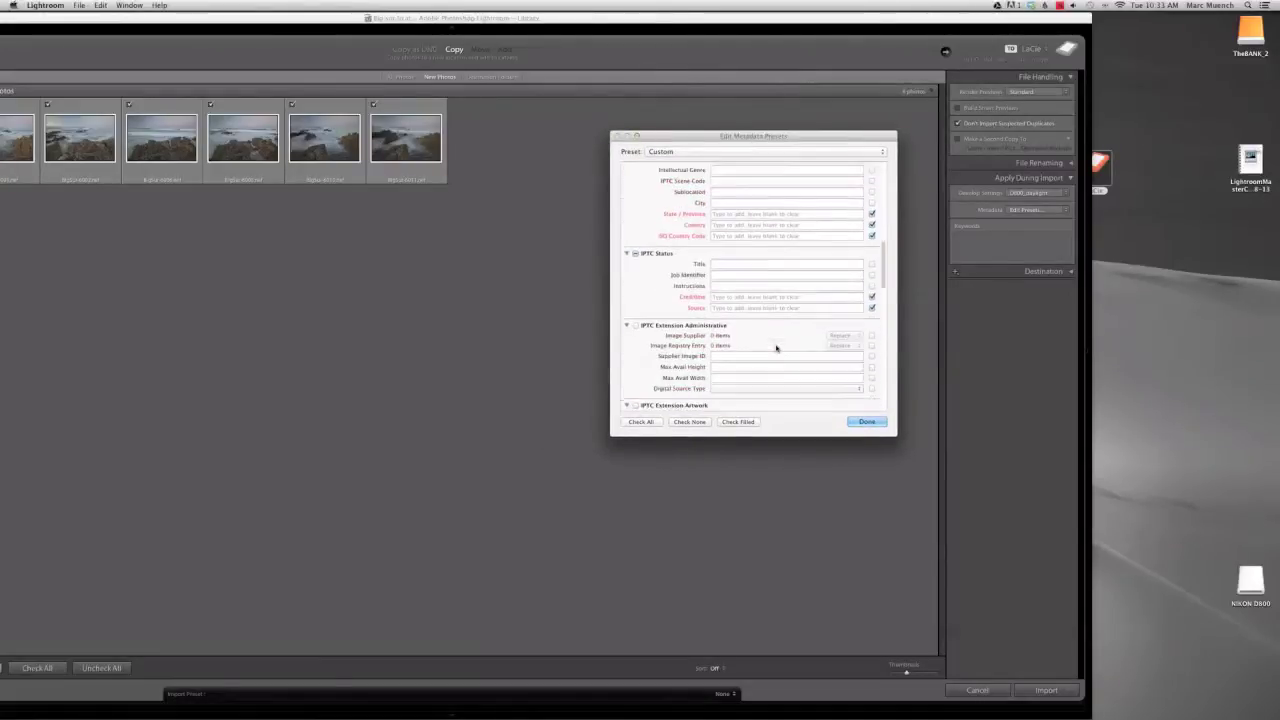
scroll(776, 347, down, 3)
scroll(775, 345, down, 10)
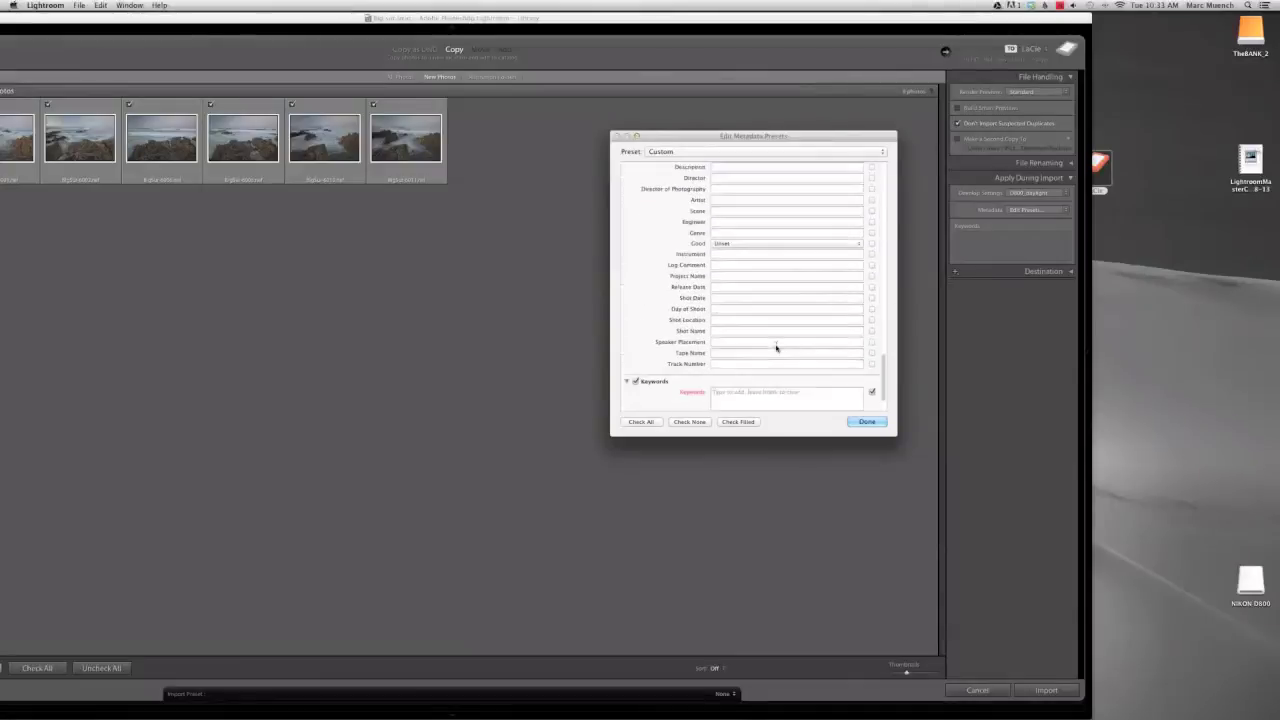
click(872, 357)
scroll(818, 280, up, 1)
scroll(818, 280, up, 15)
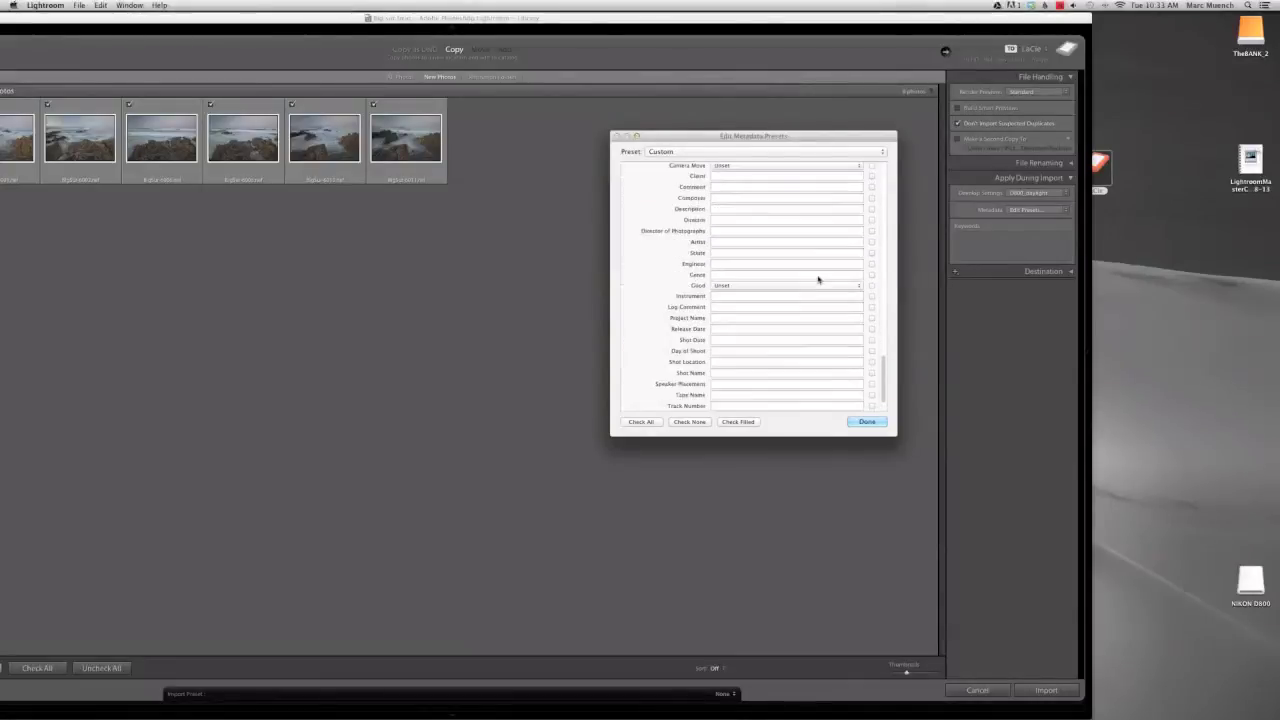
click(866, 421)
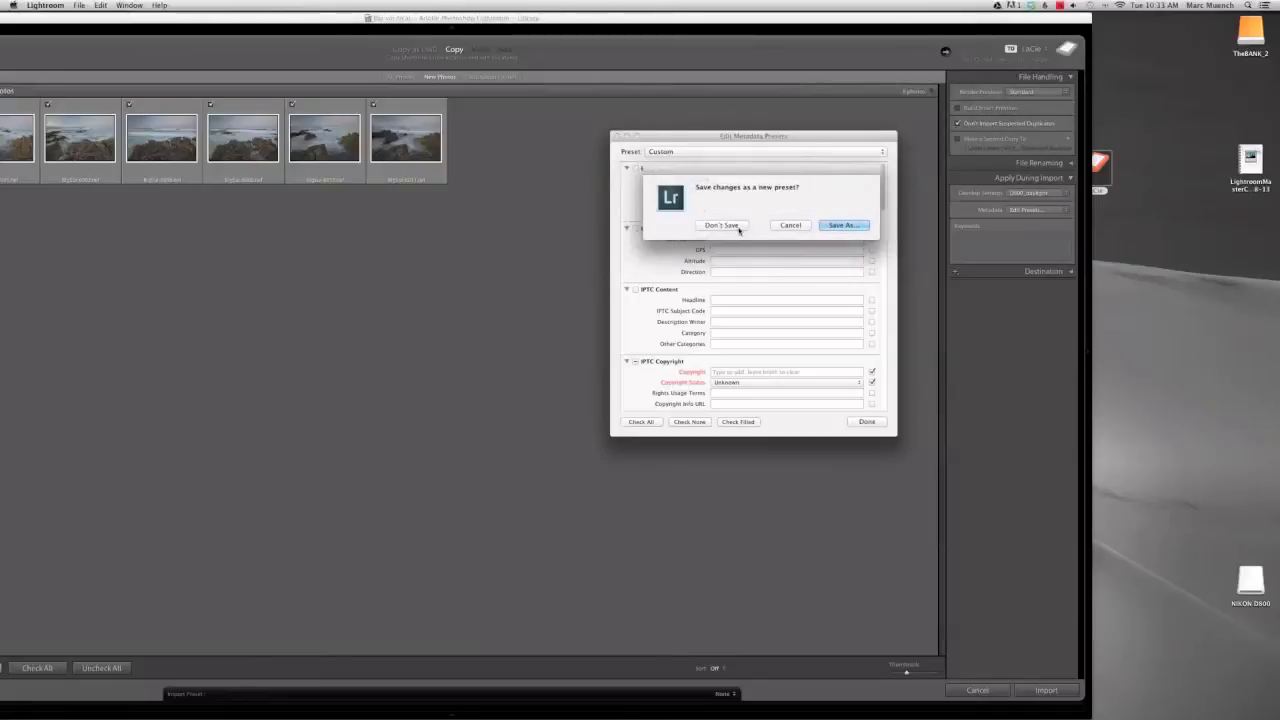
click(737, 227)
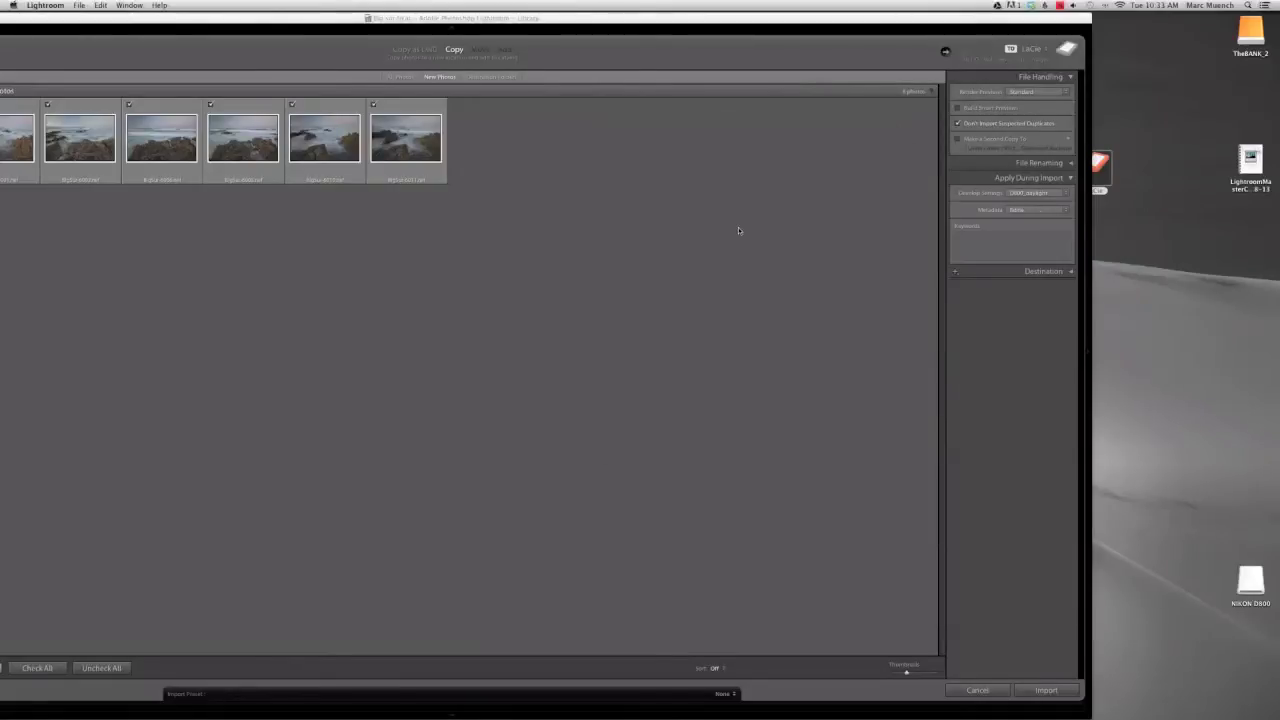
Reselect the photographer's metadata preset, add the keyword Big Sur to the import and collapse the Apply During Import section
click(1035, 209)
click(1038, 217)
click(996, 239)
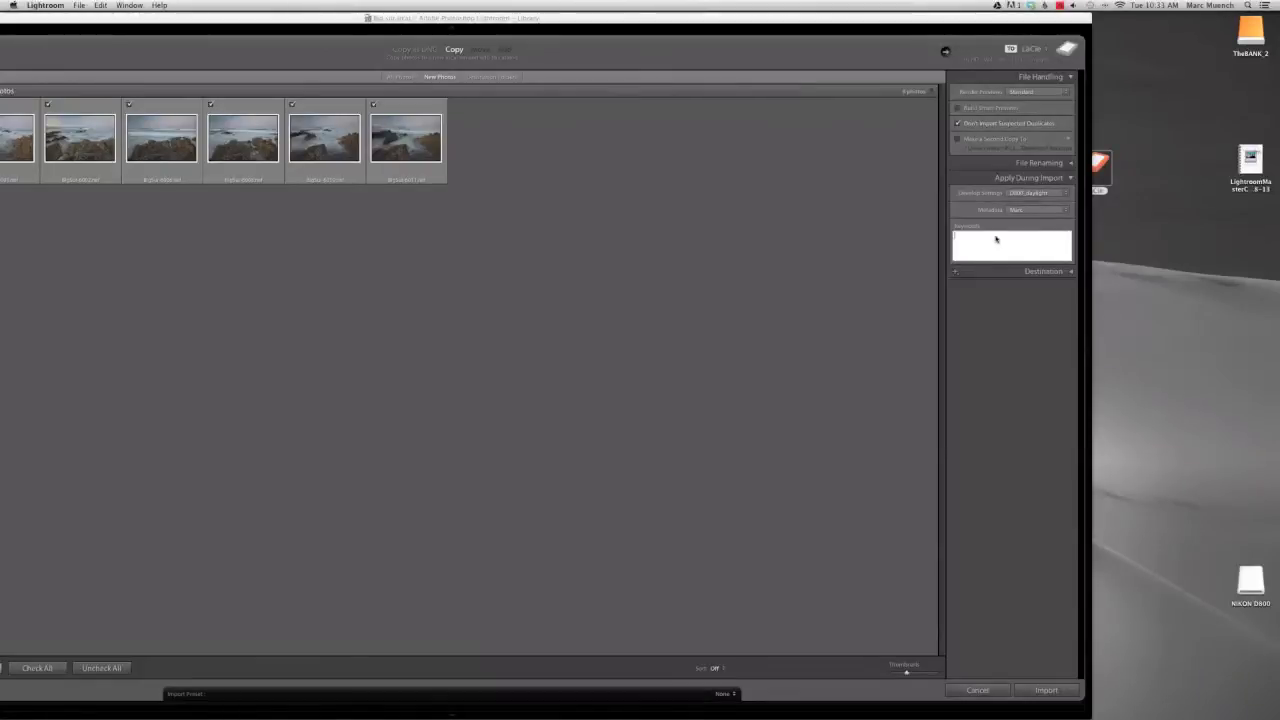
text(Big Sur)
key(Return)
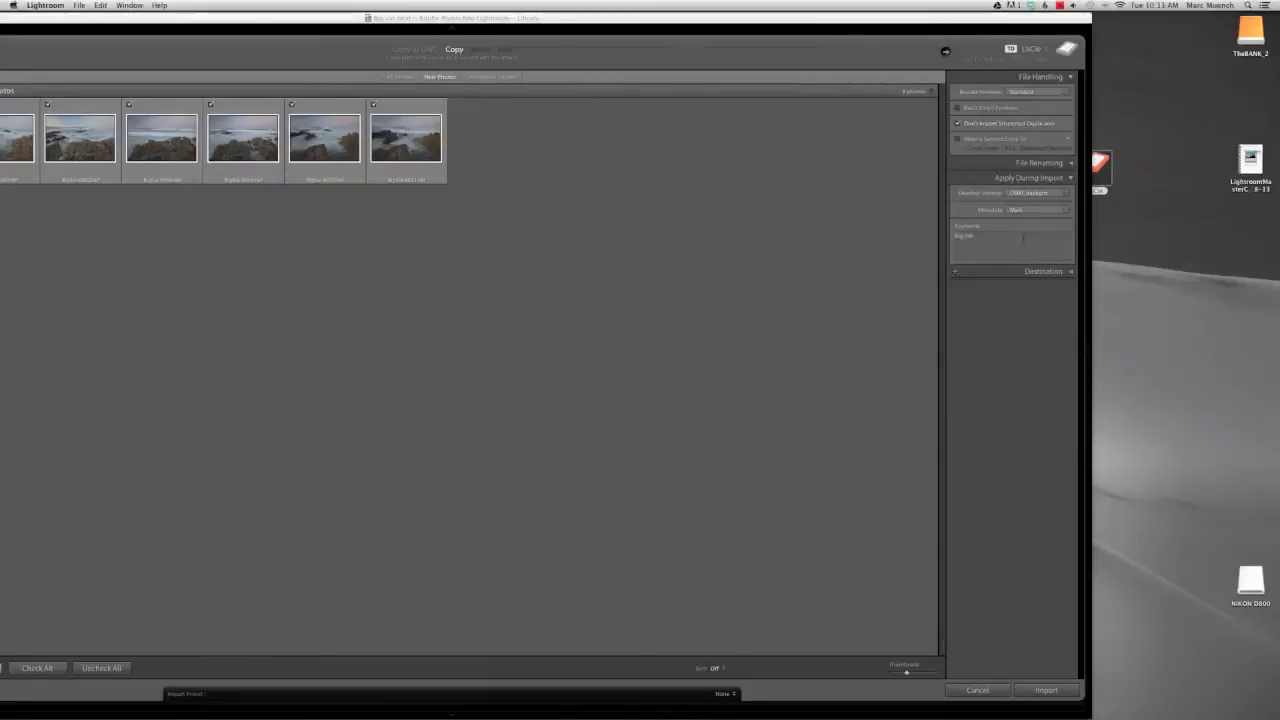
click(1058, 178)
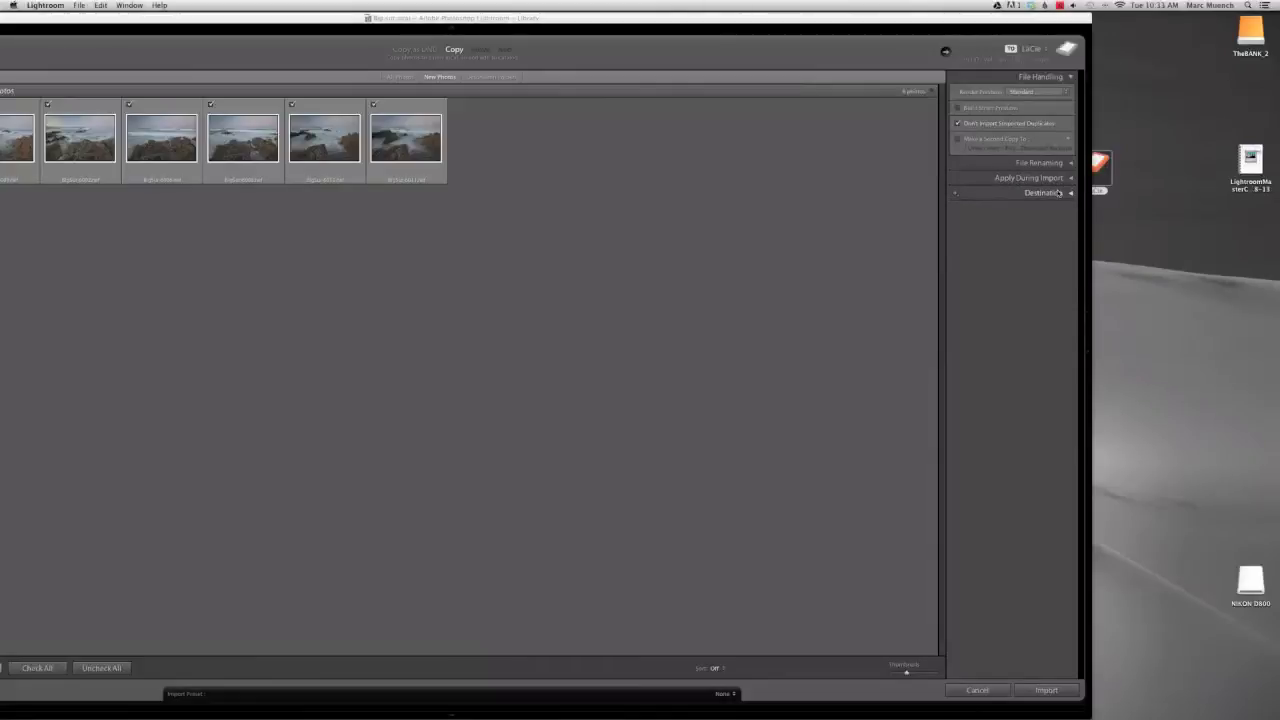
Try placing the photos into a subfolder and organizing them by date, and set the destination back to Into one folder
click(1058, 193)
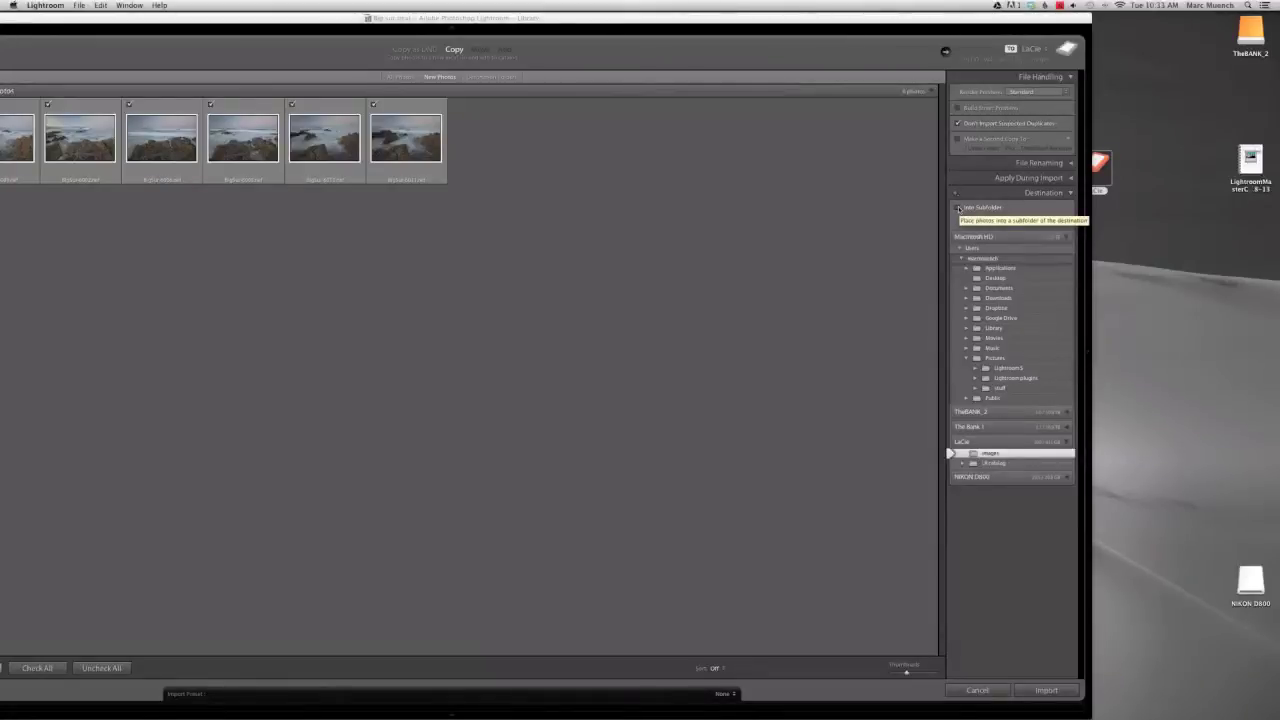
click(958, 208)
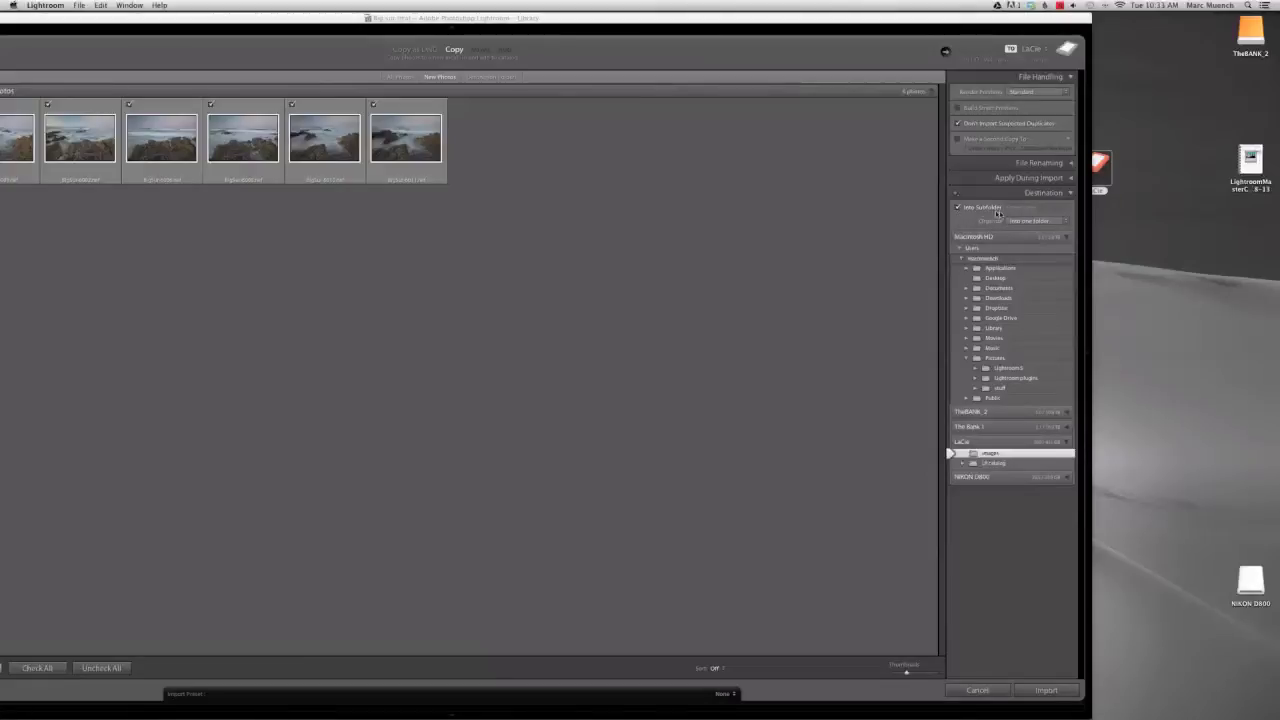
click(1020, 221)
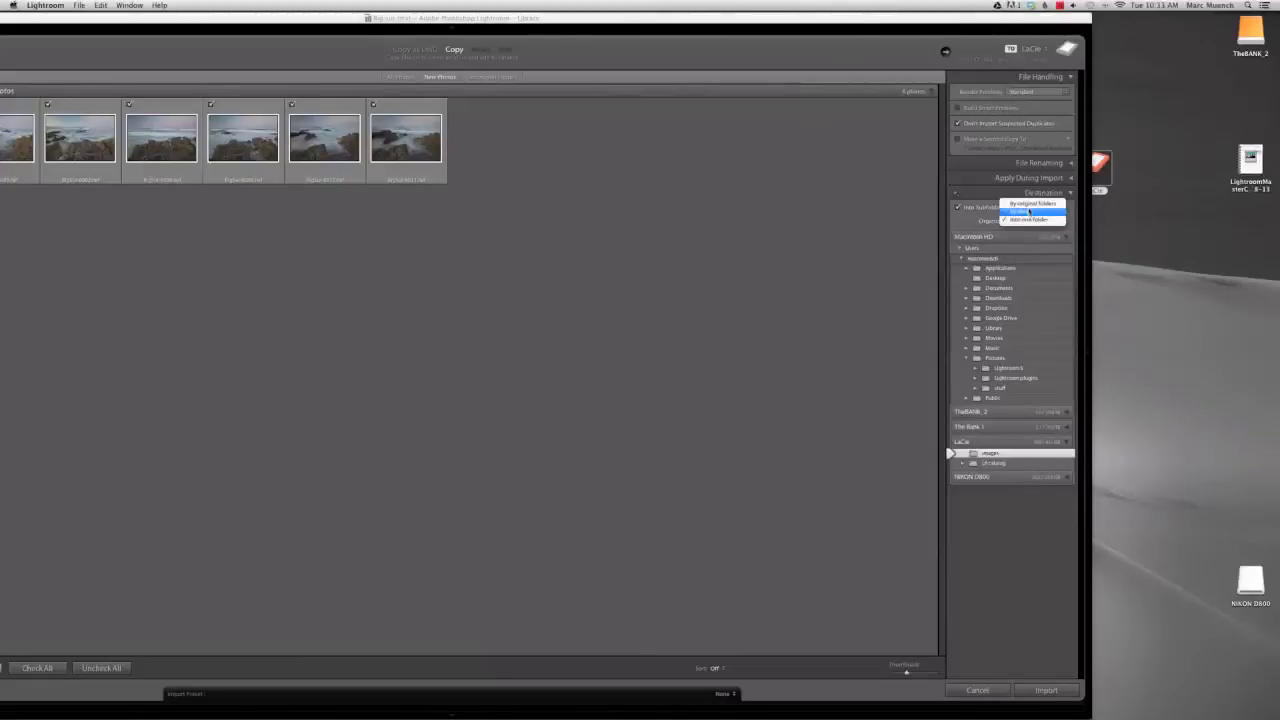
click(1031, 211)
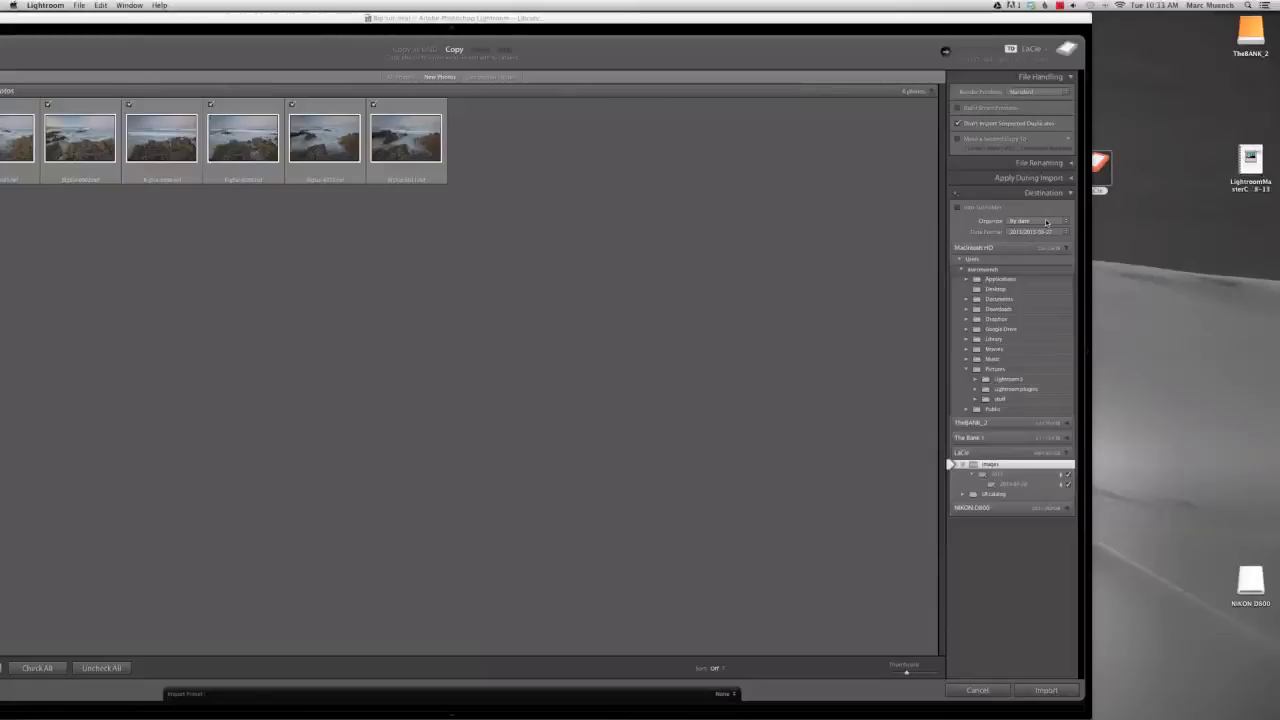
click(1046, 221)
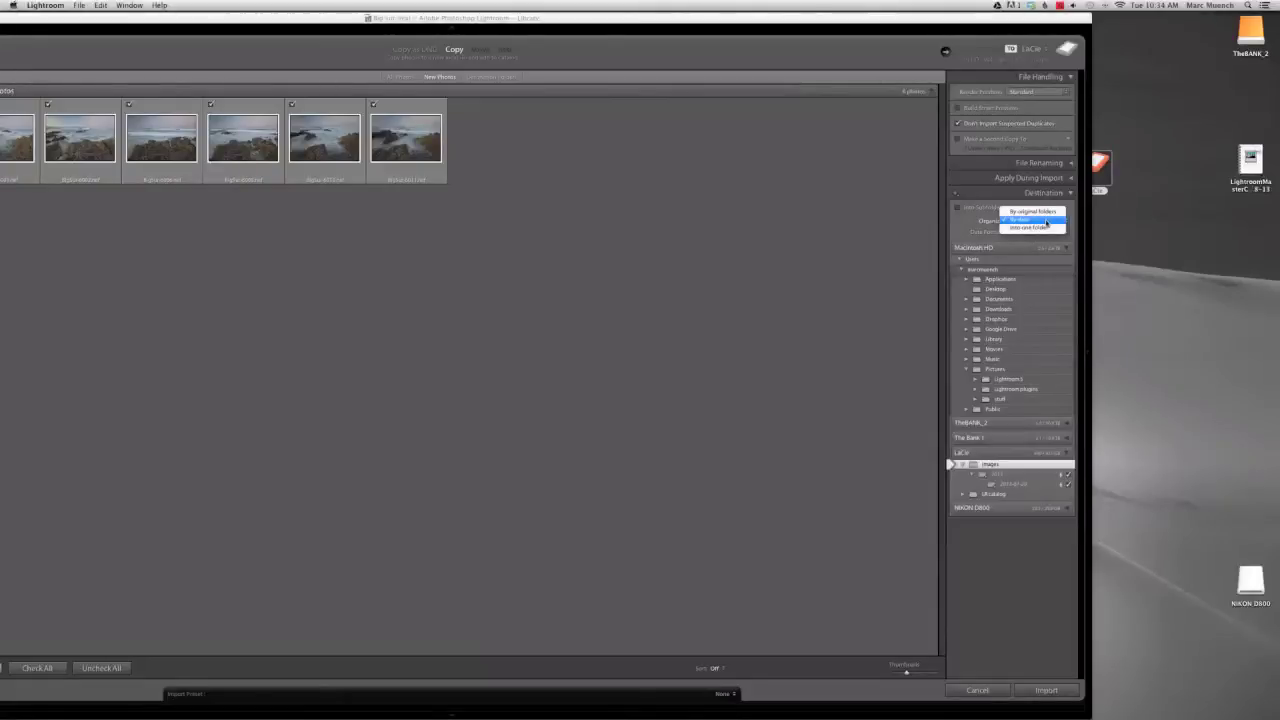
click(1044, 229)
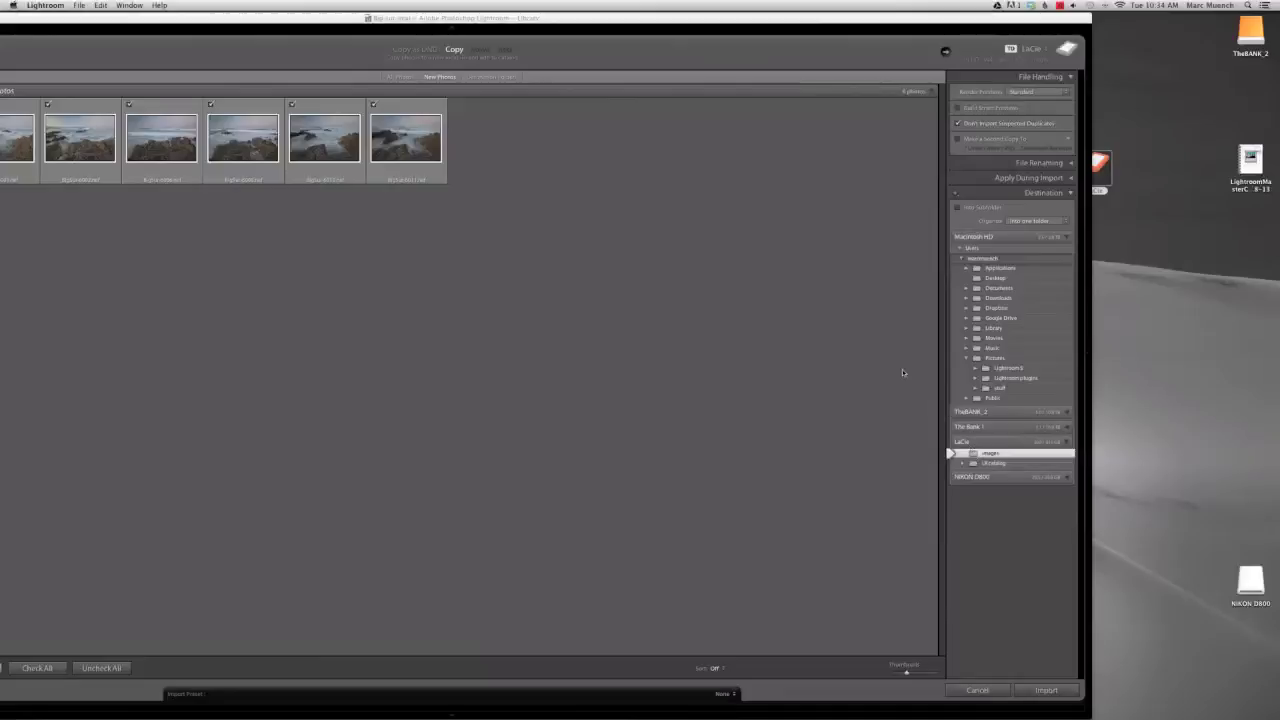
Expand the Apply During Import settings for a final check and import the photos from the NIKON D800 card
key(alt)
drag(484, 22, 618, 20)
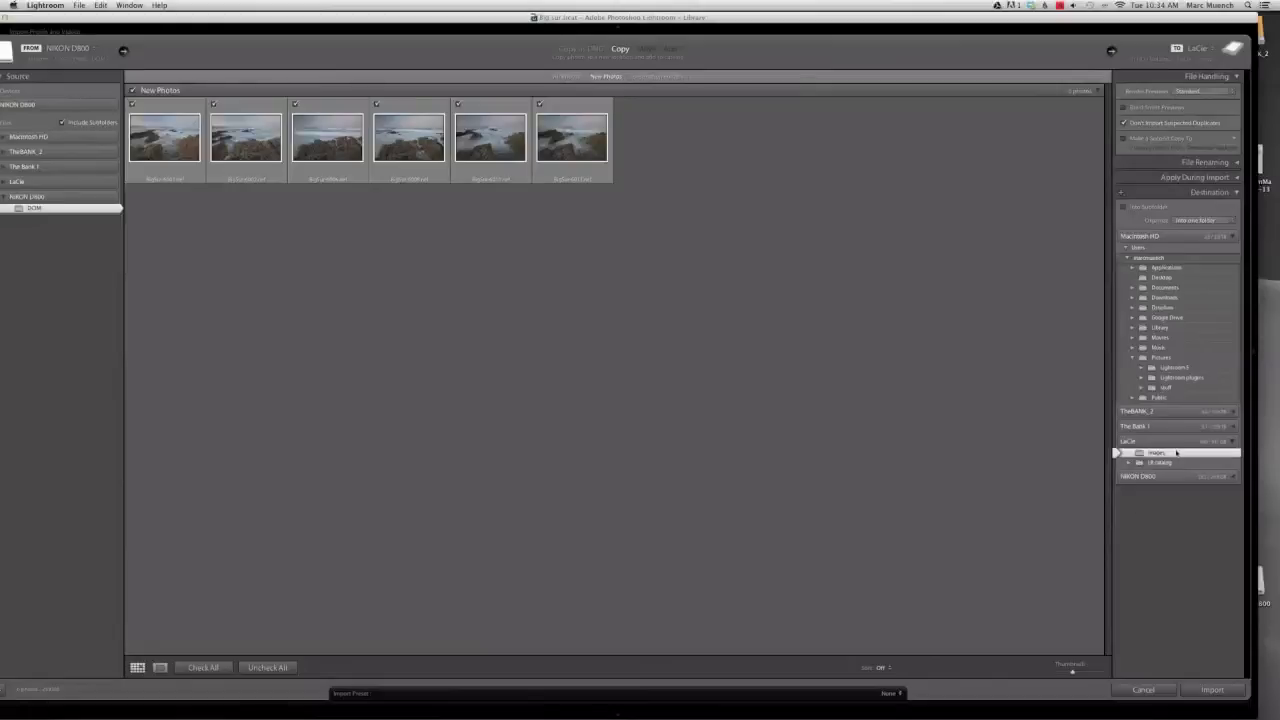
click(1218, 178)
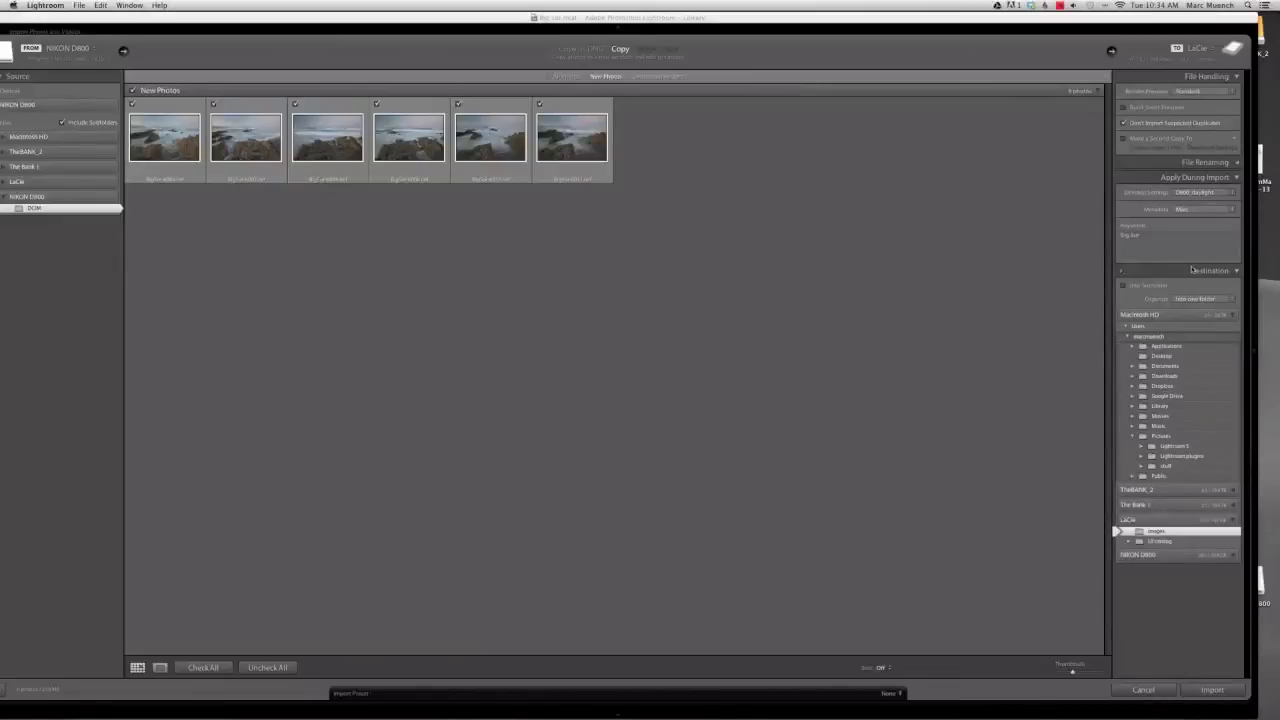
click(1212, 690)
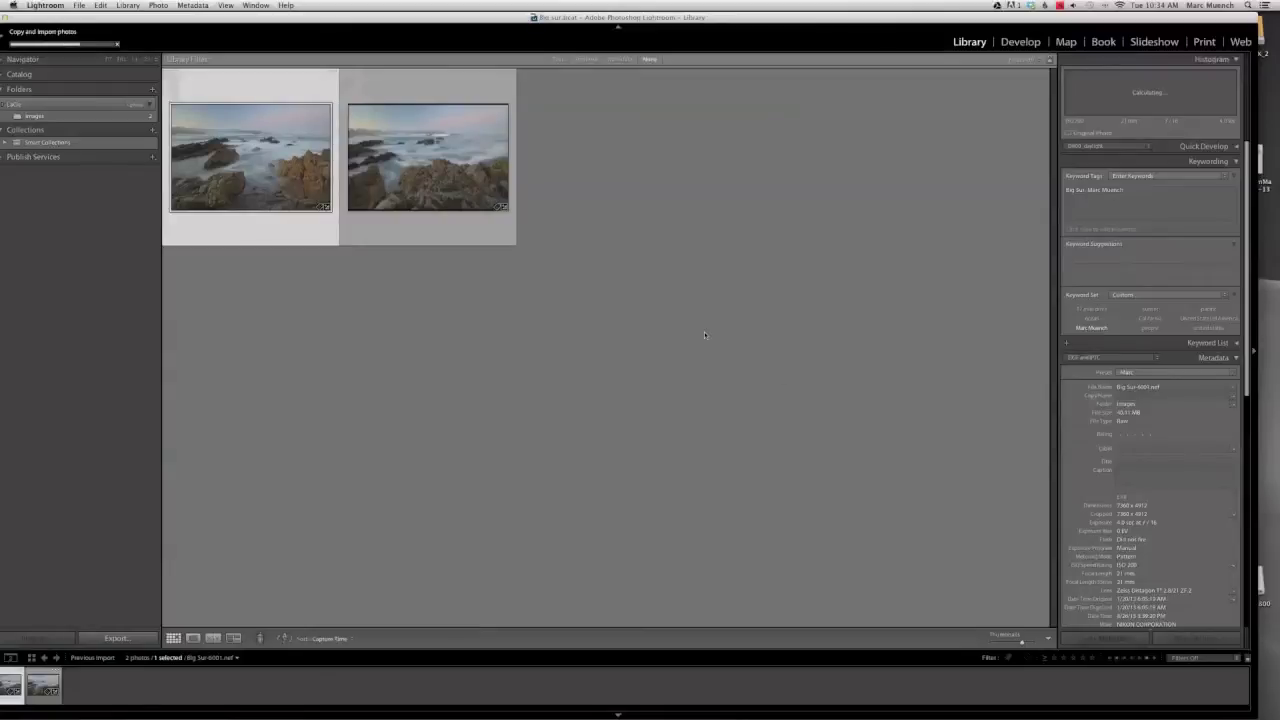
Show the first imported photo in Finder, inspect Big Sur-6001.nef and its .xmp sidecar, and return to Lightroom
right_click(274, 151)
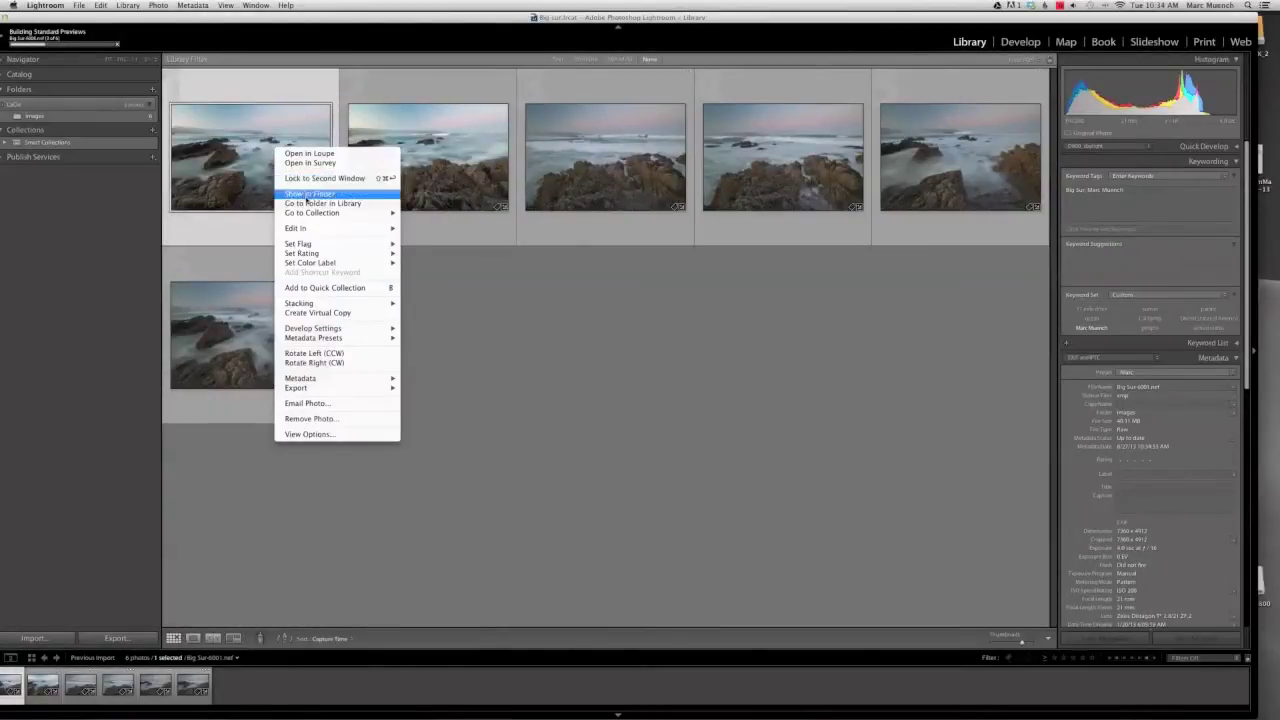
click(306, 196)
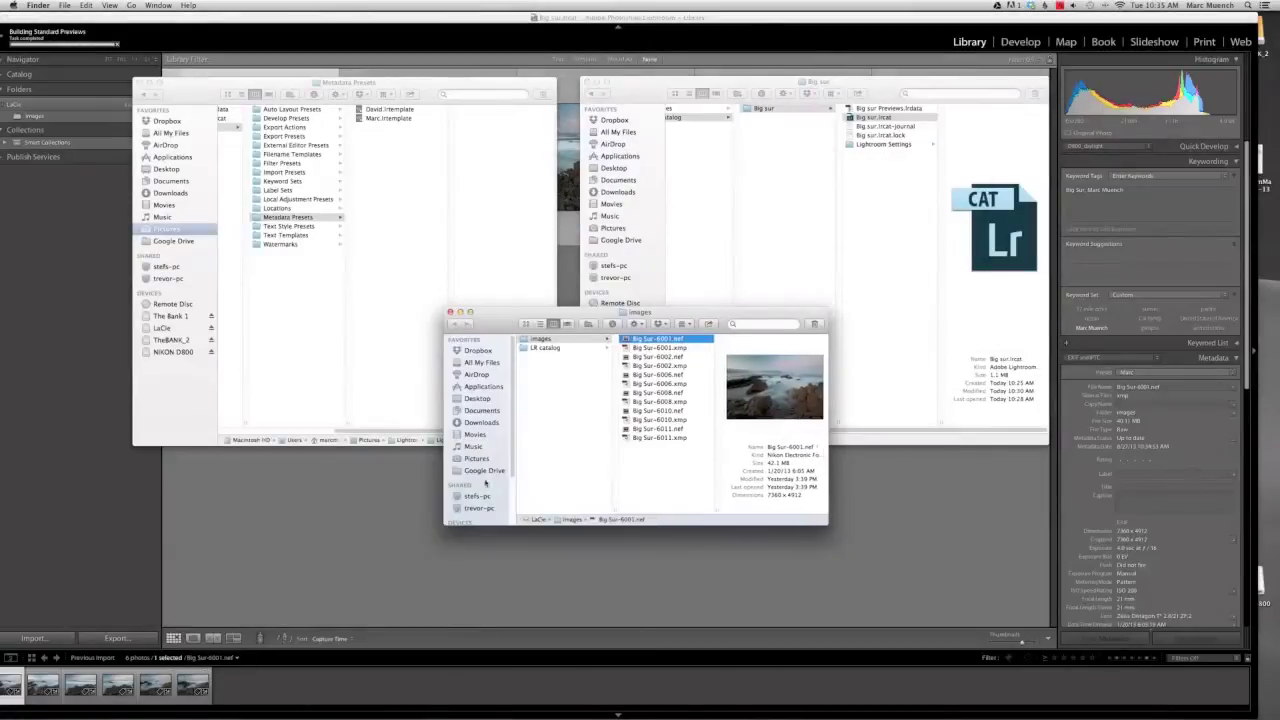
scroll(490, 440, down, 3)
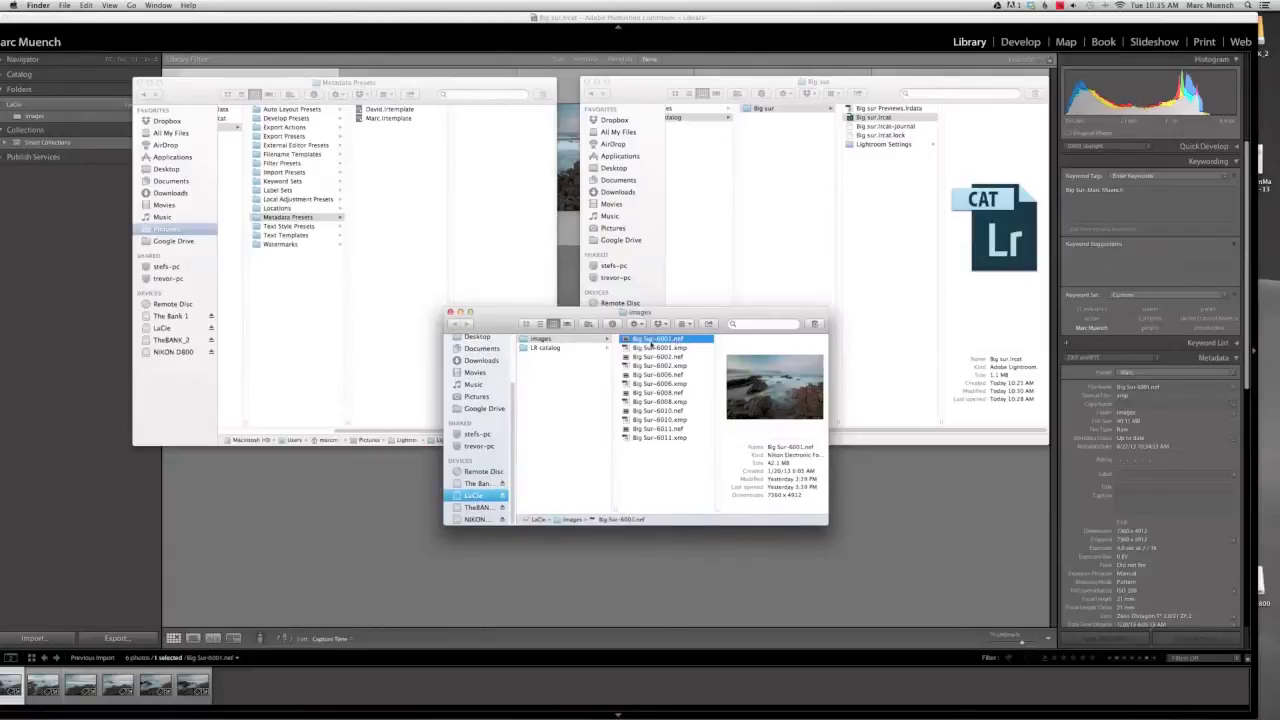
click(656, 347)
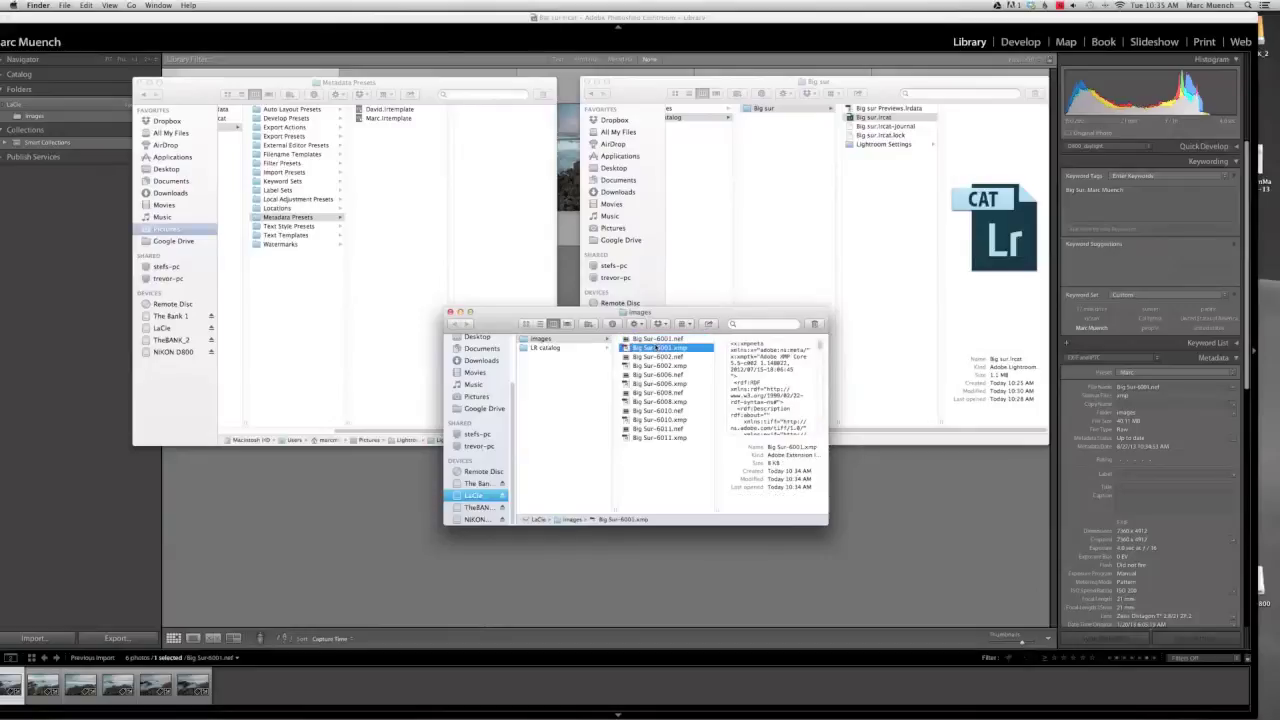
click(643, 340)
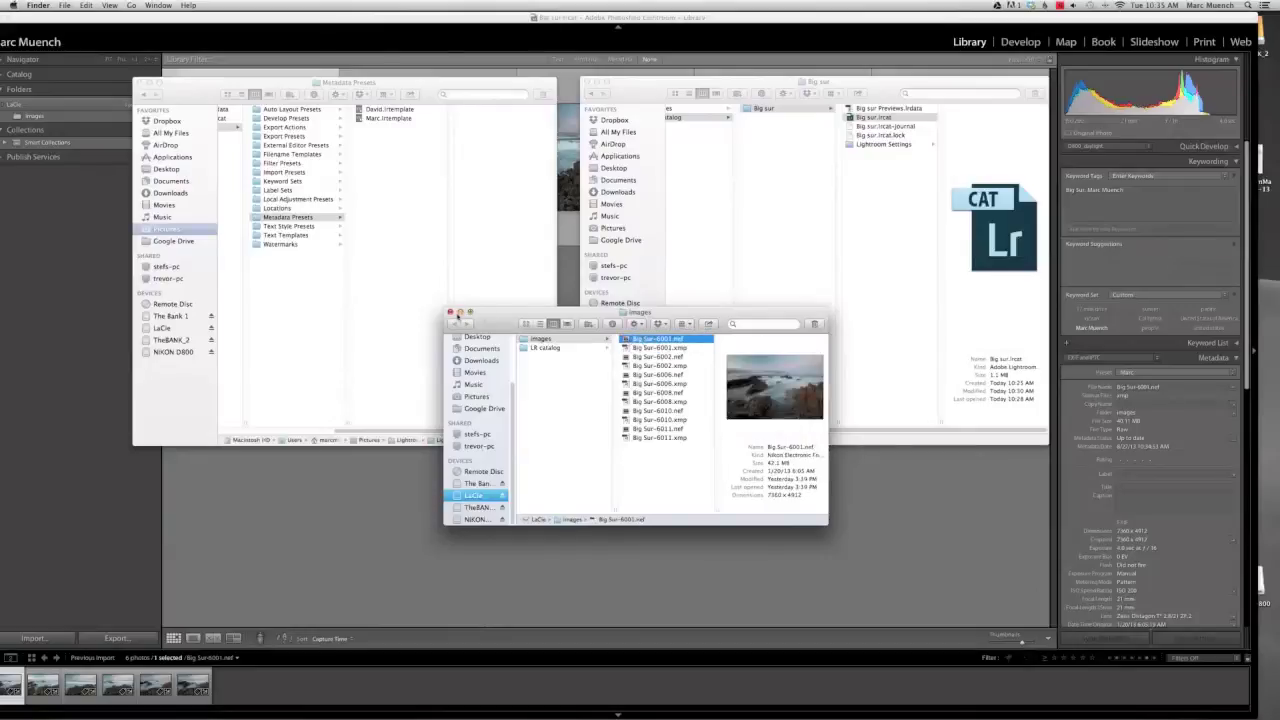
click(450, 313)
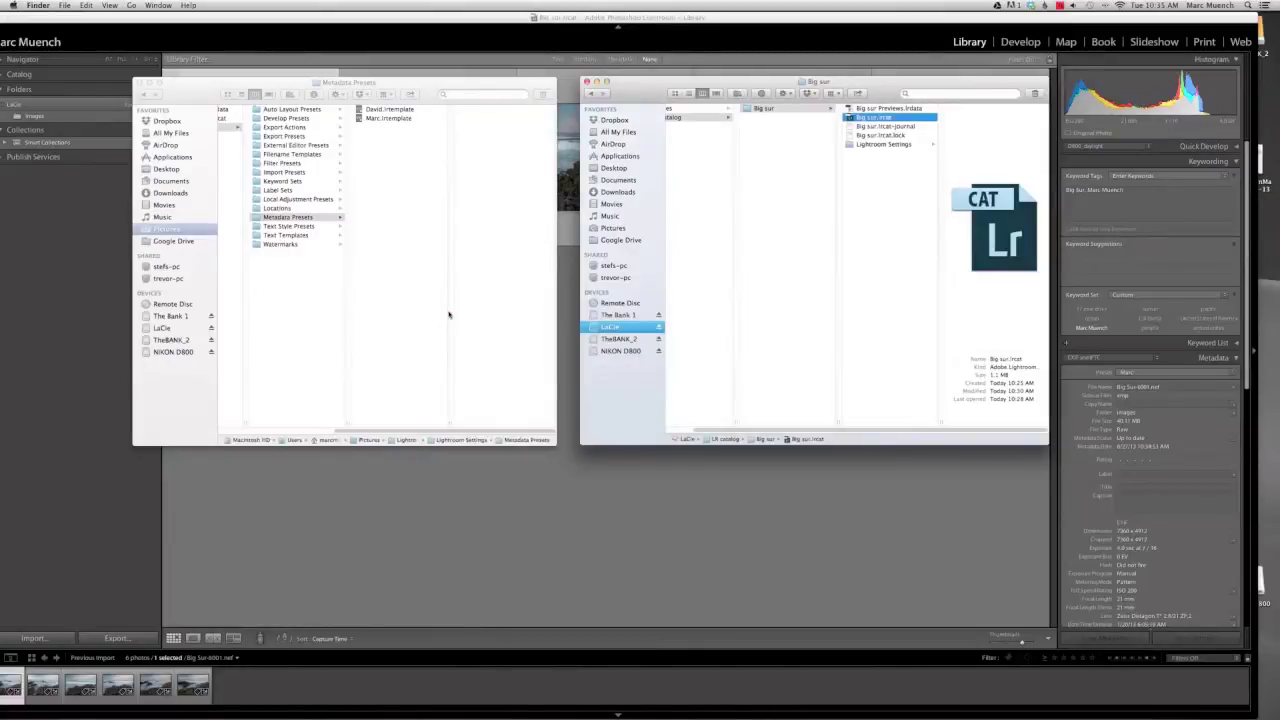
click(498, 501)
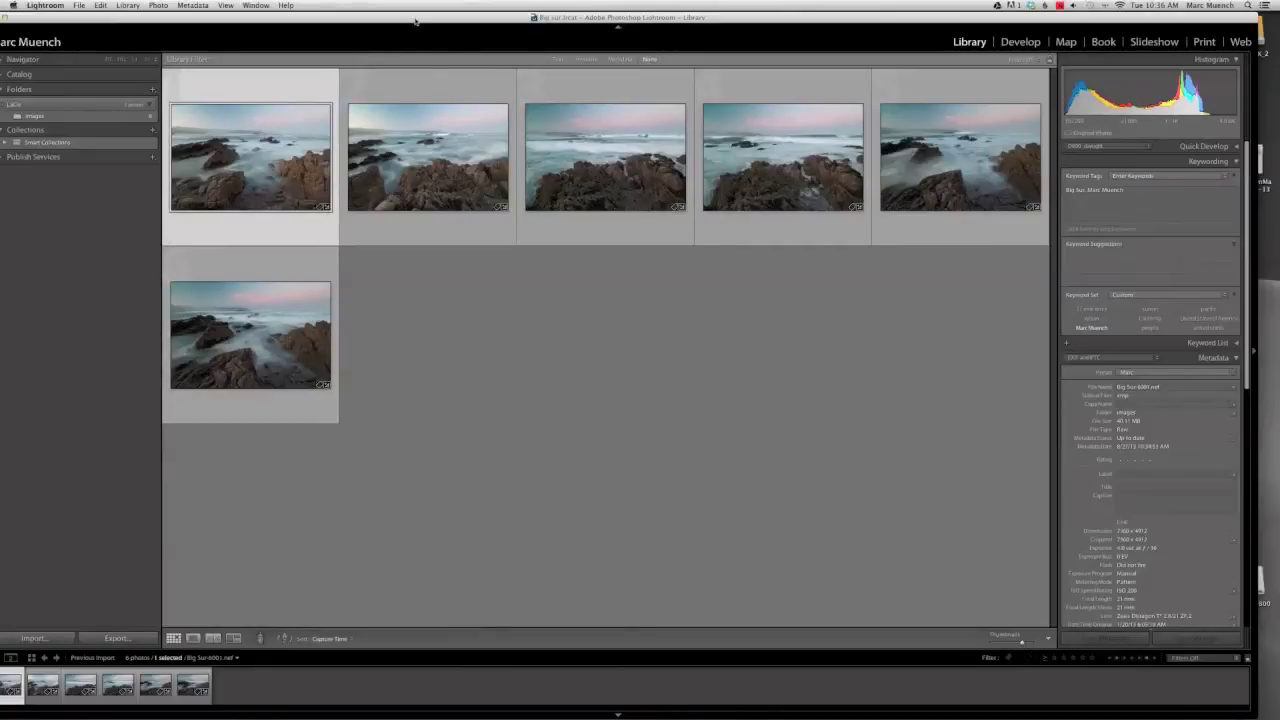
Bring the whole Lightroom window into view and expand the Catalog section of the library
drag(420, 20, 437, 20)
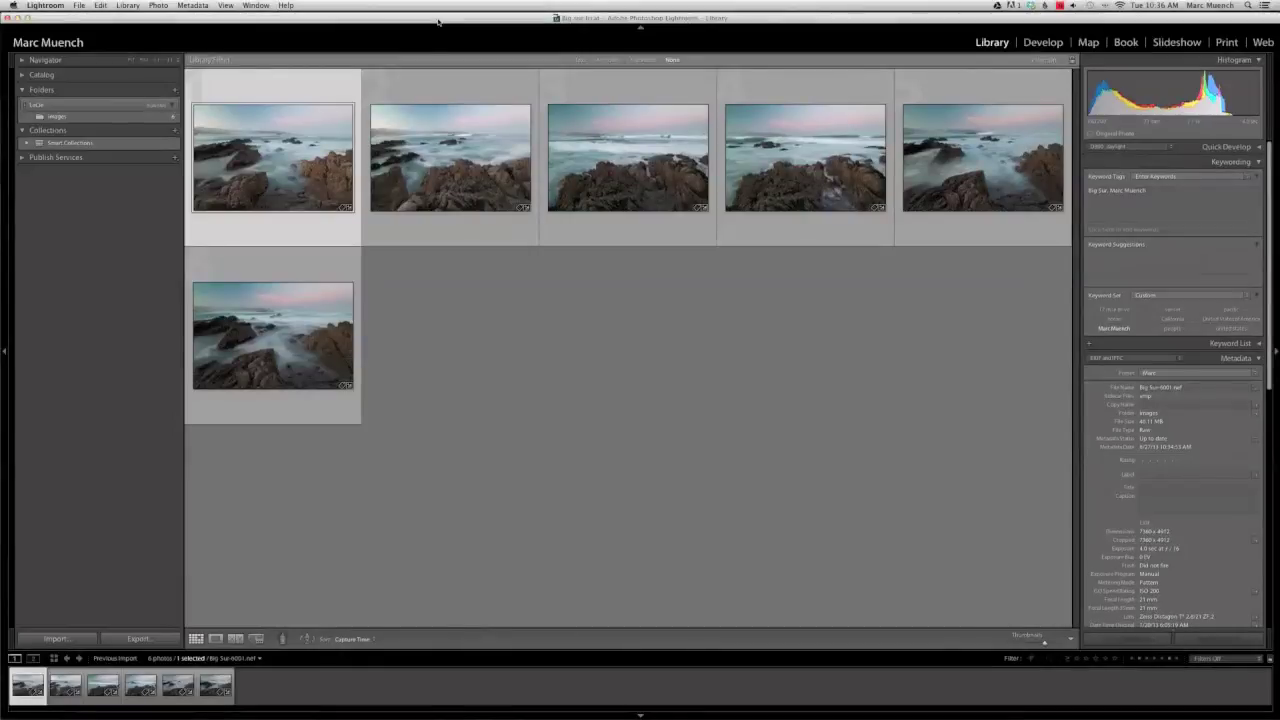
click(40, 75)
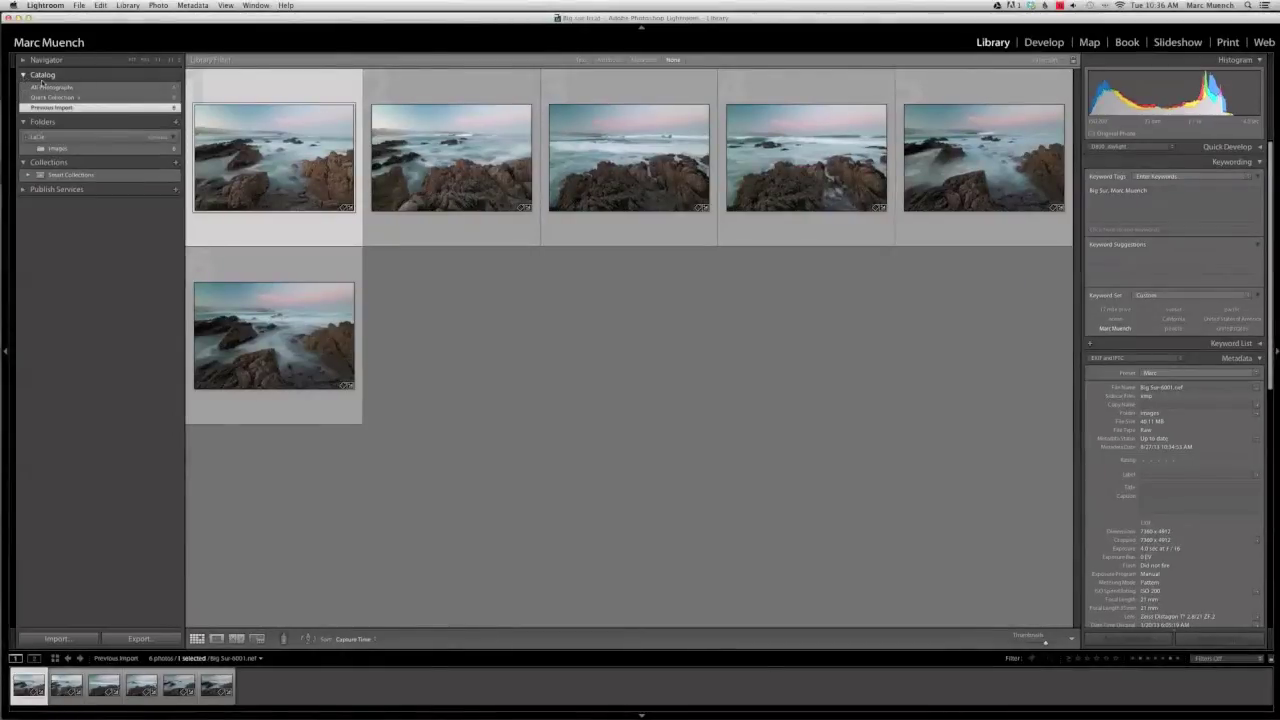
Show all photographs in the catalog, and display the LaCie images folder with its thumbnails enlarged to three per row
click(47, 87)
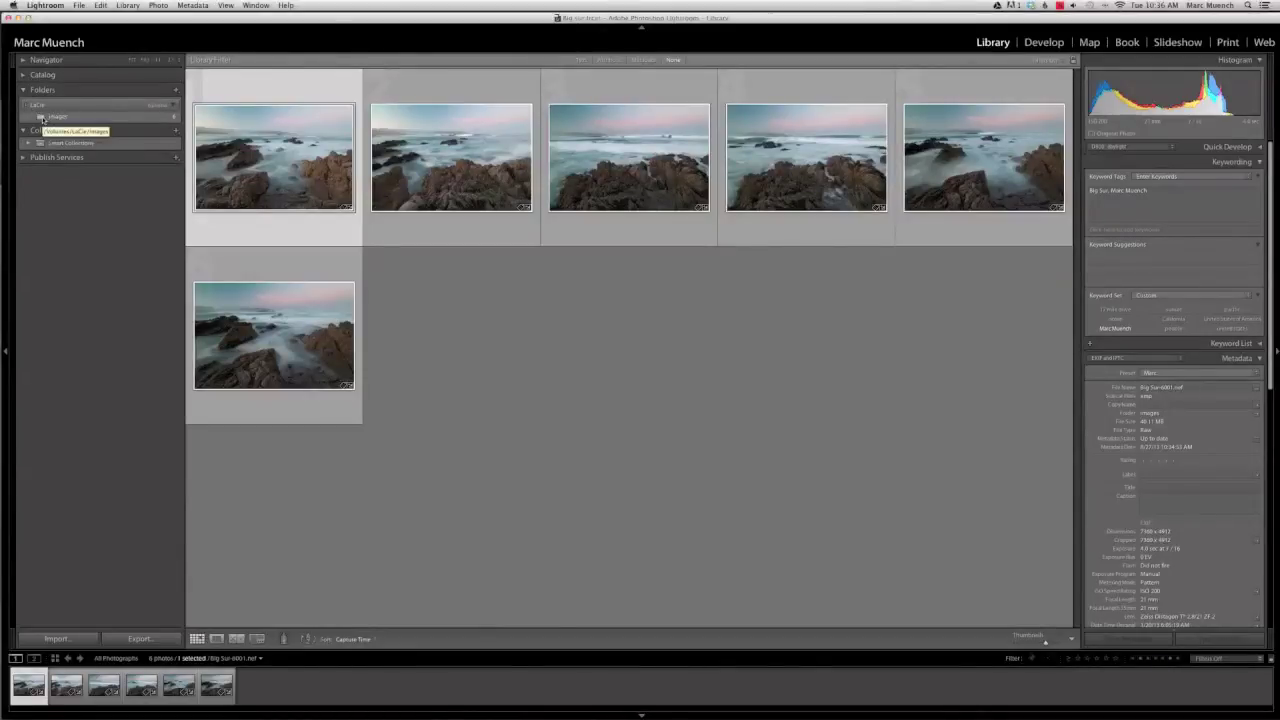
click(22, 89)
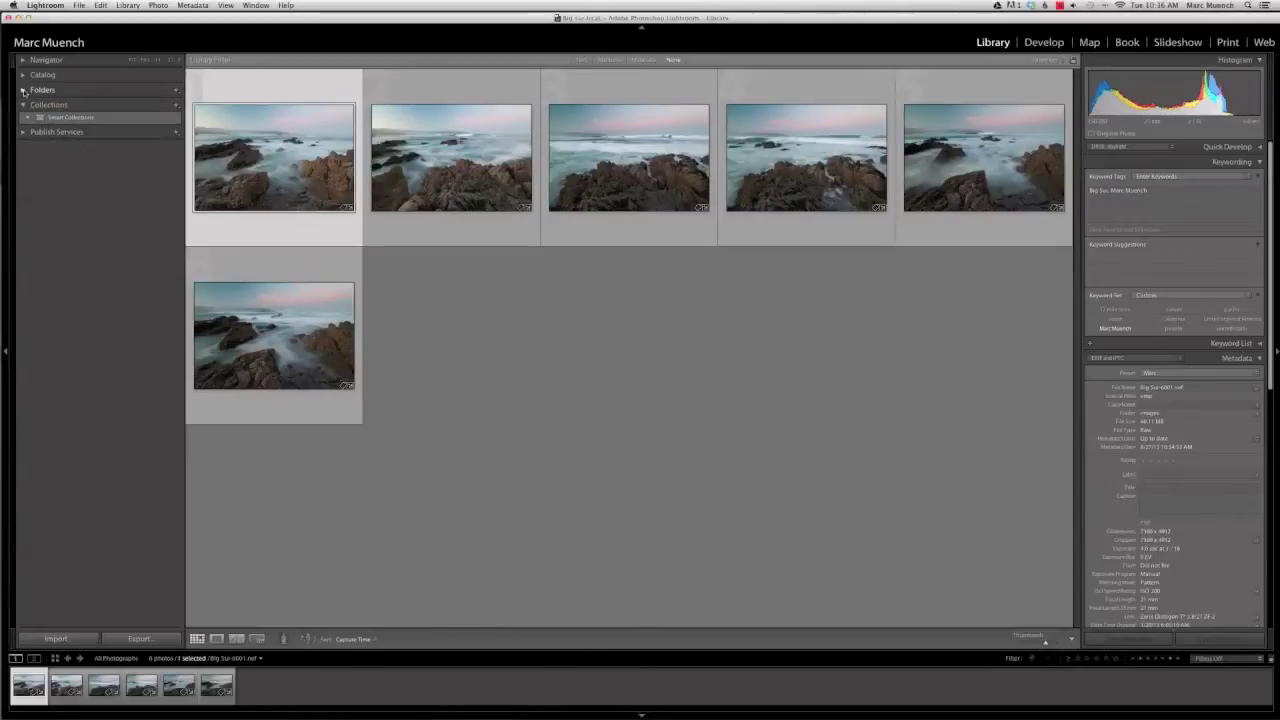
click(22, 89)
click(40, 118)
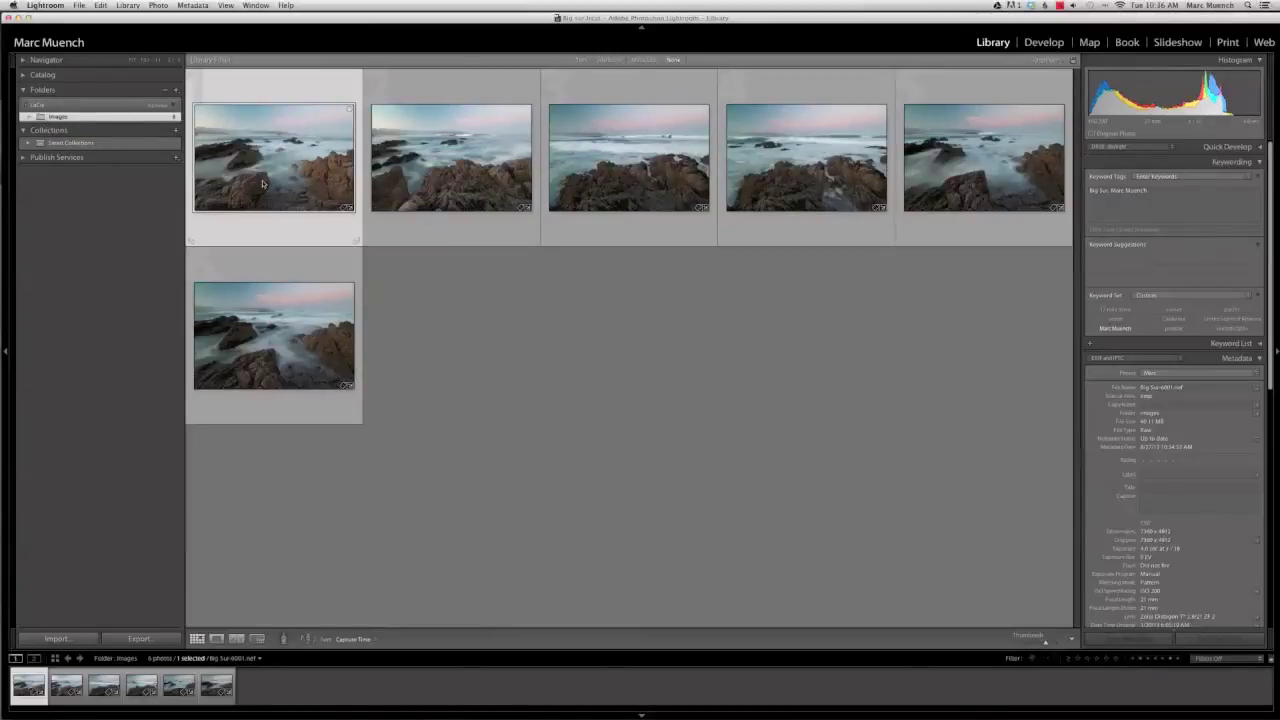
mouse_move(263, 183)
key(equal)
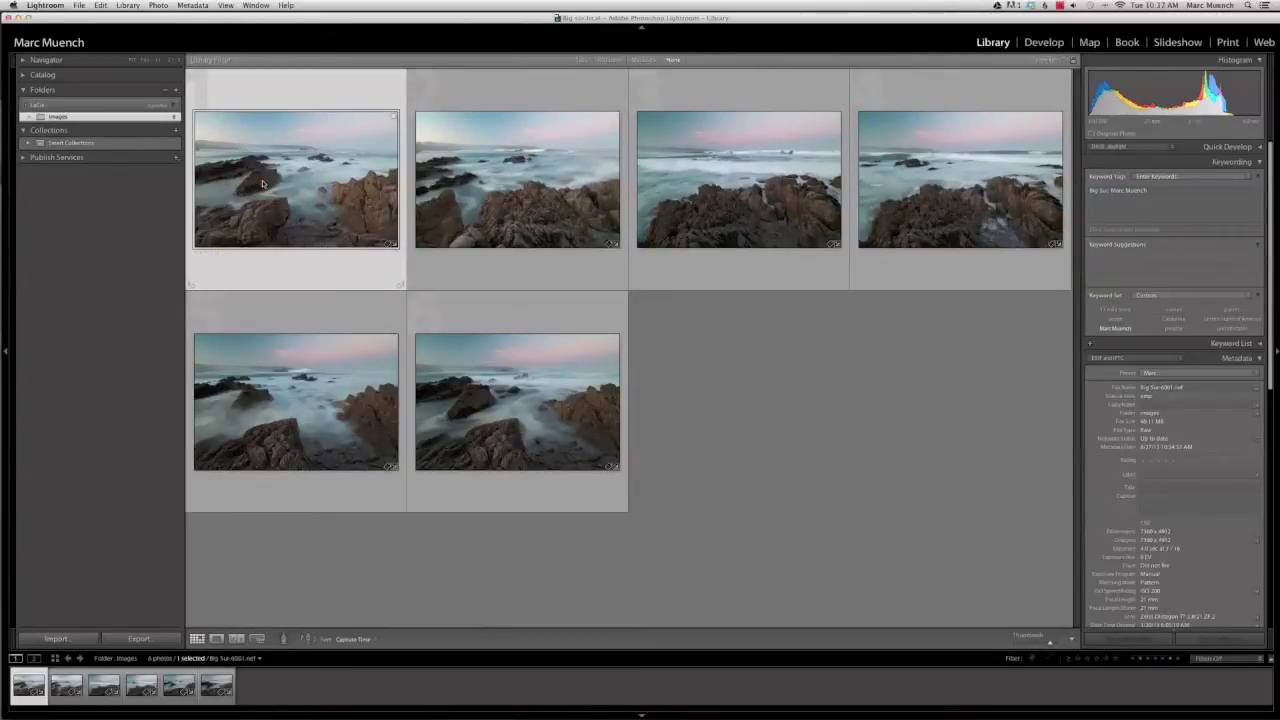
key(equal)
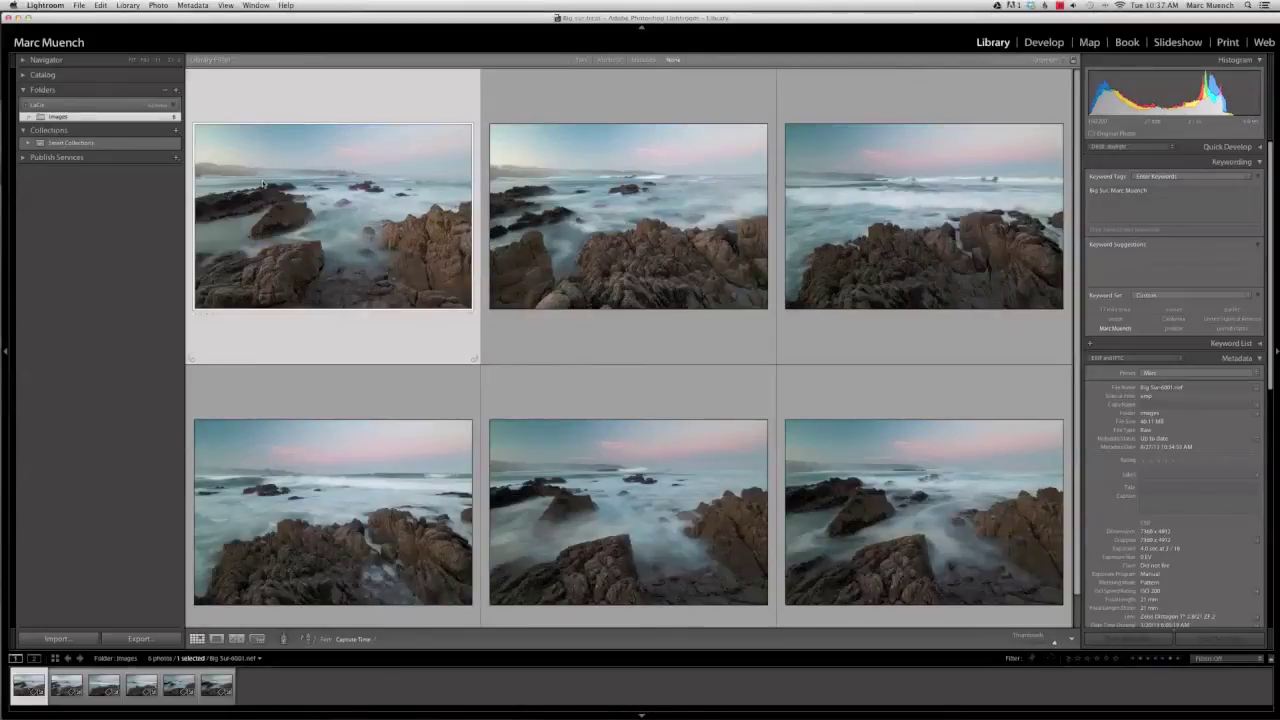
key(j)
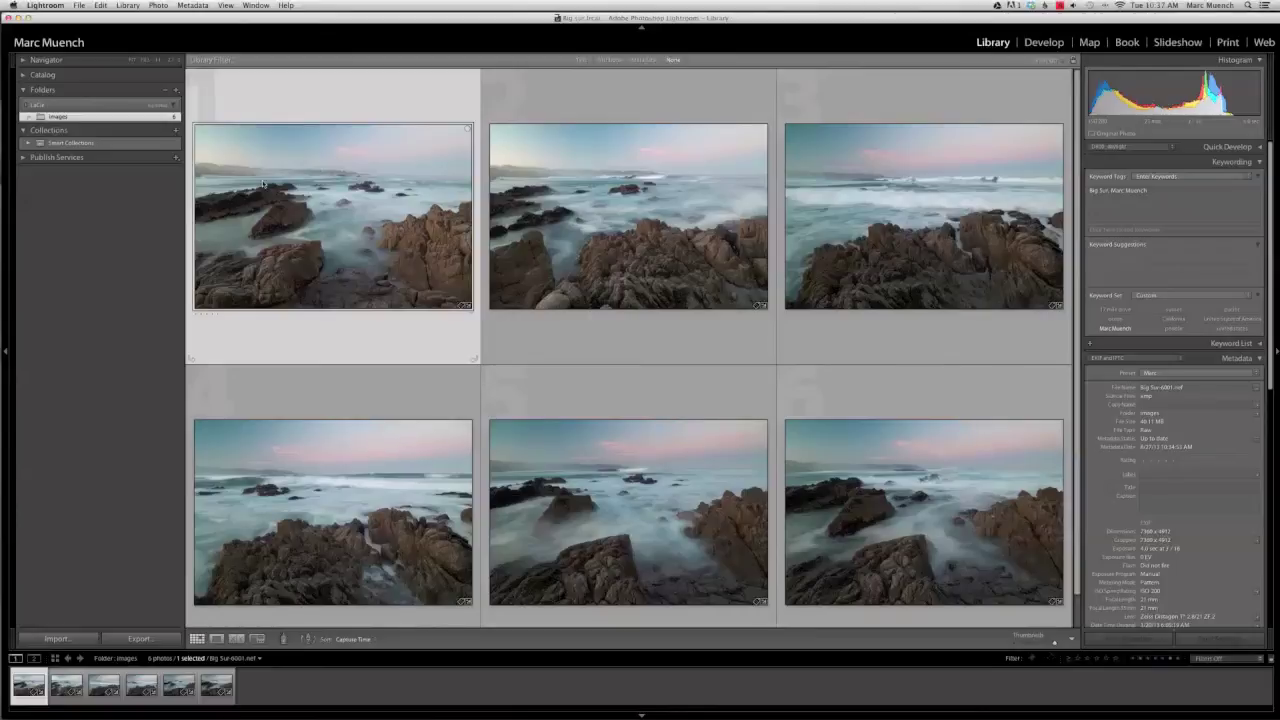
Rate the second photo one star, the fifth photo two stars and the sixth photo five stars
key(Right)
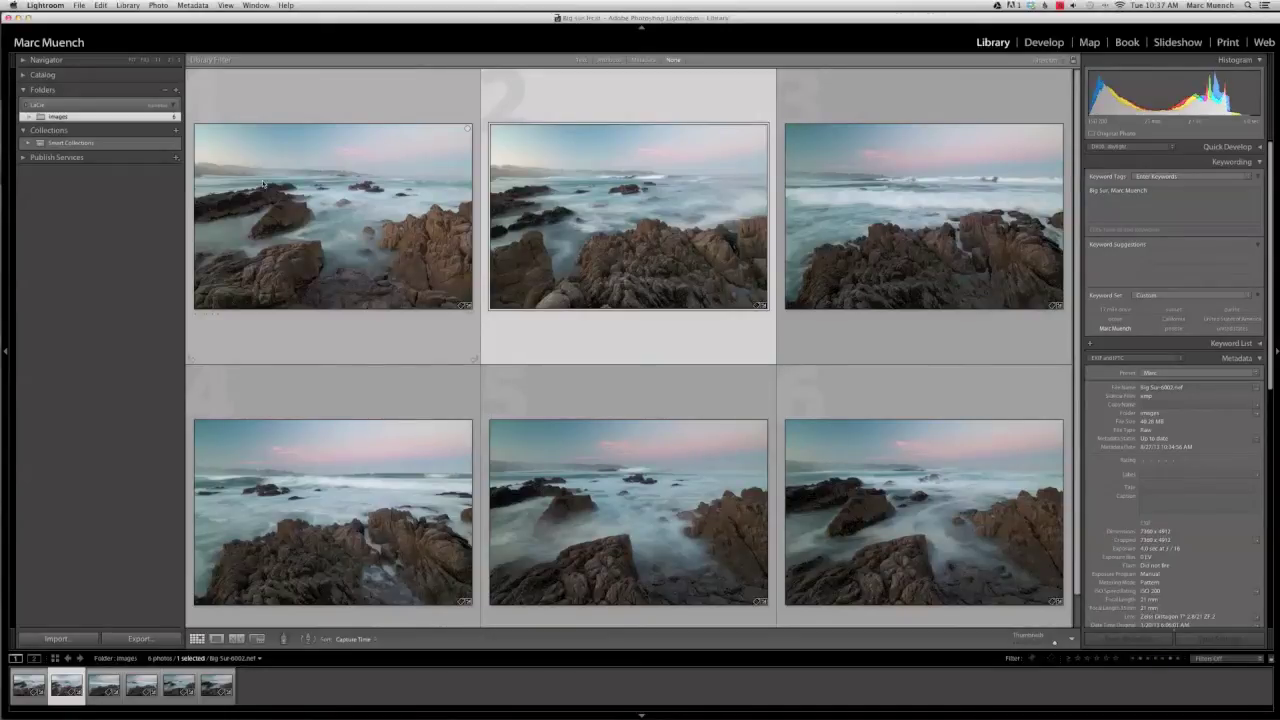
key(1)
key(Right)
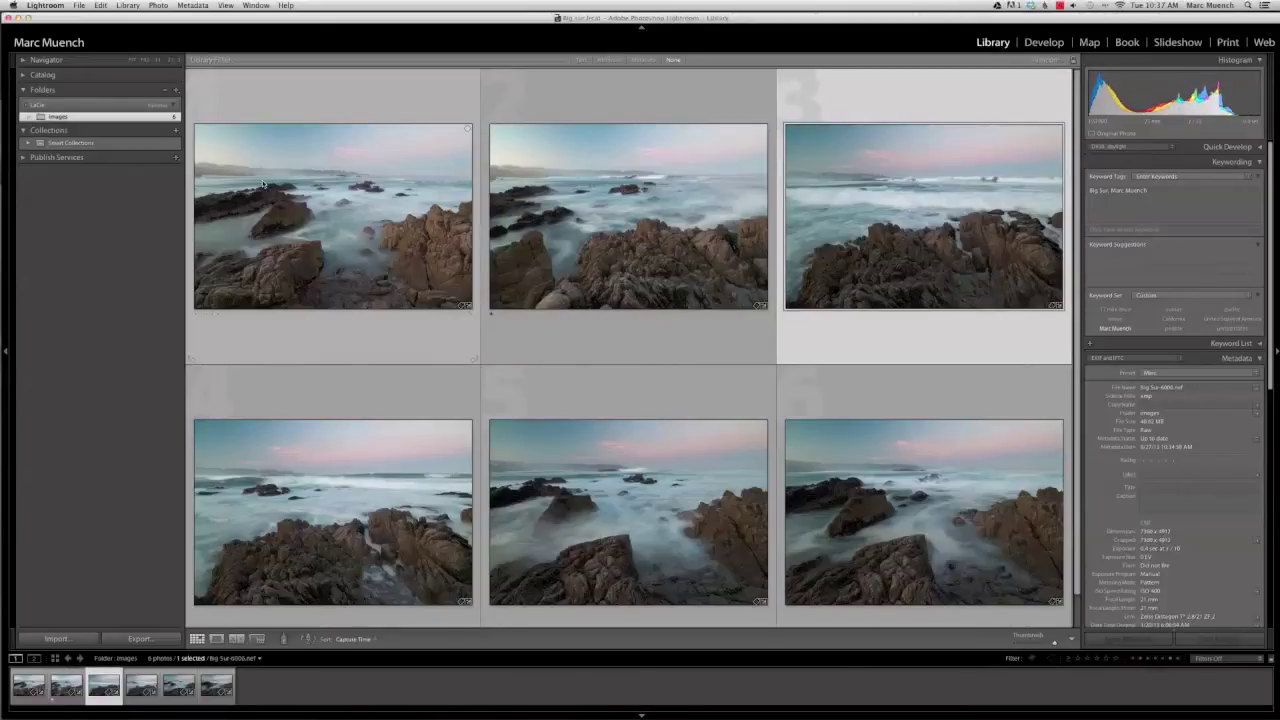
key(Right)
key(Right)
key(2)
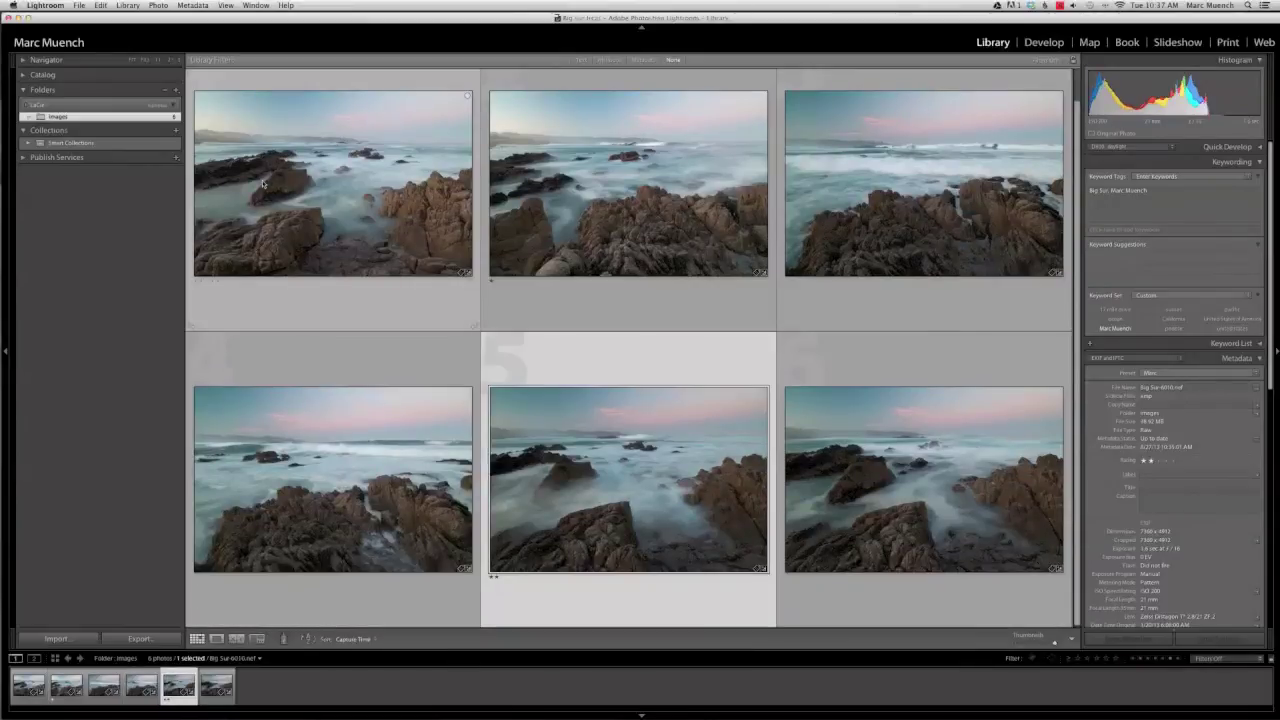
key(Right)
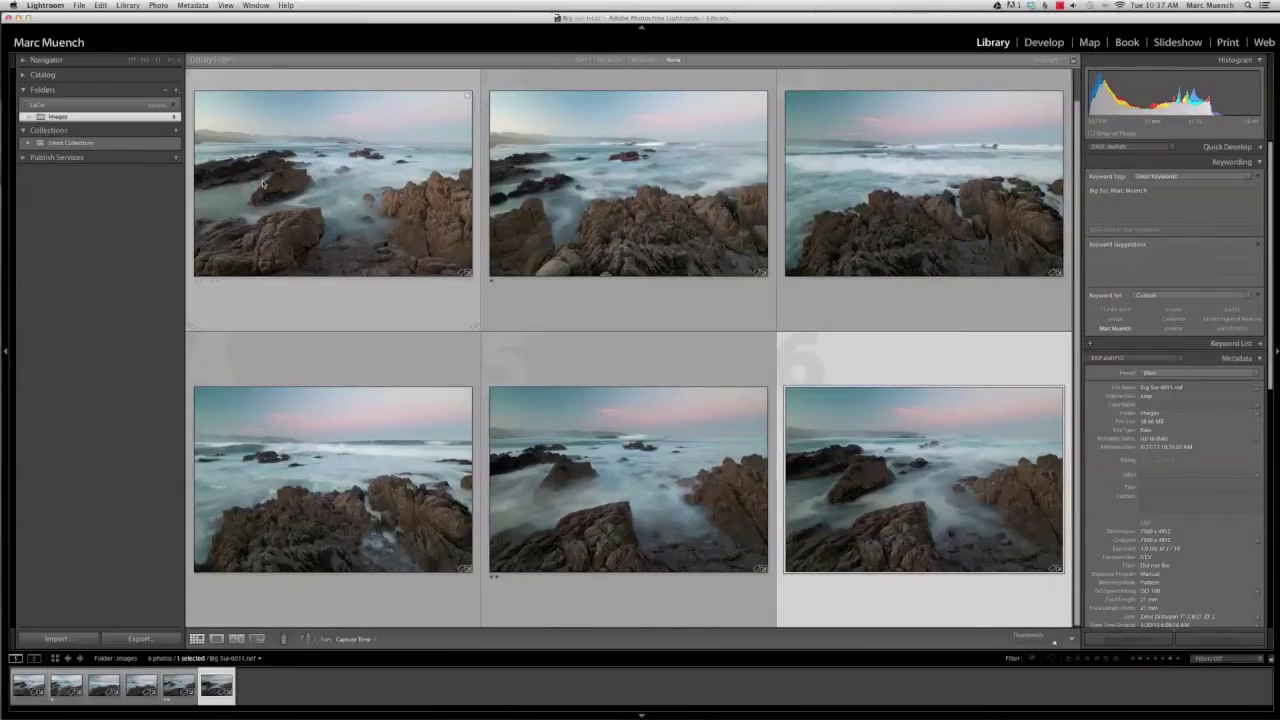
key(5)
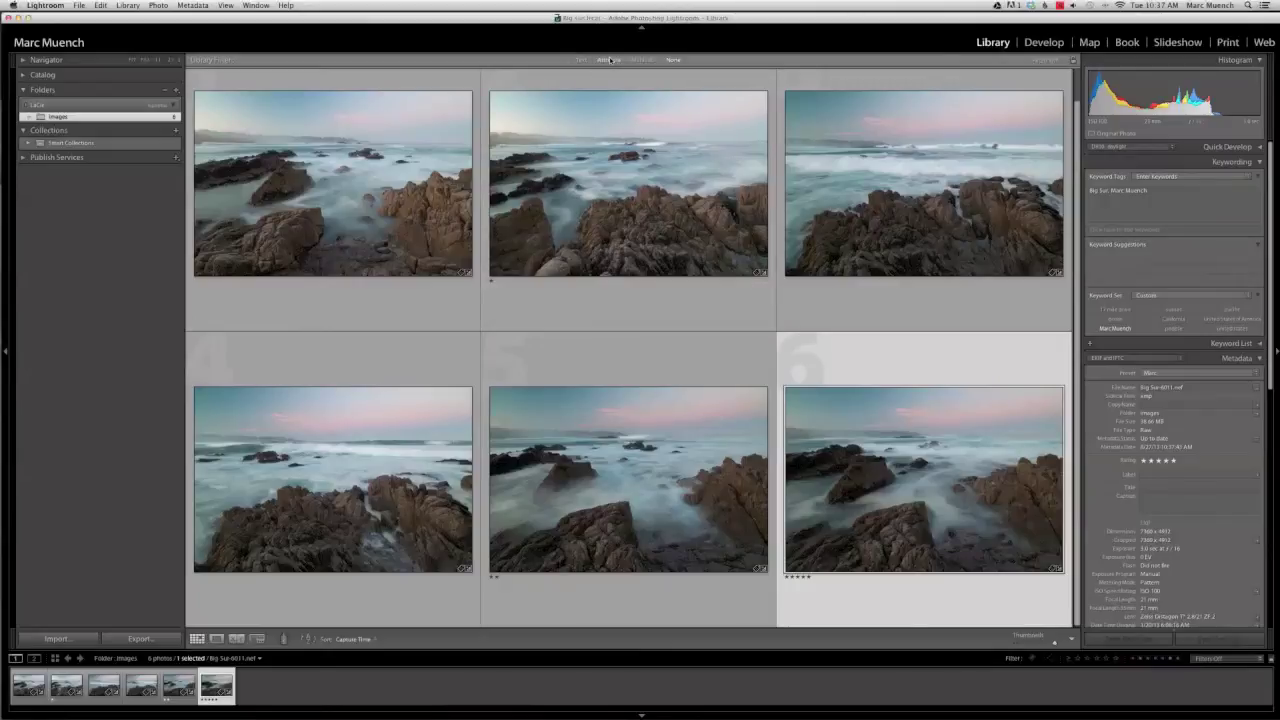
Filter the library by attribute to photos rated one star and higher, and select the first remaining photo
key(alt)
key(super+l)
click(610, 60)
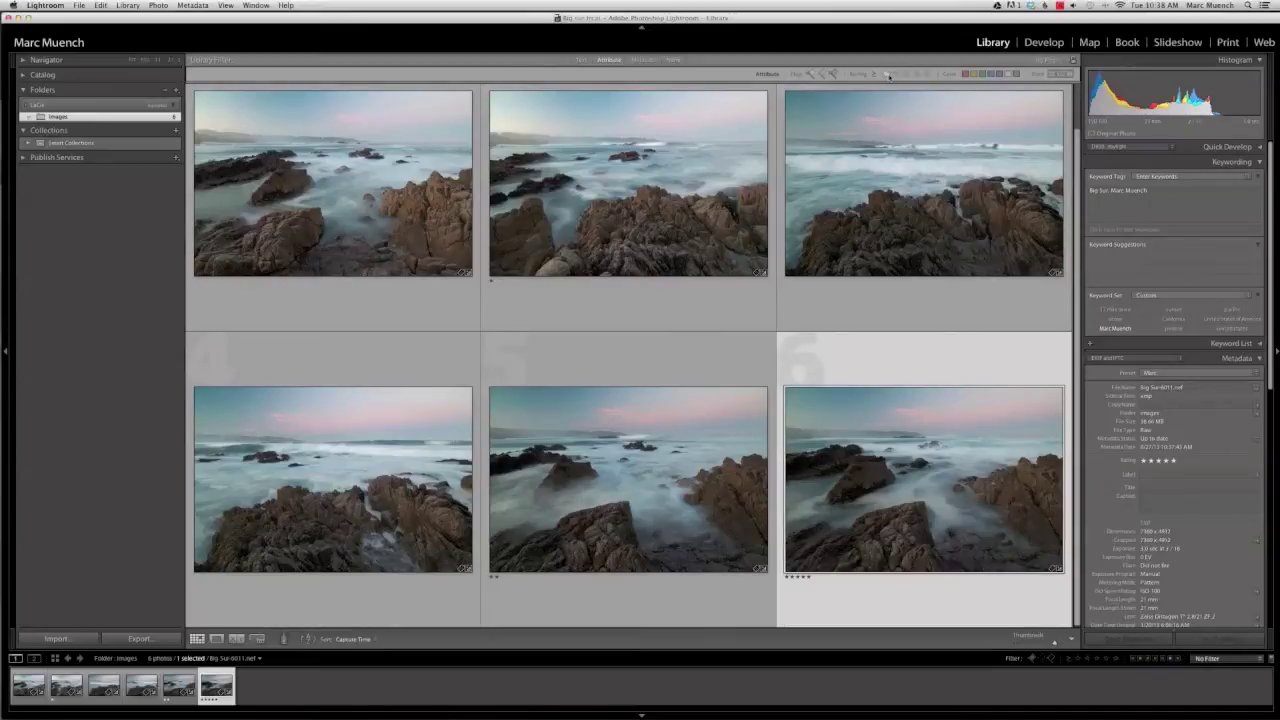
click(885, 76)
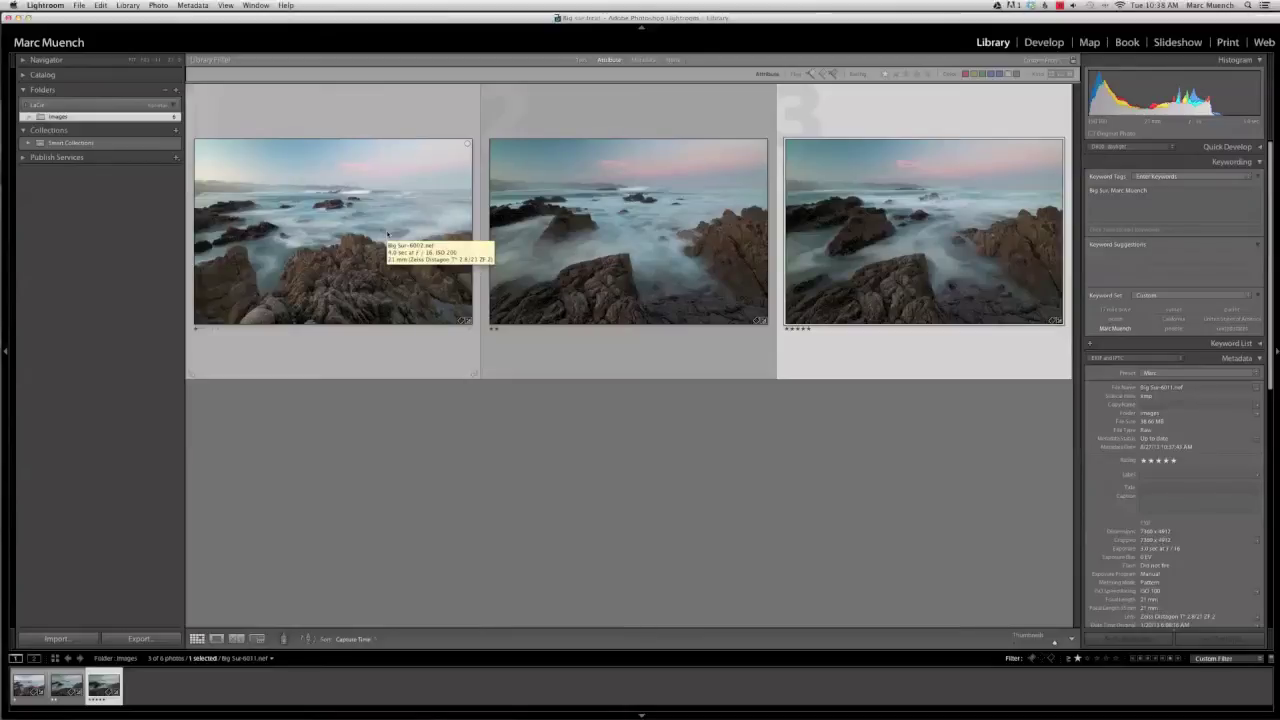
key(Left)
key(Left)
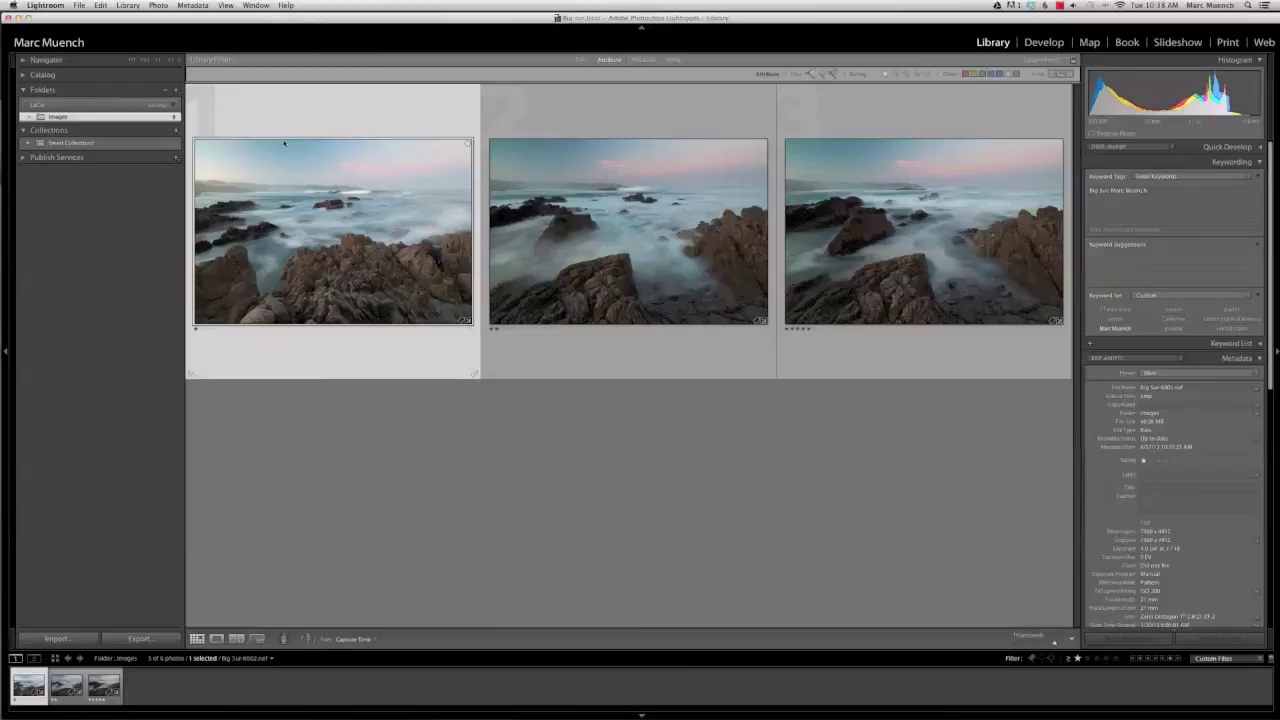
Switch to Finder and display the contents of the Lightroom 5 folder in Pictures
key(super+comma)
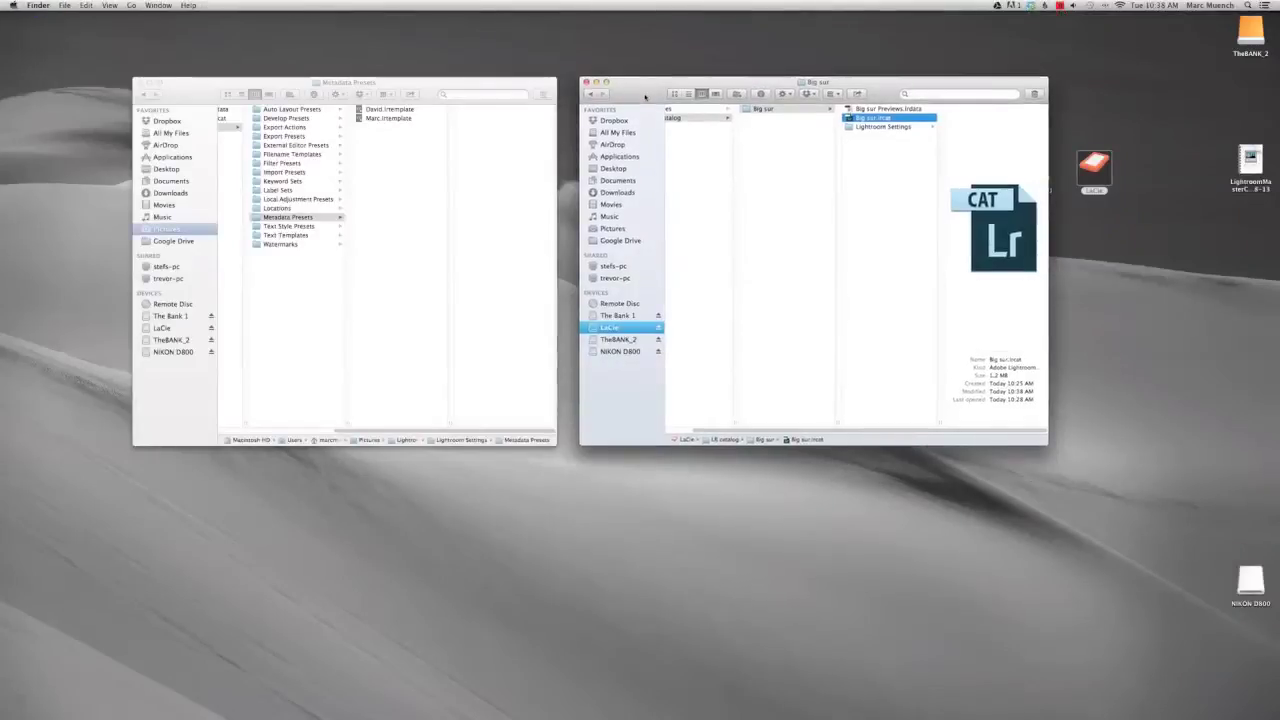
scroll(286, 252, left, 1)
scroll(286, 252, left, 5)
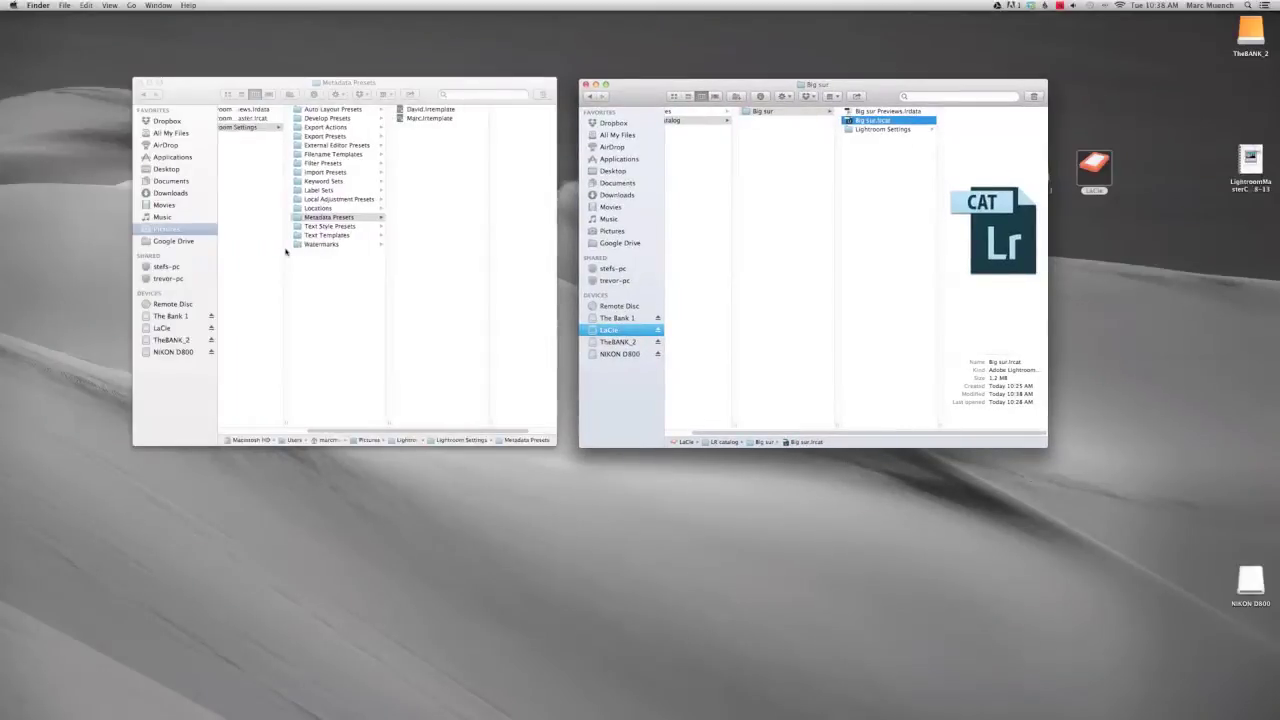
click(234, 119)
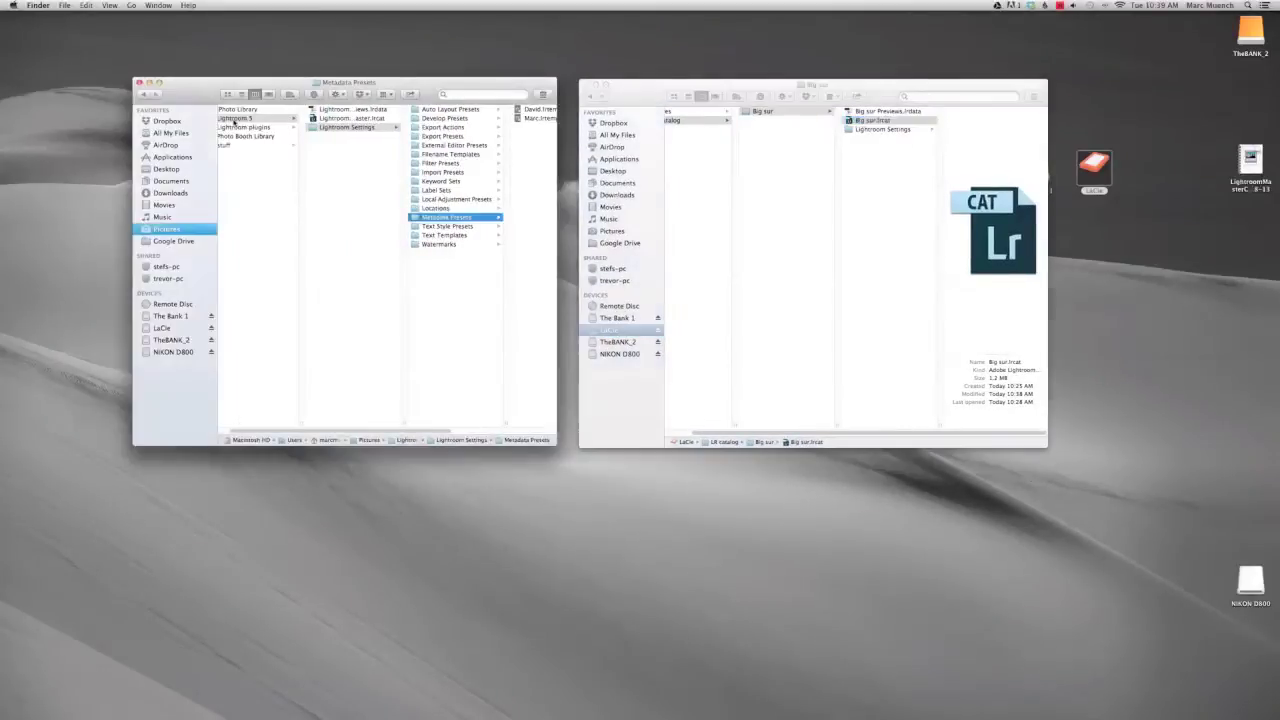
click(234, 119)
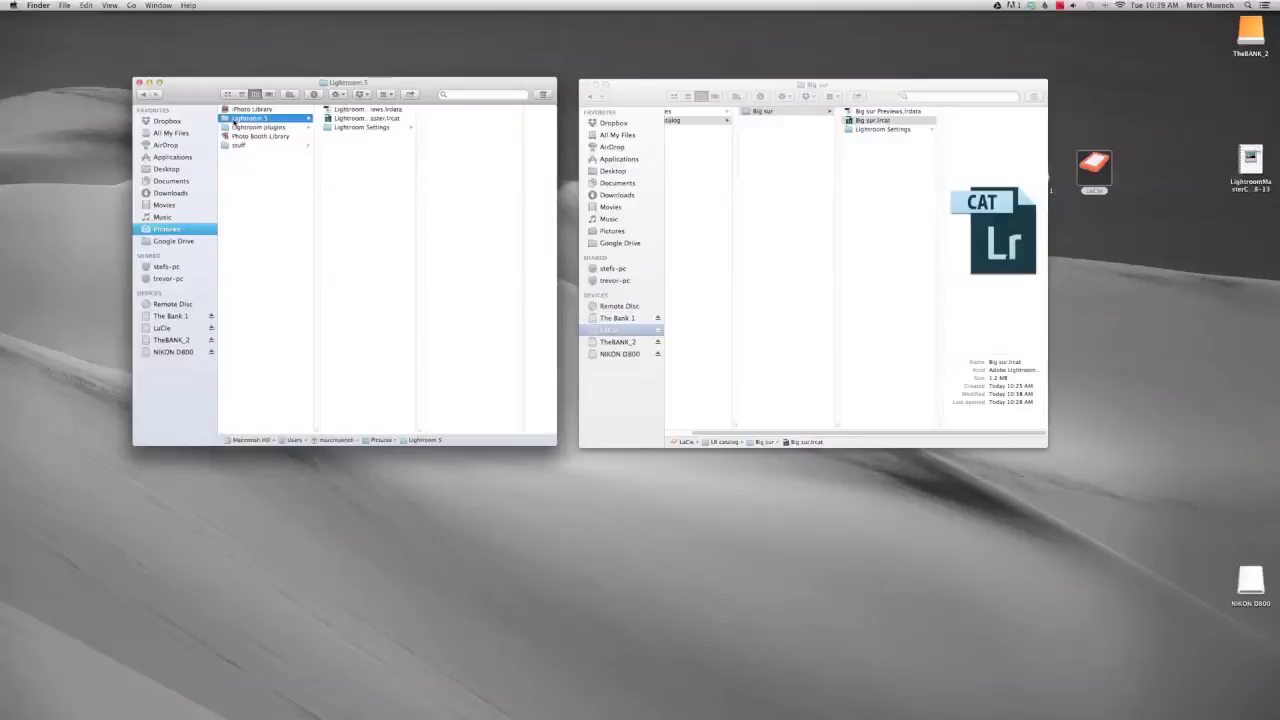
Close the old Big sur window, reopen the LaCie drive to examine LR catalog > Big sur, and close it again
click(589, 86)
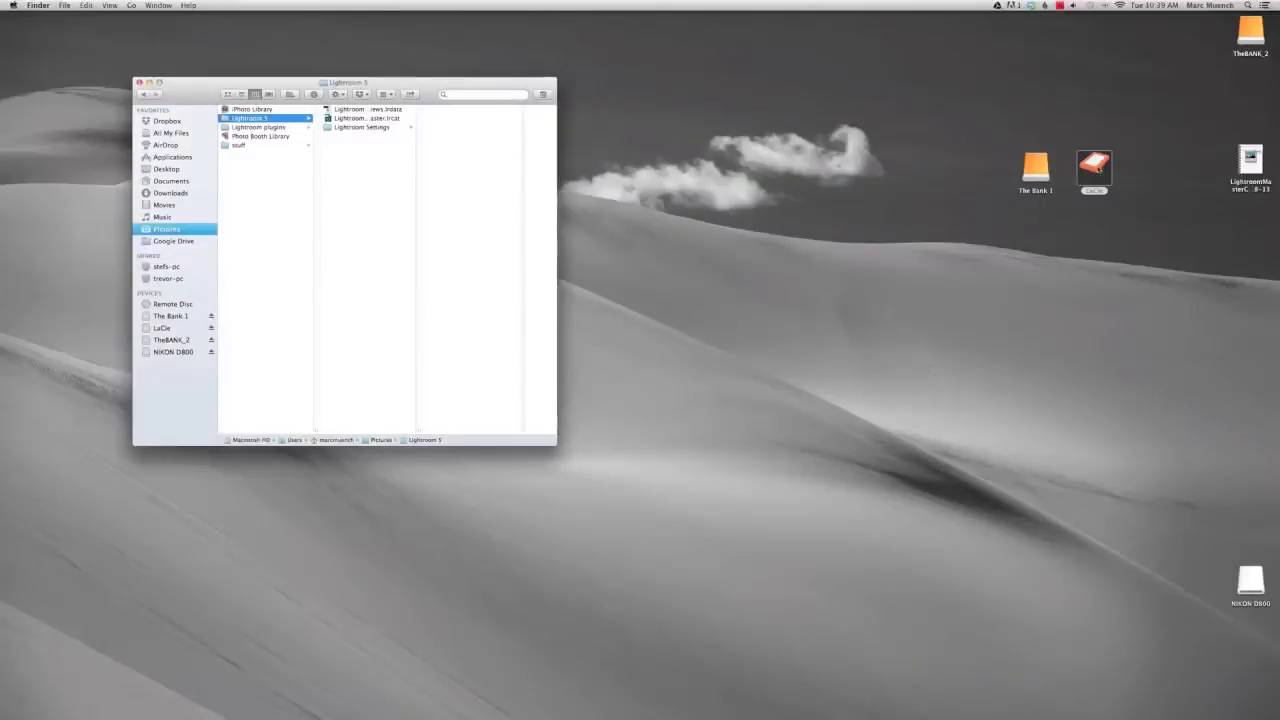
mouse_move(1097, 168)
mouse_down()
mouse_move(1093, 195)
mouse_move(1097, 165)
mouse_up()
click(1097, 165)
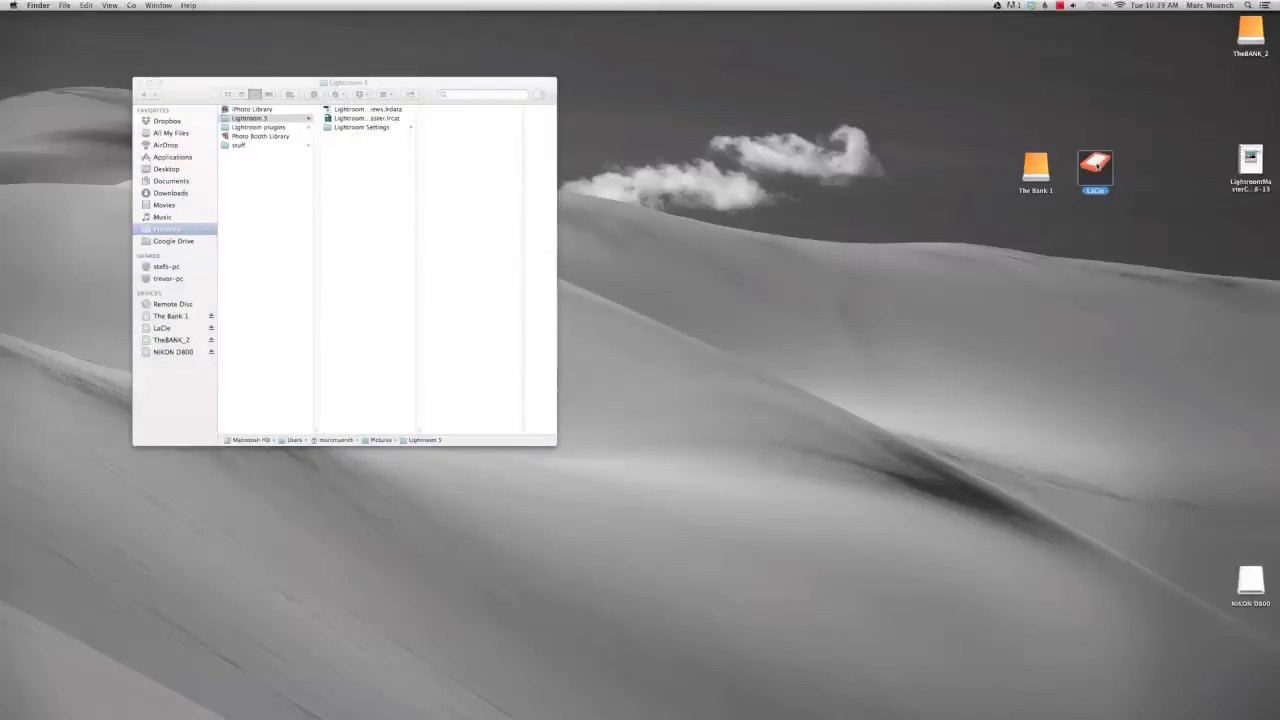
double_click(1097, 165)
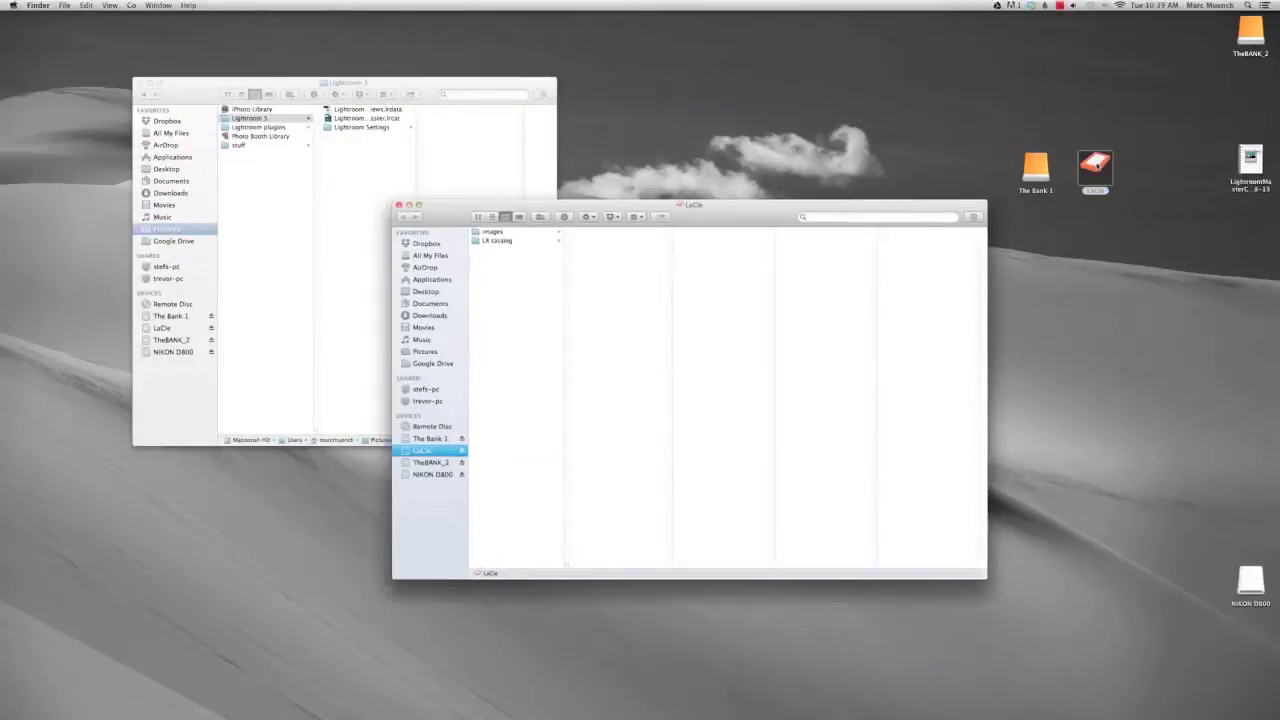
drag(737, 217, 909, 89)
click(672, 105)
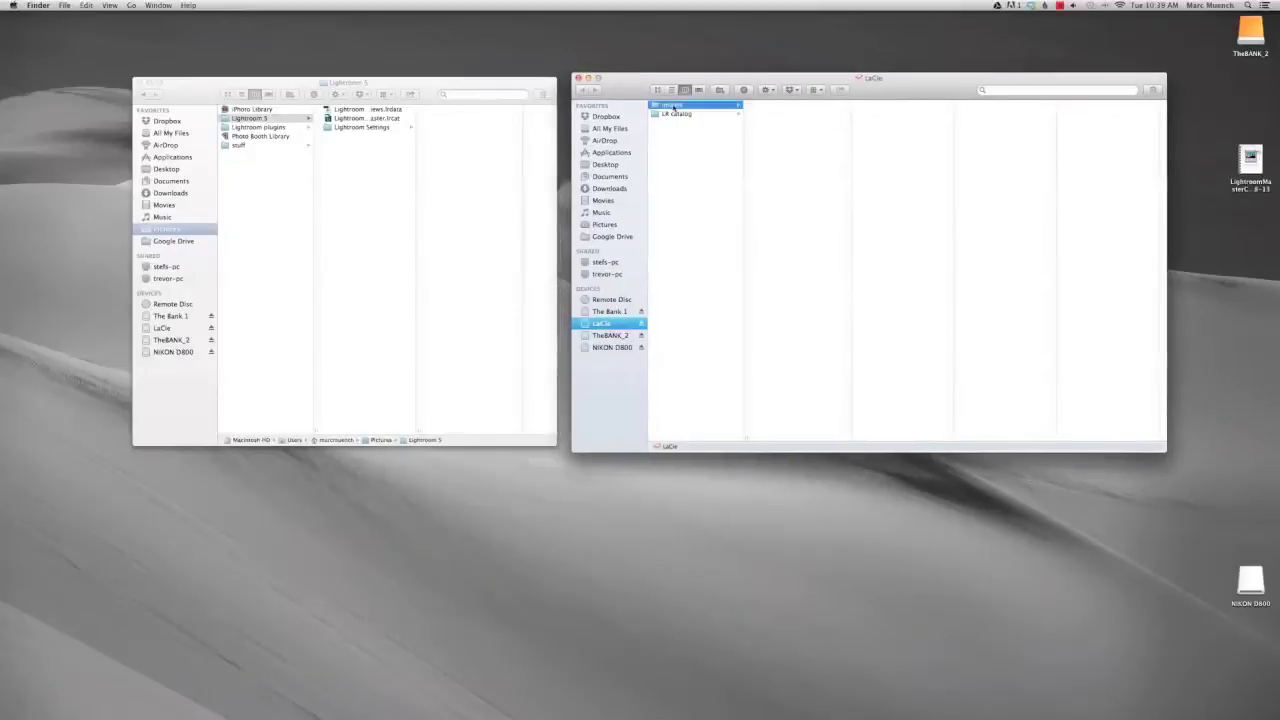
click(678, 116)
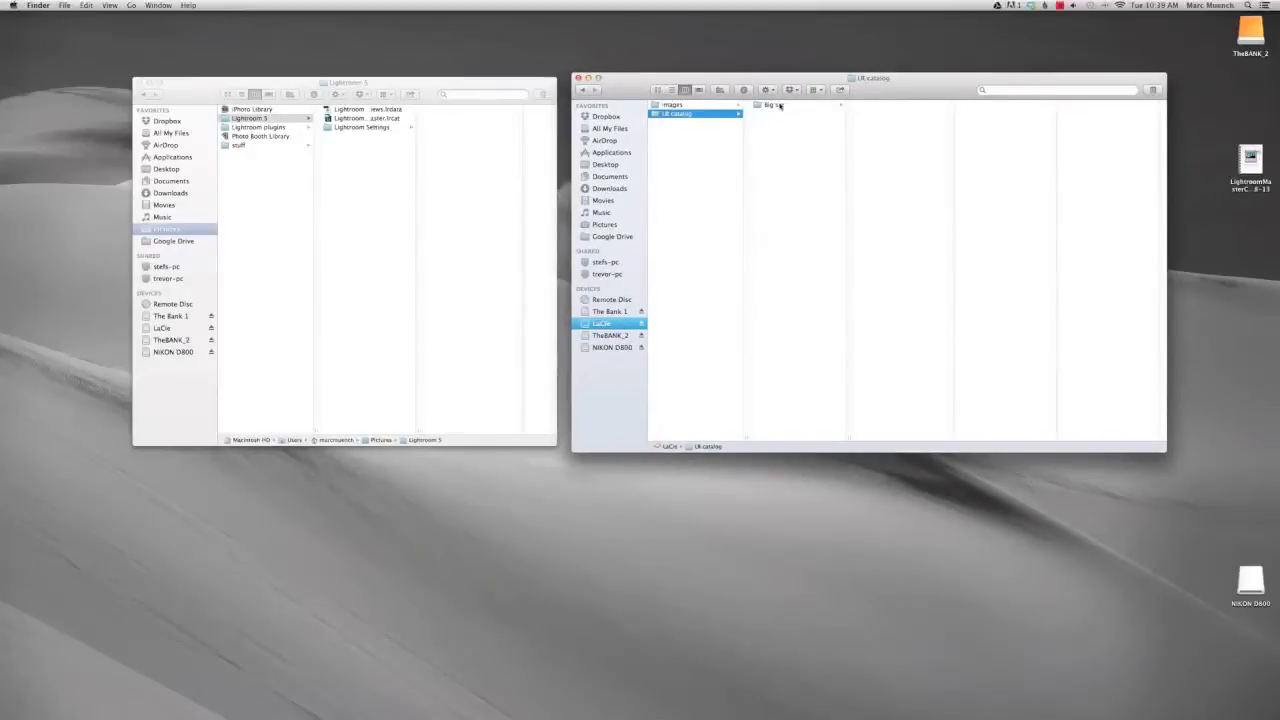
click(777, 105)
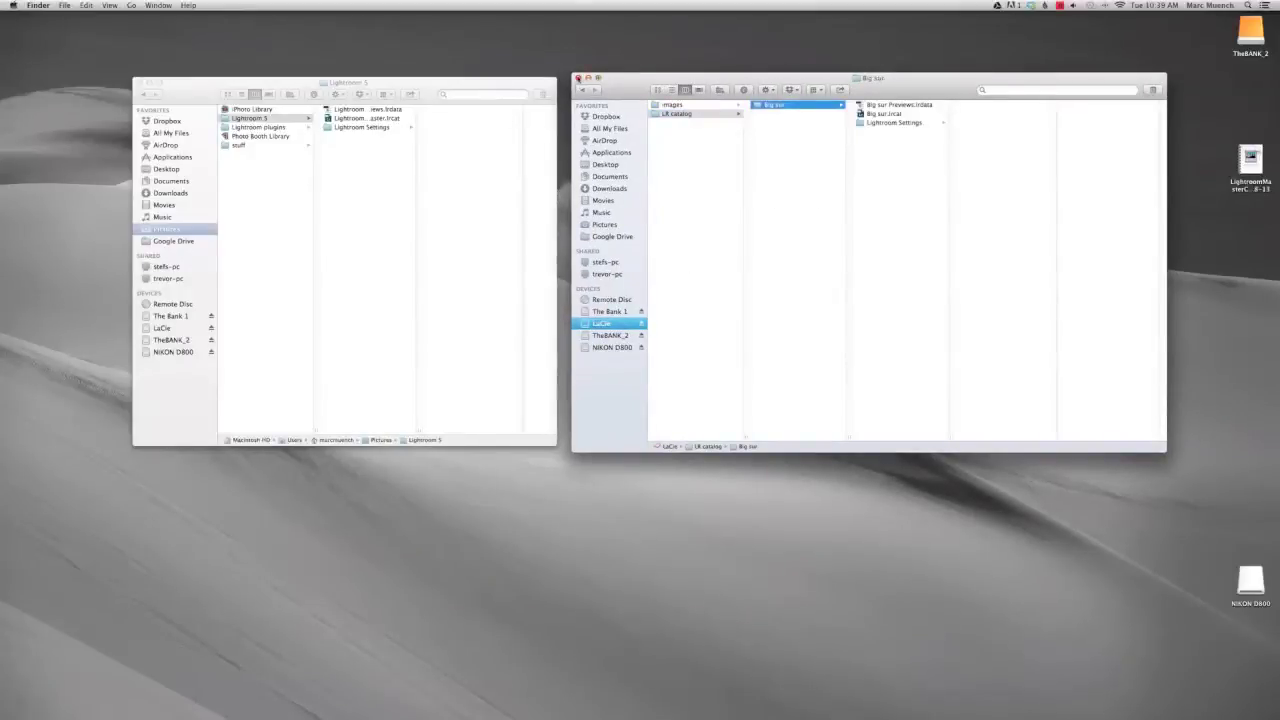
click(577, 77)
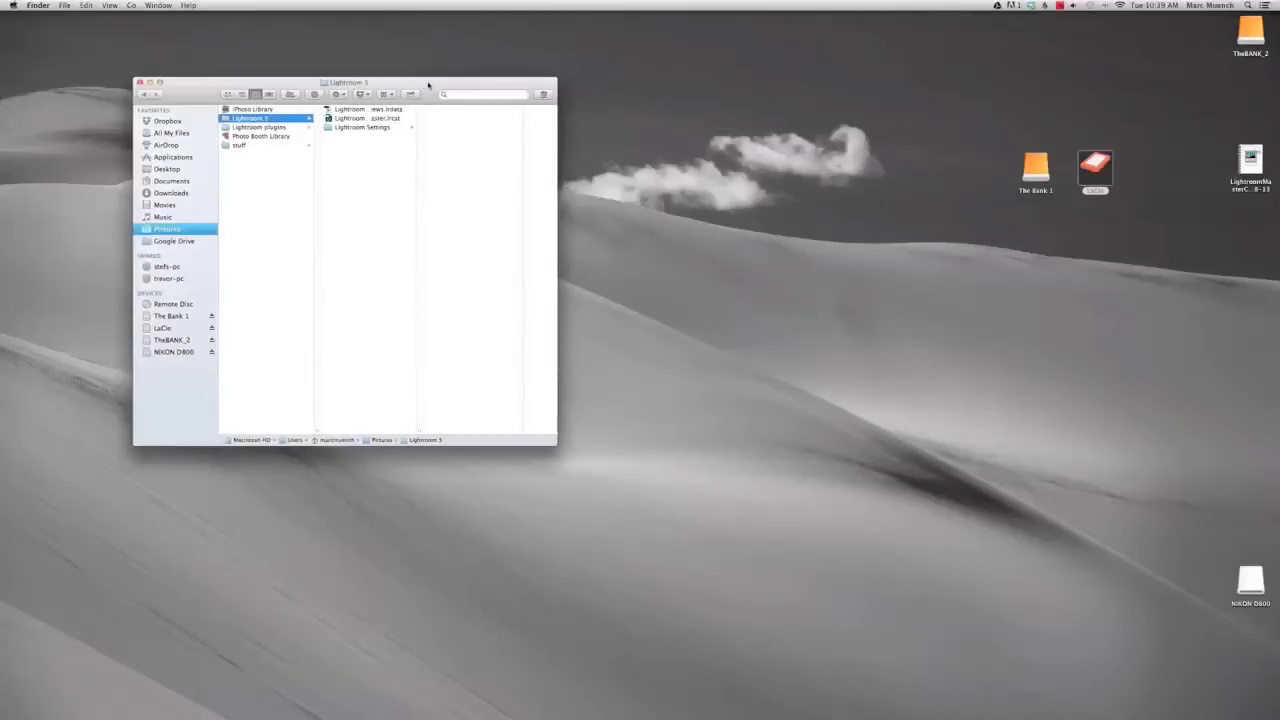
Widen the file column in the Lightroom 5 folder to read the full names and open the Lightroom 5 MPmaster.lrcat catalog
drag(444, 83, 534, 85)
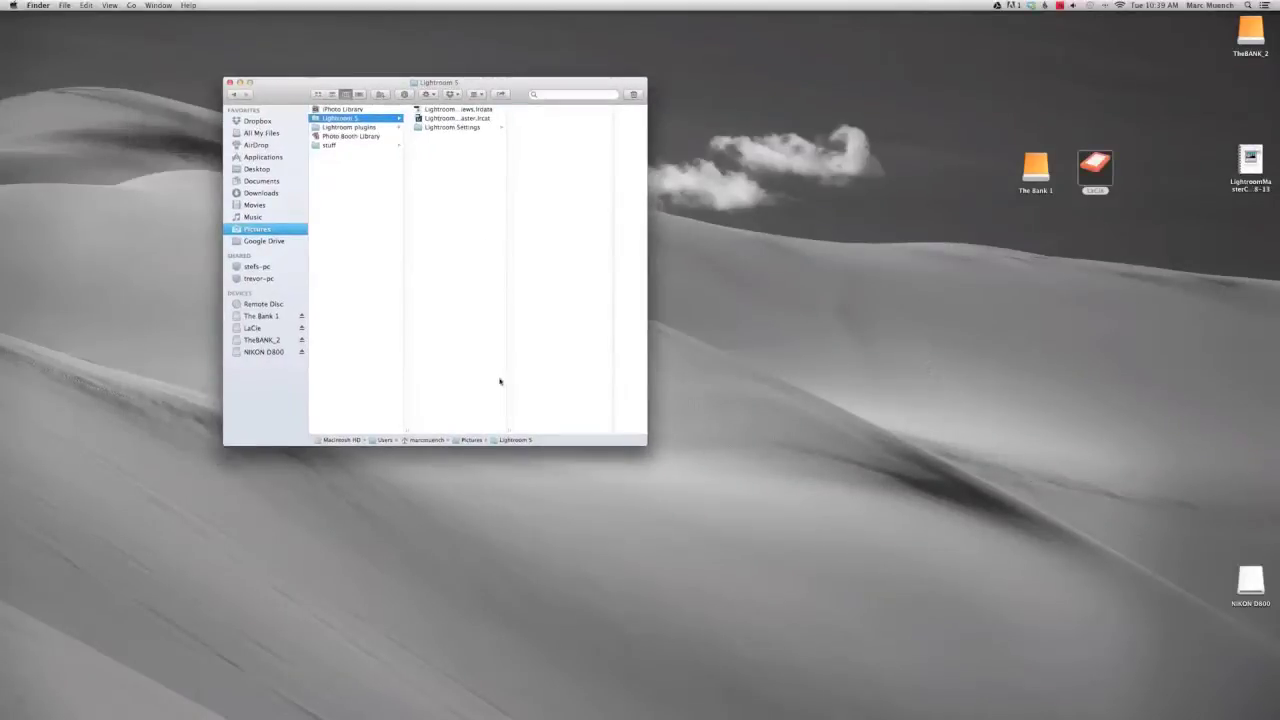
drag(506, 437, 600, 433)
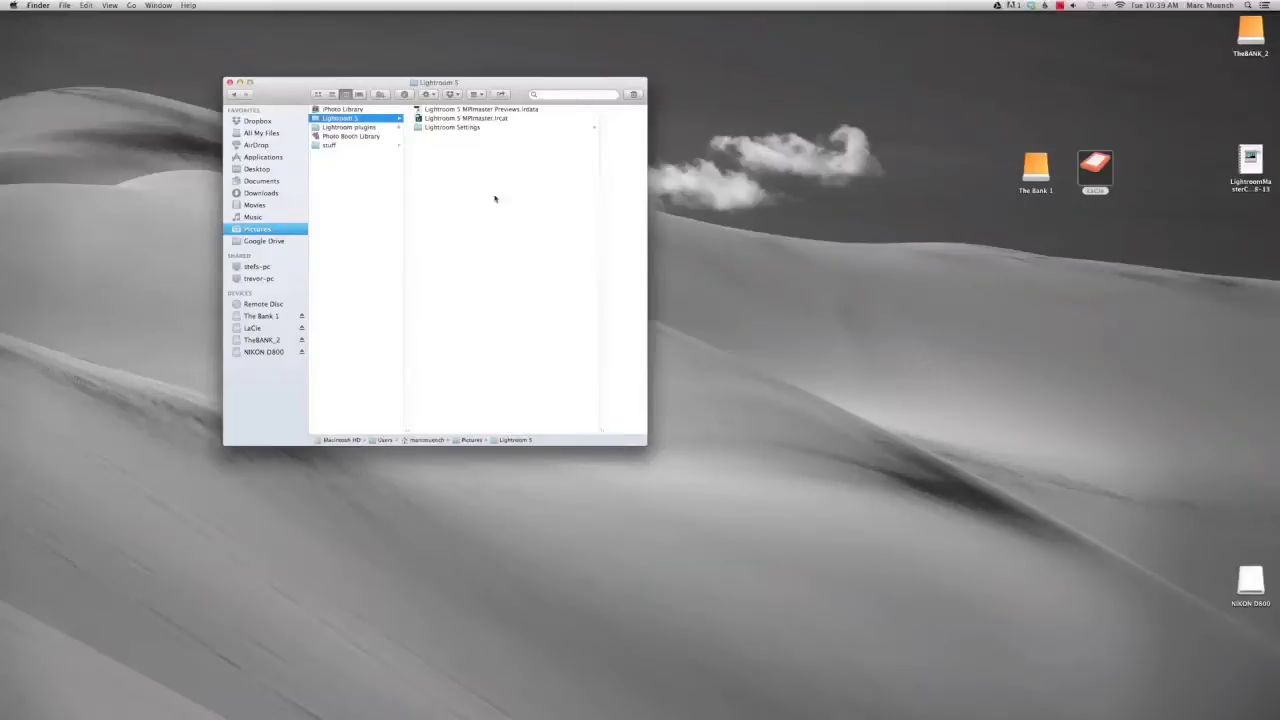
double_click(471, 118)
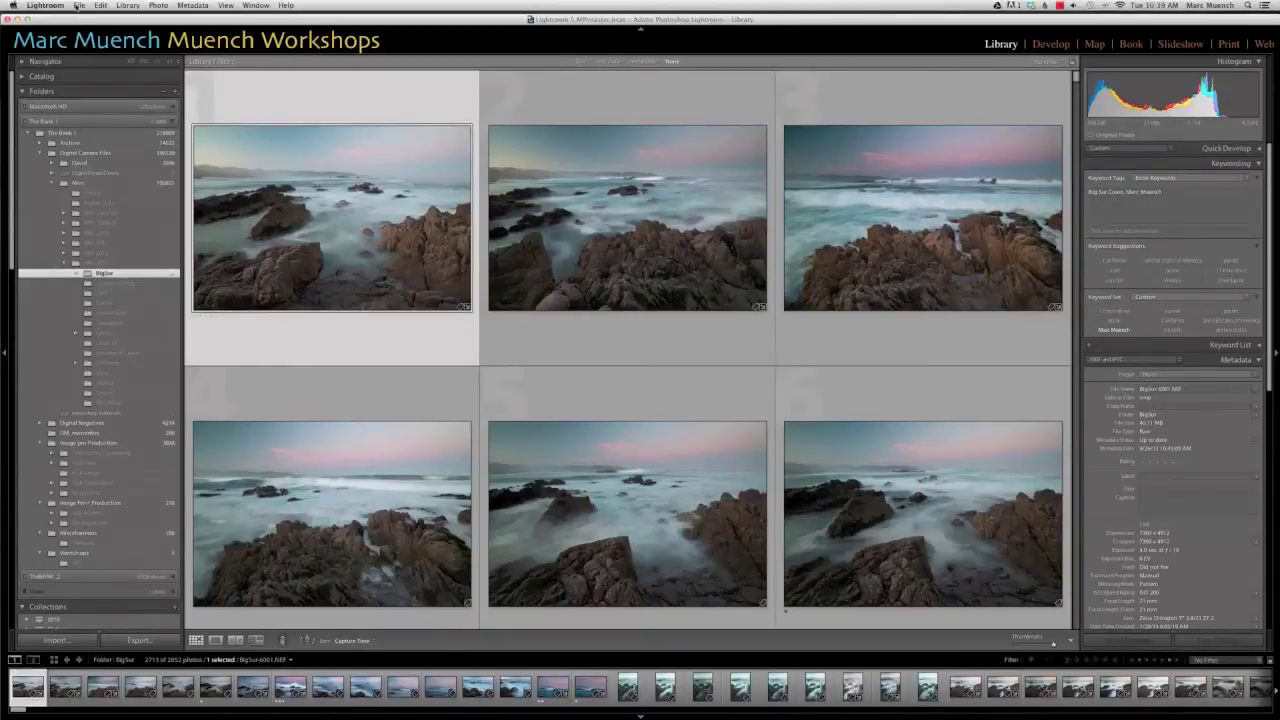
Start an import from another catalog and choose Big sur.lrcat from LR catalog > Big sur on the LaCie drive
click(78, 6)
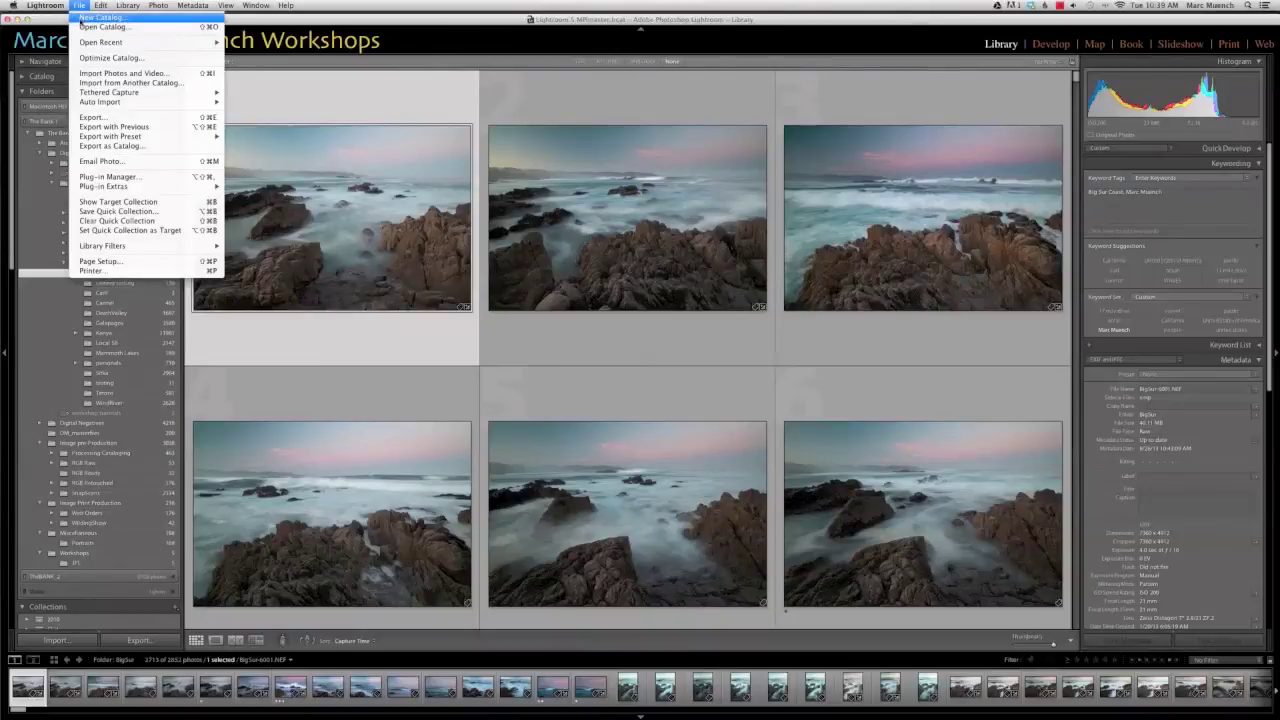
mouse_move(95, 93)
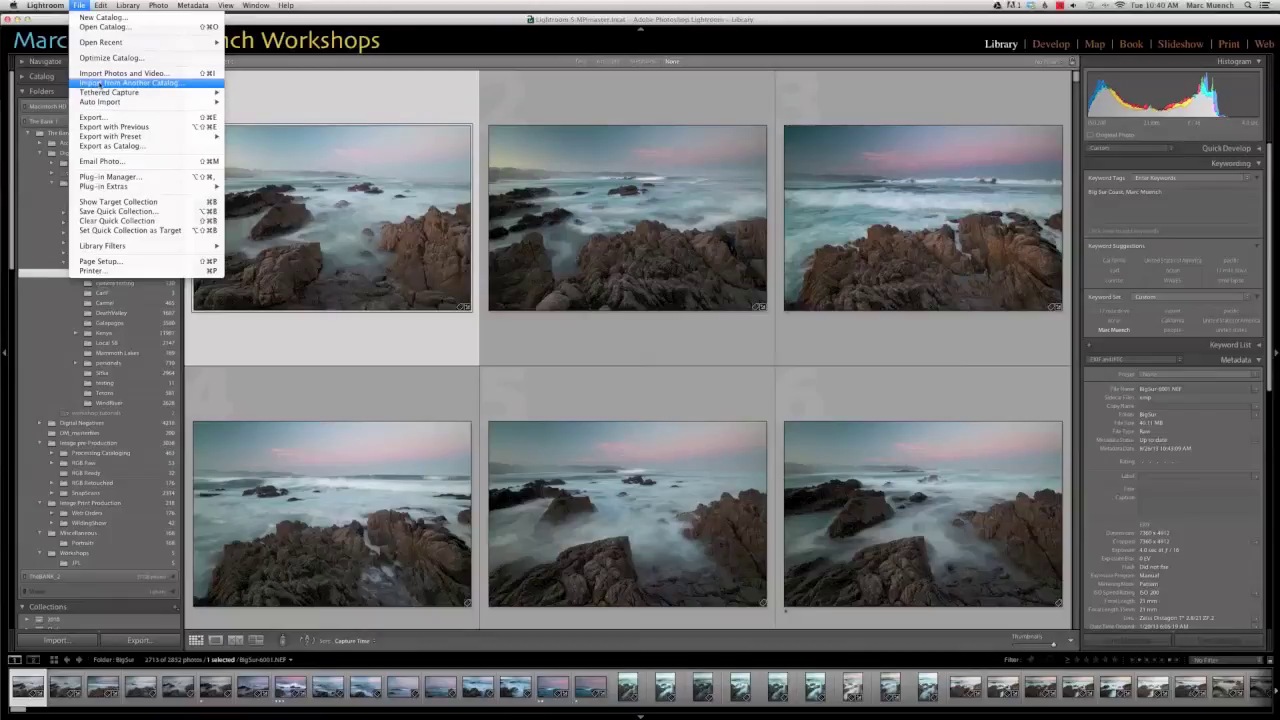
click(100, 84)
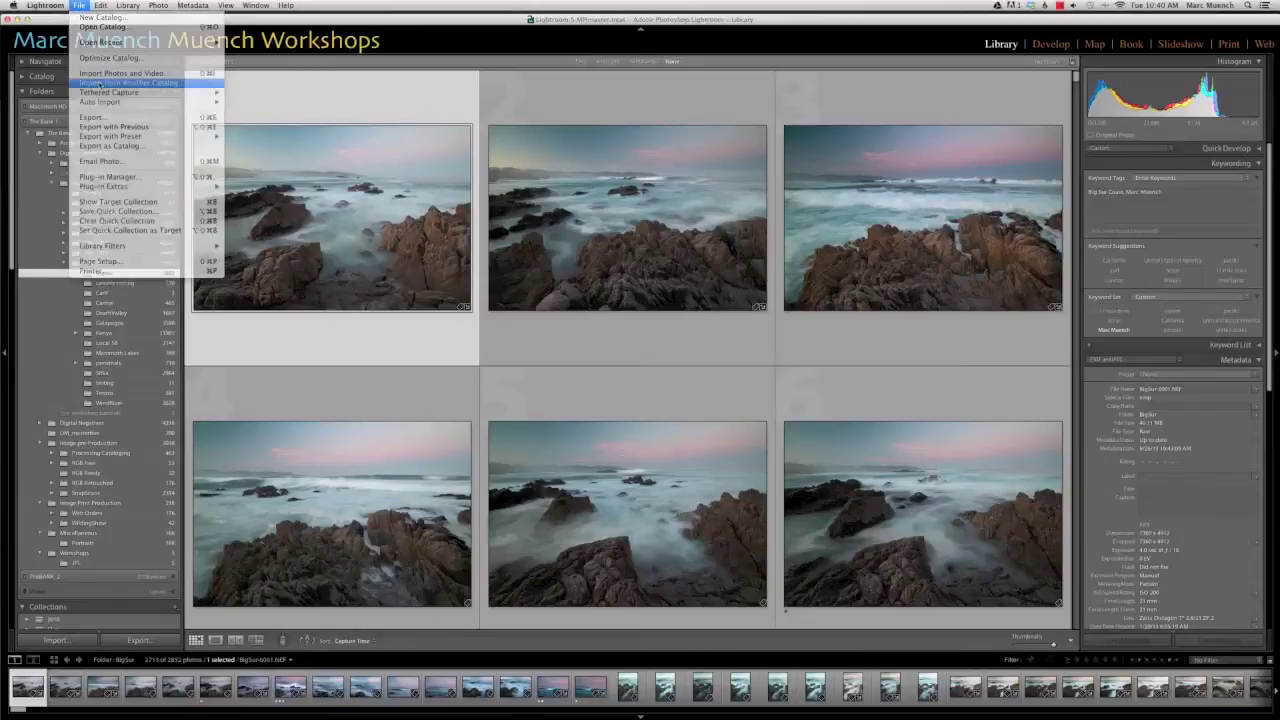
scroll(455, 278, down, 5)
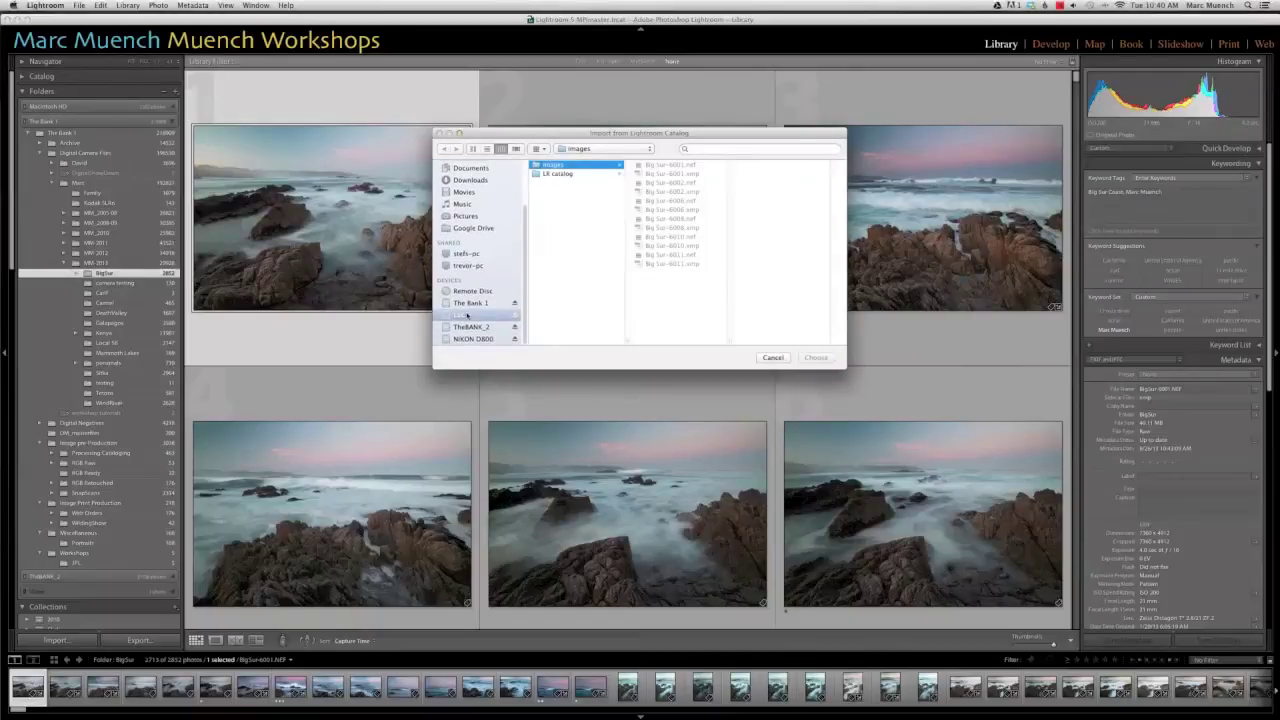
click(465, 314)
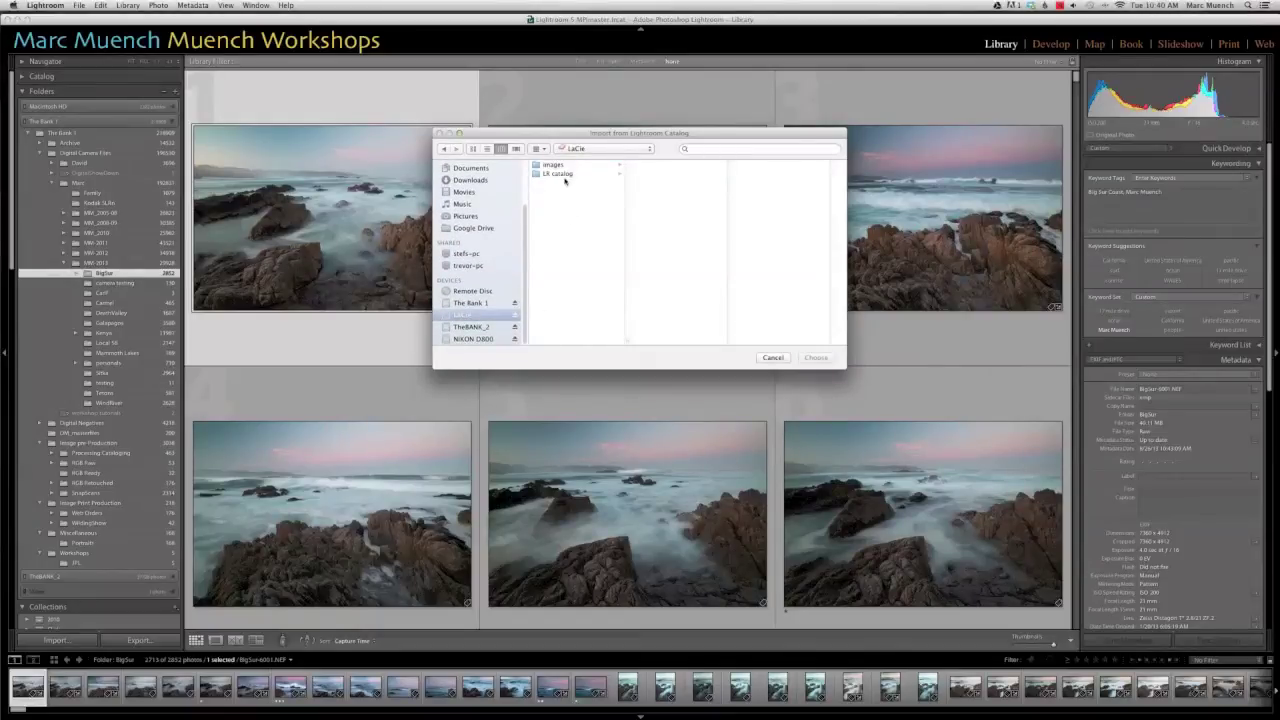
click(564, 174)
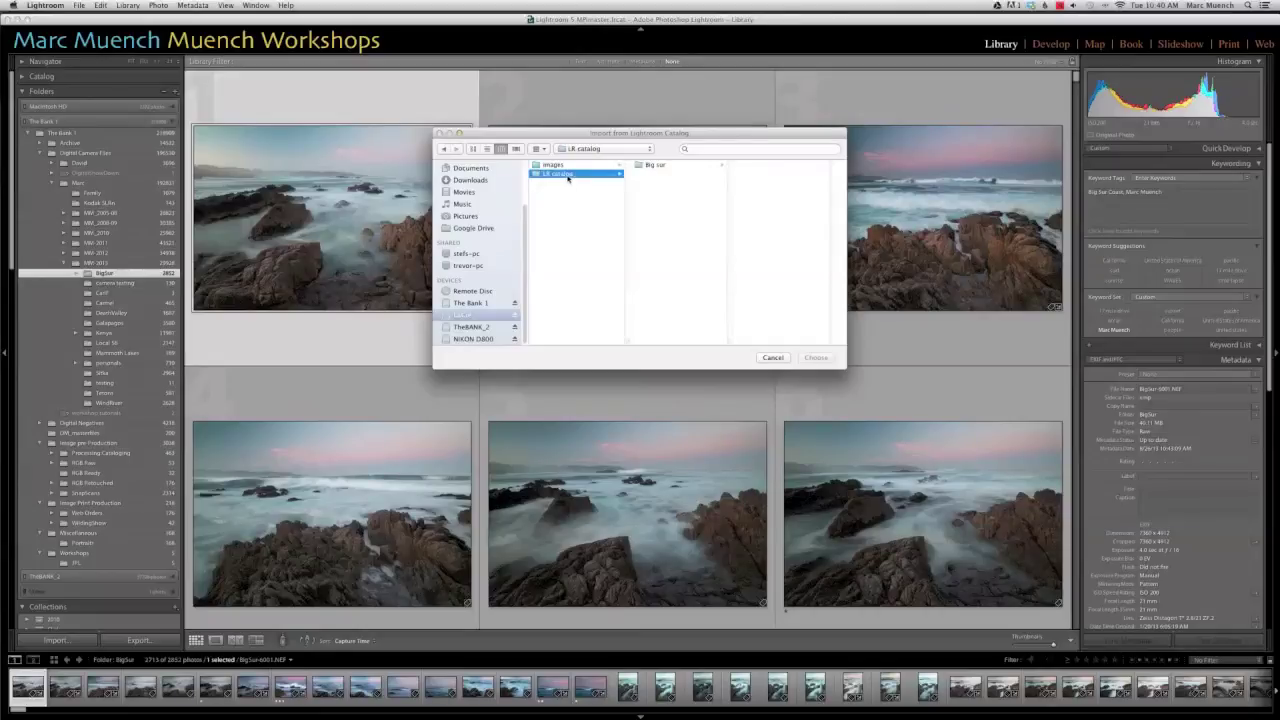
click(651, 167)
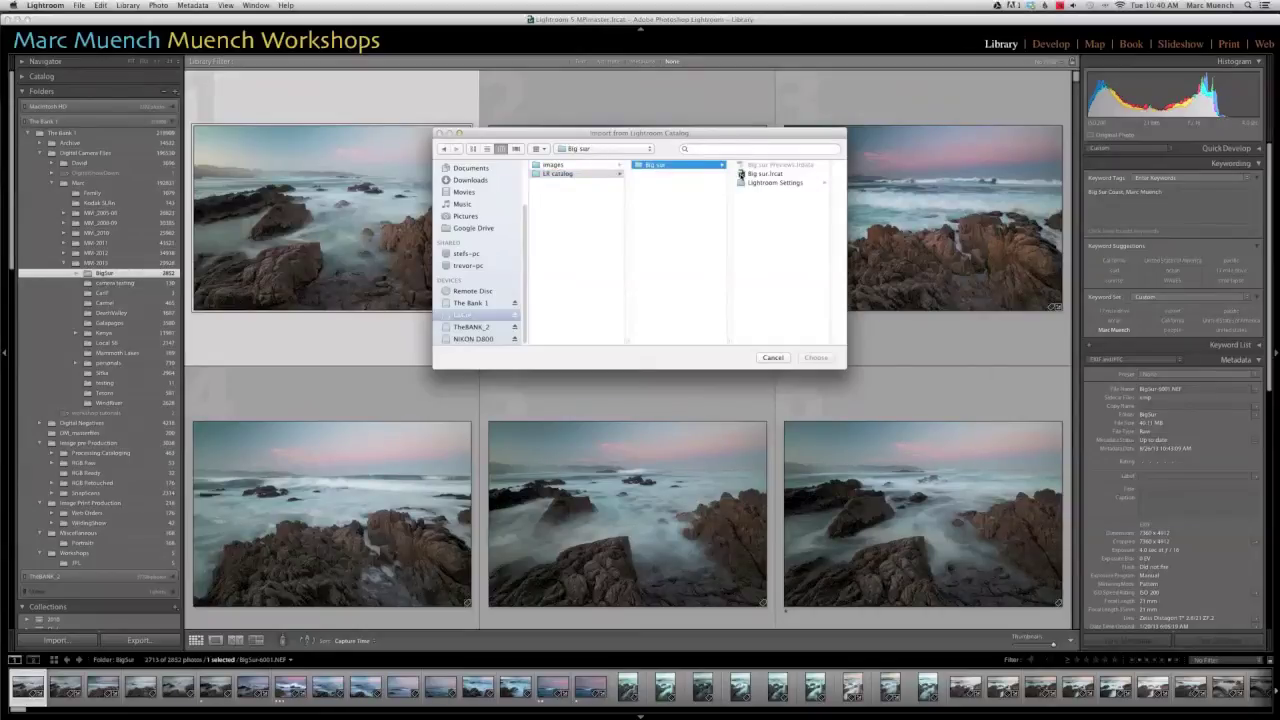
click(740, 176)
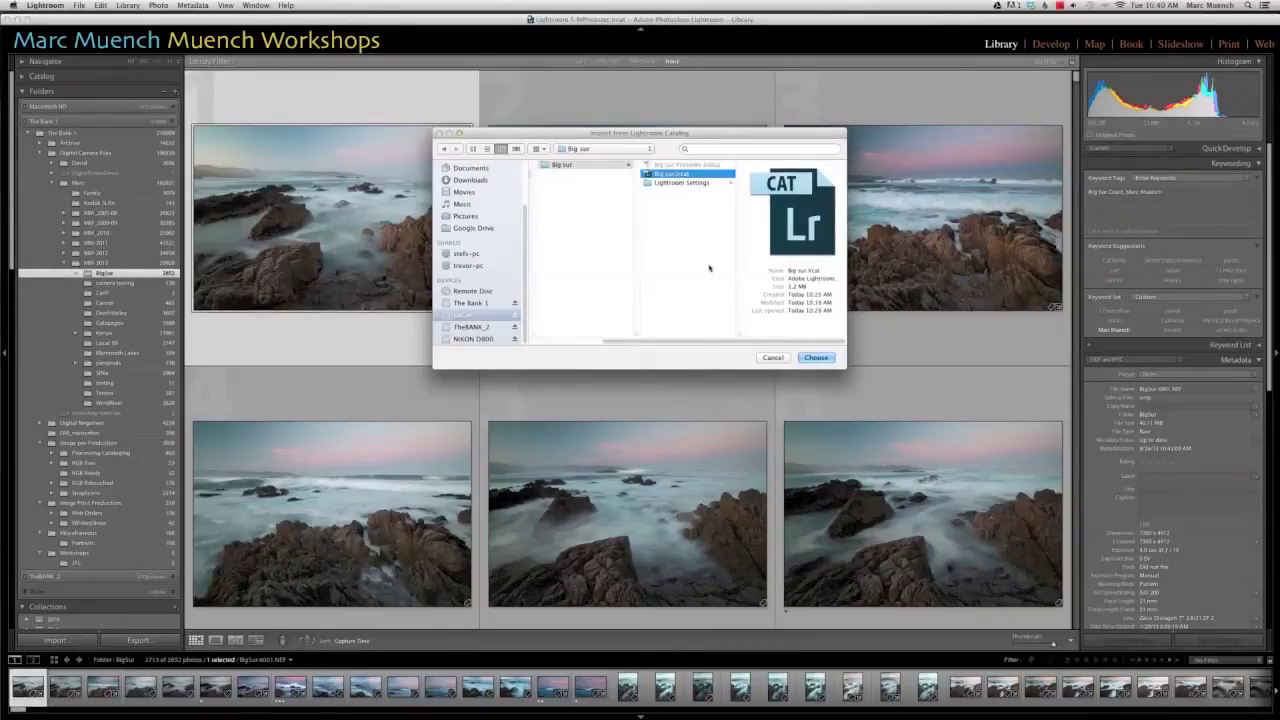
click(815, 357)
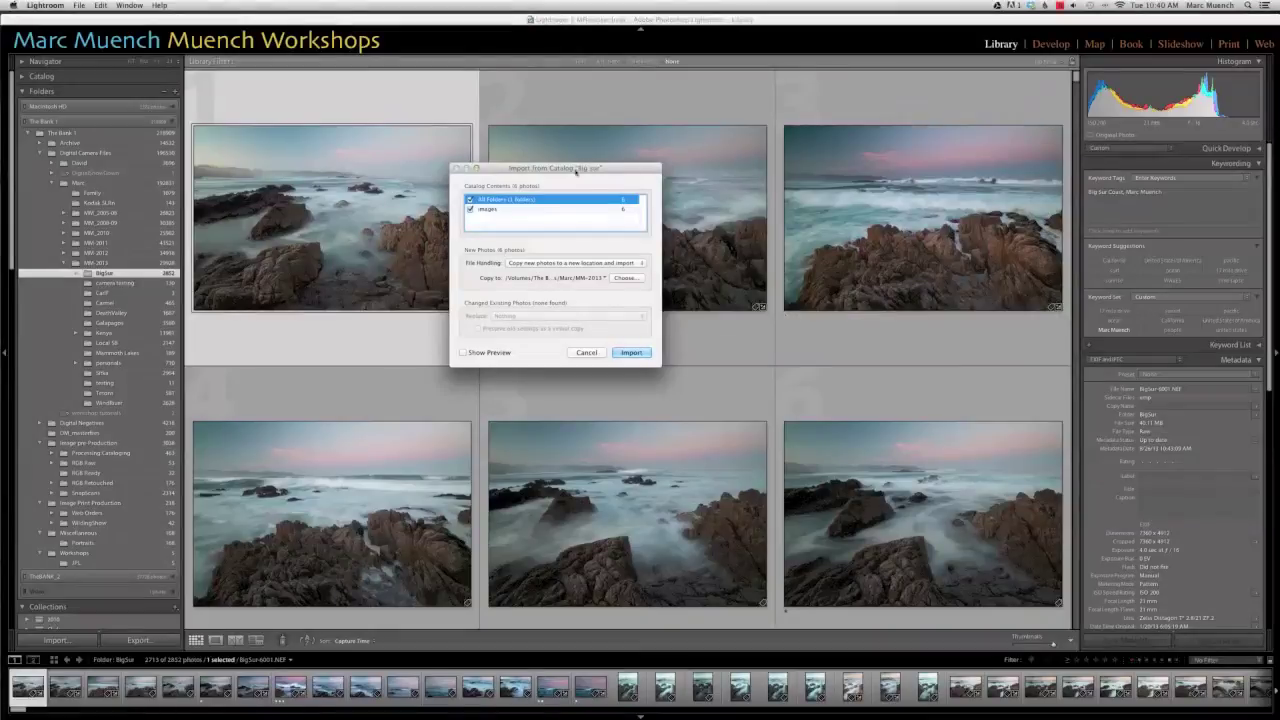
Import the catalog's photos by copying them to a new location, with the MM-2013 folder on The Bank 1 as the destination
drag(580, 171, 665, 183)
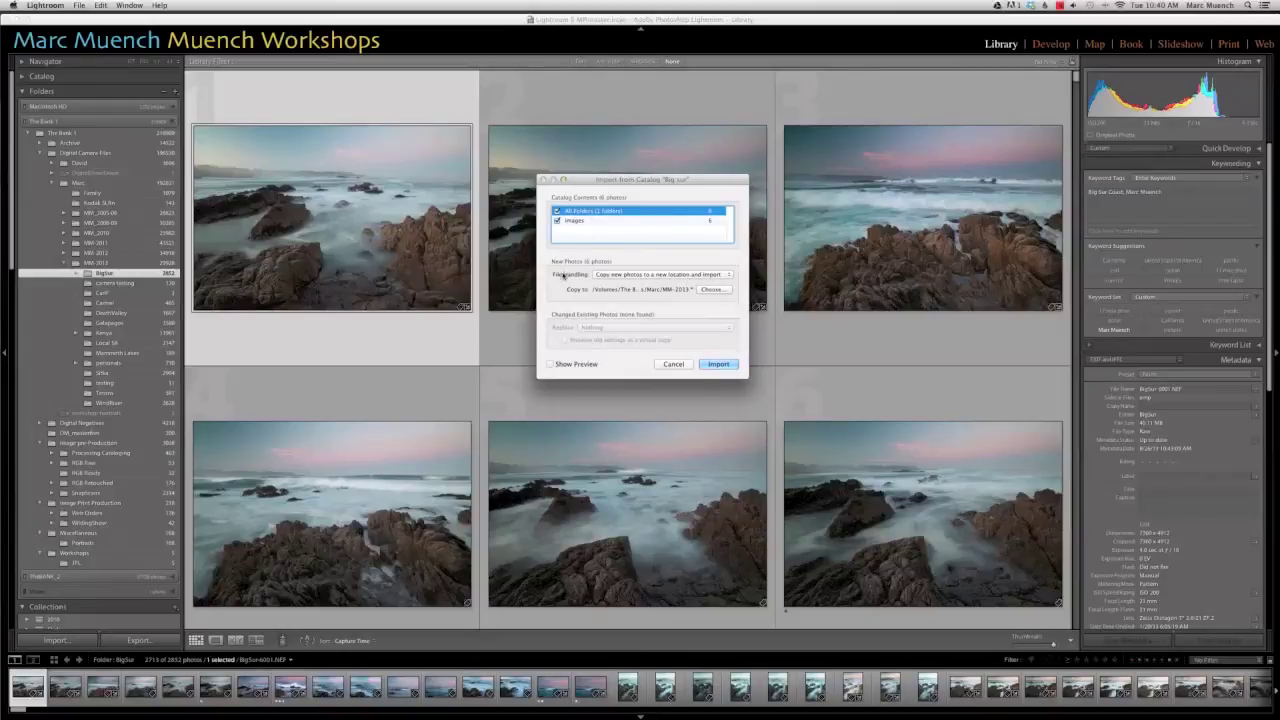
click(631, 275)
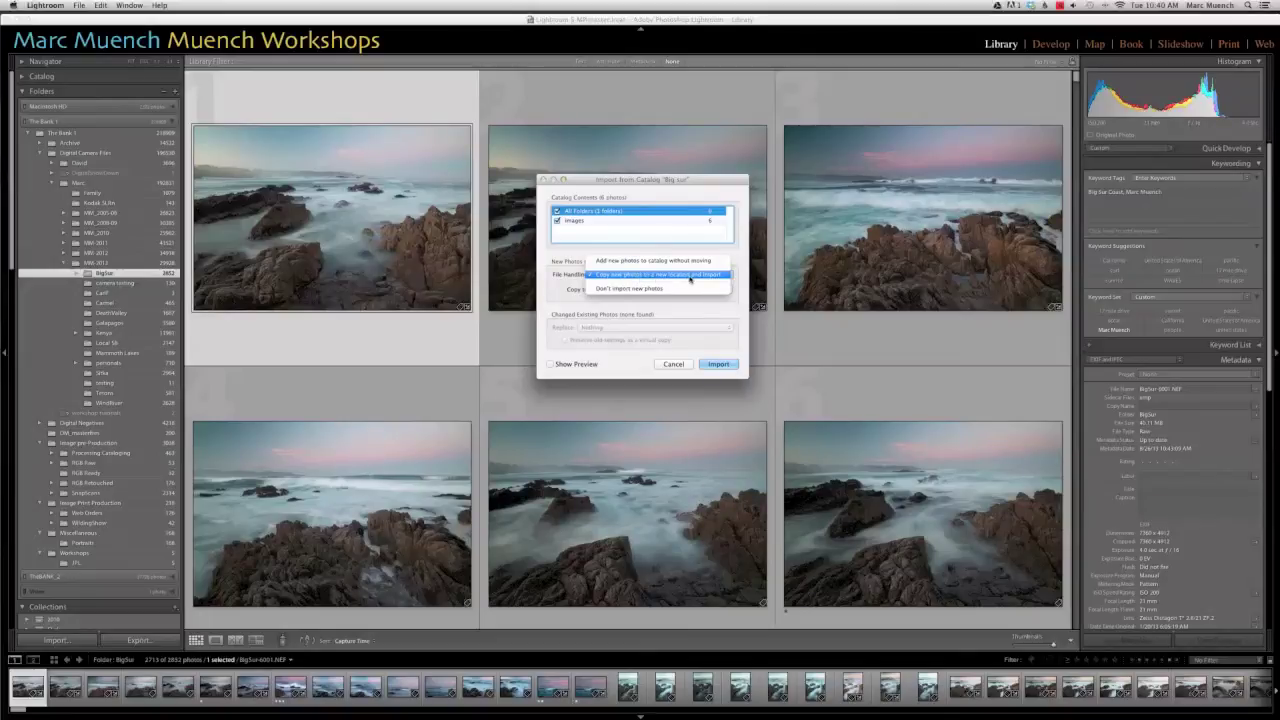
click(689, 275)
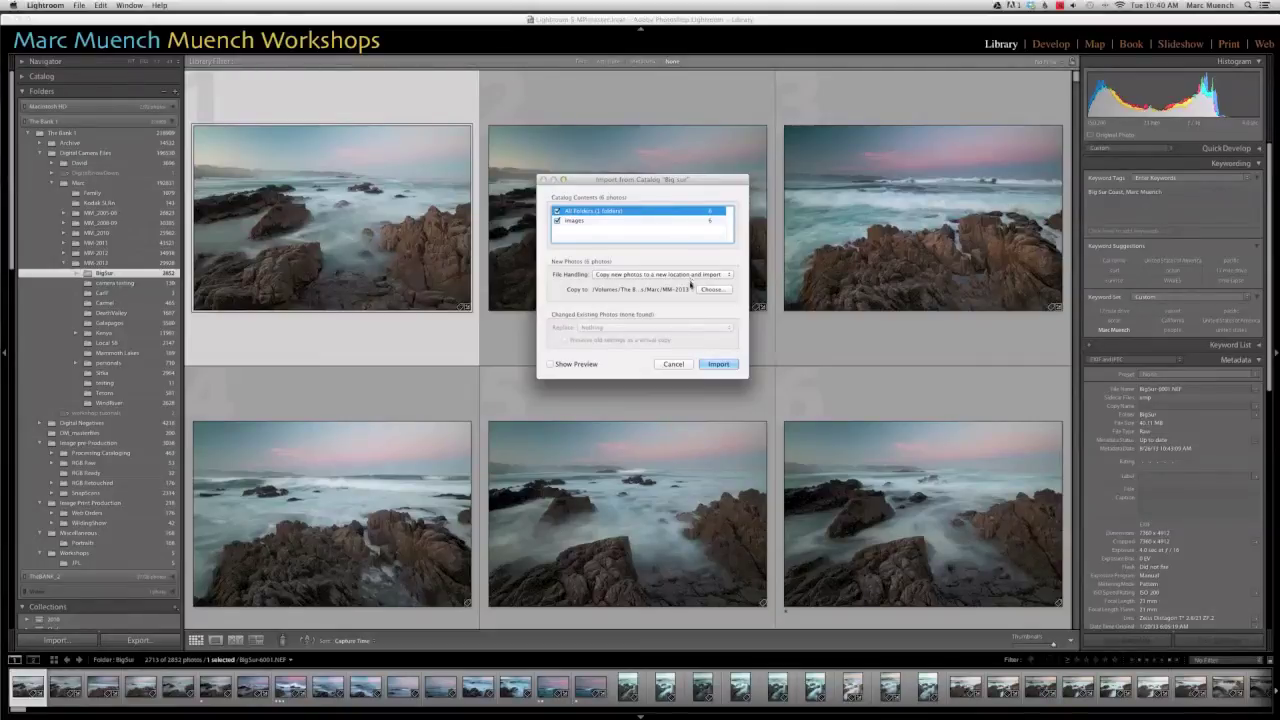
click(707, 290)
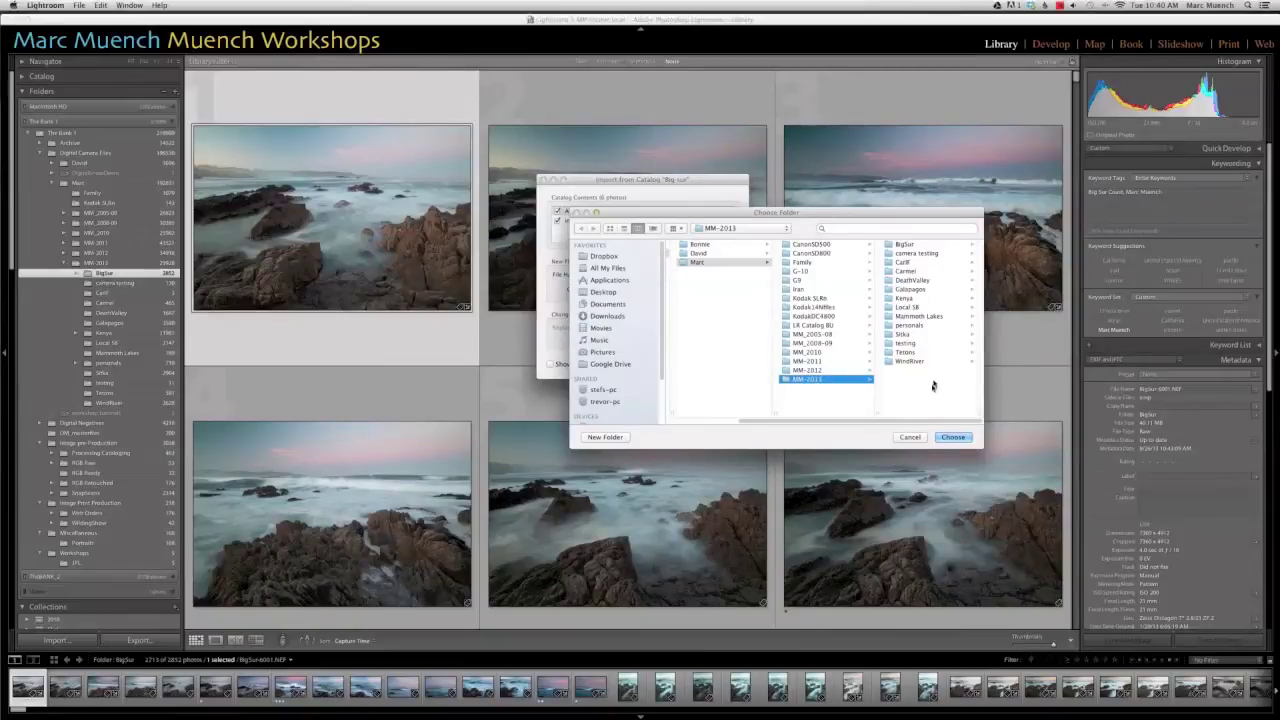
click(953, 437)
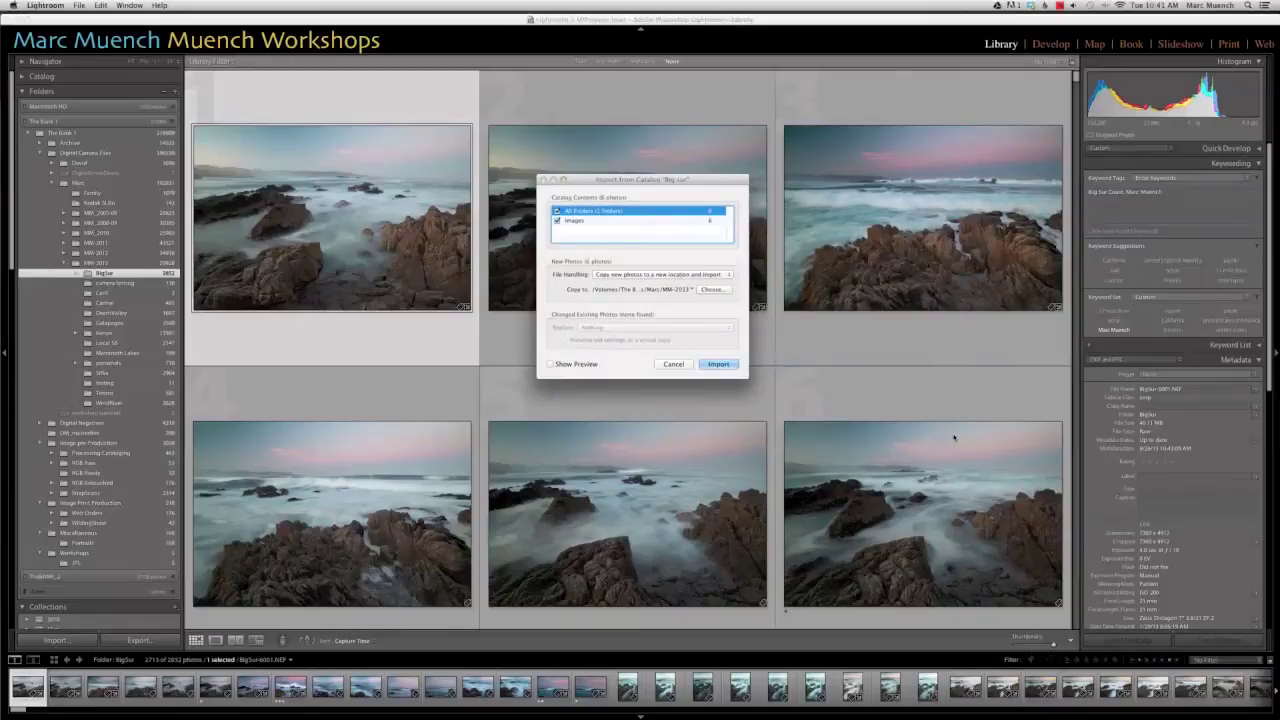
click(716, 364)
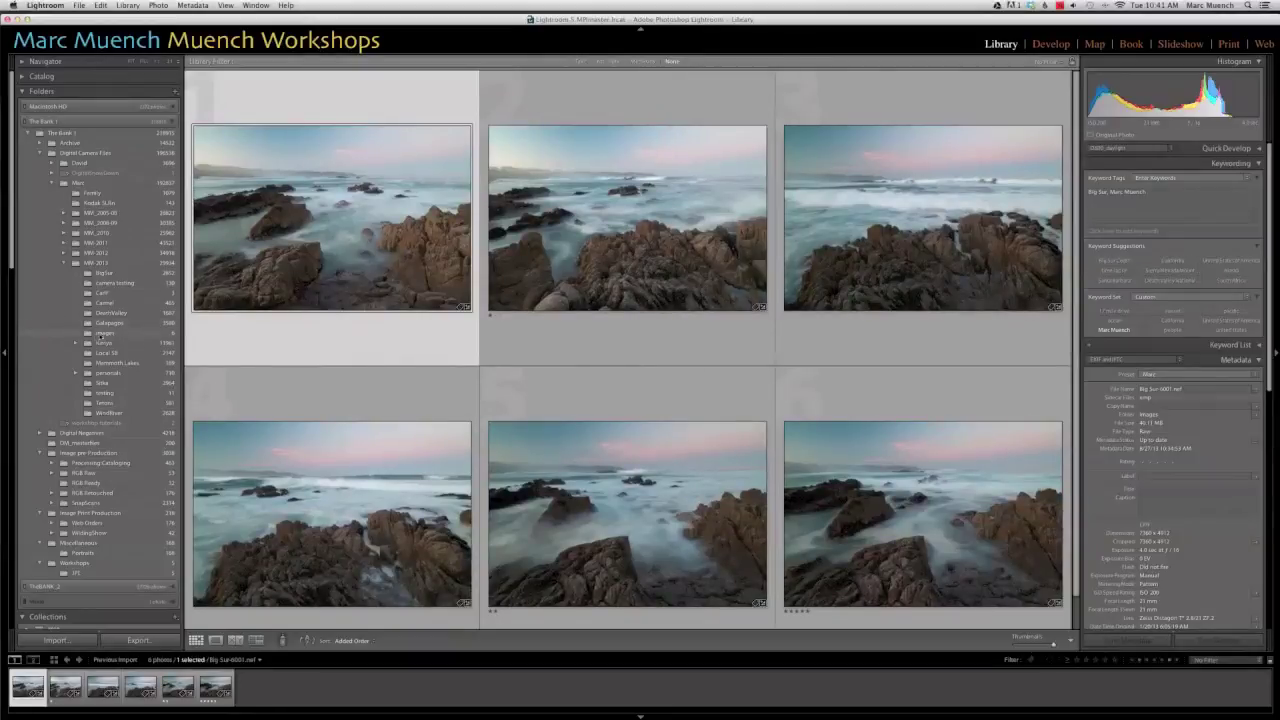
Display the imported images folder under MM-2013 and rename it as test
click(88, 334)
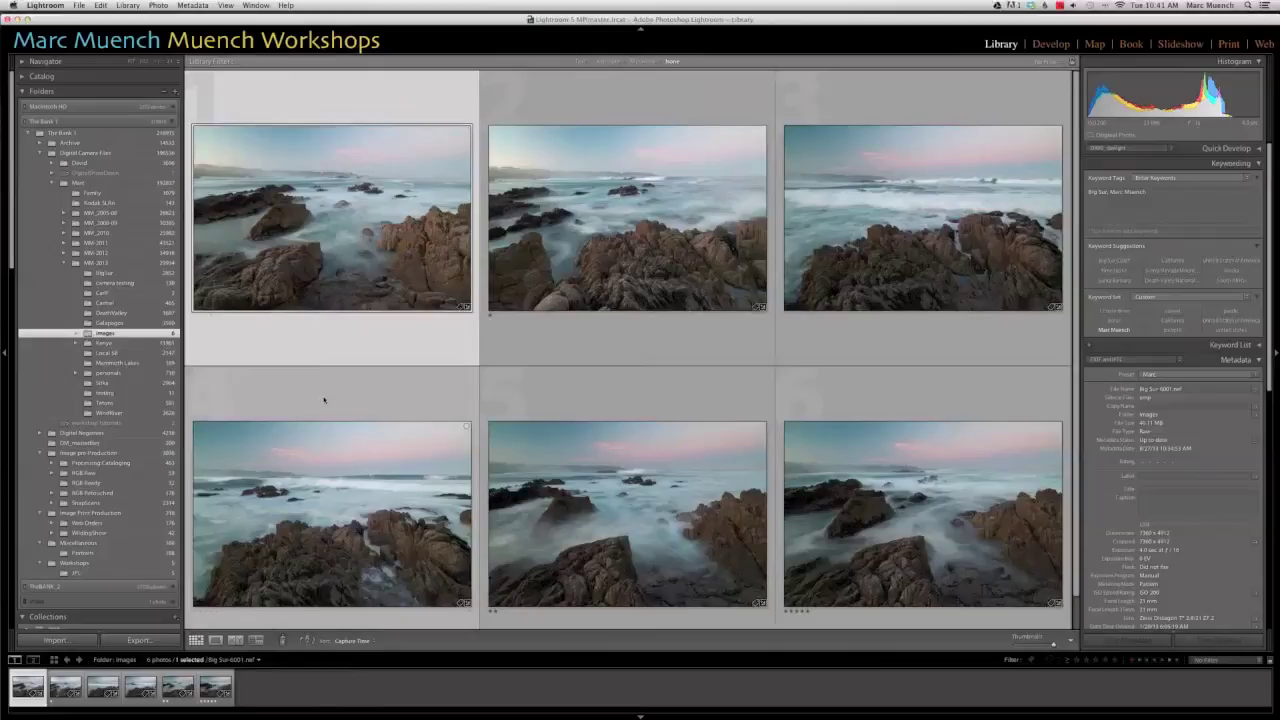
scroll(323, 400, down, 1)
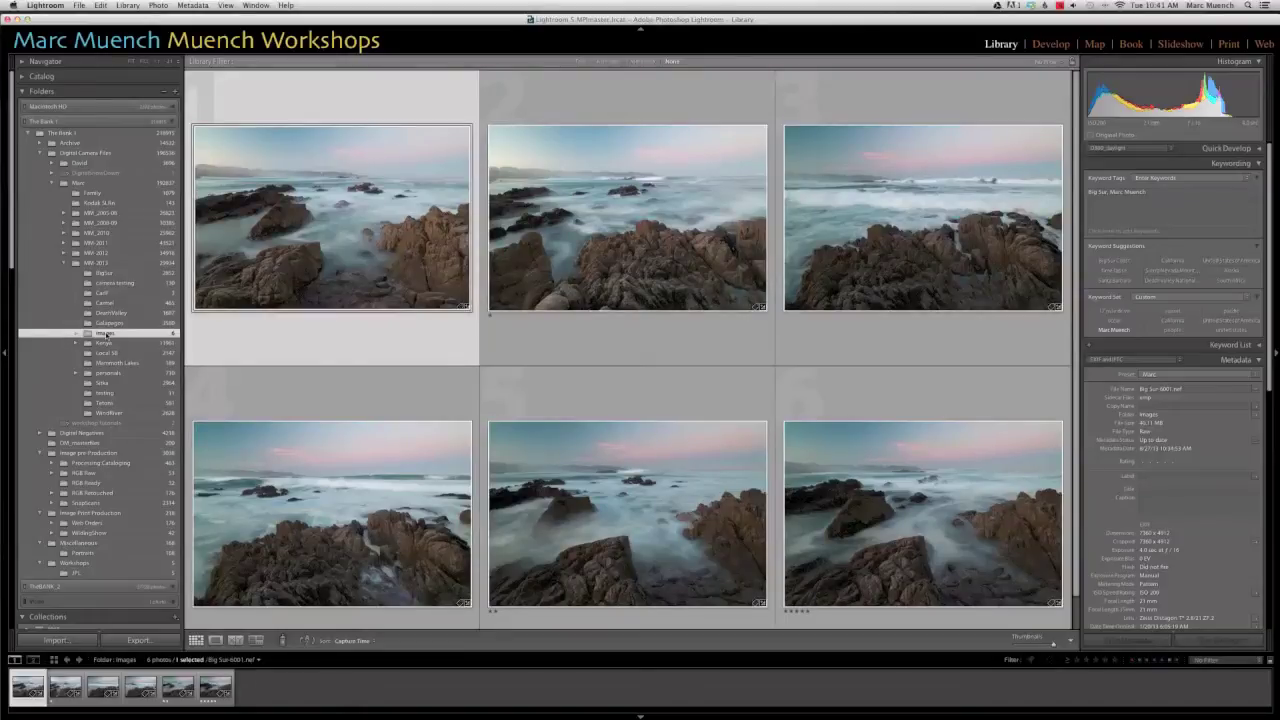
right_click(107, 334)
click(125, 350)
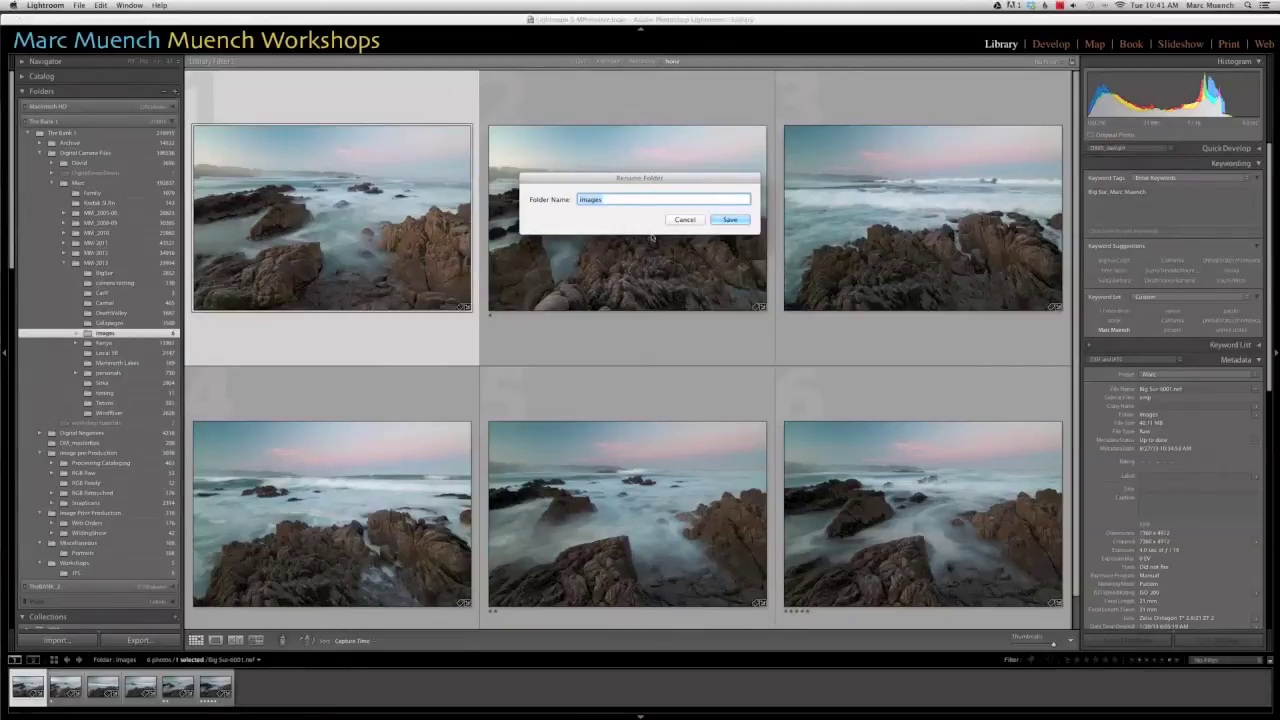
text(test)
key(Return)
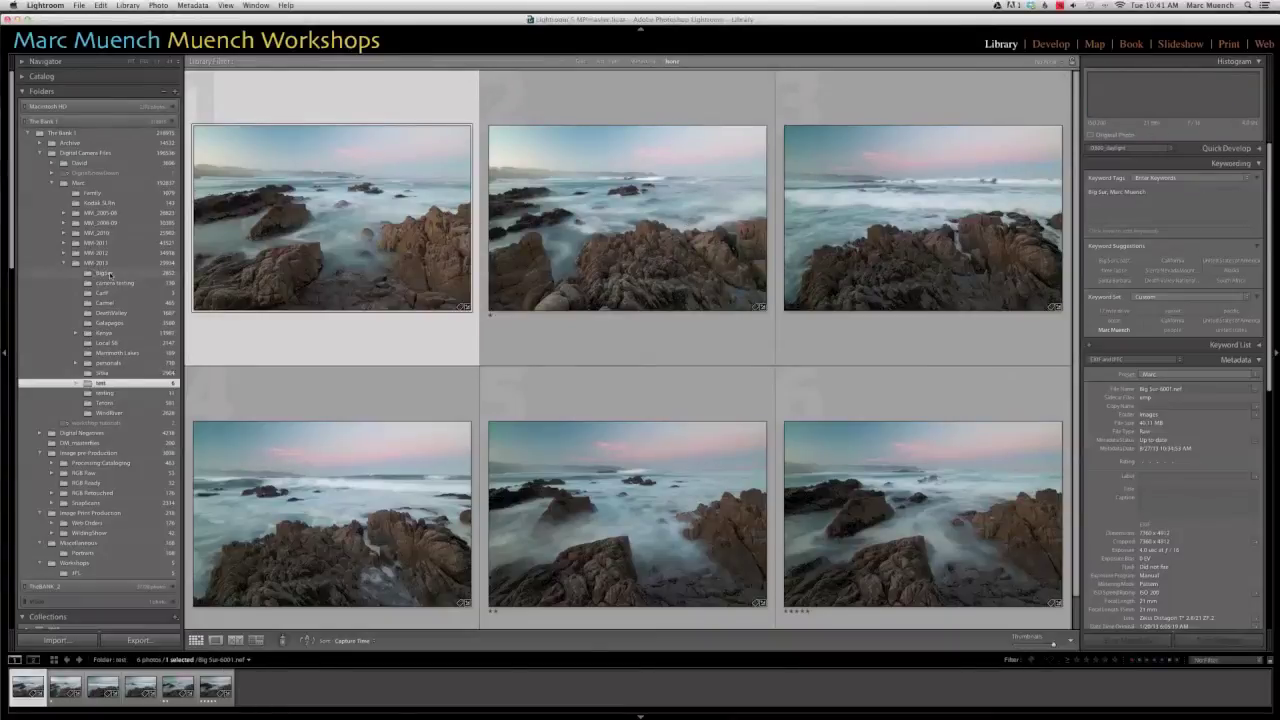
Compare the BigSur folder with the test folder, and check the star ratings on the second, fifth and sixth test photos
click(108, 273)
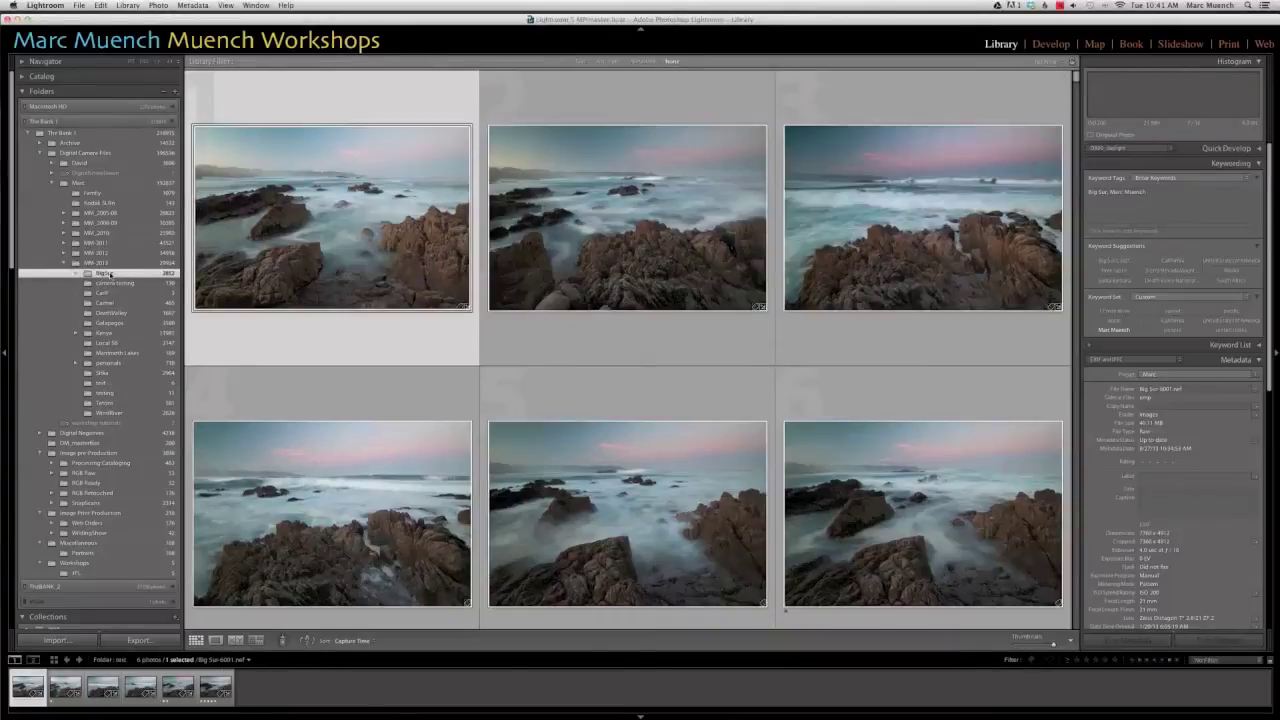
click(101, 383)
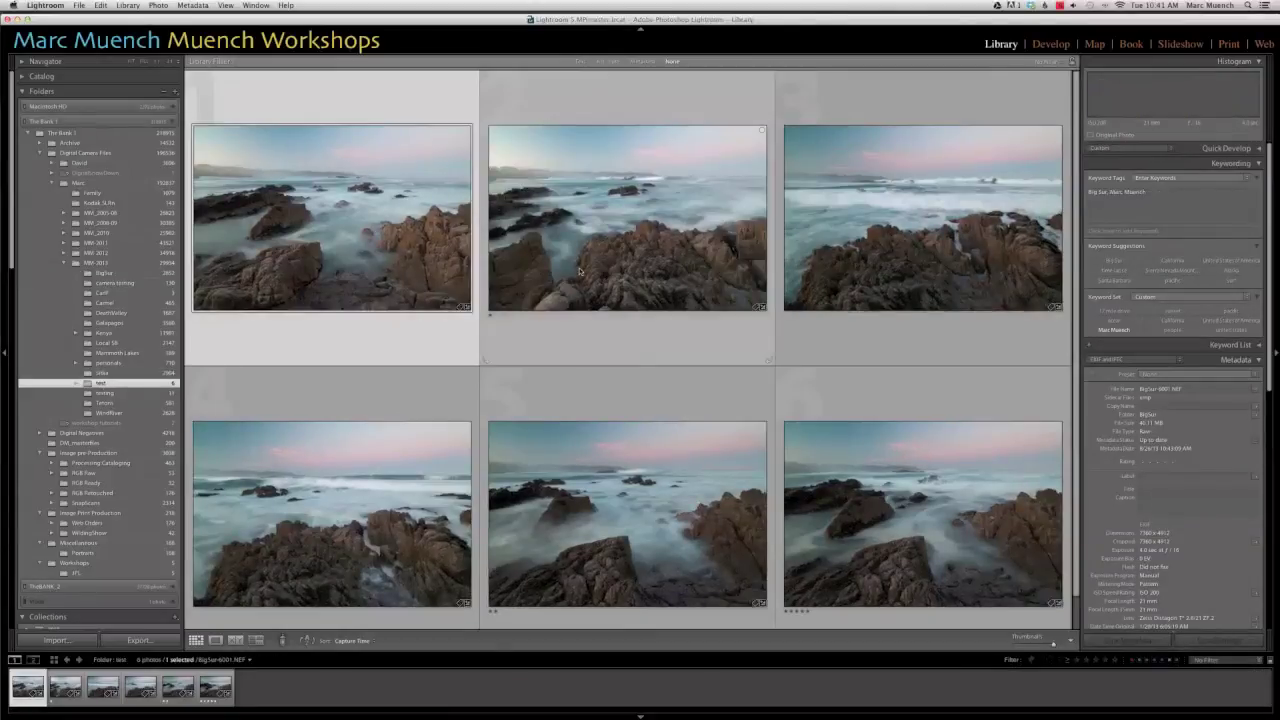
click(488, 321)
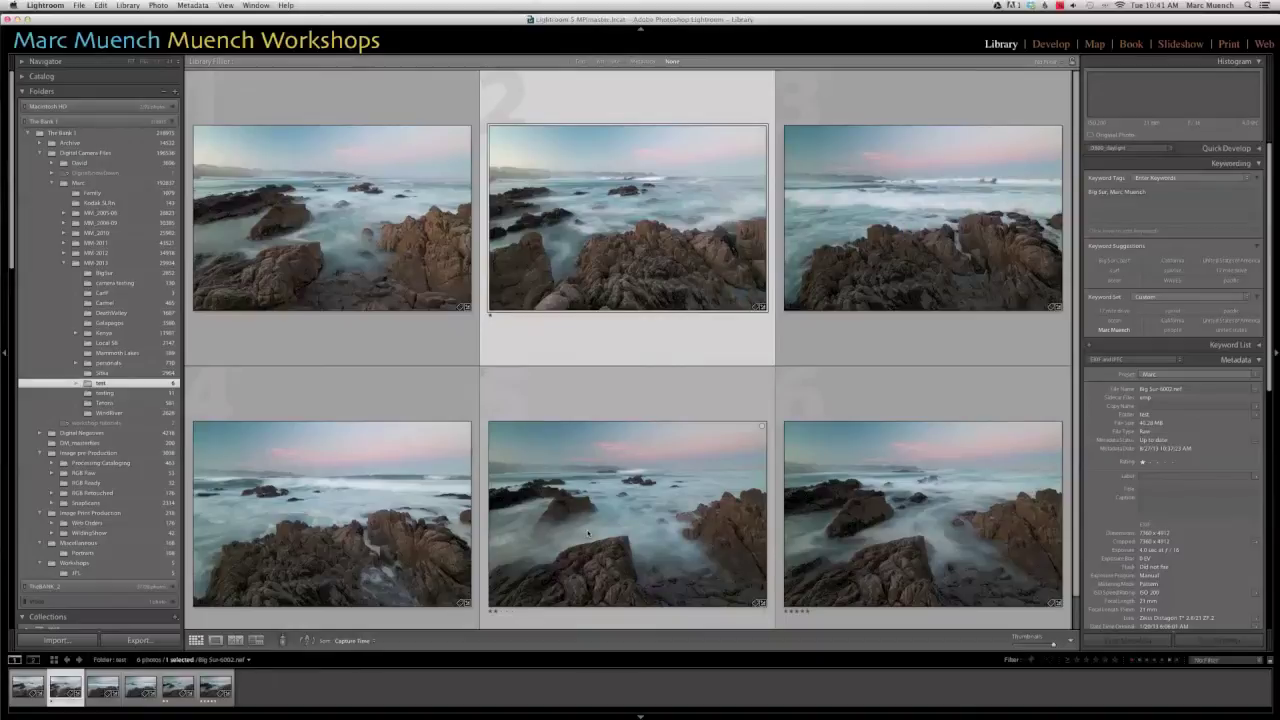
key(Down)
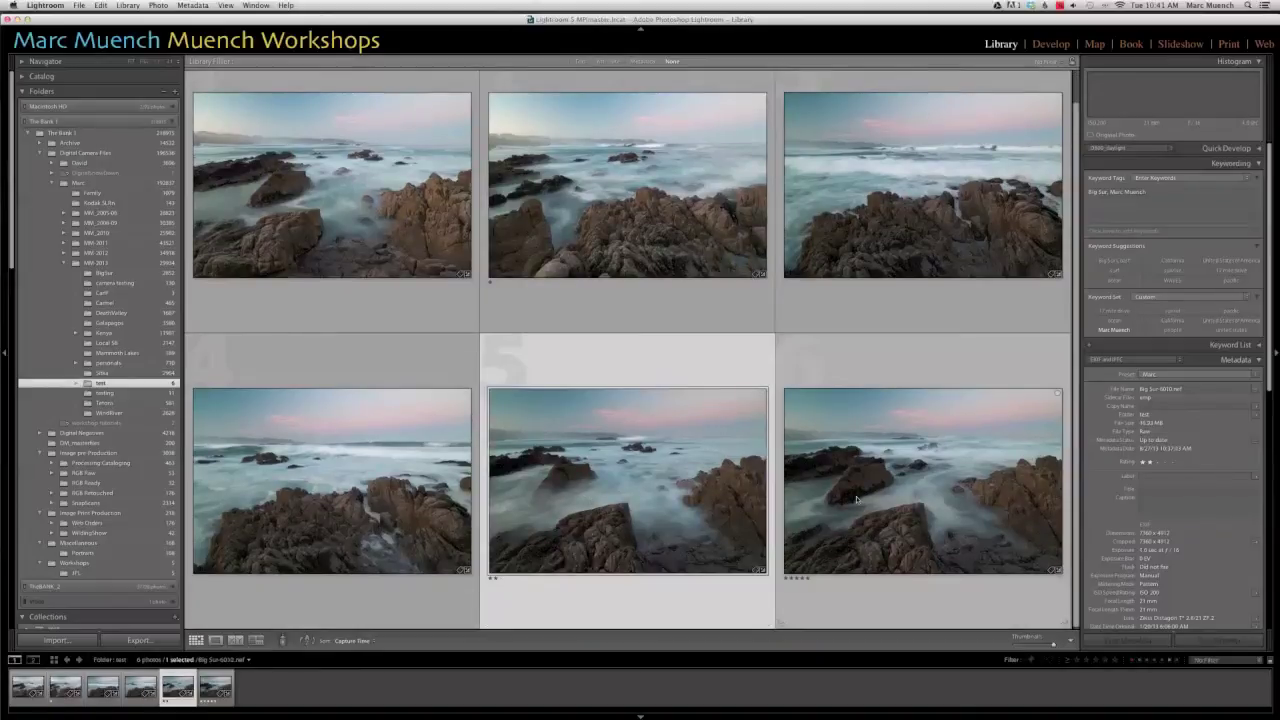
key(Right)
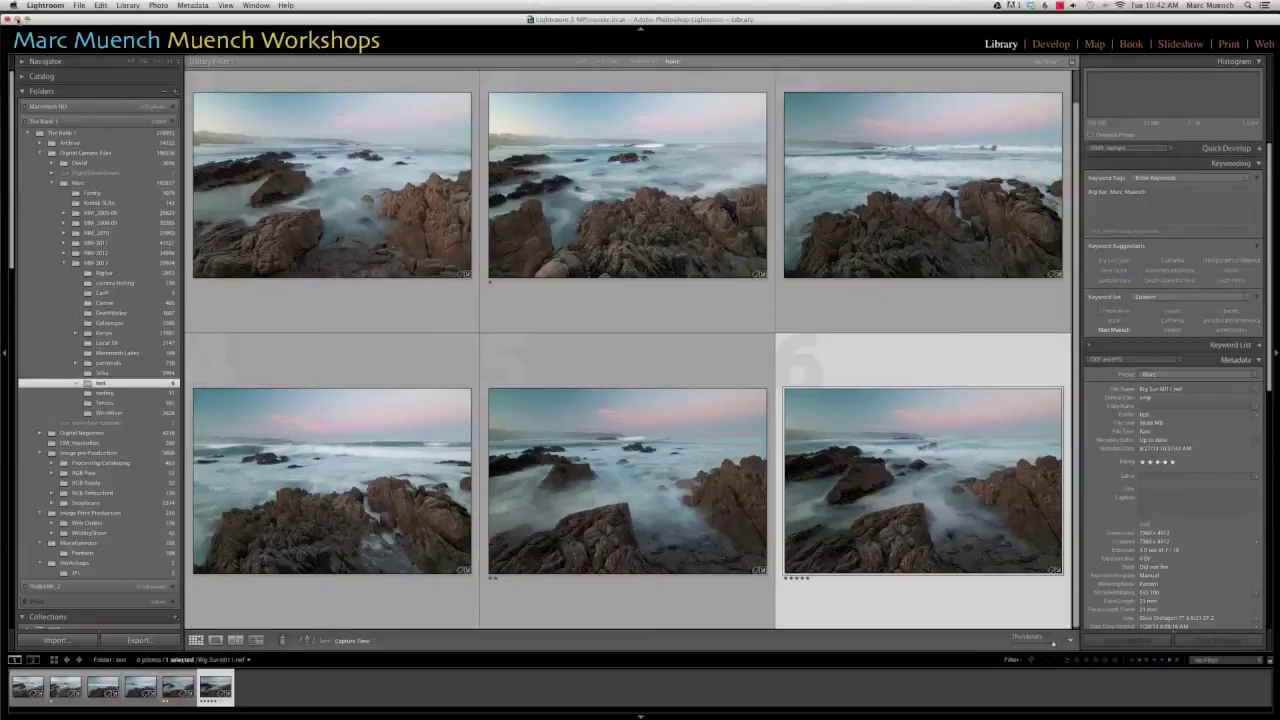
Minimize Lightroom, close the Lightroom 5 Finder window and eject the NIKON D800 card from the desktop
key(l)
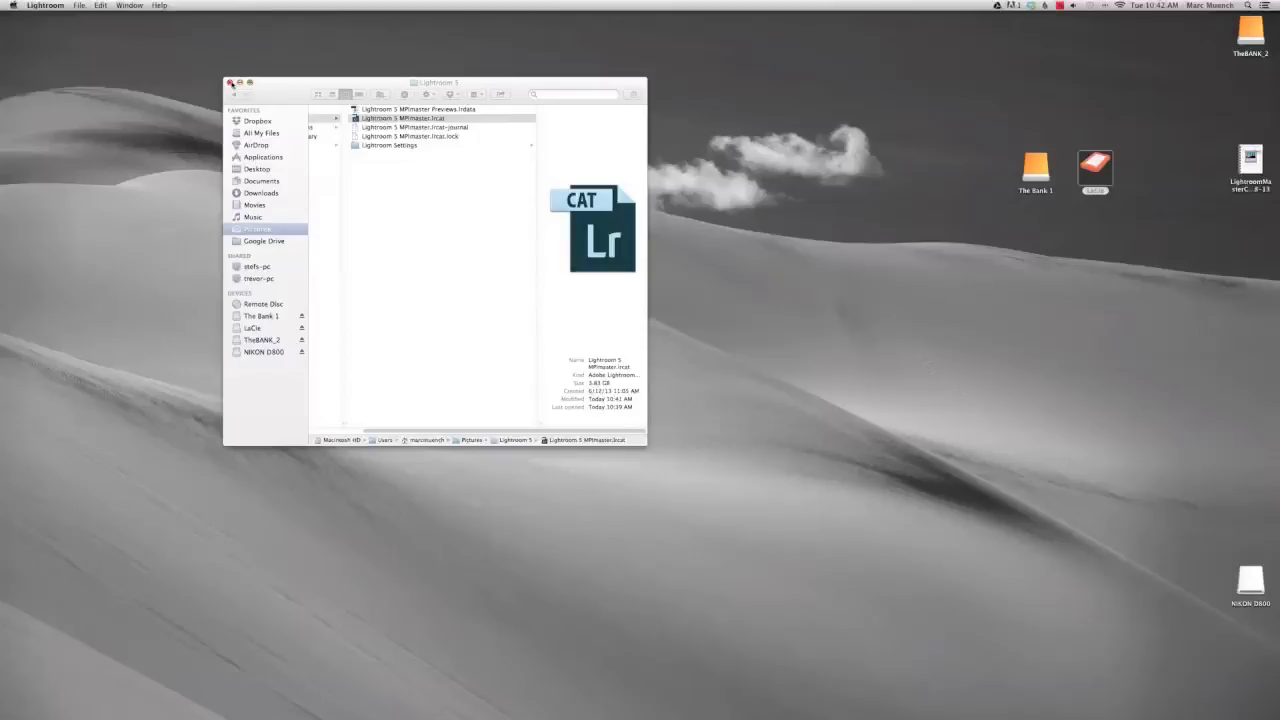
click(230, 83)
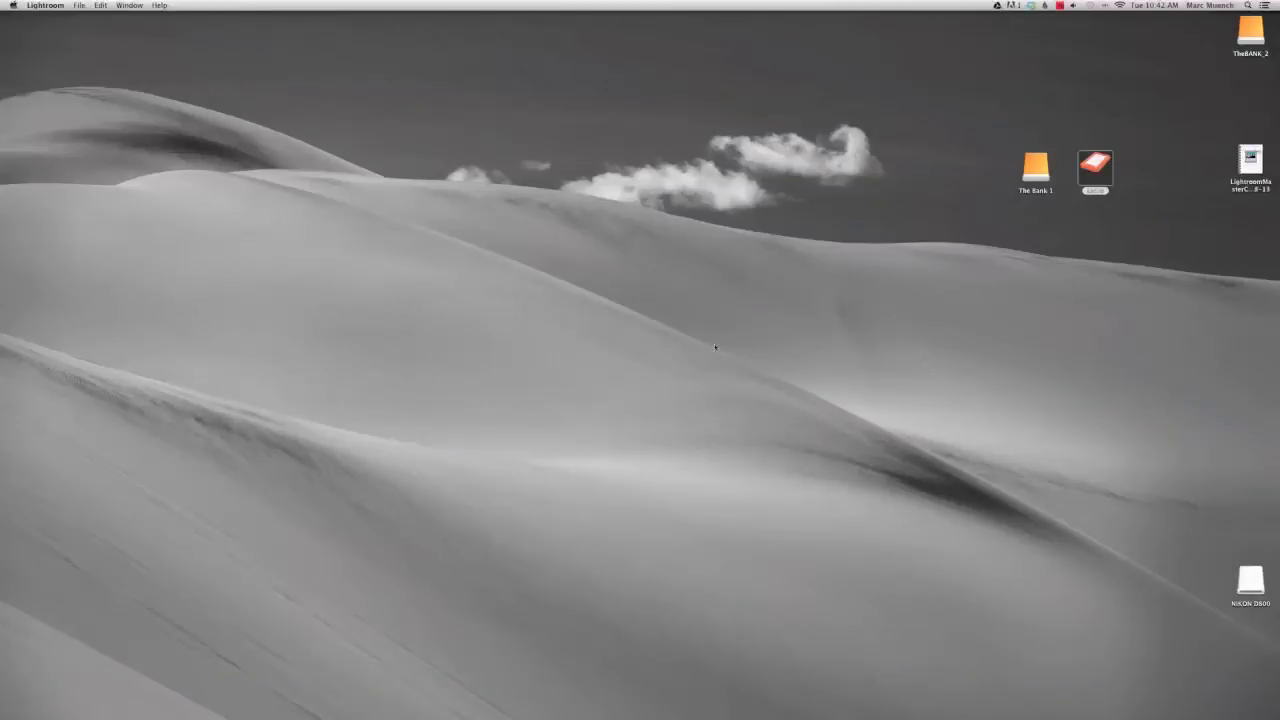
click(1251, 585)
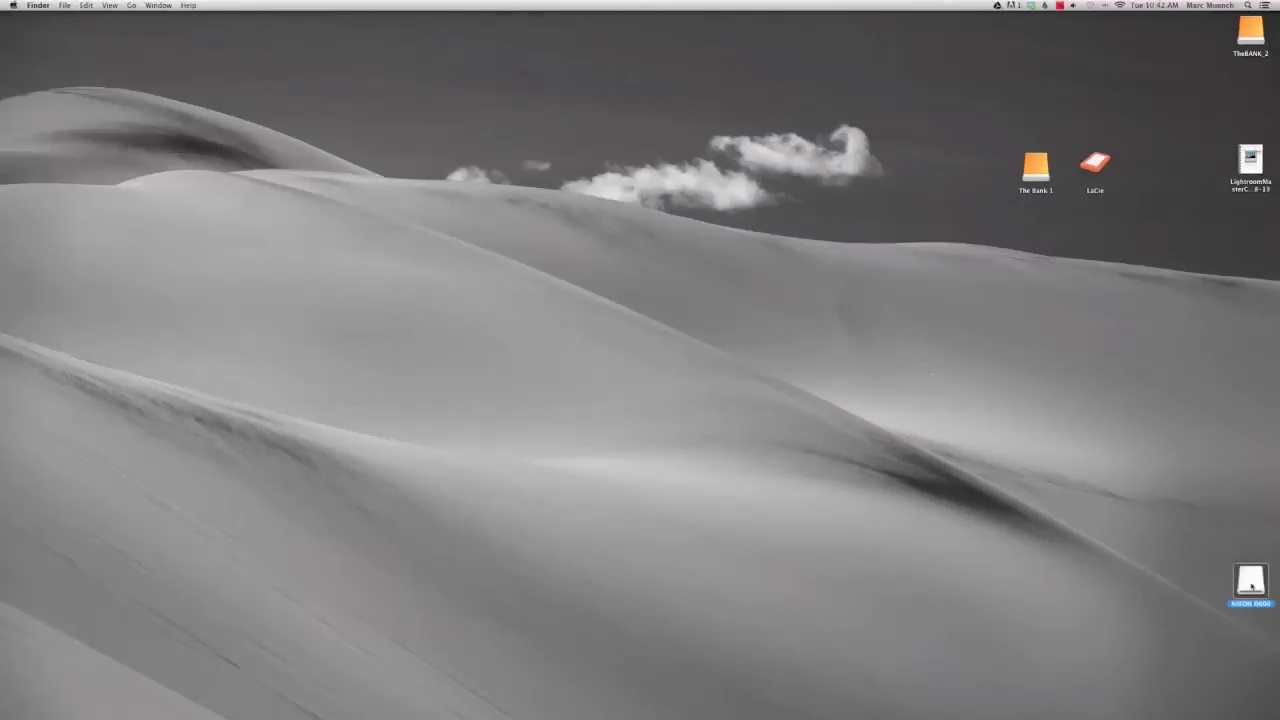
right_click(1251, 585)
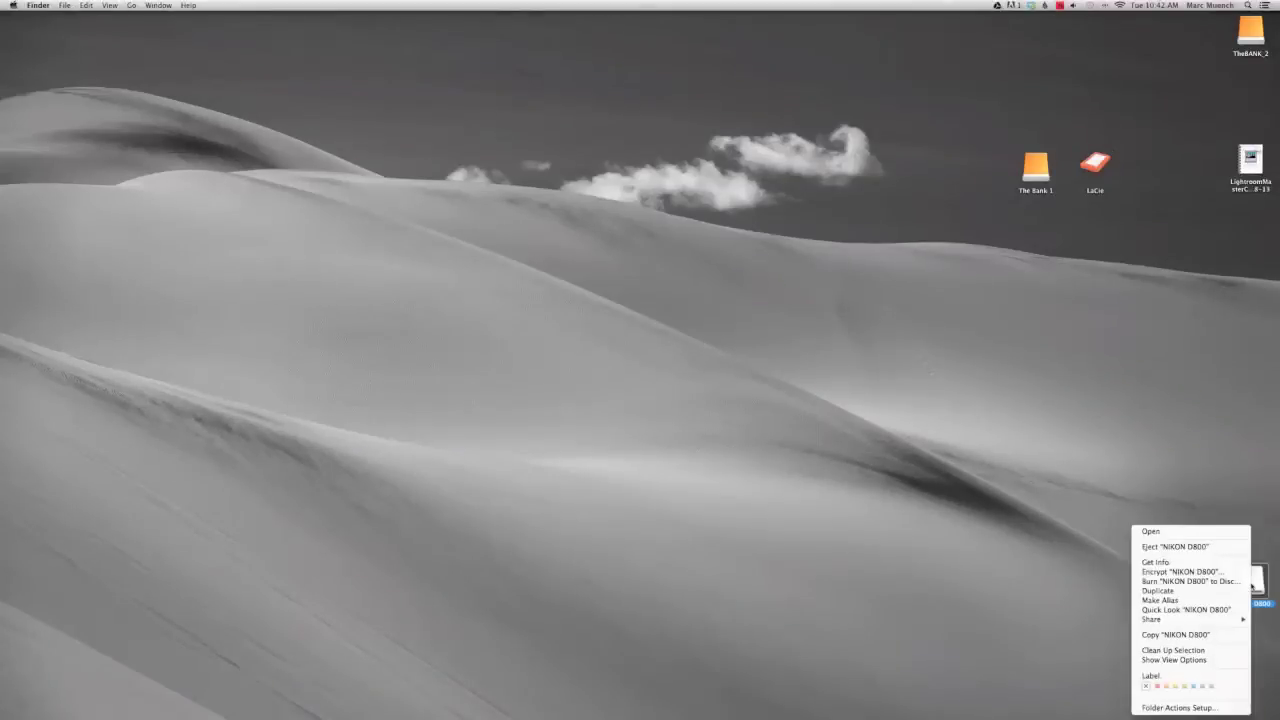
click(1203, 548)
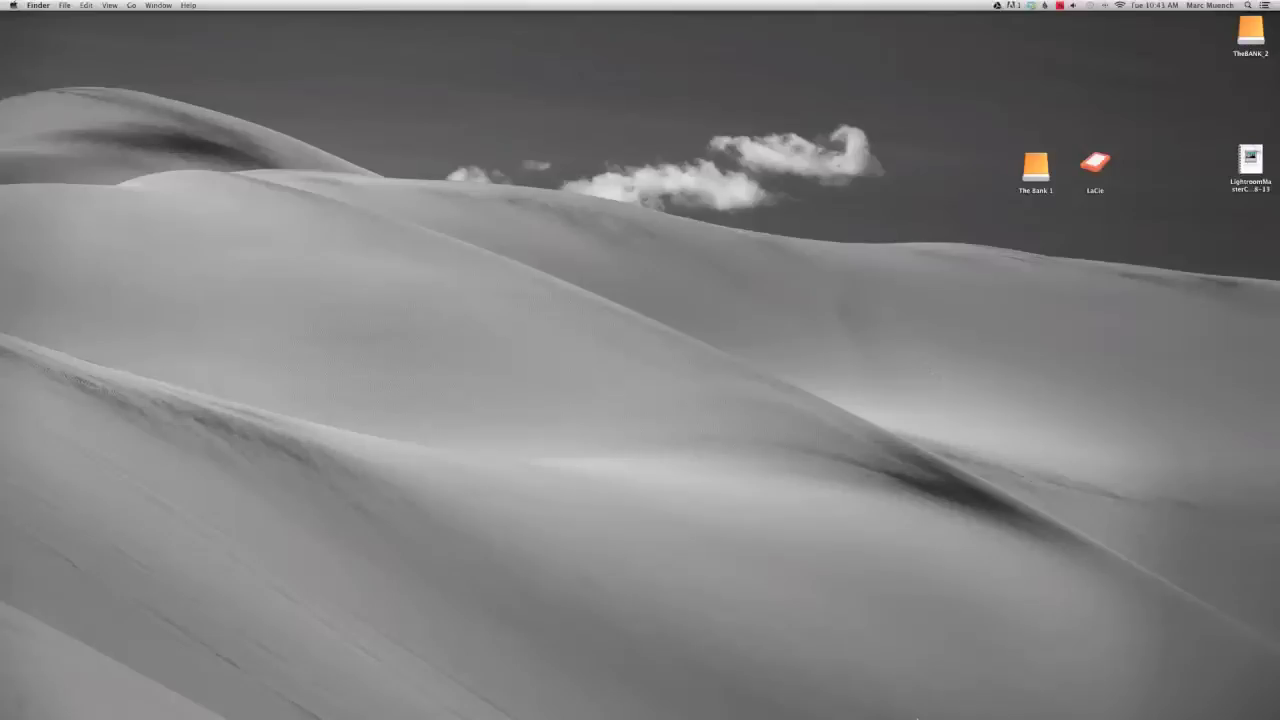
Bring the Lightroom window back up and select the fifth photo in the test folder
mouse_move(916, 716)
click(914, 690)
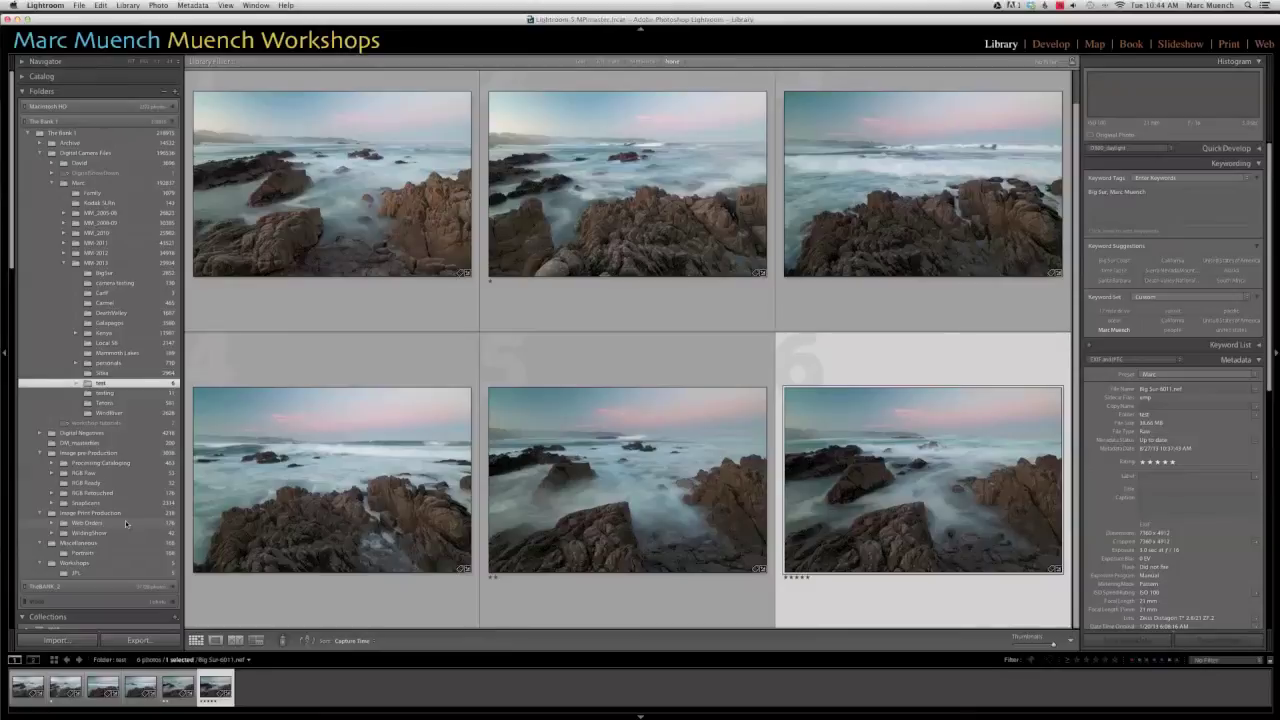
click(572, 502)
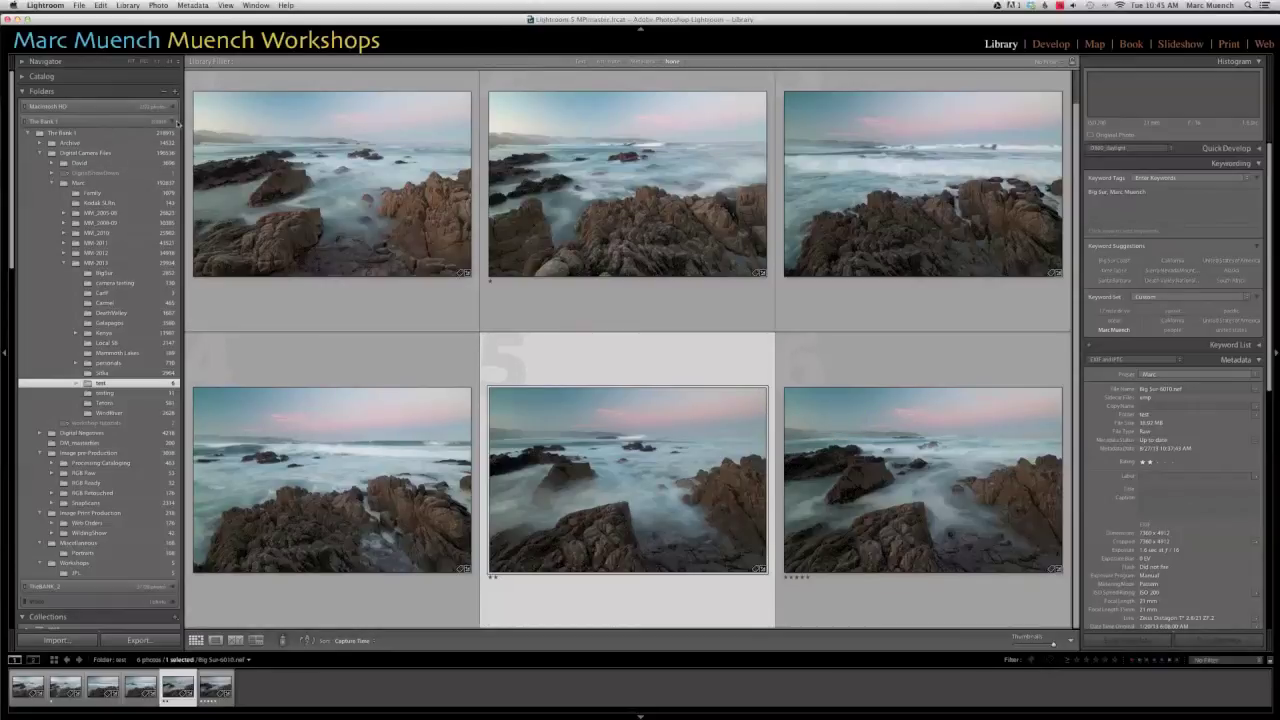
Collapse The Bank 1 folder tree and the Collections list, and move the Lightroom window aside to uncover part of the desktop
click(171, 122)
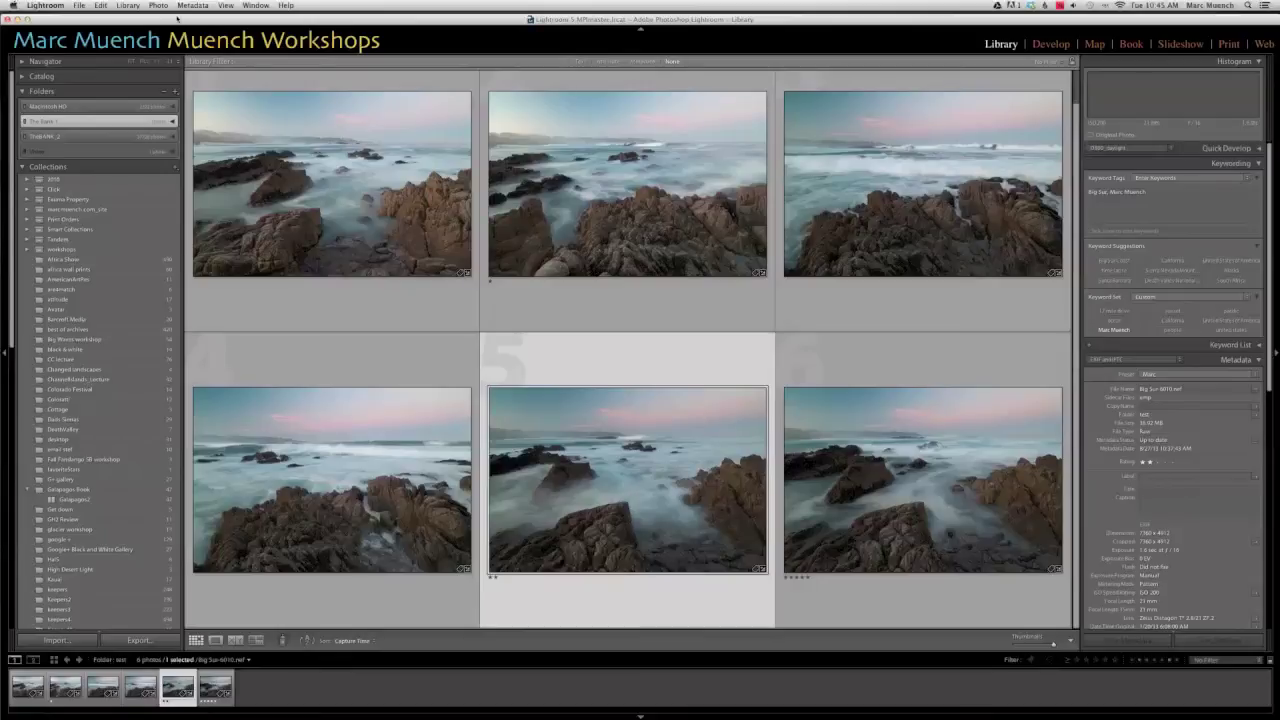
drag(202, 18, 685, 52)
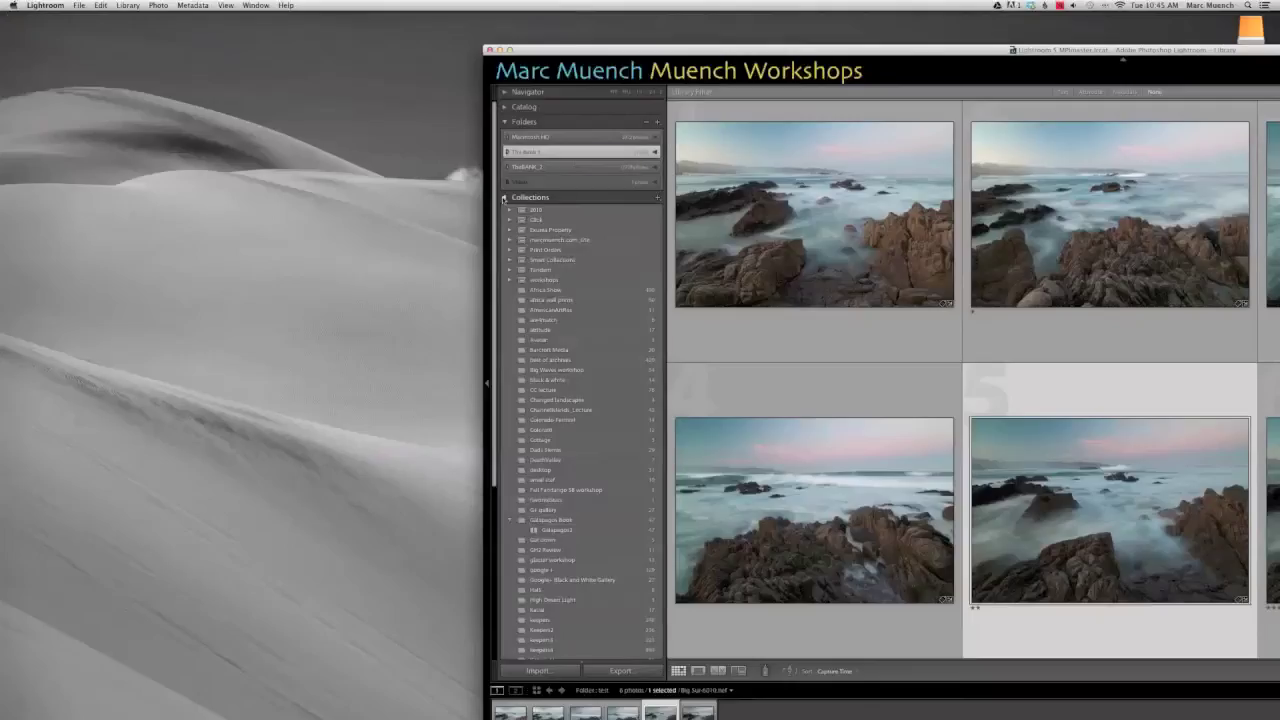
click(530, 197)
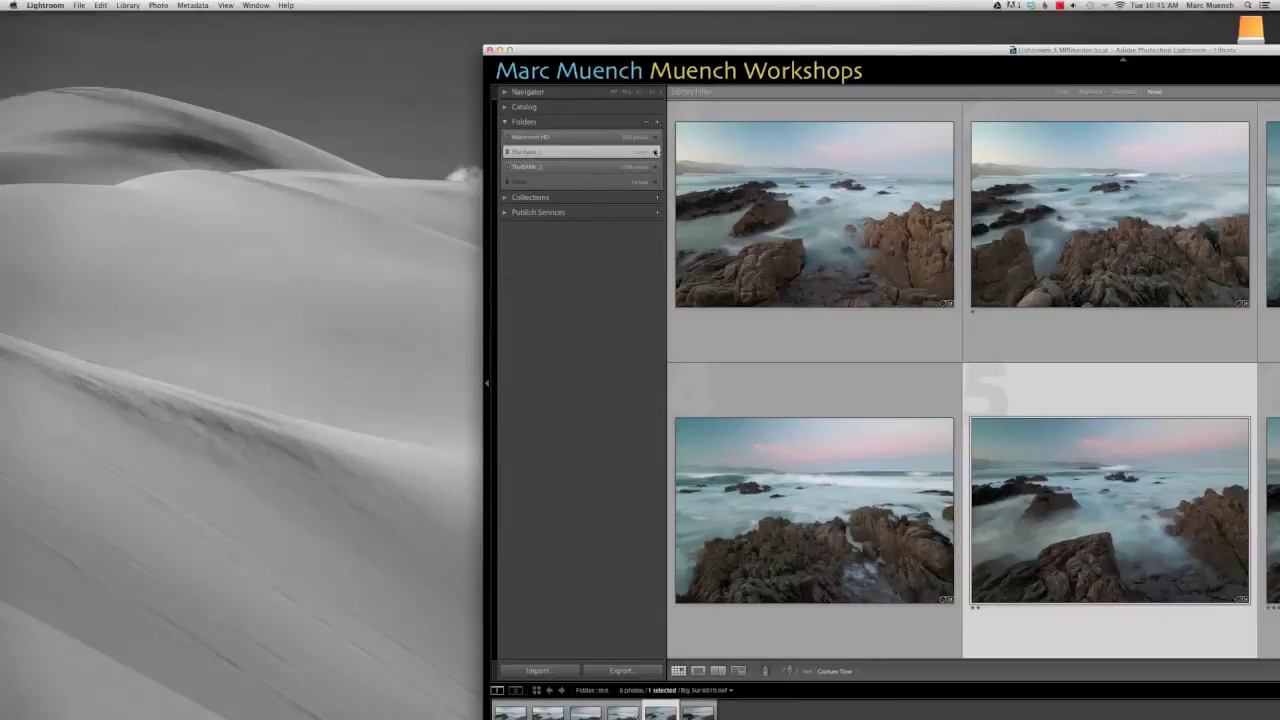
Briefly expand and recollapse The Bank 1, and expand TheBANK_2 to examine its folders
click(655, 151)
click(655, 151)
click(656, 169)
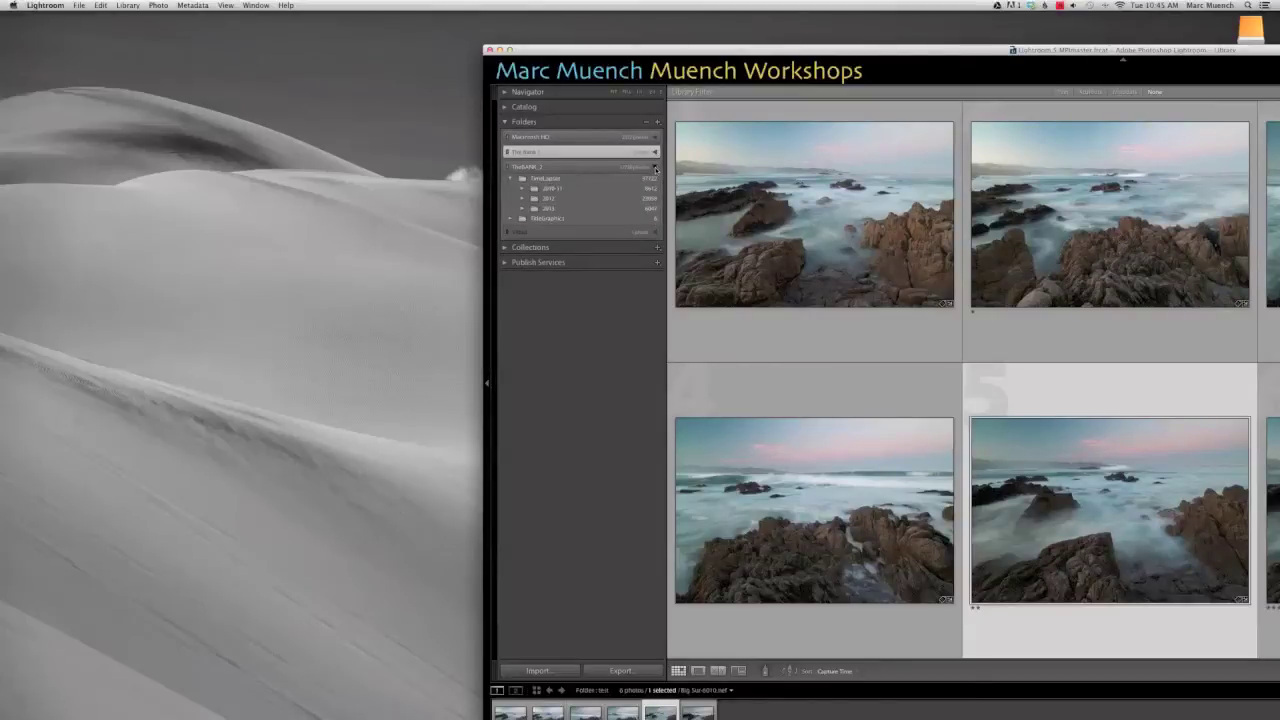
Collapse TheBANK_2 and briefly expand Macintosh HD to examine its folders and the options available for the missing 2010 folder
click(656, 169)
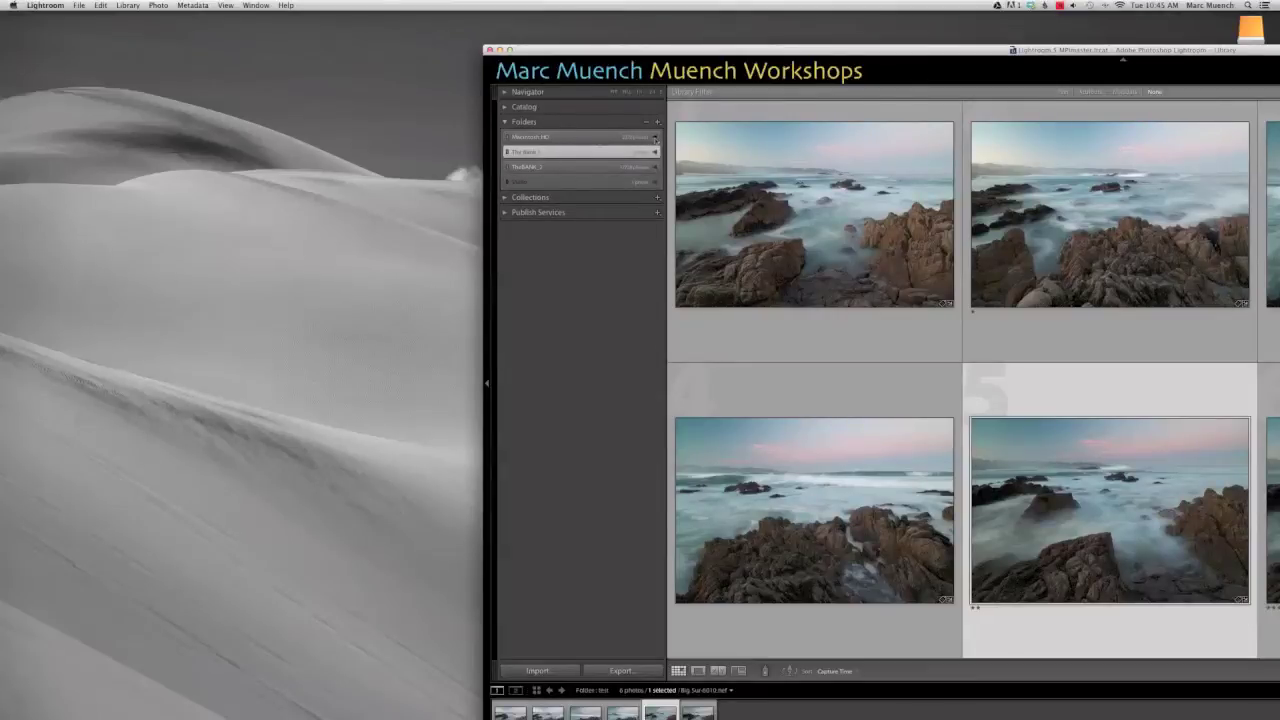
click(656, 140)
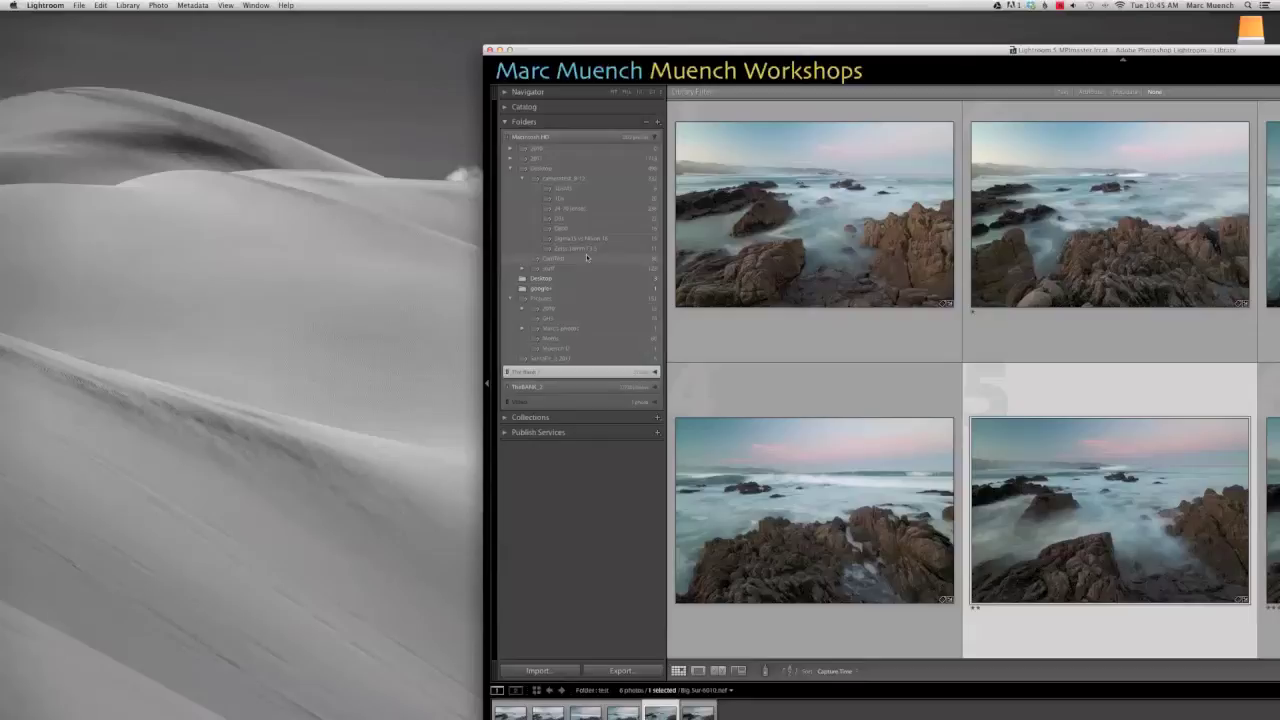
click(525, 150)
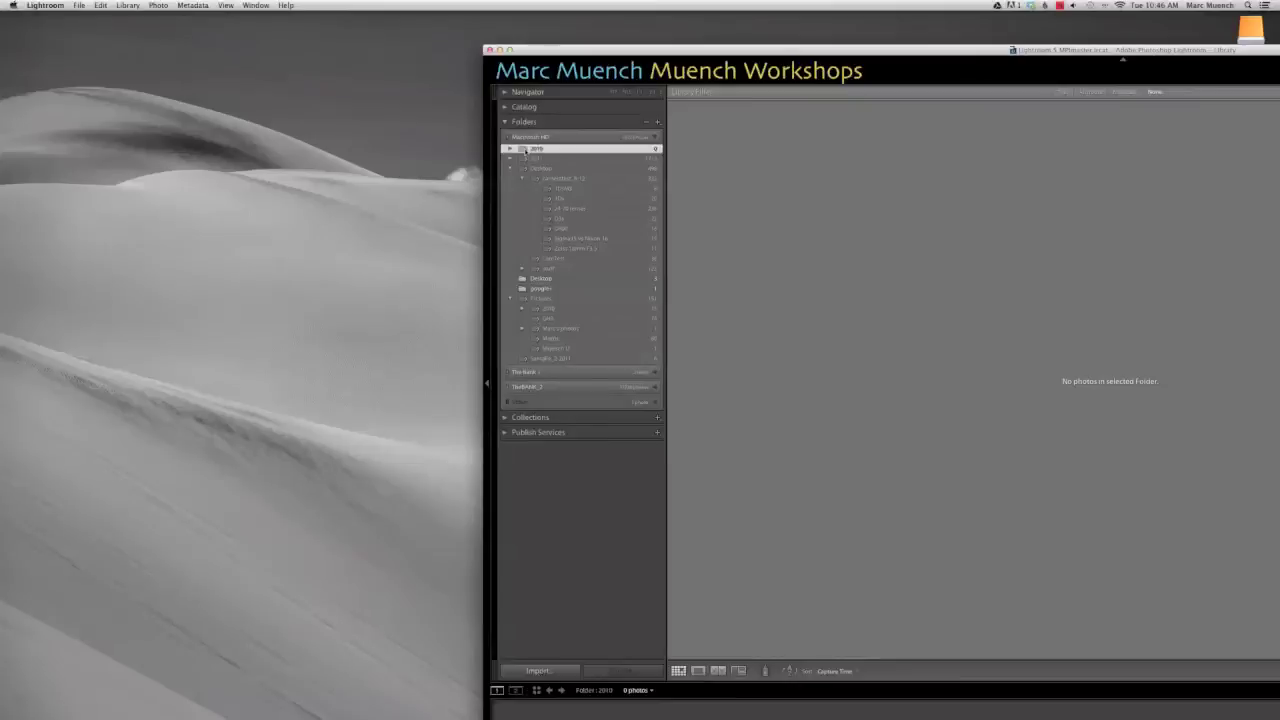
right_click(525, 150)
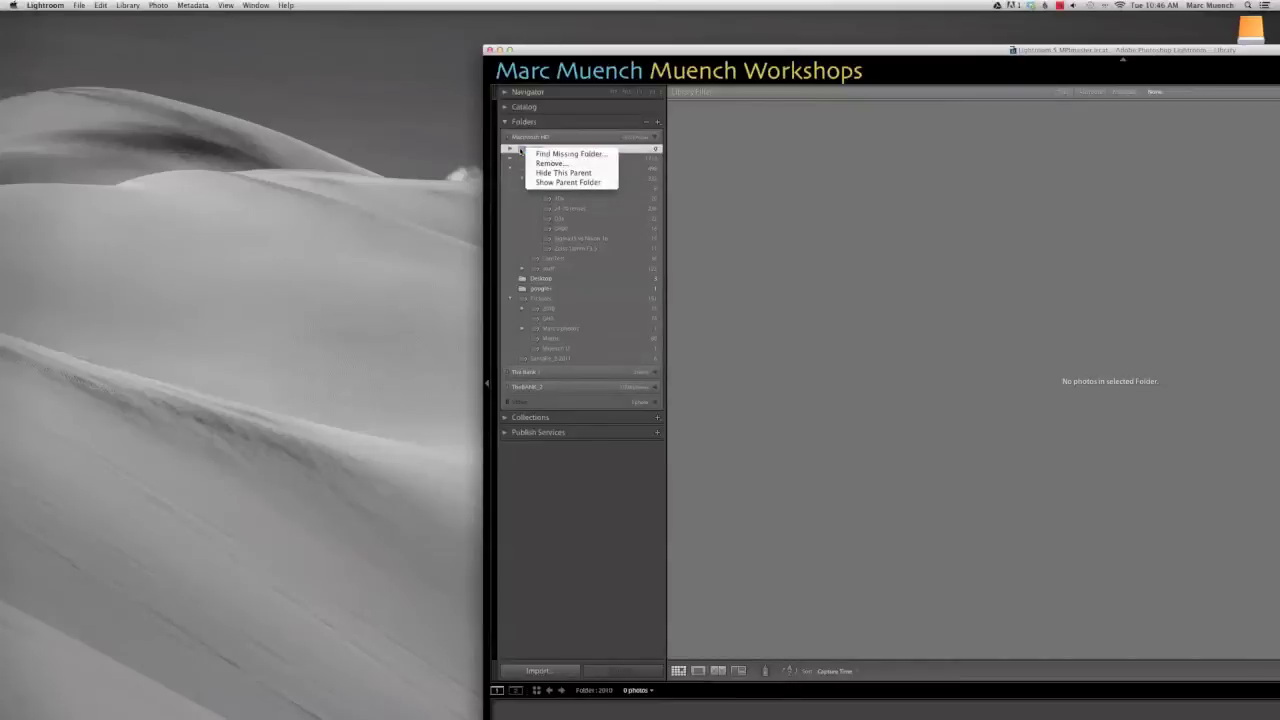
click(520, 149)
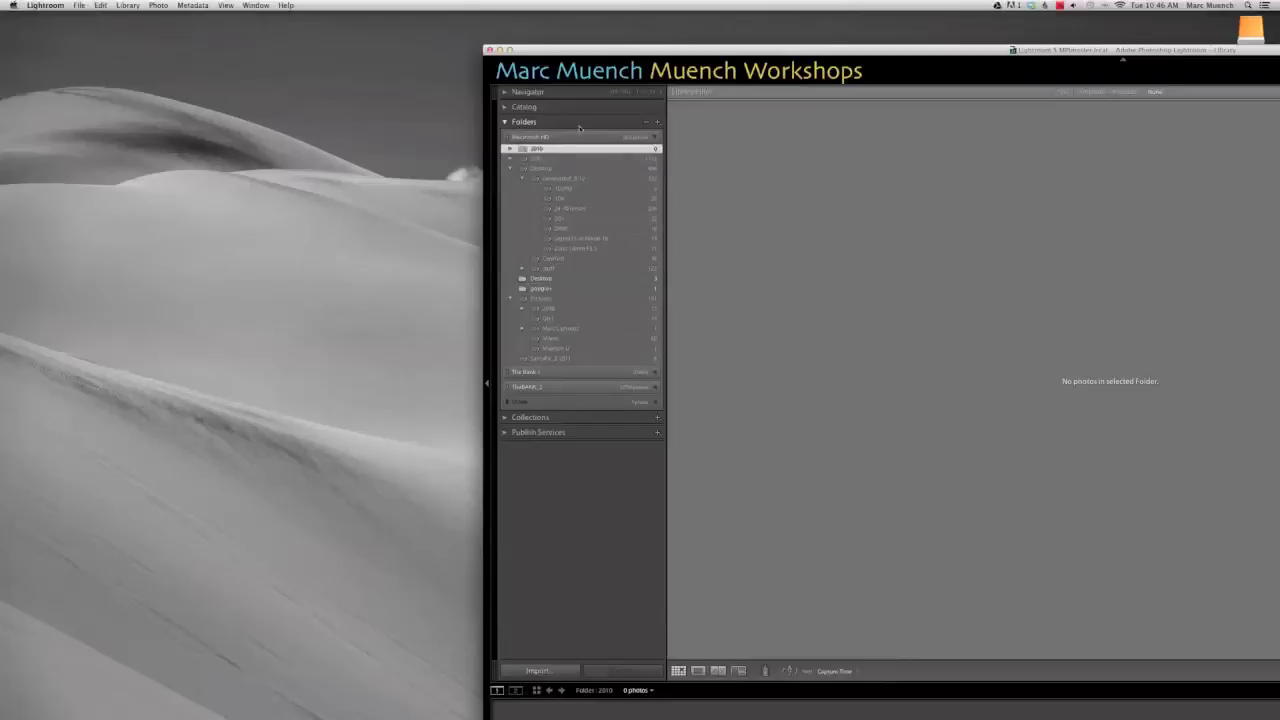
click(655, 138)
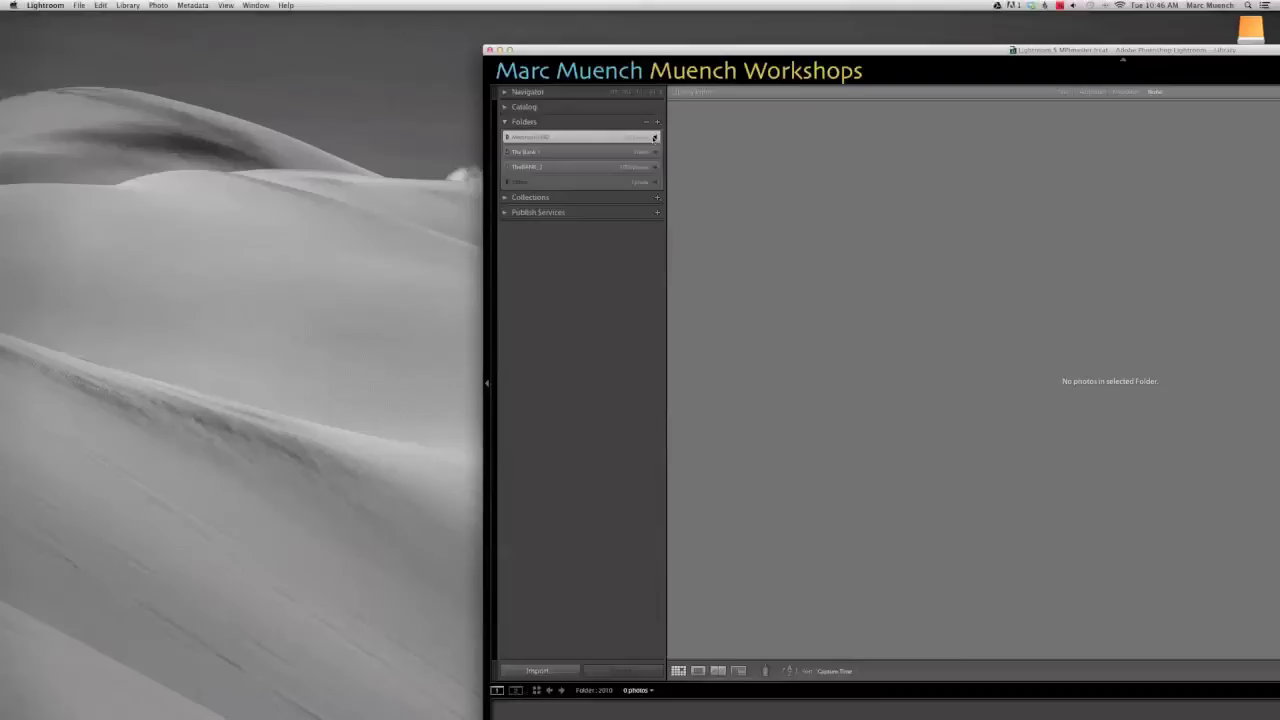
Move the Lightroom window back so that it fills the screen
key(alt)
drag(858, 55, 370, 24)
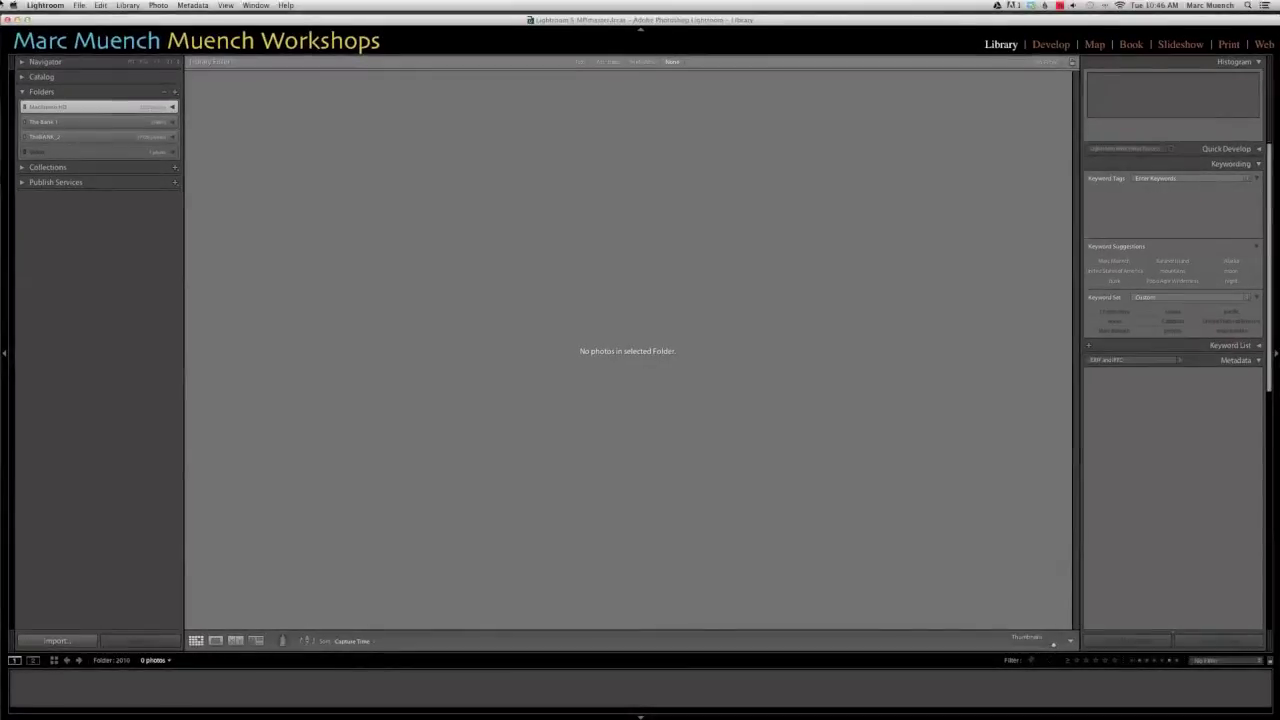
key(shift+f)
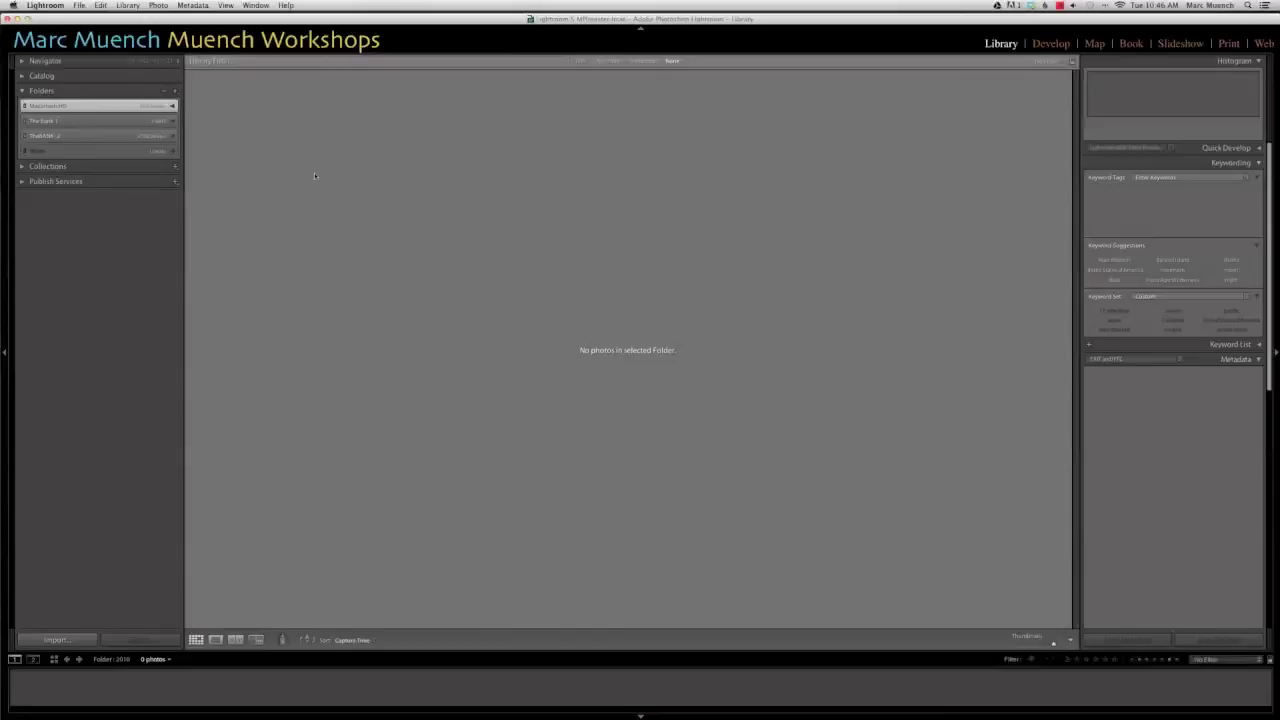
Expand The Bank 1, show the contents of its Digital Camera Files folder and browse the photos in the grid
click(170, 123)
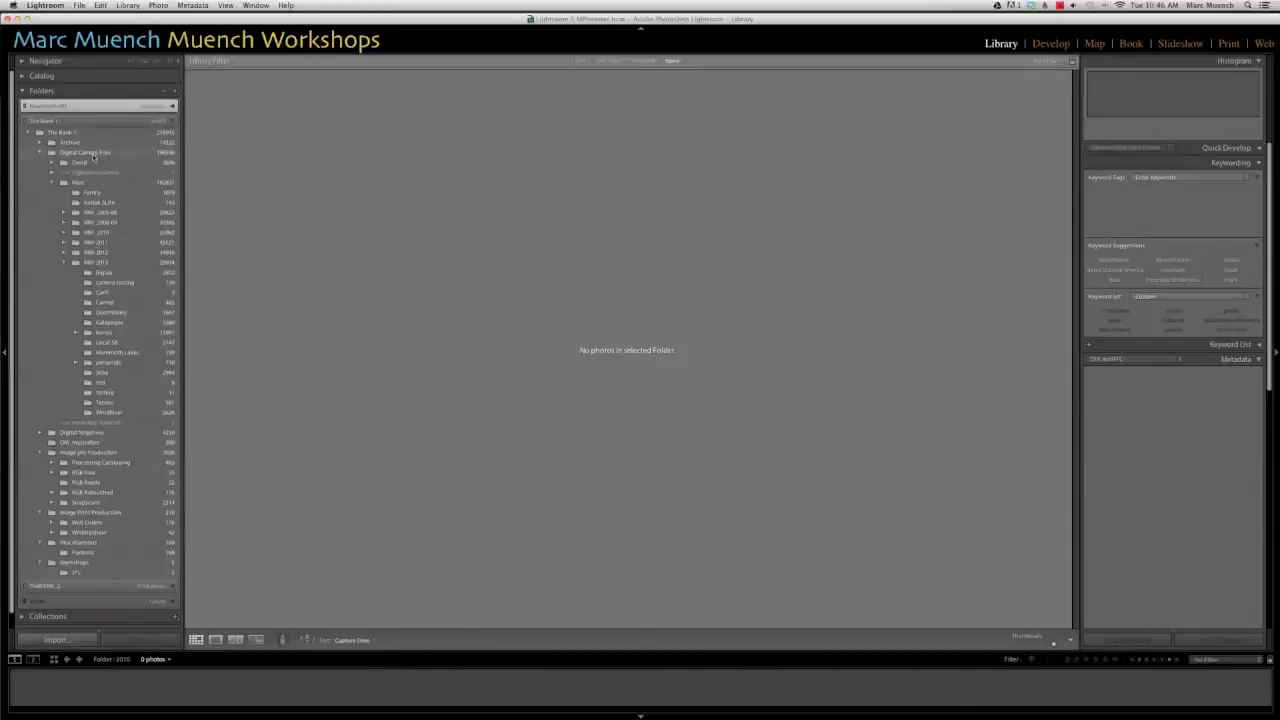
click(94, 153)
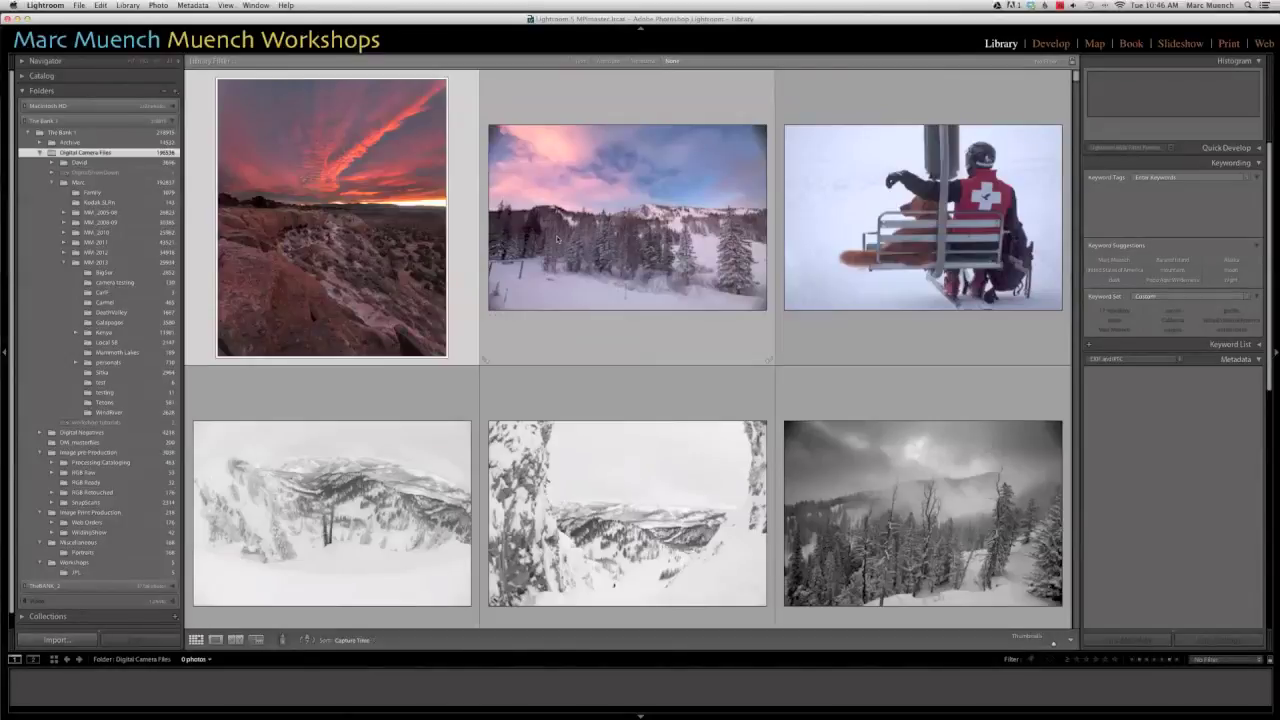
scroll(668, 441, down, 10)
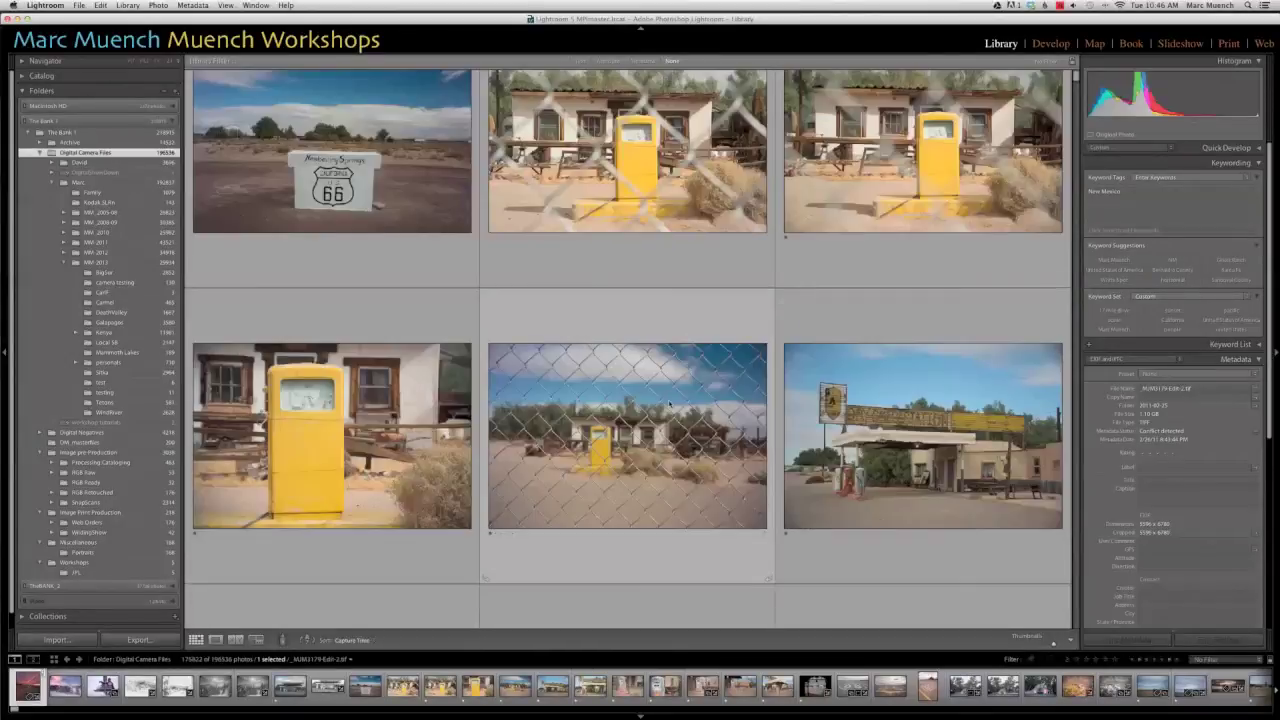
scroll(668, 403, down, 5)
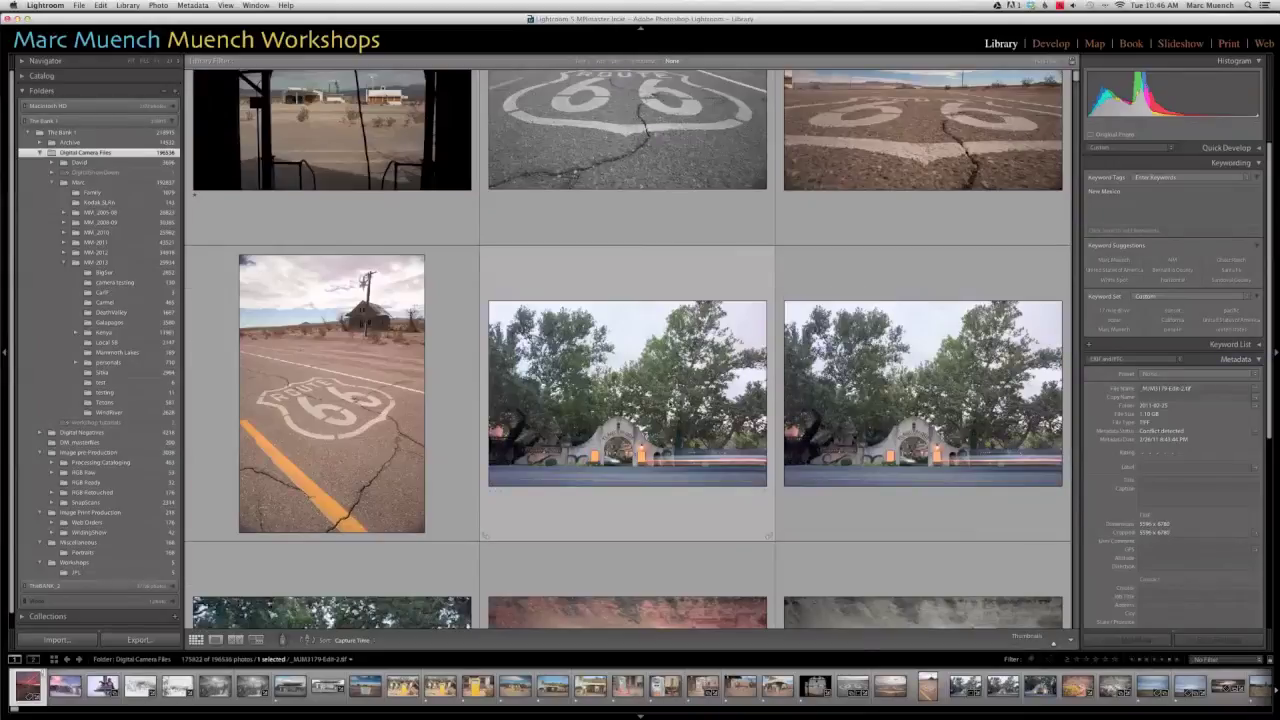
scroll(457, 415, down, 1)
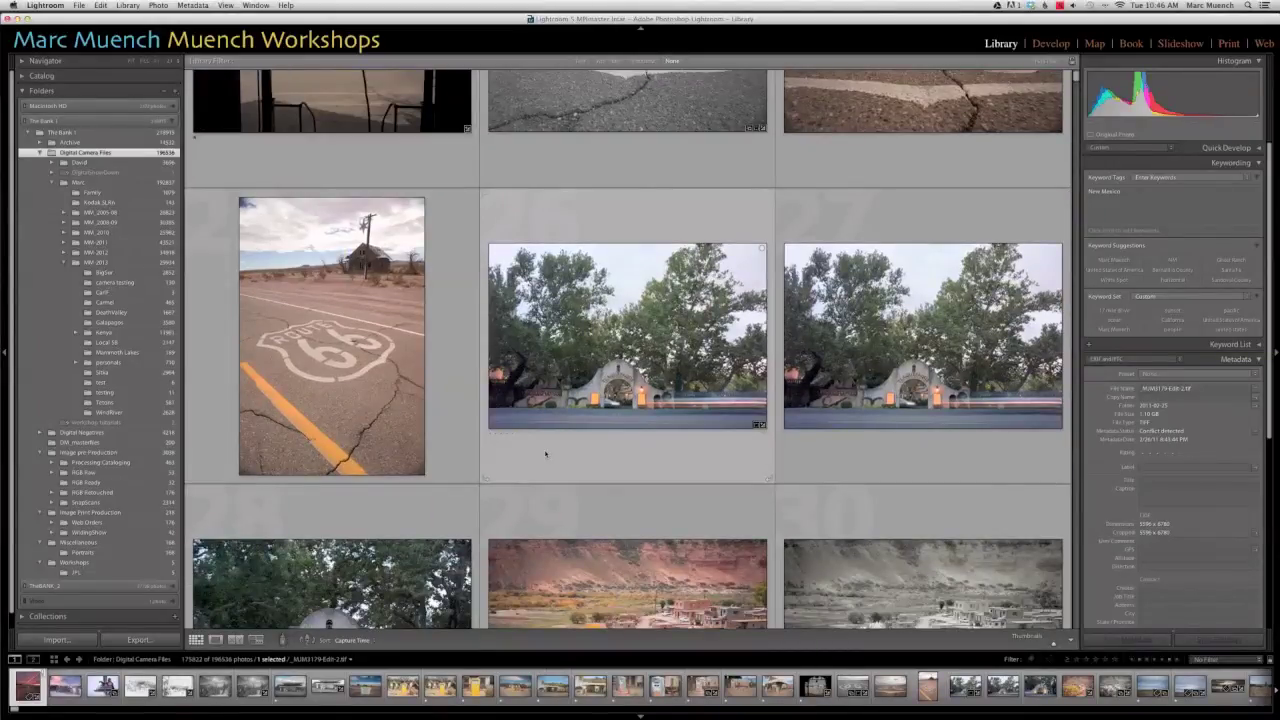
scroll(545, 454, down, 5)
scroll(545, 454, down, 2)
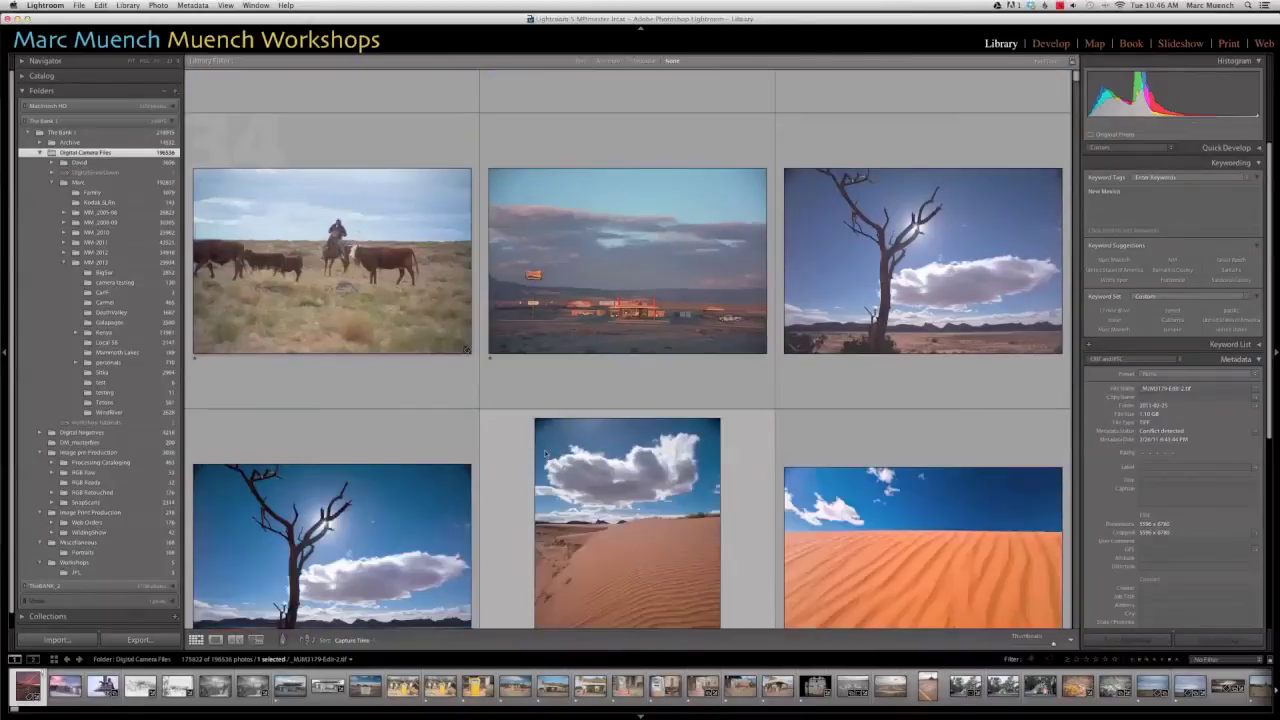
scroll(545, 454, down, 5)
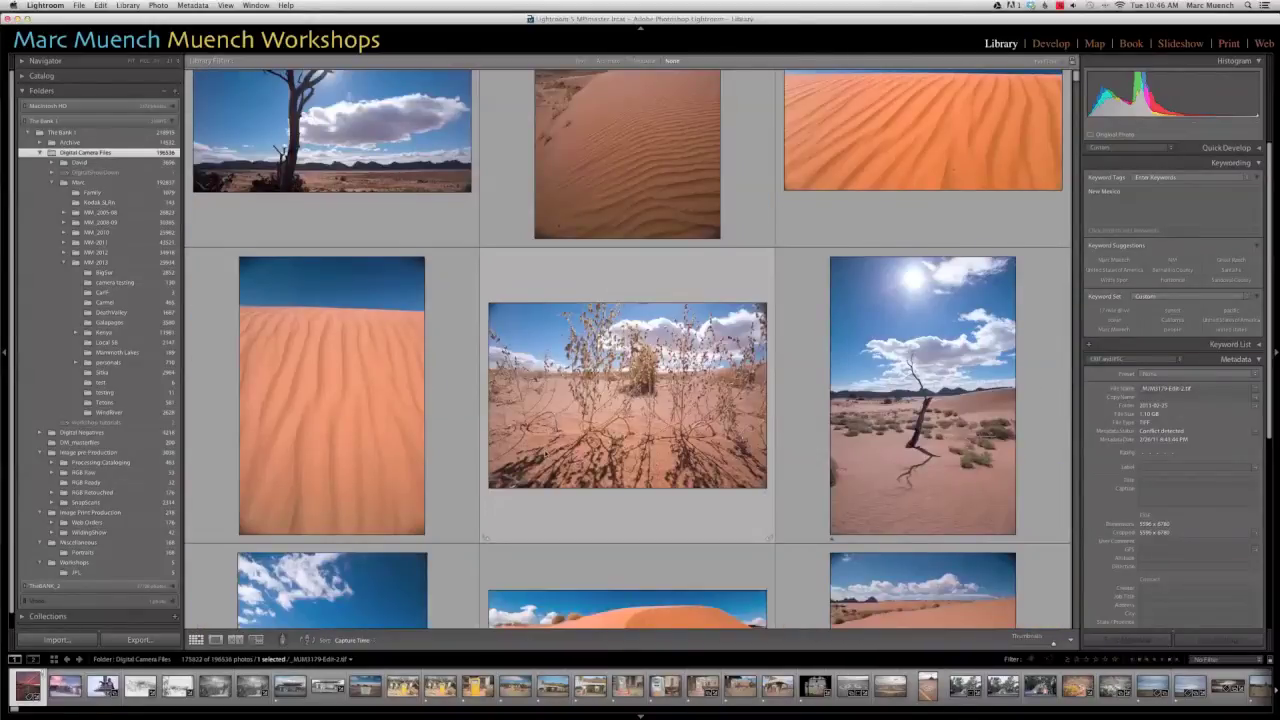
scroll(627, 350, down, 1)
Collapse the 2013 year folder, and briefly expand and recollapse the 2012 year folder to examine its subfolders
click(62, 263)
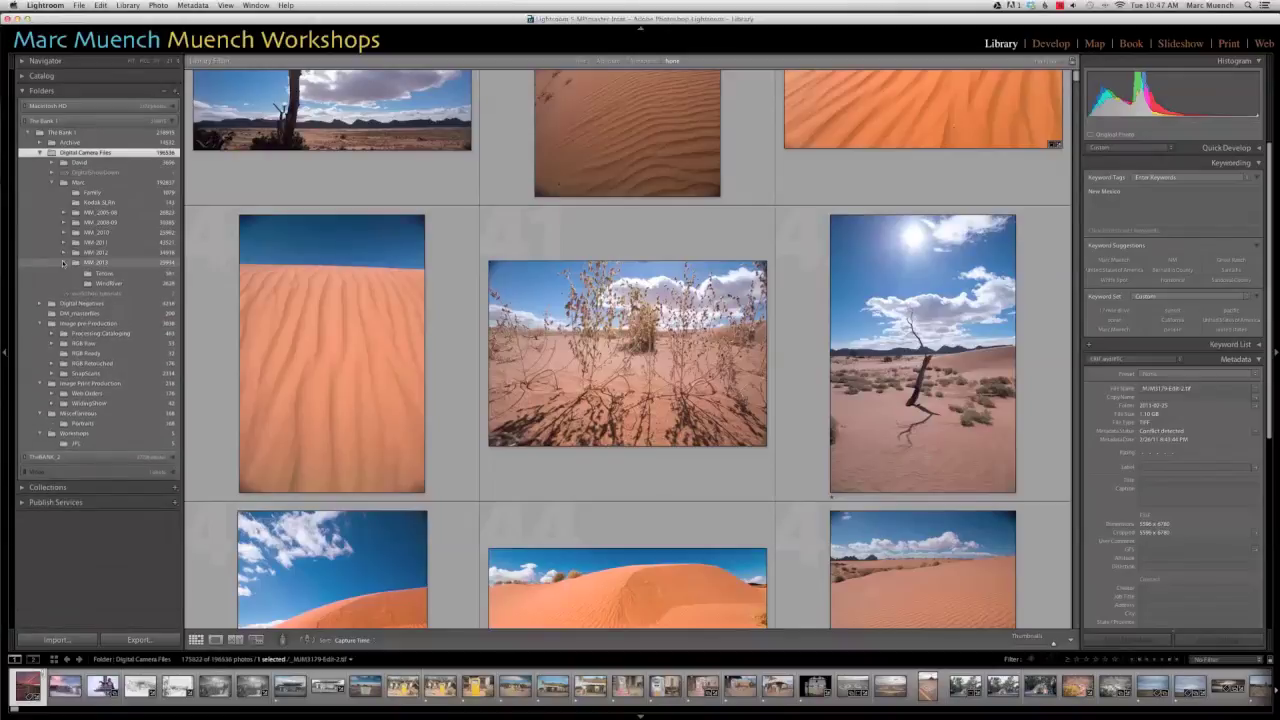
click(64, 253)
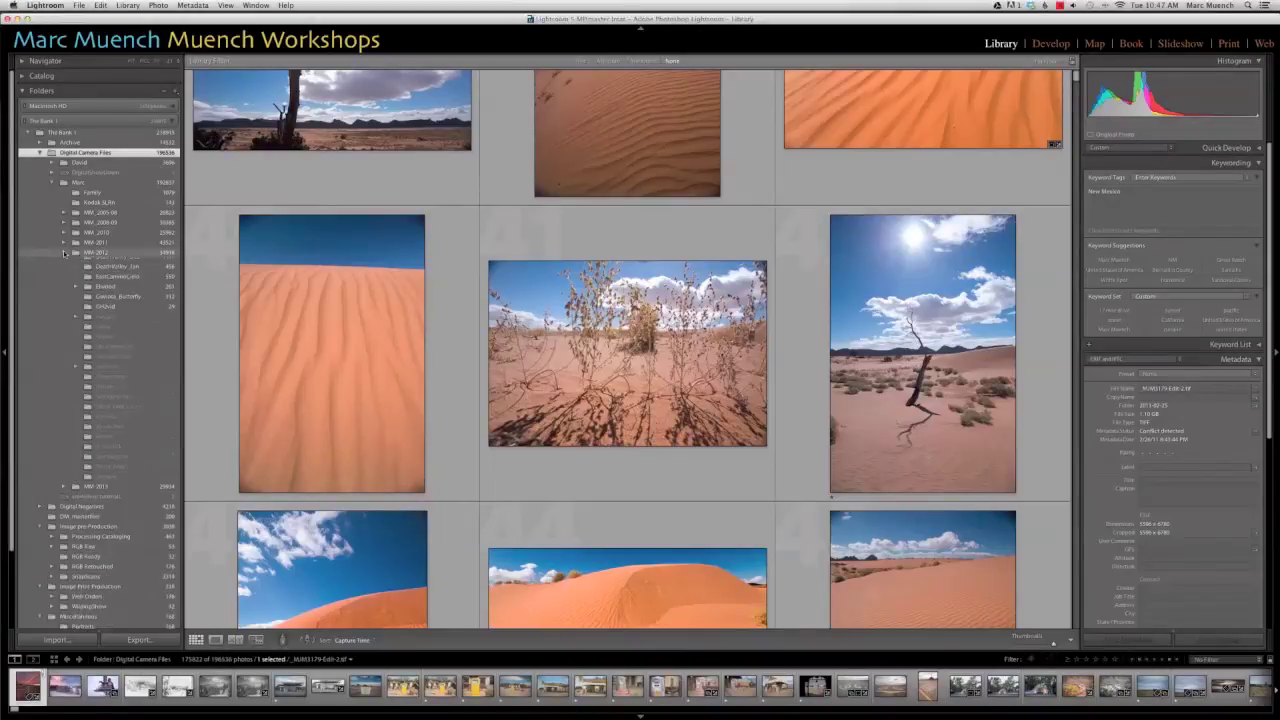
click(64, 253)
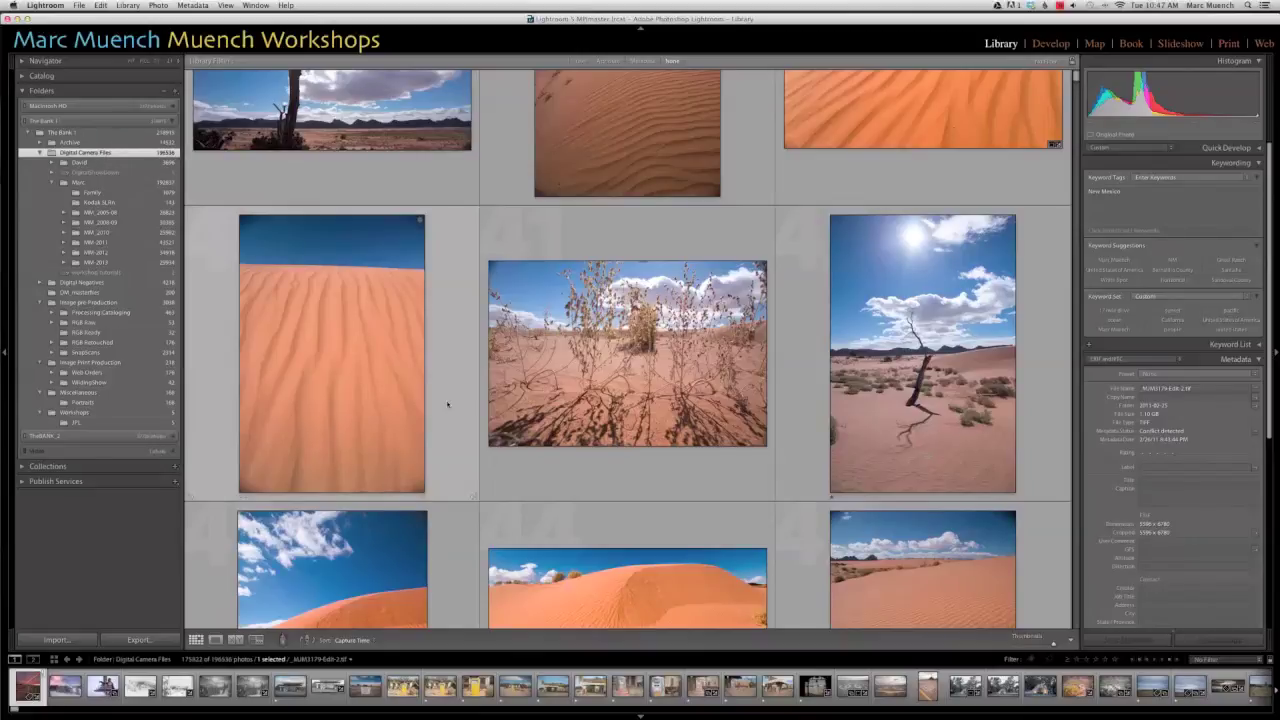
Filter the Digital Camera Files photos by rating, starting at one star and higher and raising it to five stars
scroll(447, 404, down, 3)
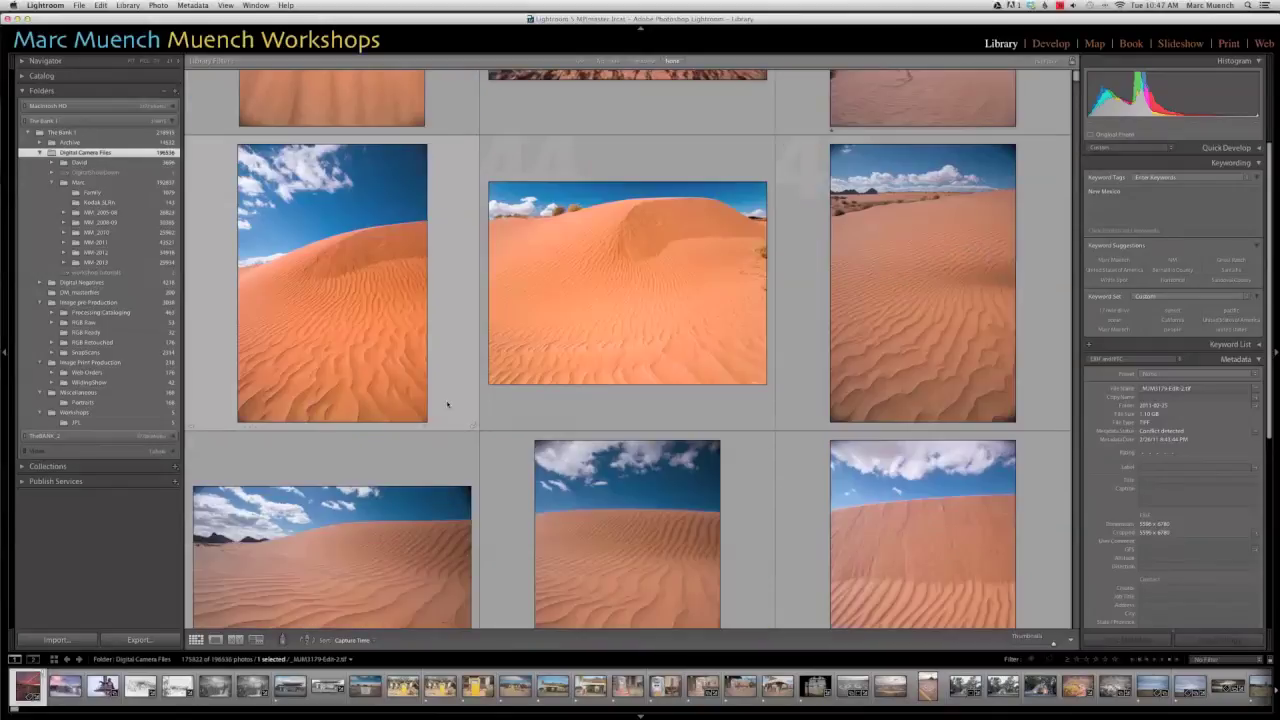
scroll(447, 404, down, 3)
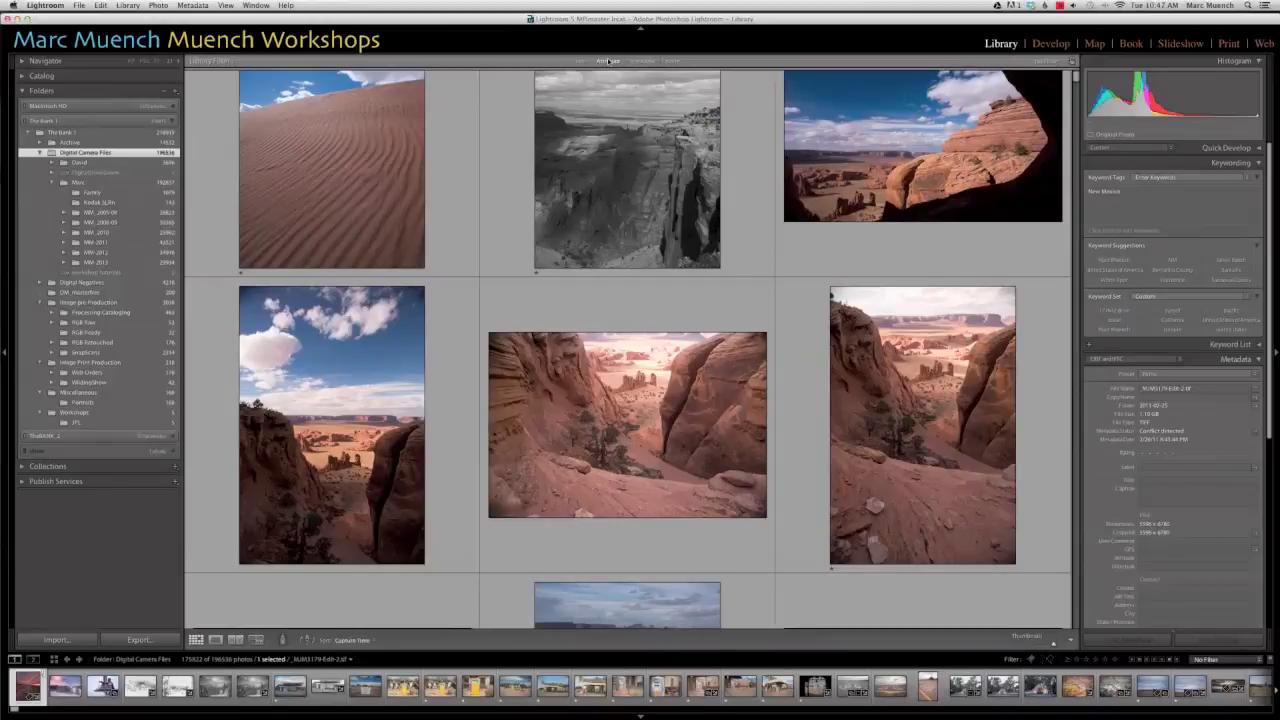
click(608, 61)
click(884, 76)
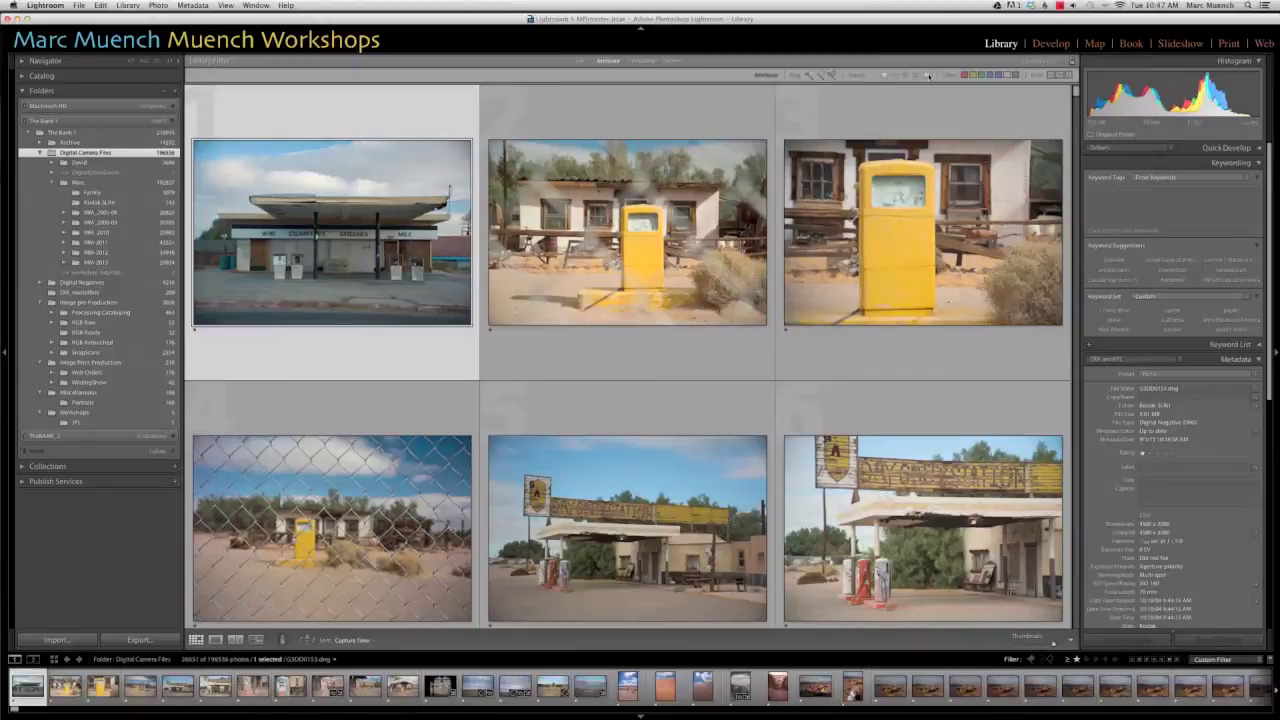
click(926, 76)
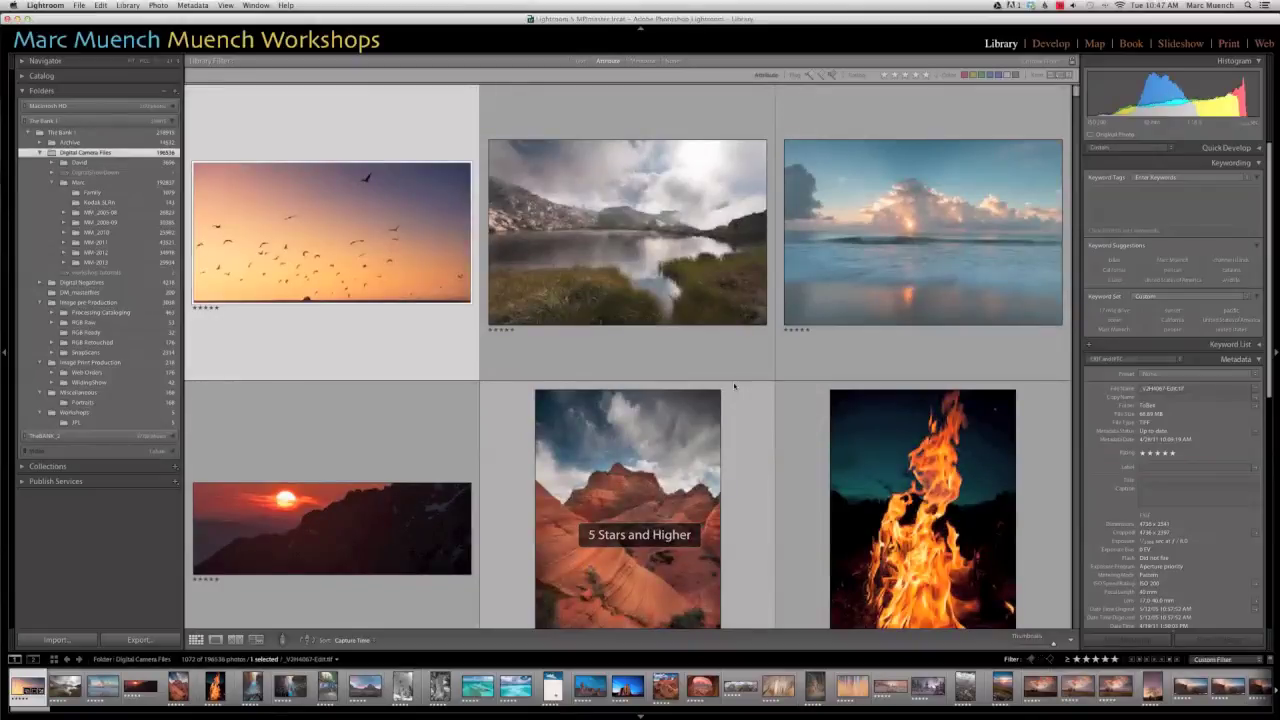
Browse through the five-star photos of the Digital Camera Files folder in the grid
scroll(734, 386, down, 5)
scroll(734, 386, down, 5)
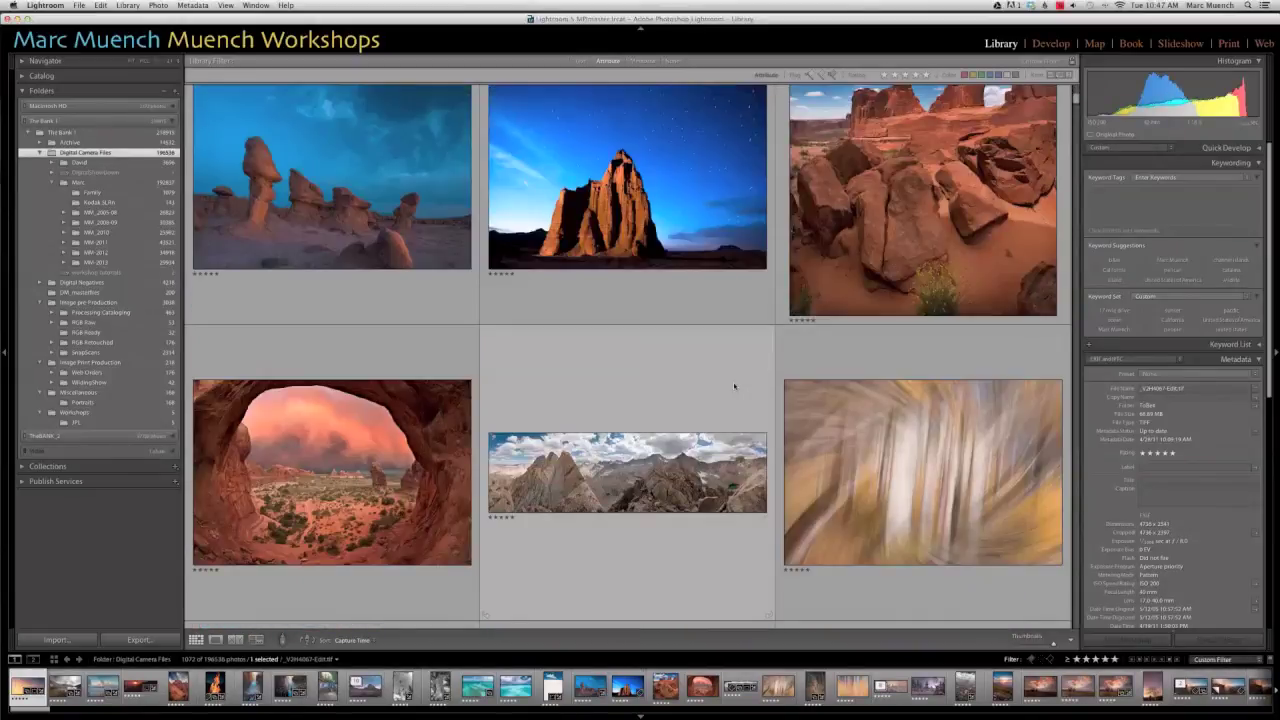
scroll(734, 386, down, 1)
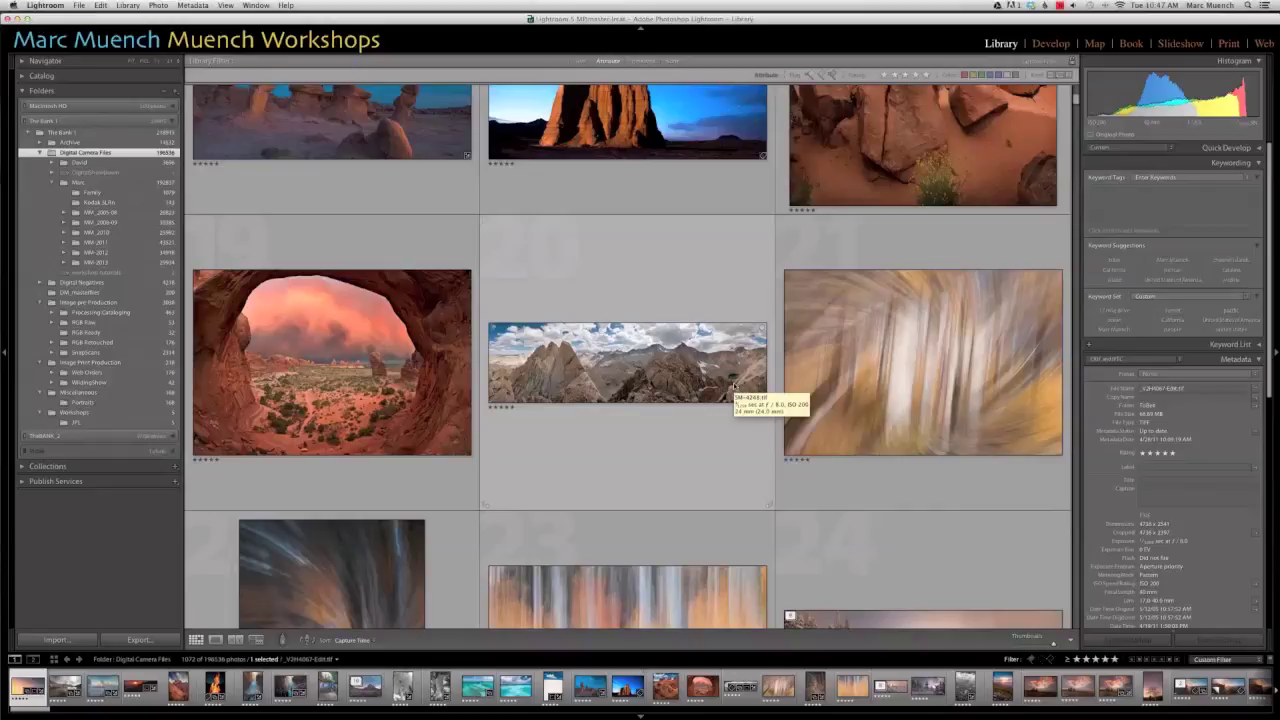
scroll(734, 386, down, 1)
scroll(734, 386, down, 5)
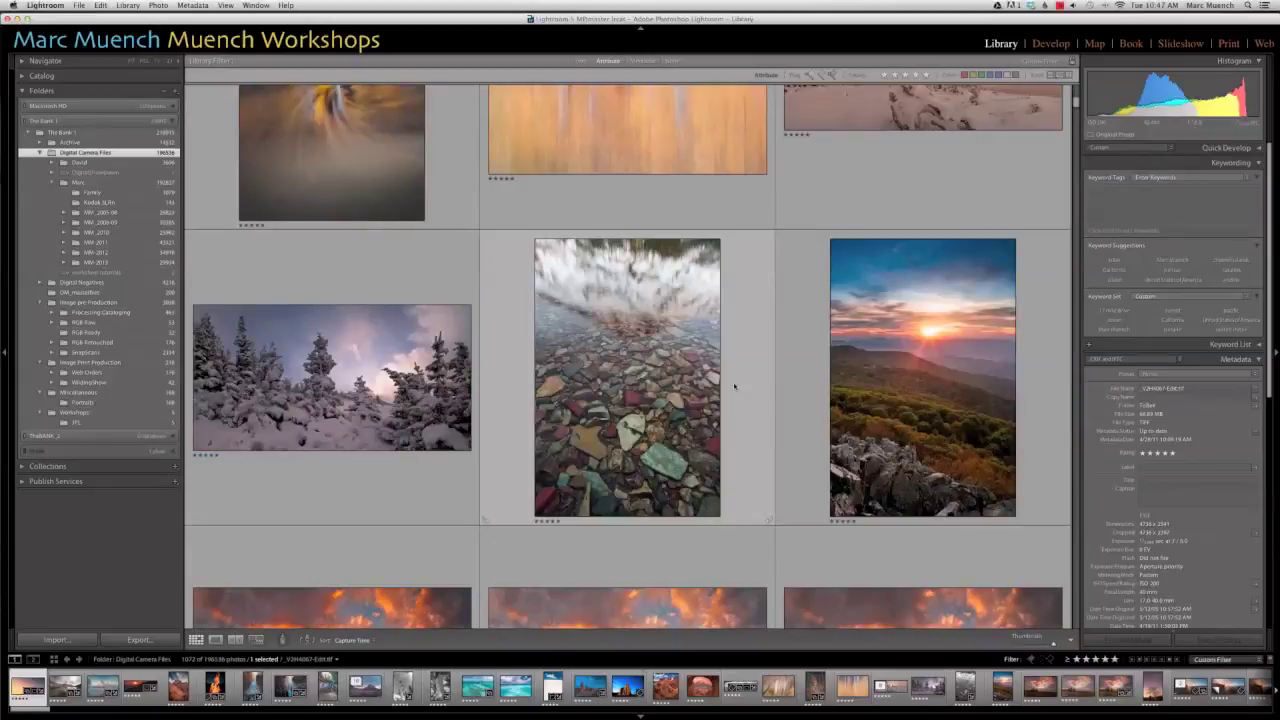
scroll(734, 386, down, 1)
scroll(734, 386, down, 8)
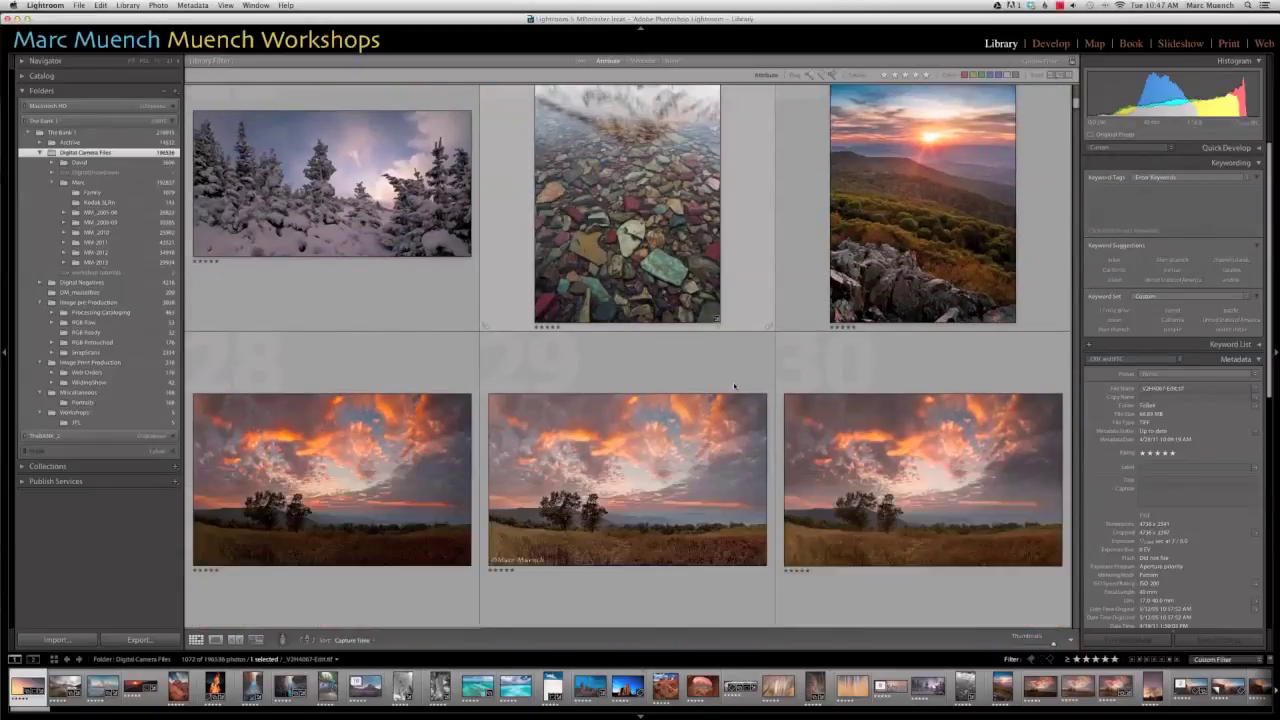
scroll(734, 386, down, 5)
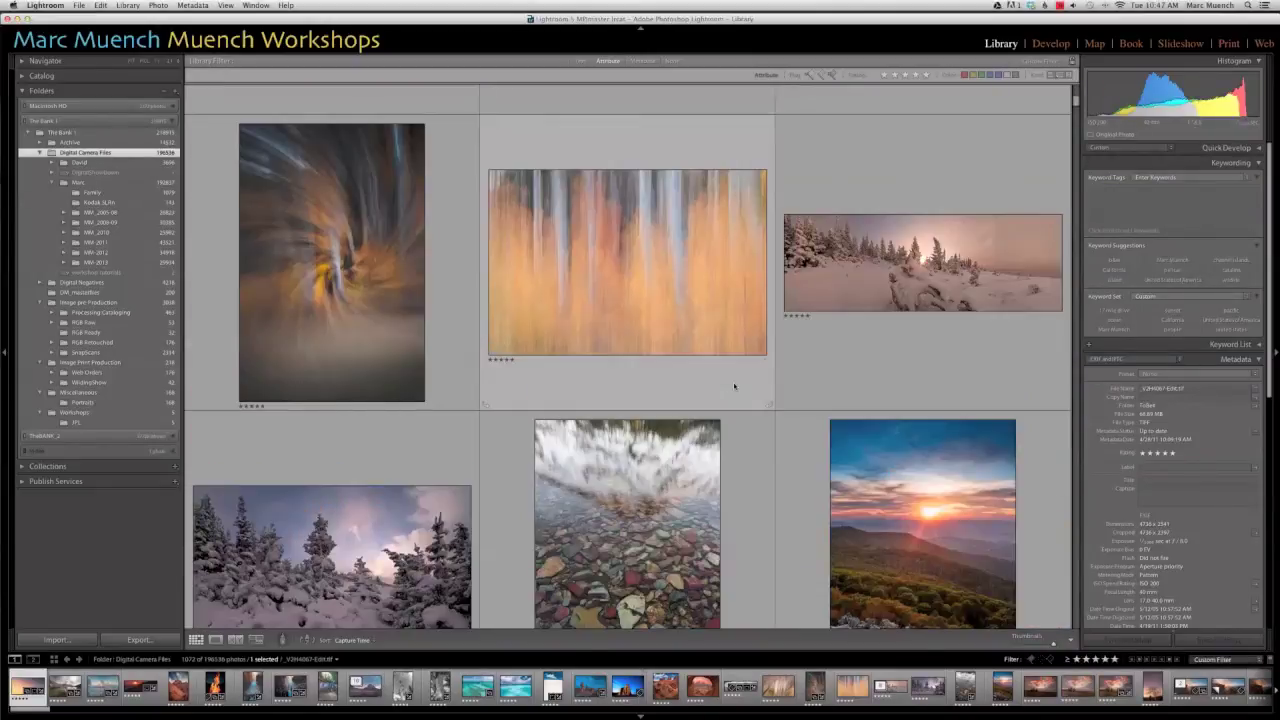
scroll(734, 386, up, 8)
scroll(734, 386, up, 5)
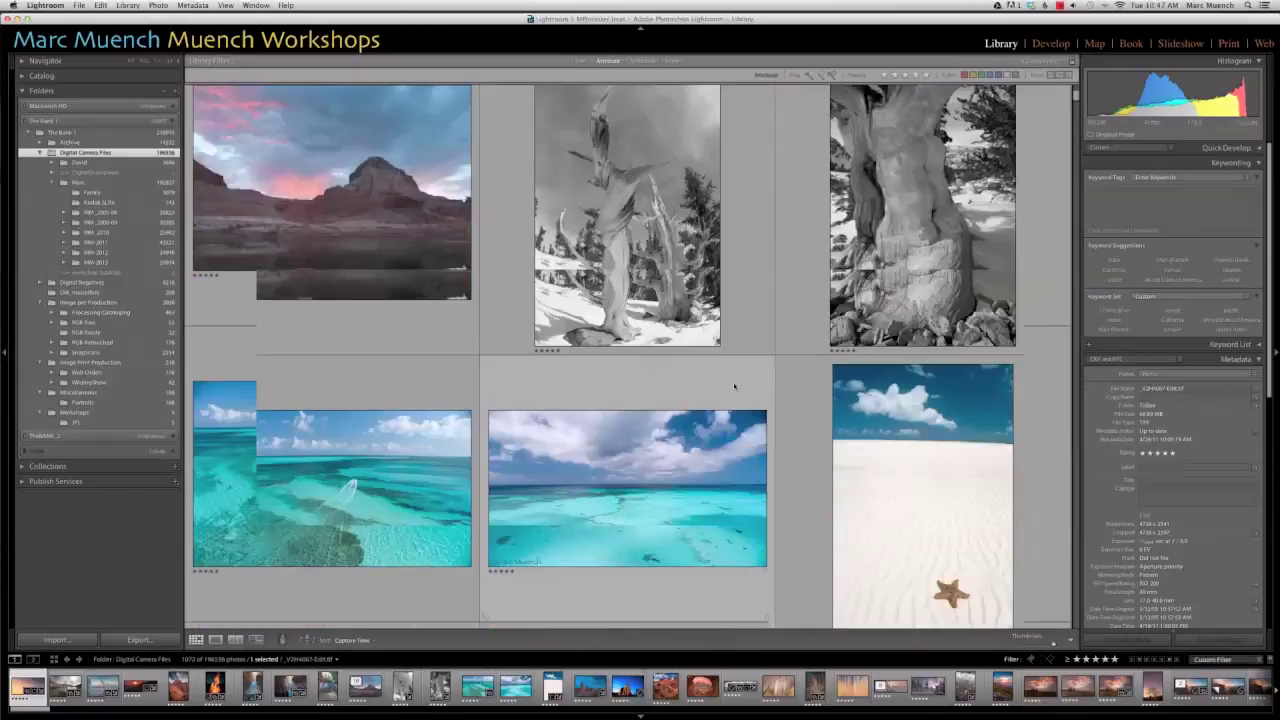
scroll(734, 386, up, 5)
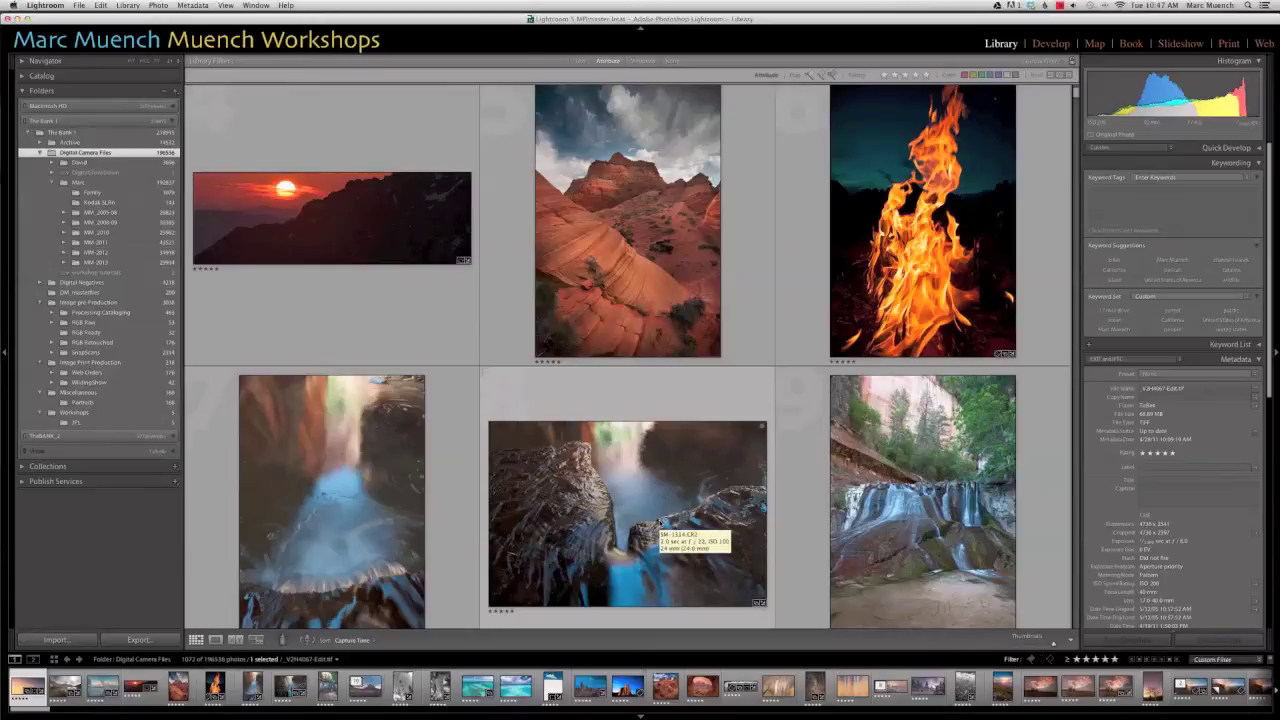
scroll(660, 522, down, 1)
scroll(660, 522, down, 5)
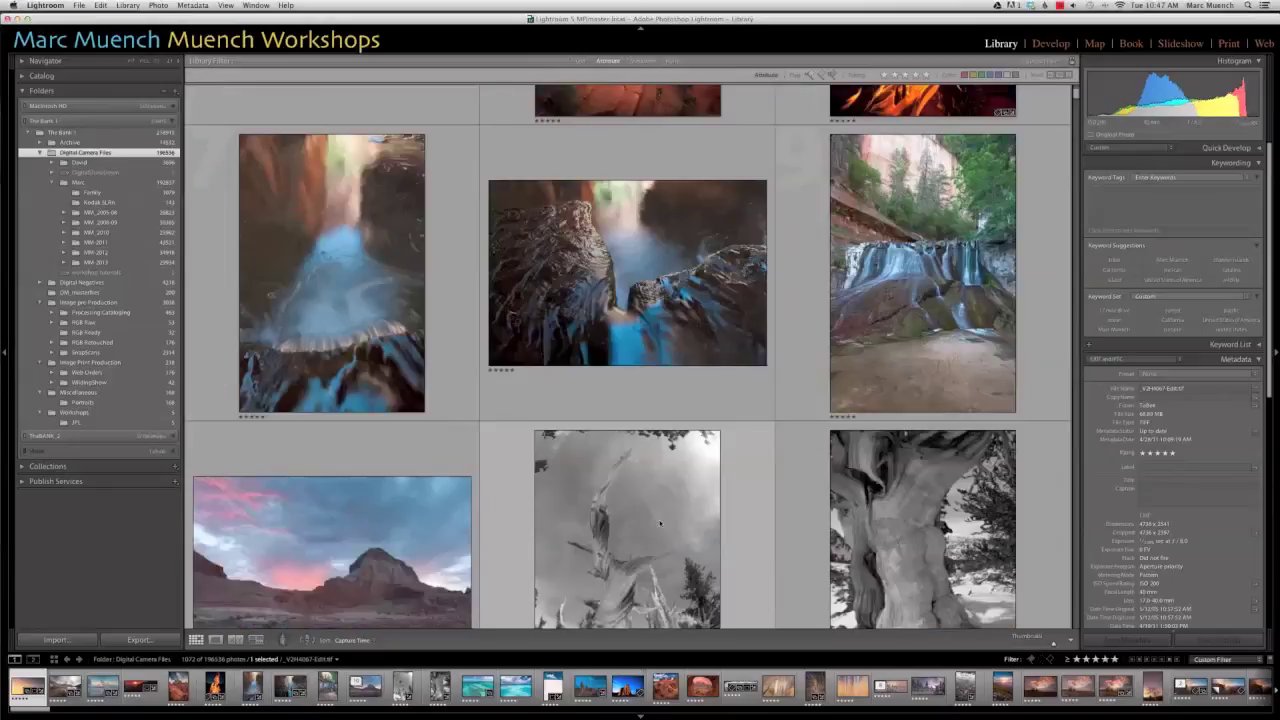
scroll(660, 522, down, 5)
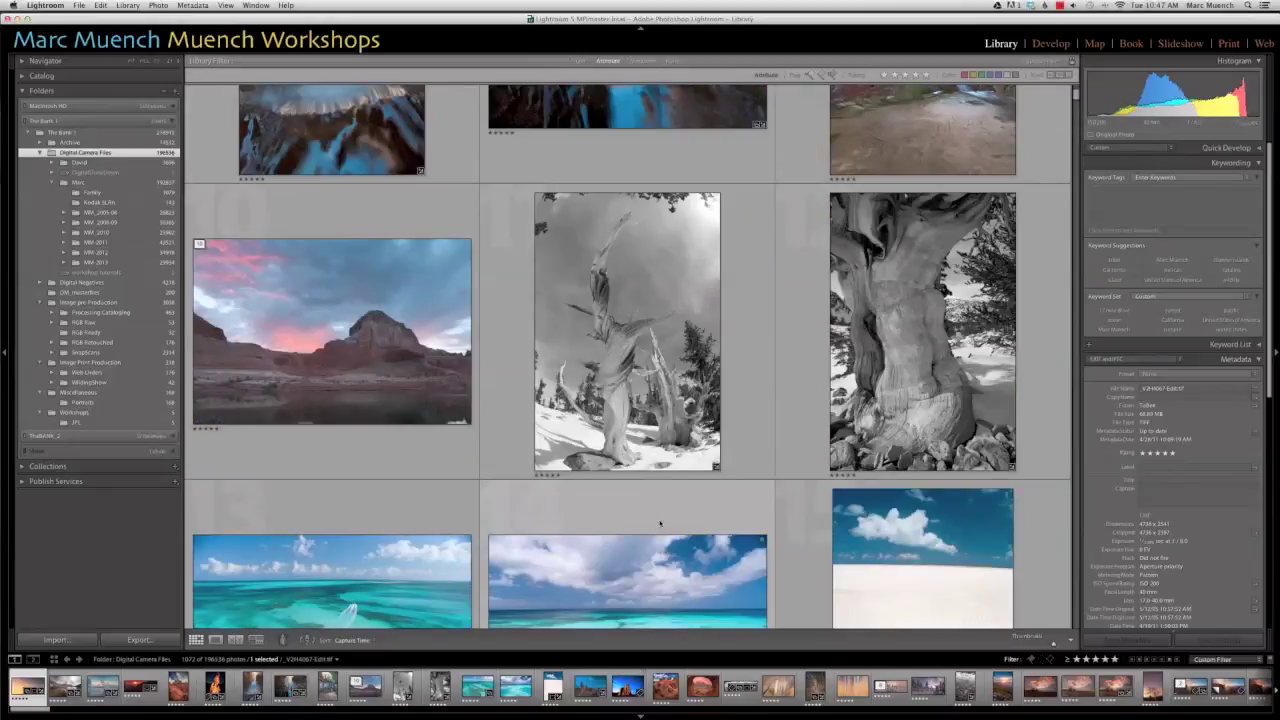
scroll(660, 522, down, 1)
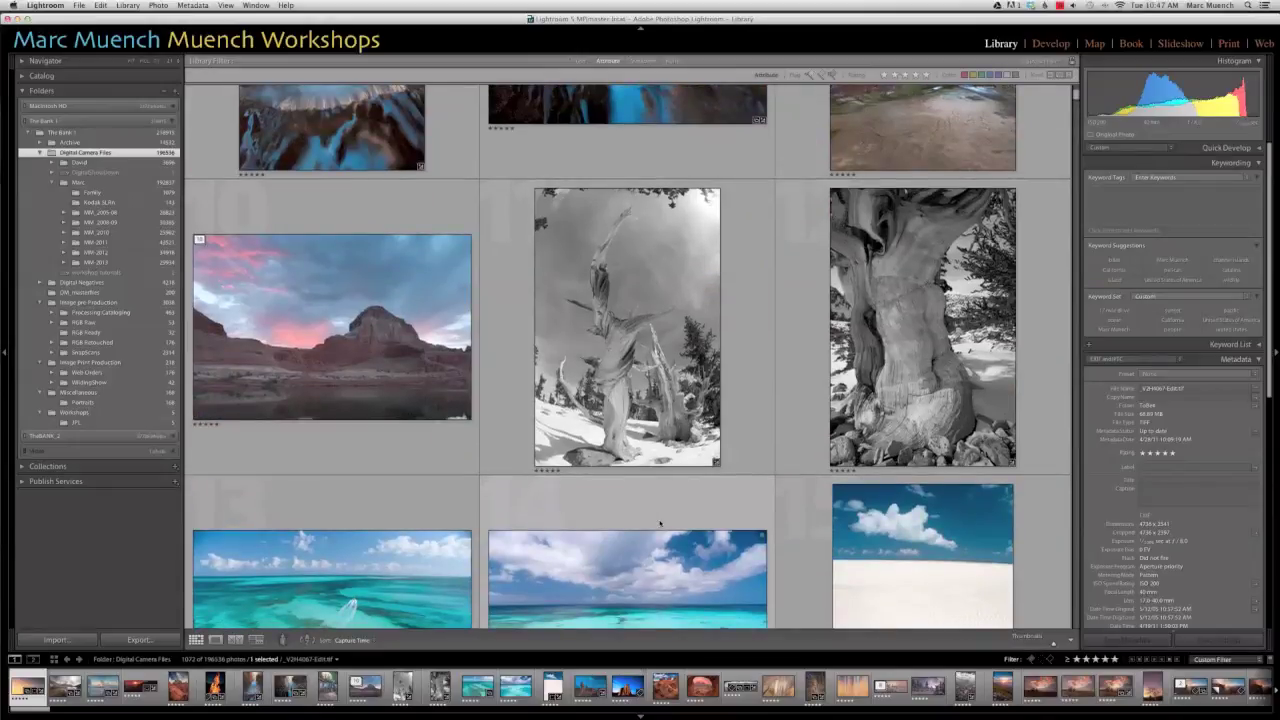
scroll(660, 522, down, 8)
scroll(660, 522, down, 4)
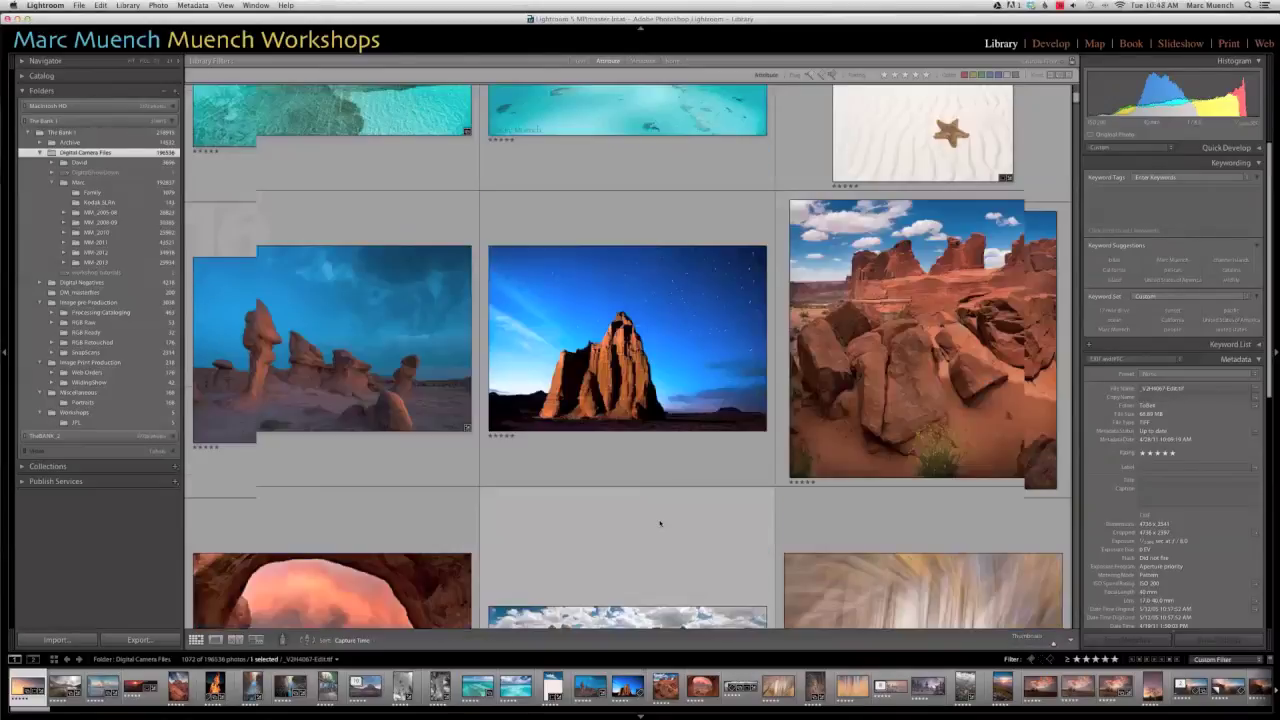
scroll(660, 522, down, 8)
scroll(660, 522, down, 6)
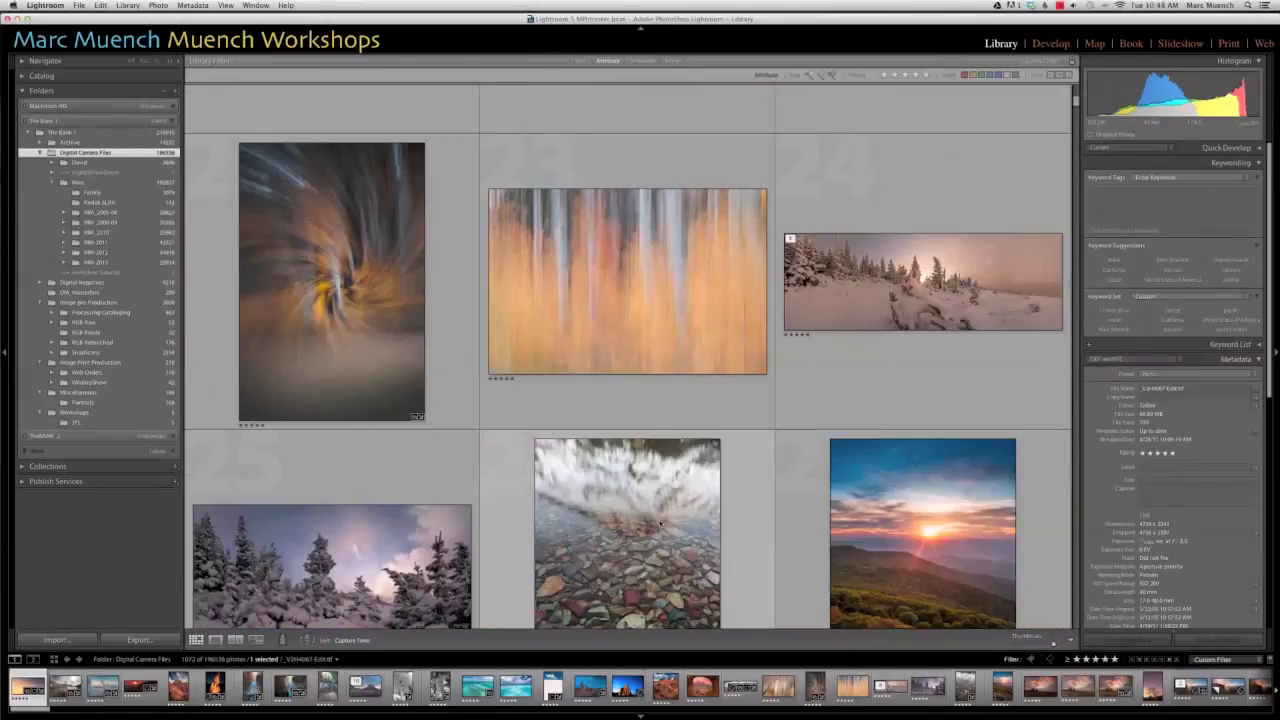
scroll(660, 522, down, 15)
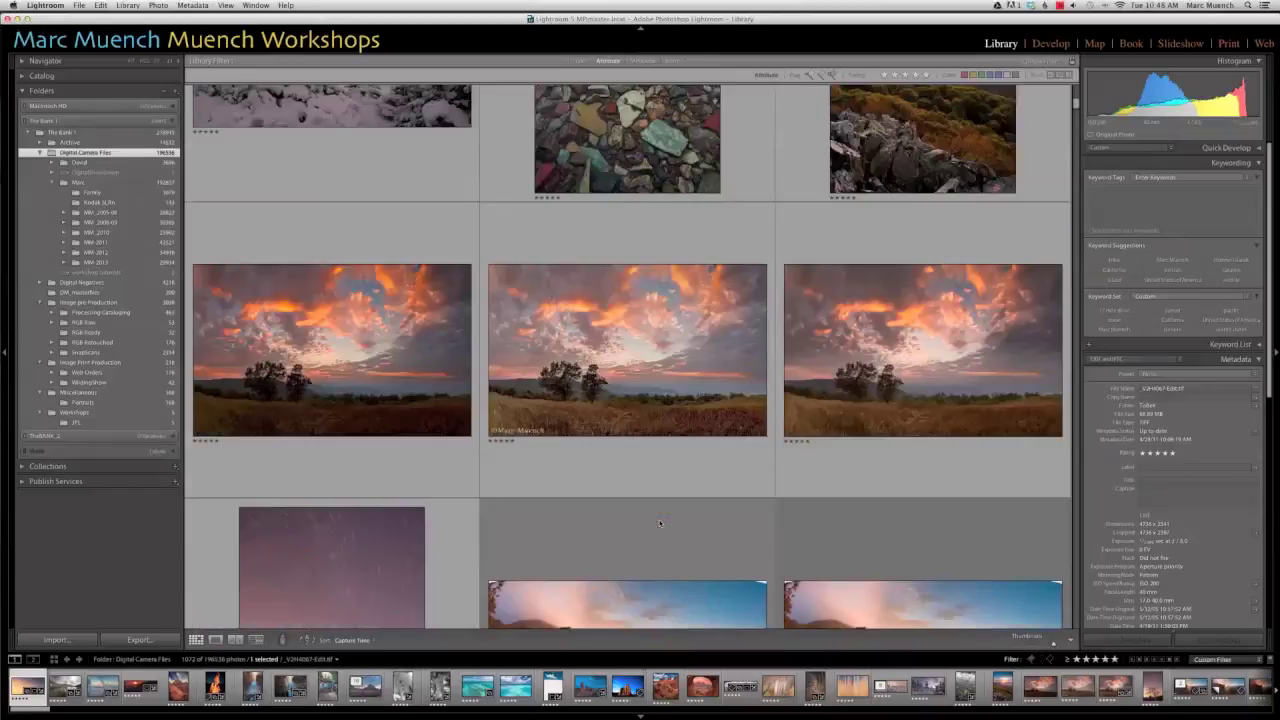
Select the sunlit mountain ridge panorama, view it with its Tone Curve settings in the Develop module, and return to the Library grid
scroll(662, 511, down, 4)
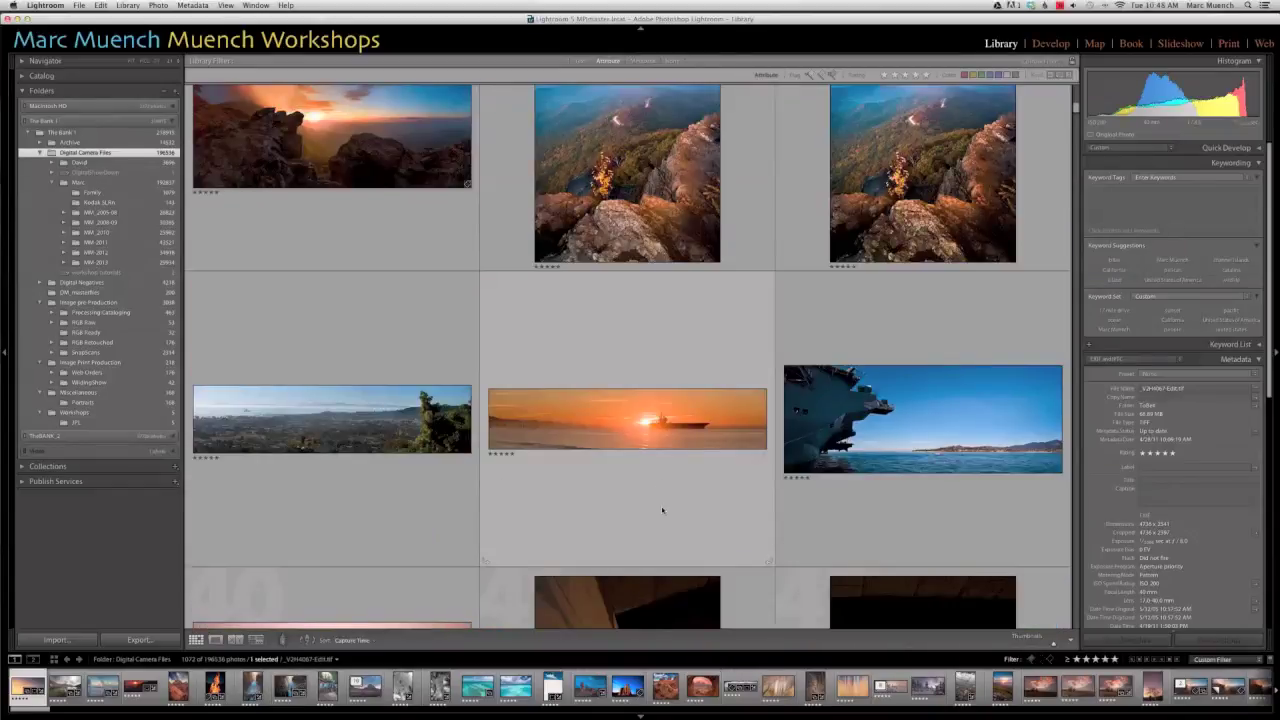
scroll(662, 511, down, 8)
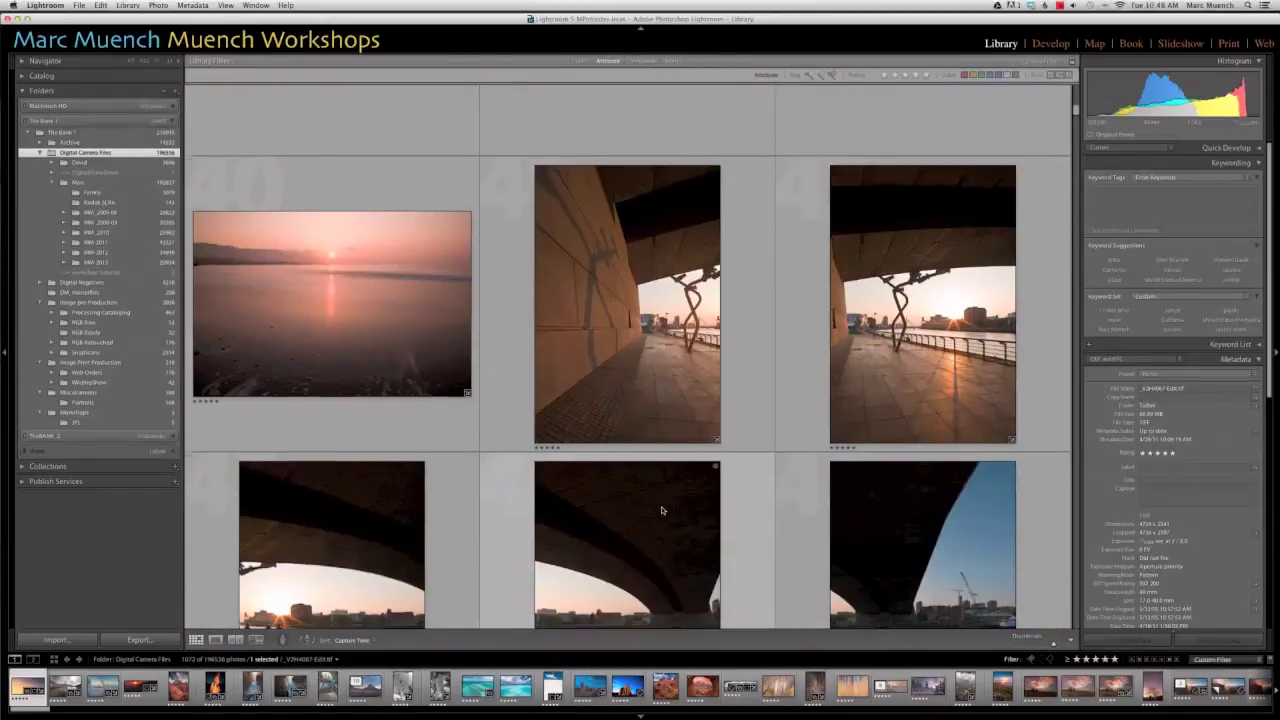
scroll(661, 510, down, 8)
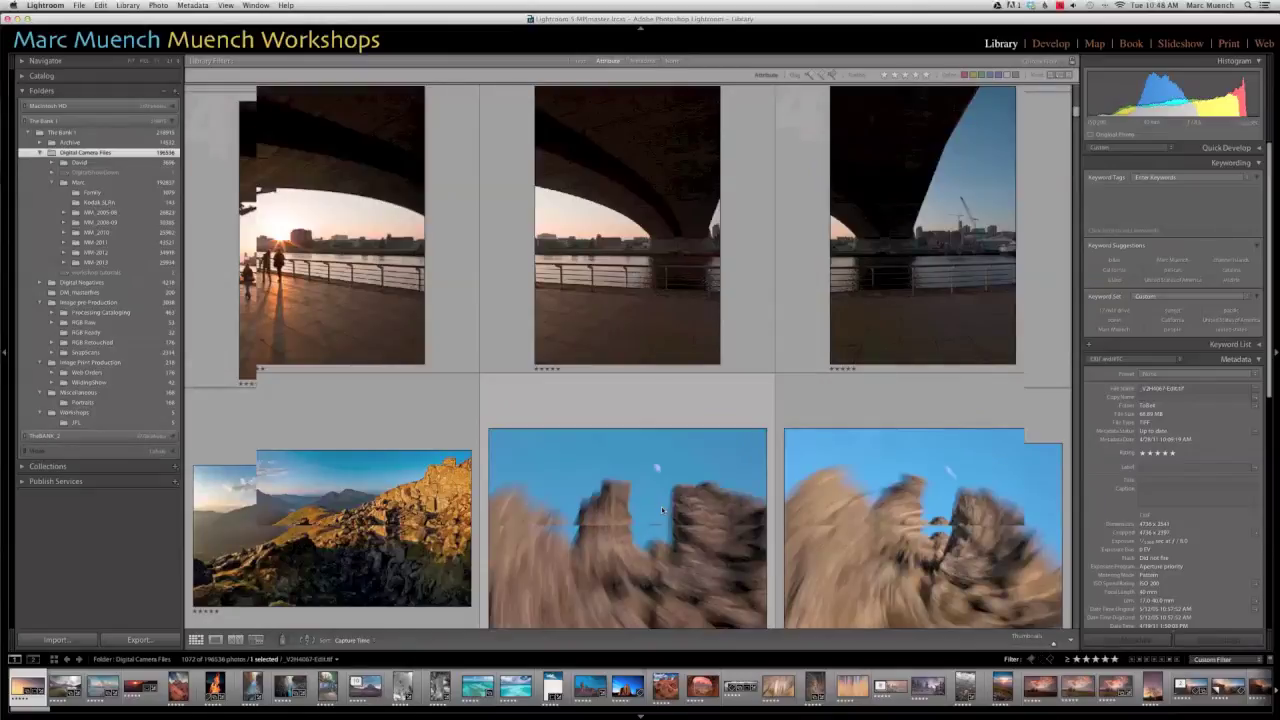
key(Left)
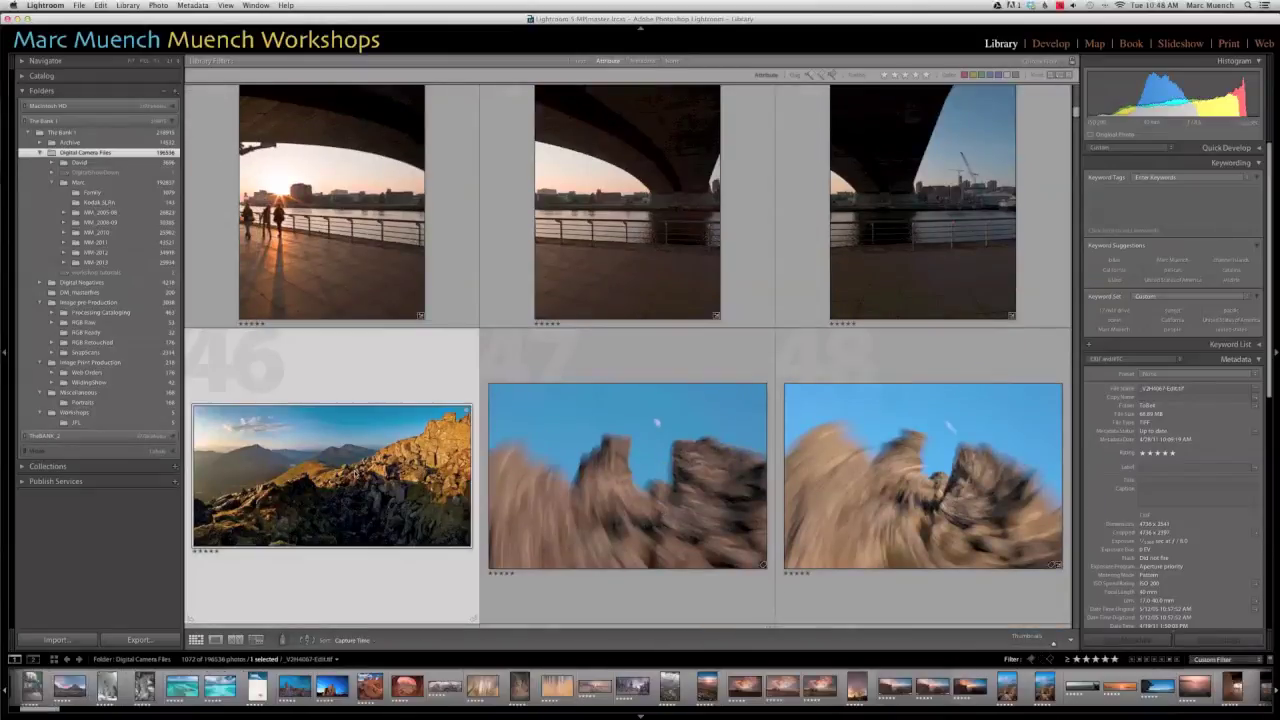
click(1049, 45)
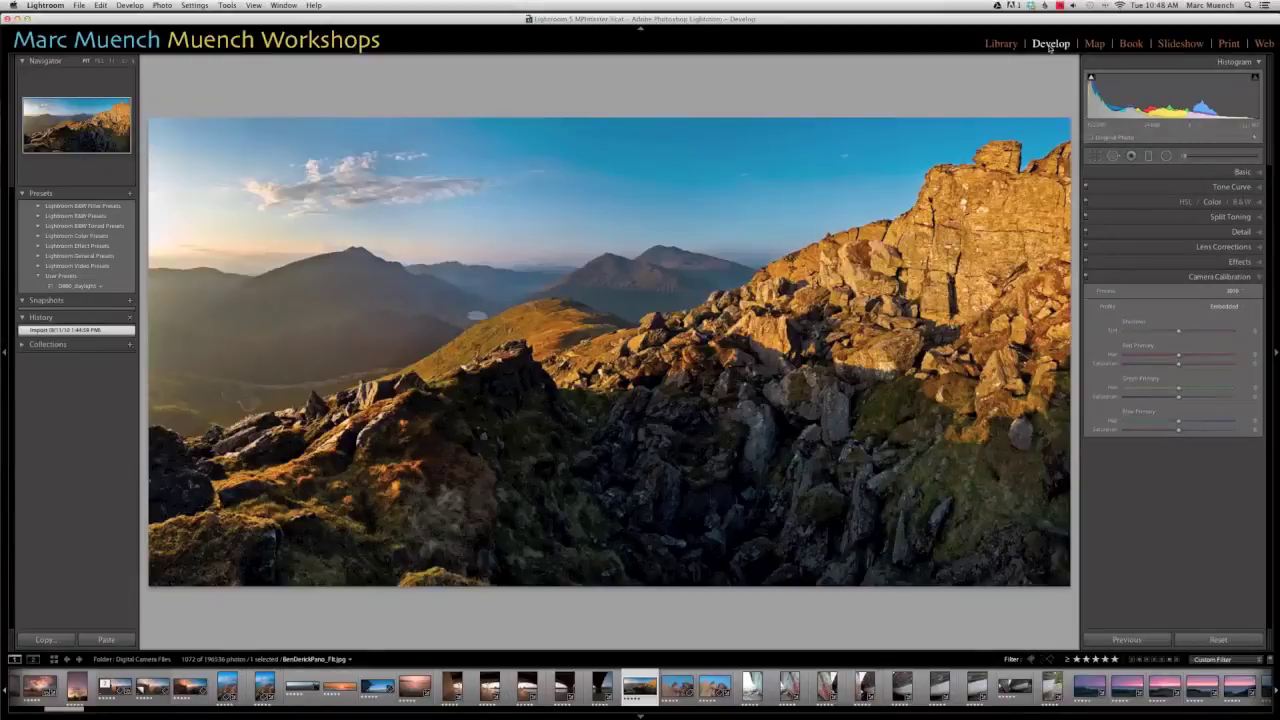
click(1230, 277)
click(1232, 187)
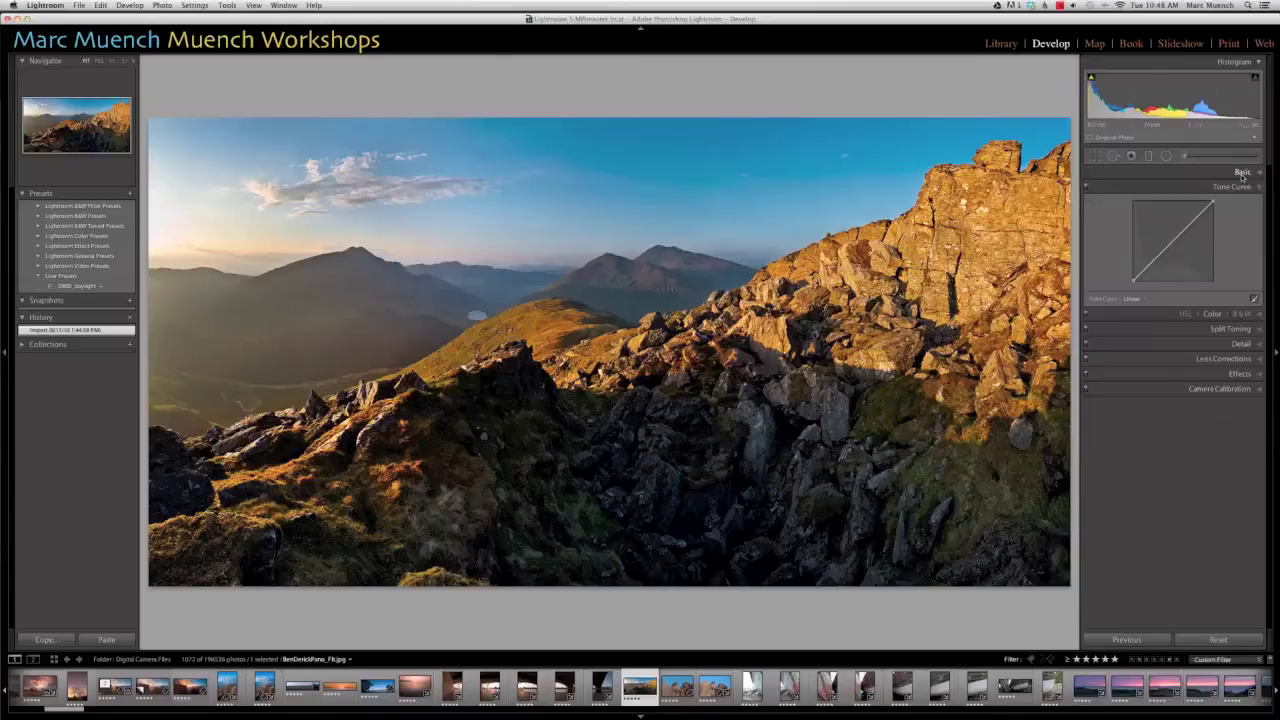
click(1000, 43)
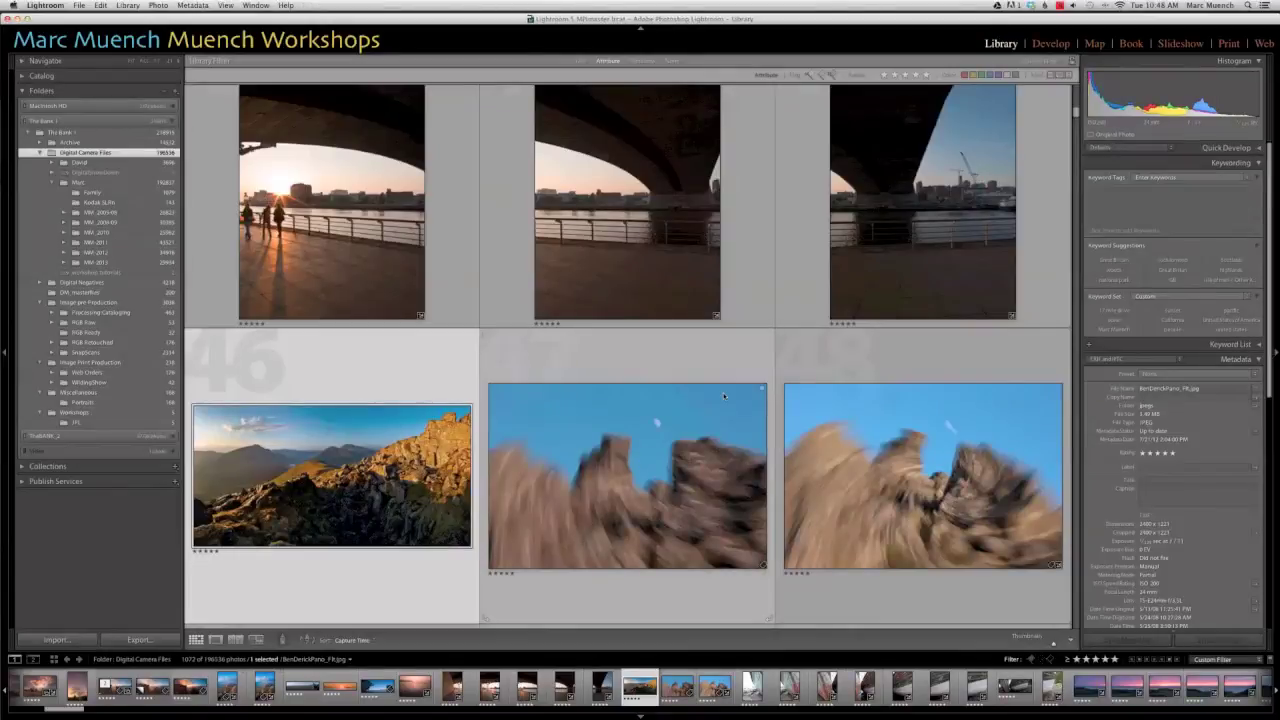
Browse further down the five-star photos in the grid, from the boat hull shots to the forest and road scenes
scroll(724, 396, down, 3)
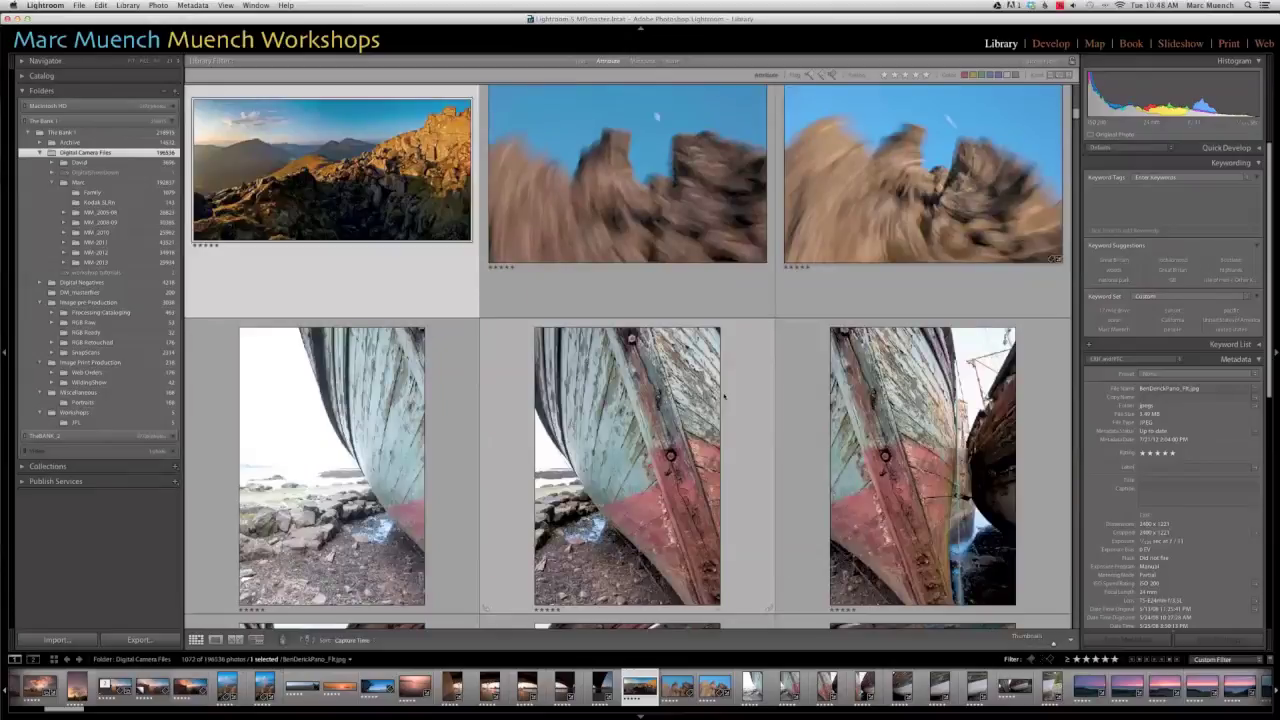
scroll(724, 396, down, 1)
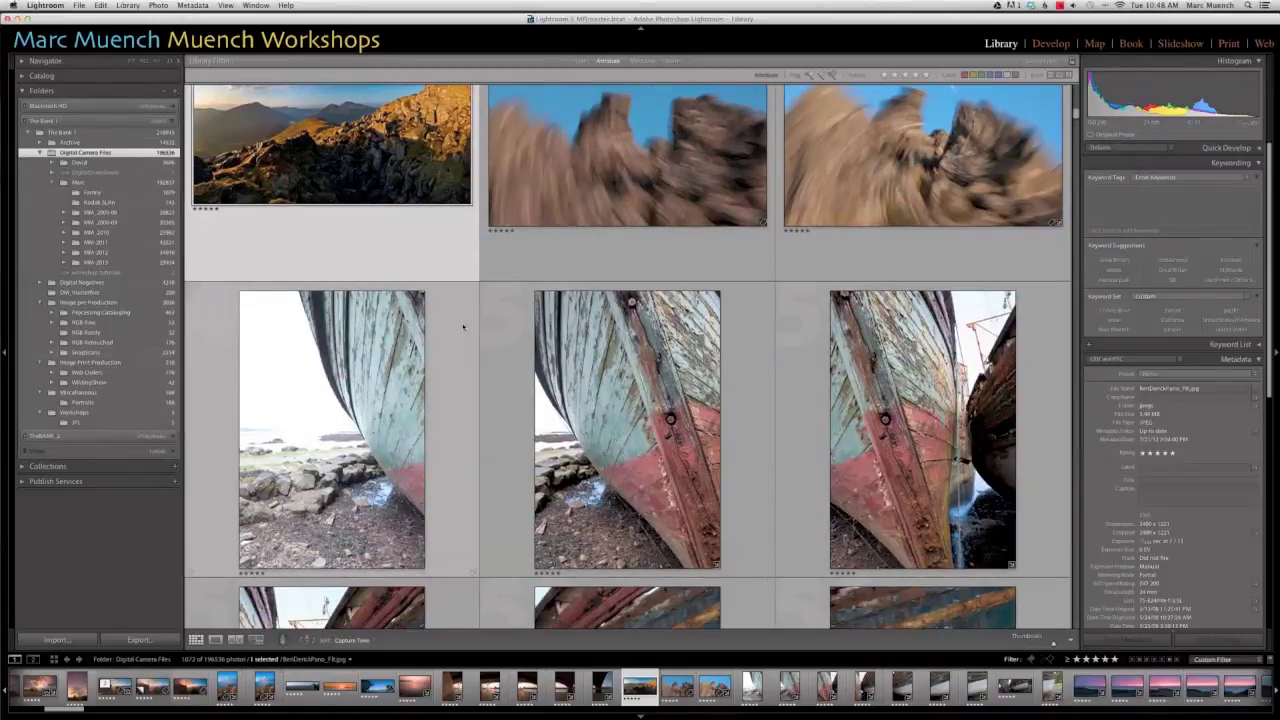
scroll(463, 326, down, 10)
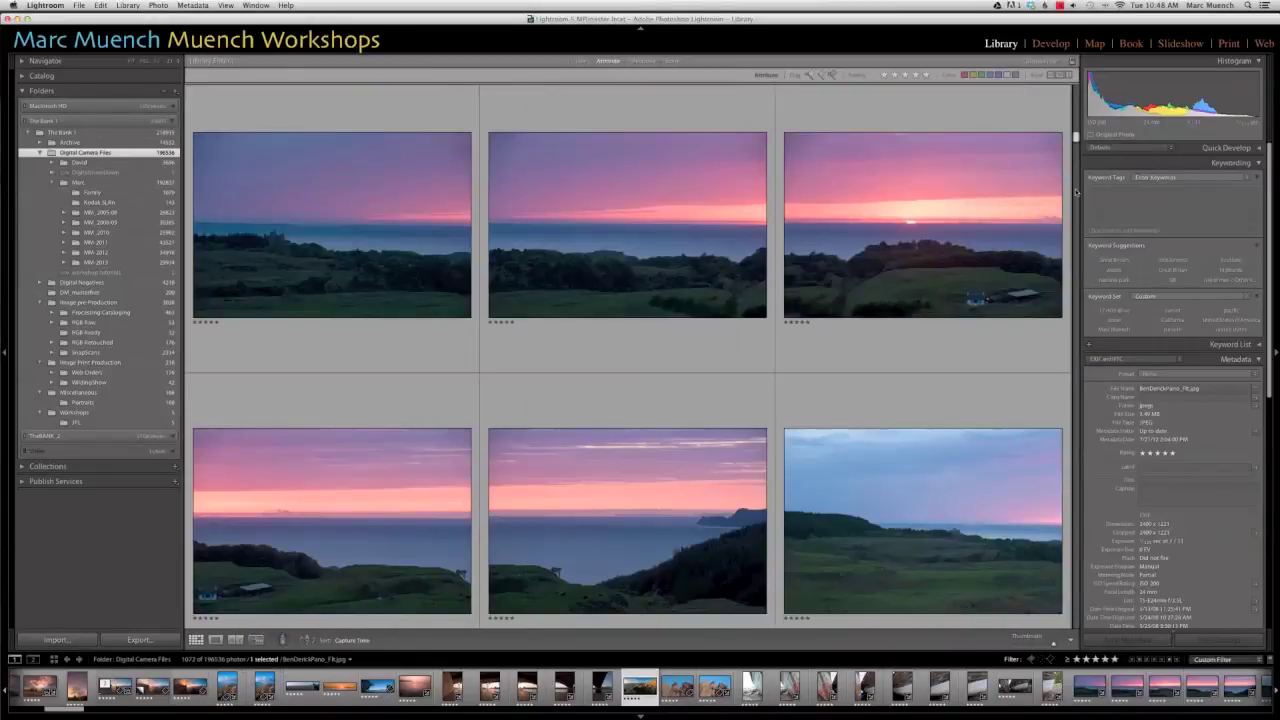
drag(1076, 193, 1091, 377)
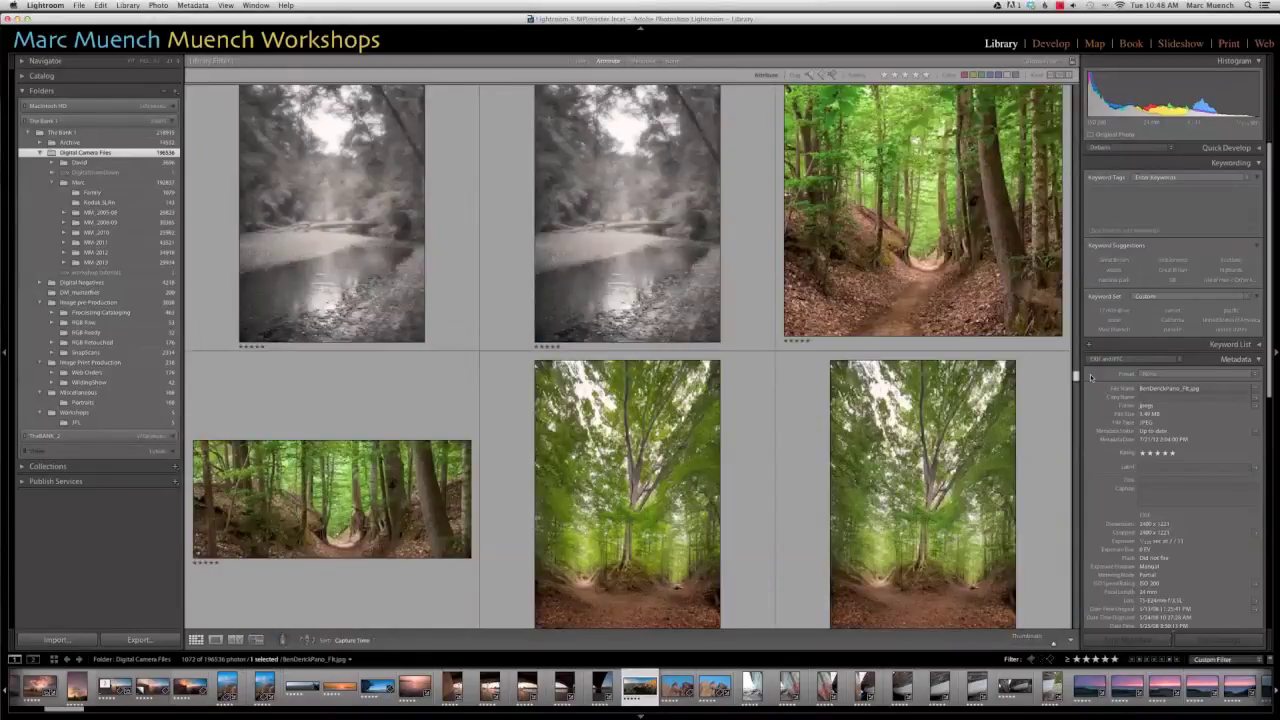
scroll(464, 320, down, 2)
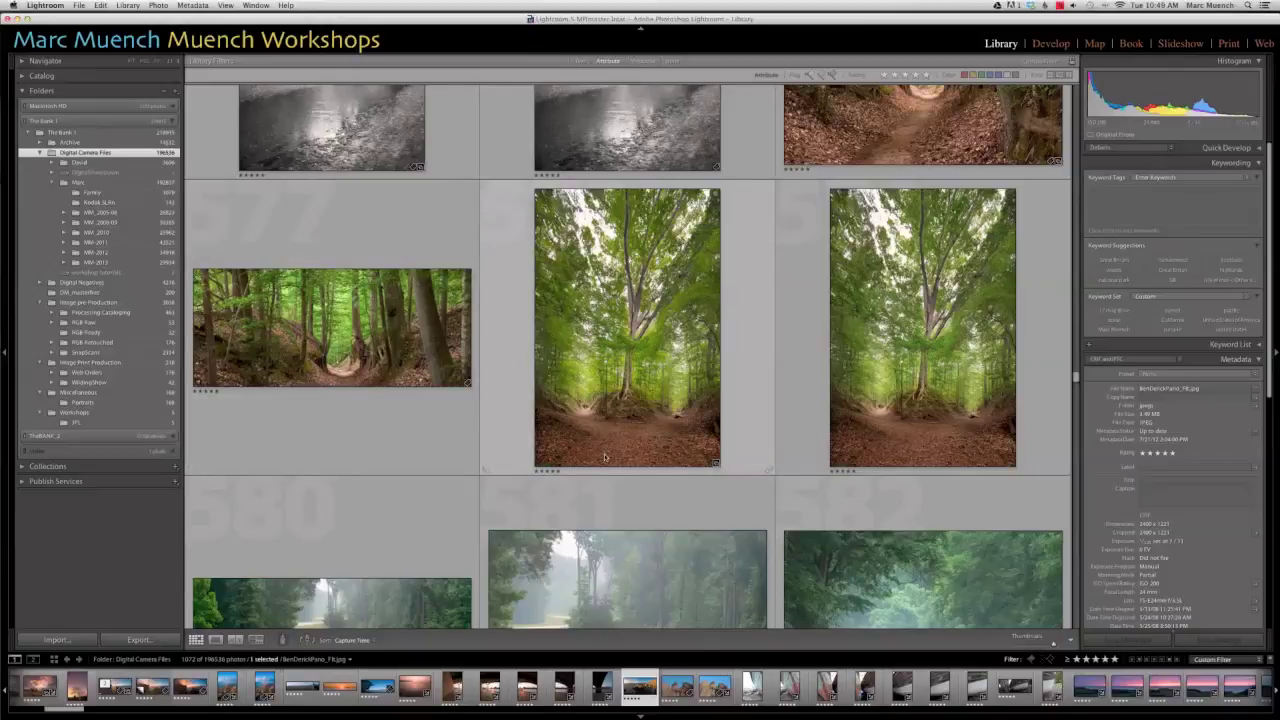
scroll(604, 458, down, 1)
scroll(604, 458, down, 5)
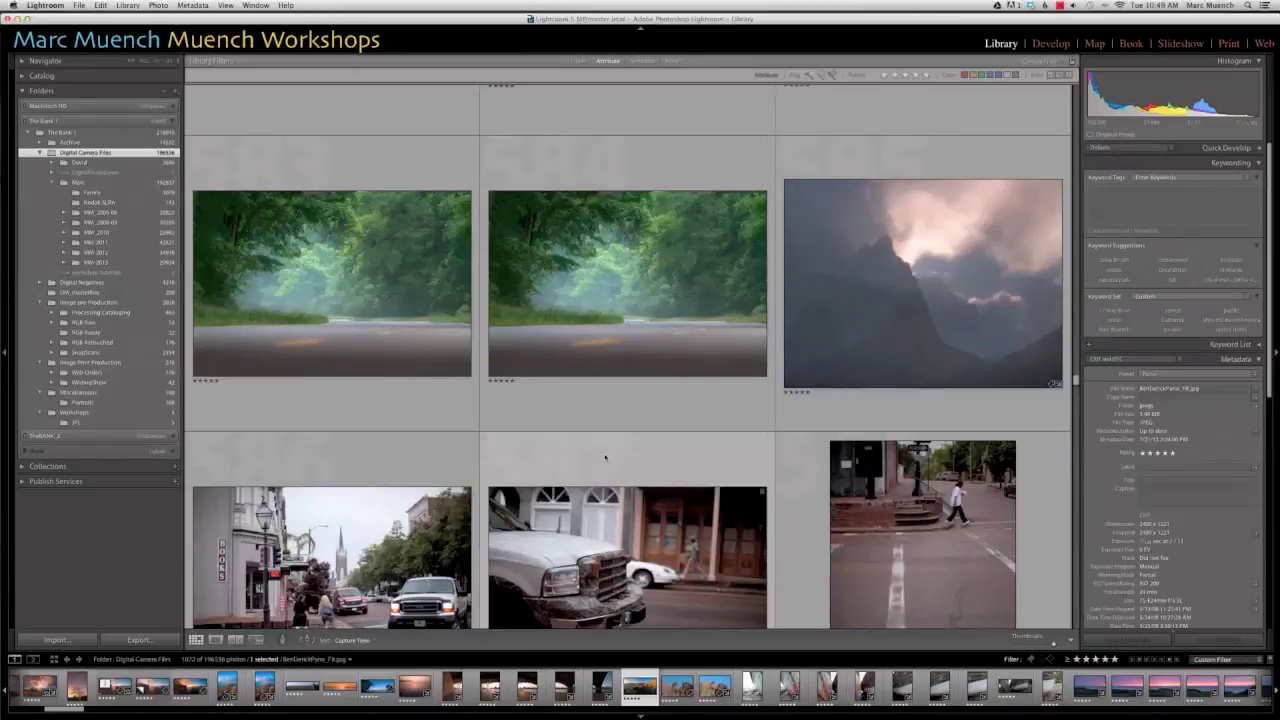
scroll(604, 458, down, 5)
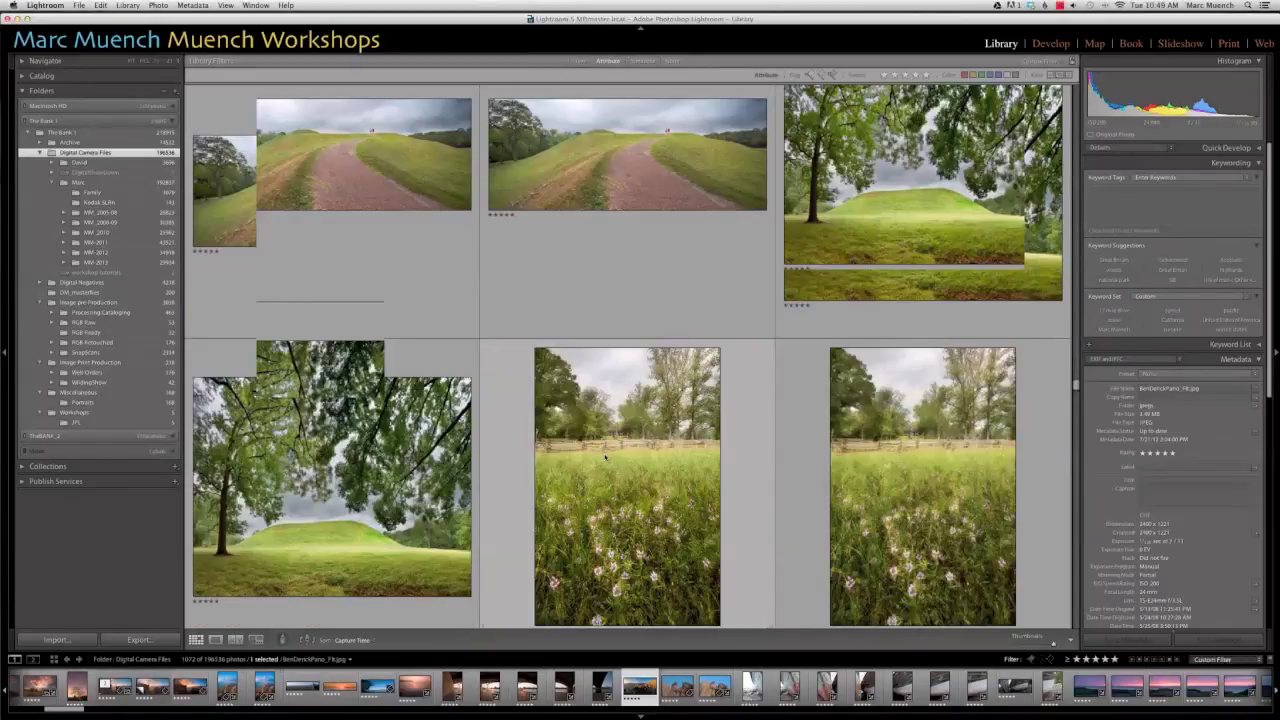
scroll(604, 457, down, 5)
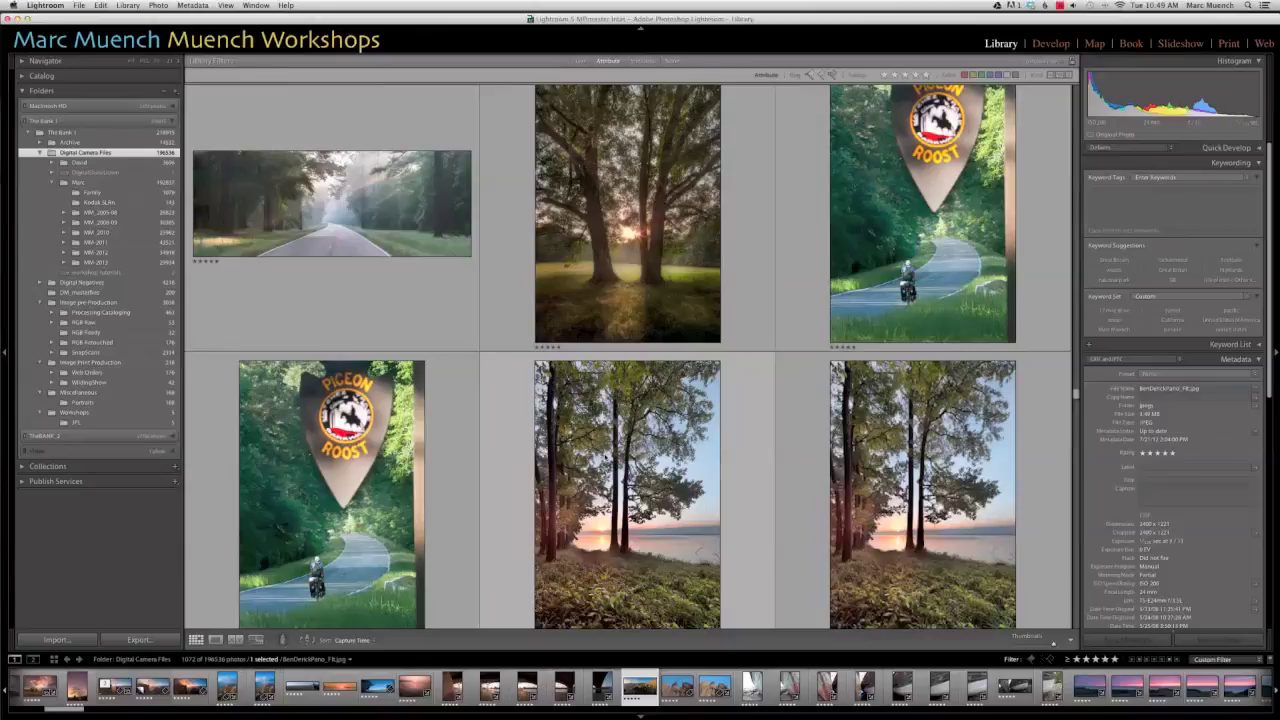
scroll(604, 457, down, 2)
Show the contents of the MM-2012 folder and browse to the Kauai beach photos, selecting one of them
click(75, 253)
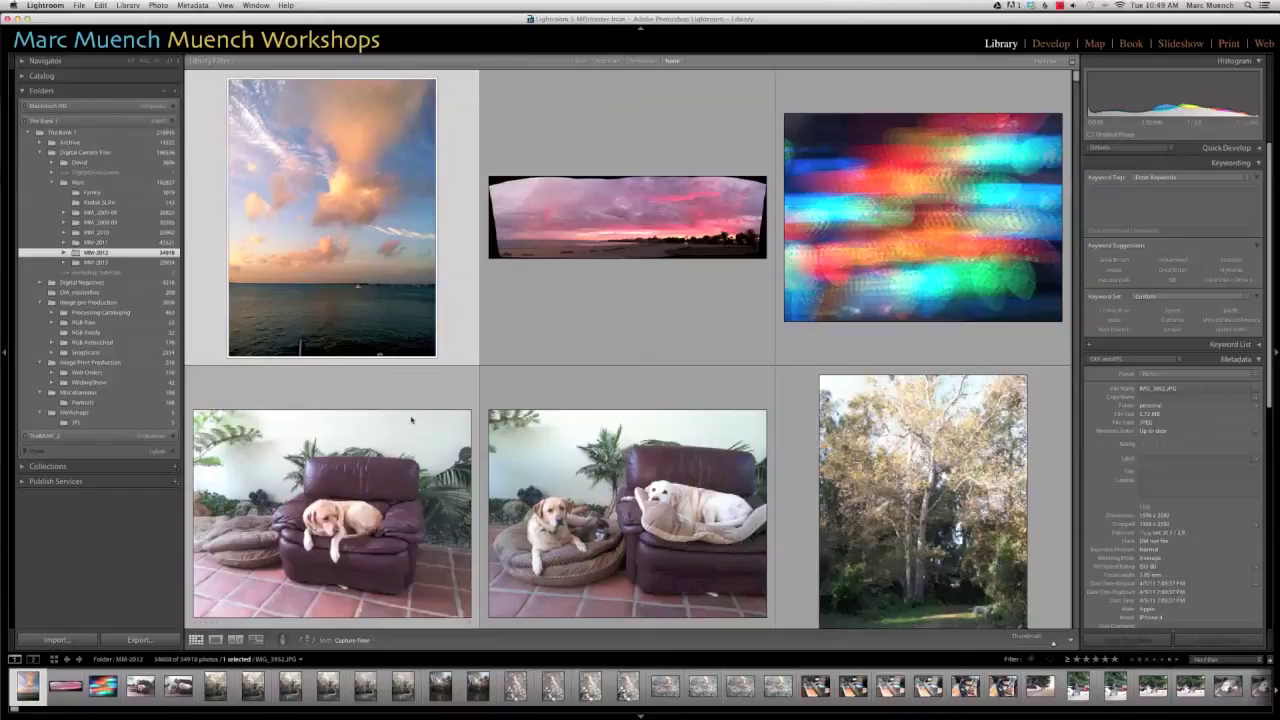
scroll(414, 423, down, 5)
click(1077, 75)
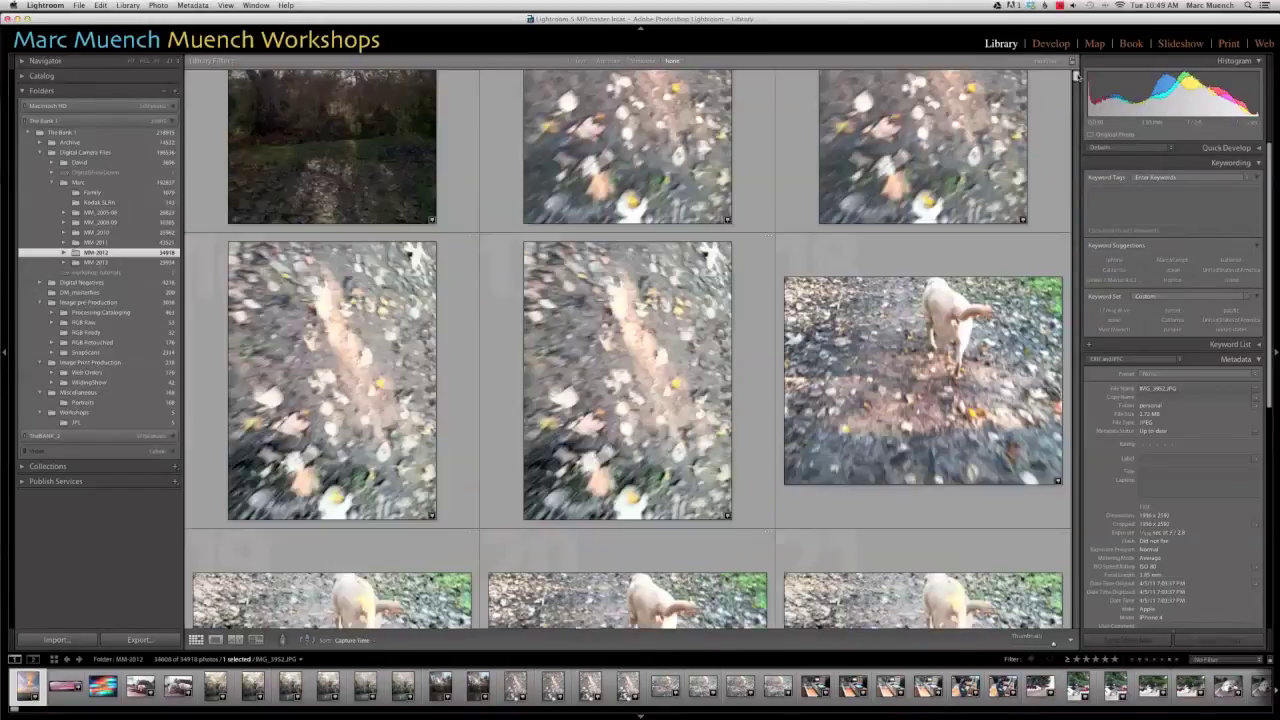
drag(1077, 75, 1071, 418)
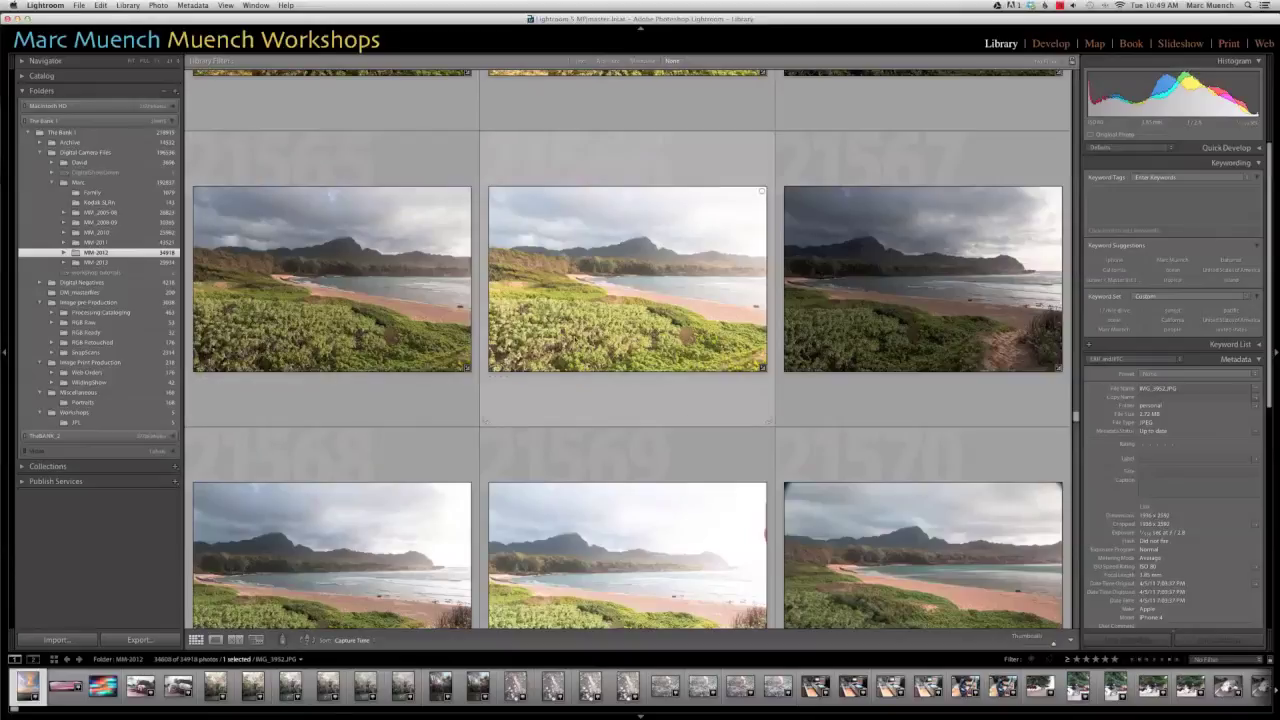
click(627, 280)
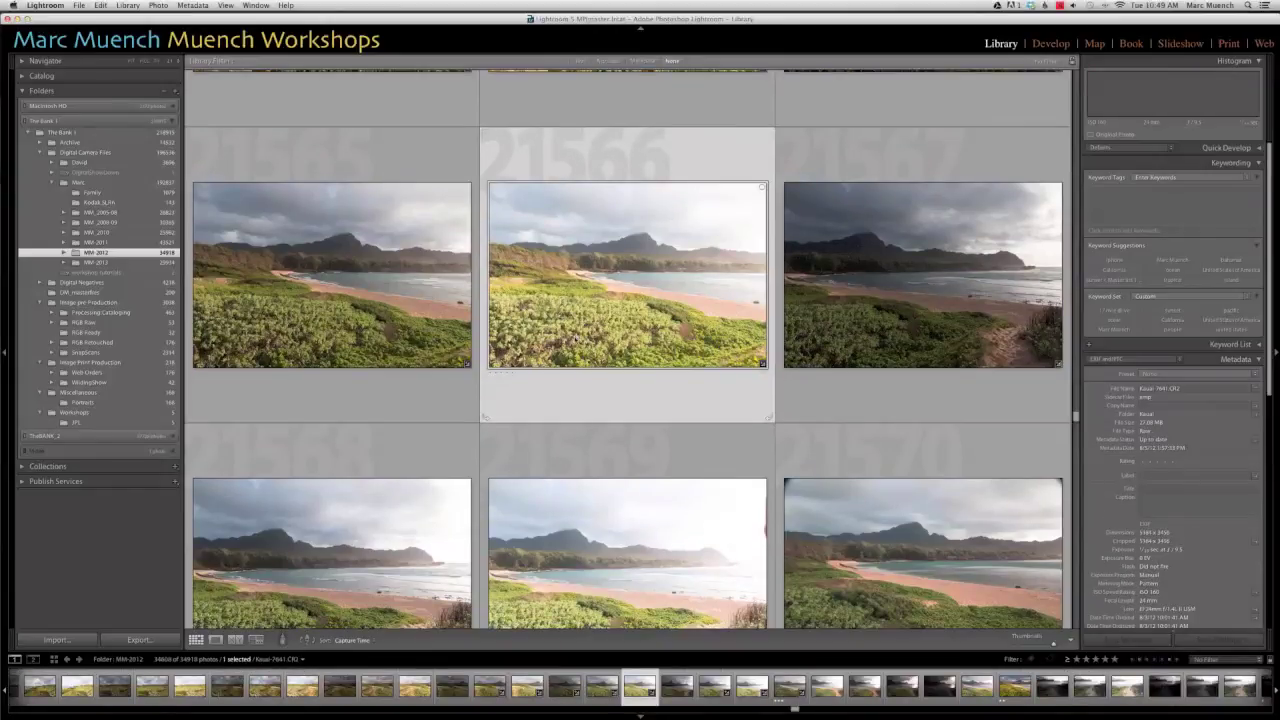
scroll(576, 340, down, 3)
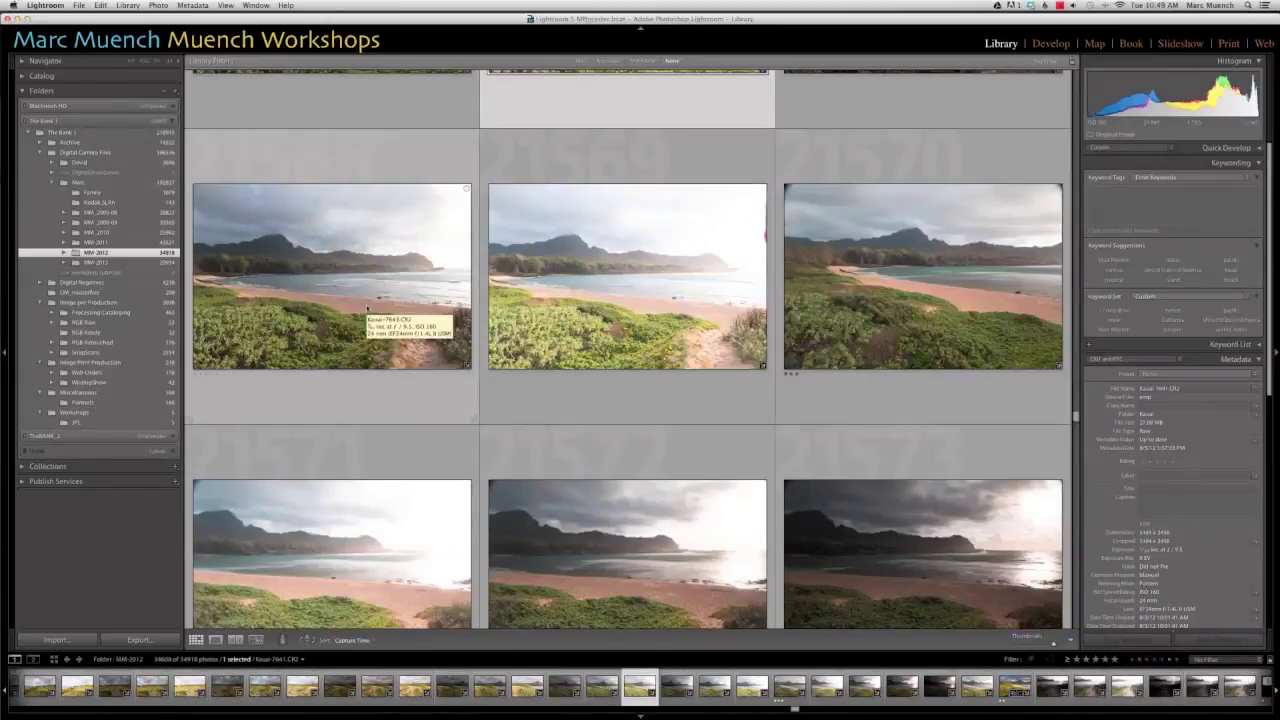
key(l)
Minimize the Lightroom window and show the contents of the Lightroom 5 catalog folder inside Pictures in Finder
click(17, 19)
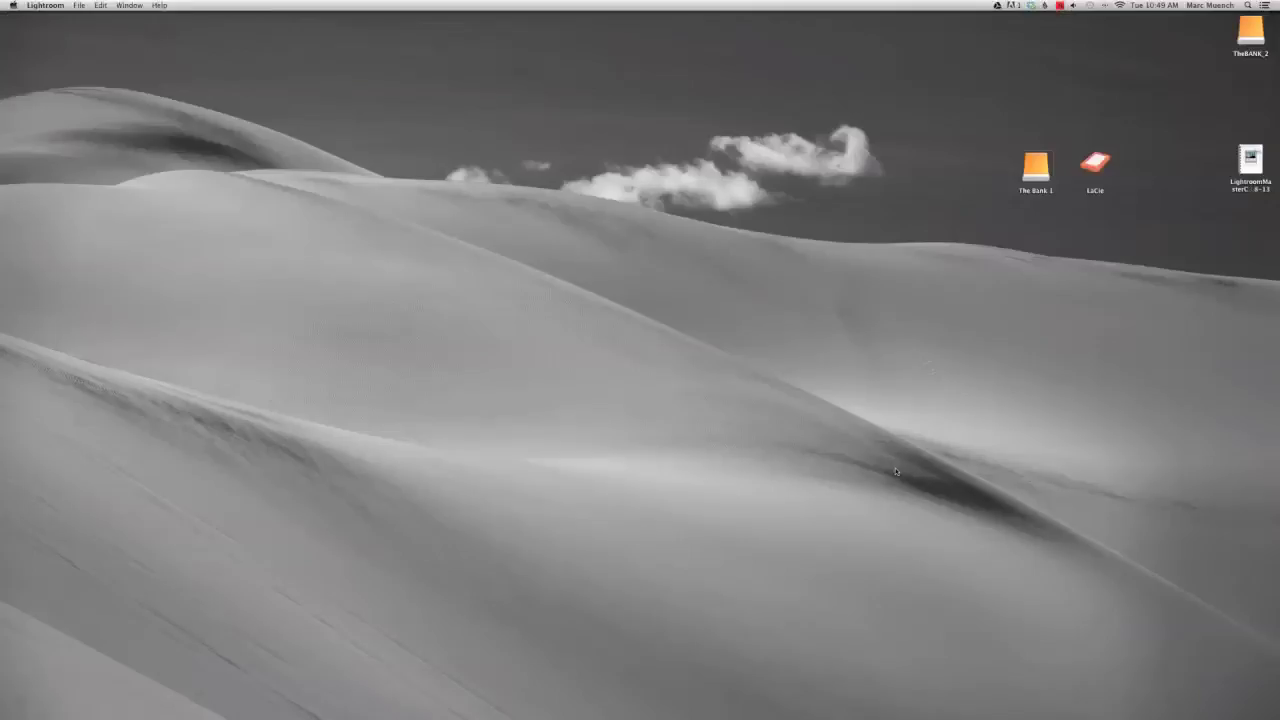
double_click(1035, 170)
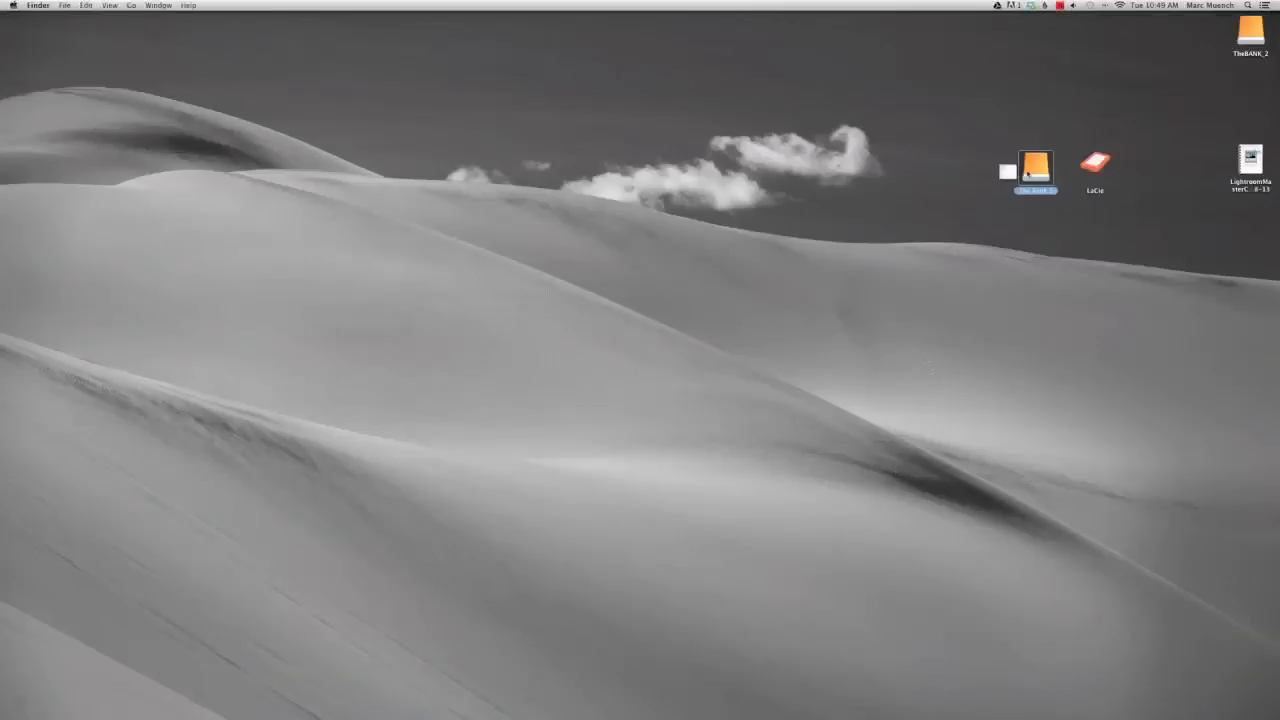
click(167, 230)
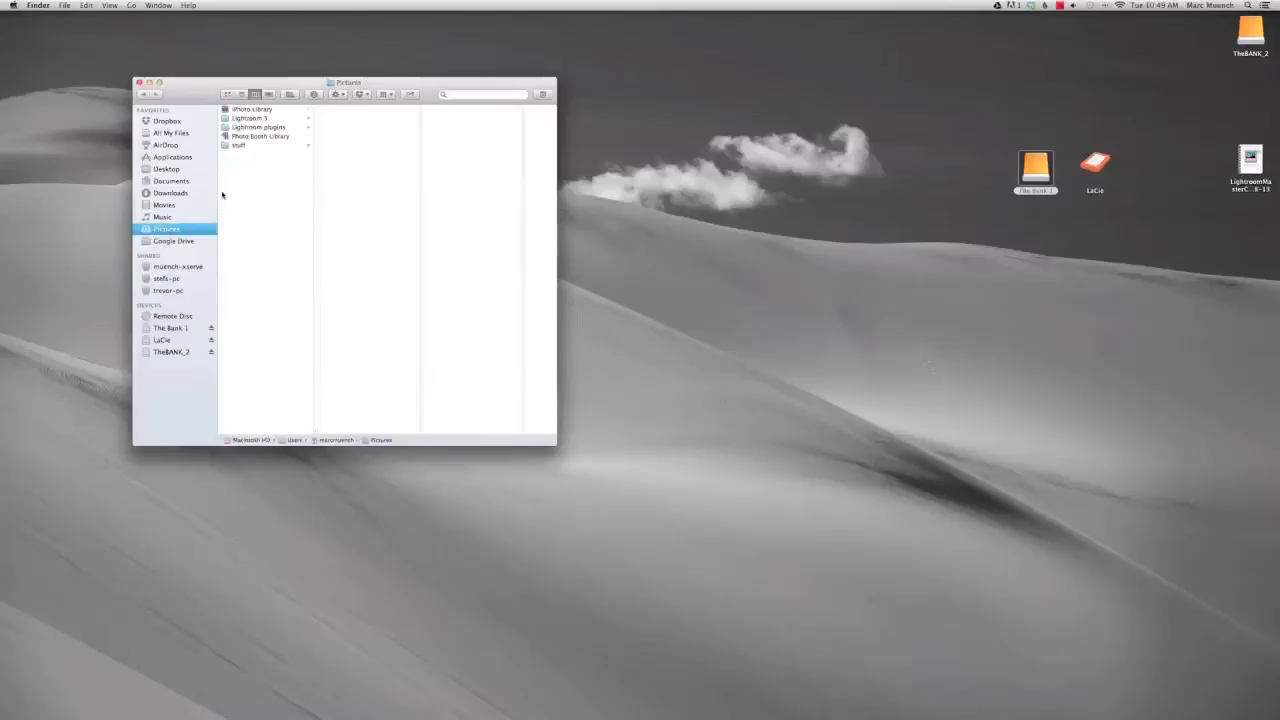
click(259, 119)
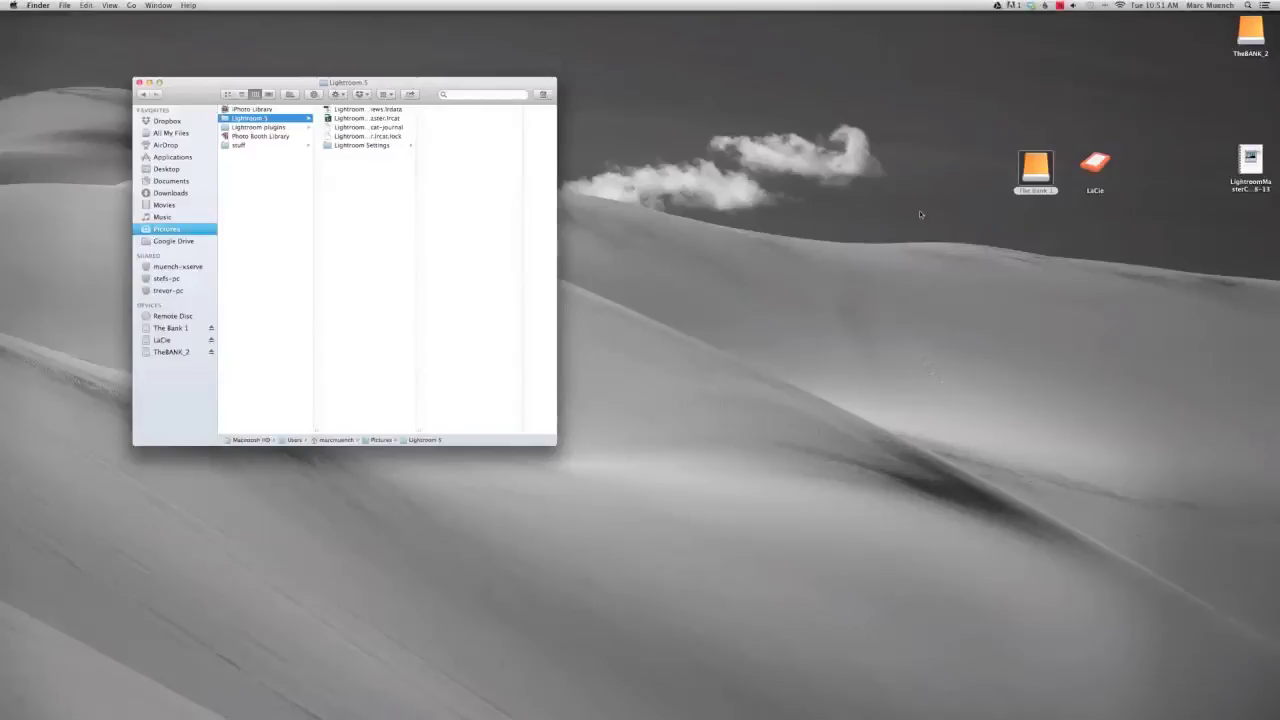
Open a second Finder window beside the first and show the Big sur folder inside the LaCie drive's LR catalog folder
double_click(1036, 168)
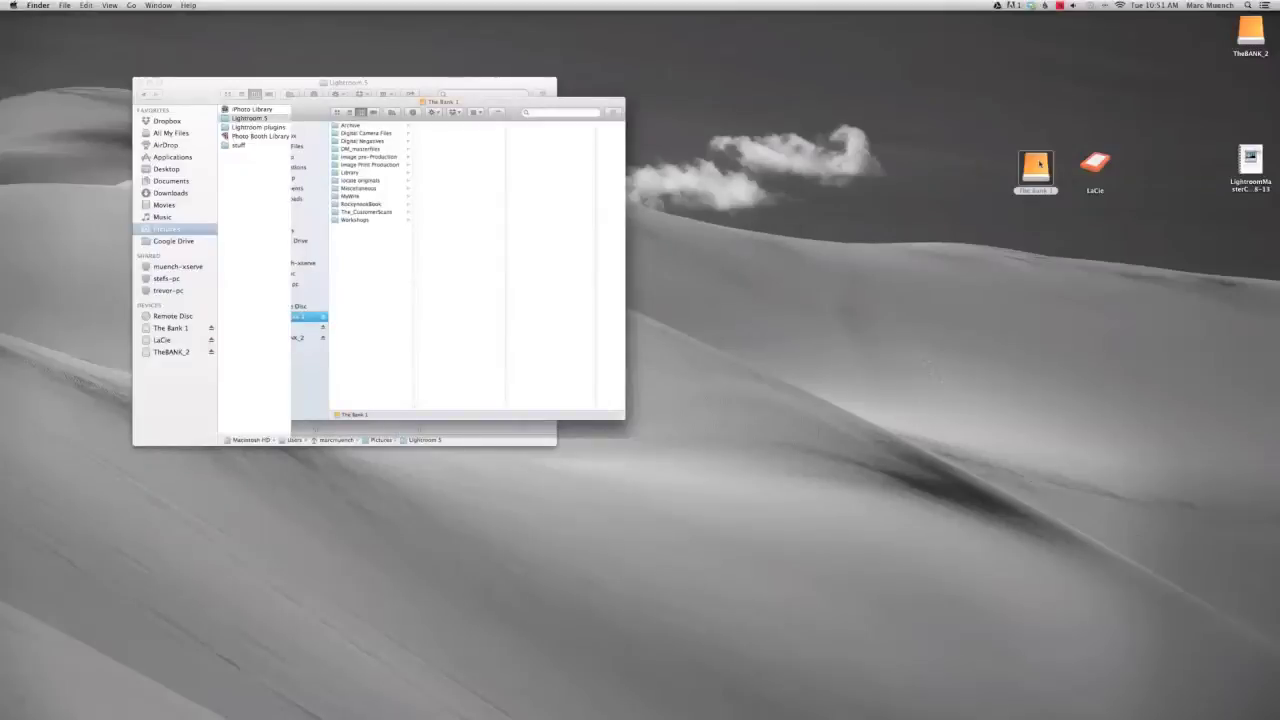
drag(509, 90, 900, 83)
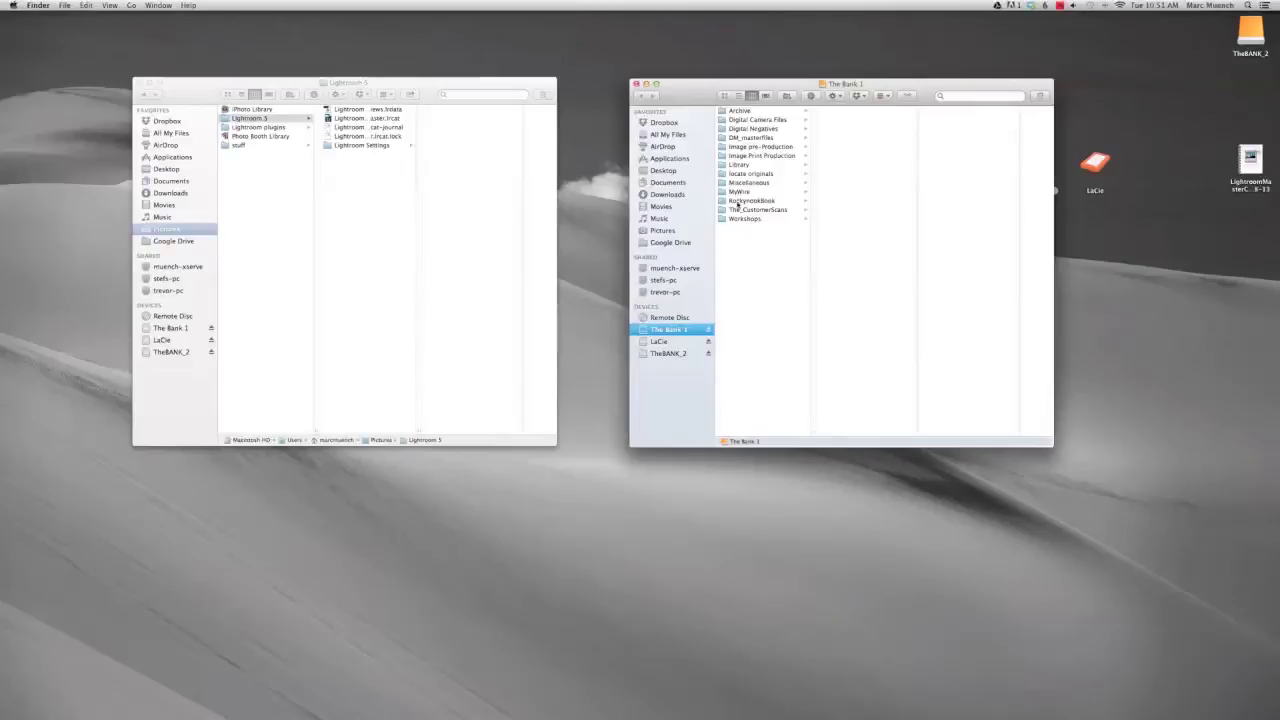
click(657, 343)
click(736, 120)
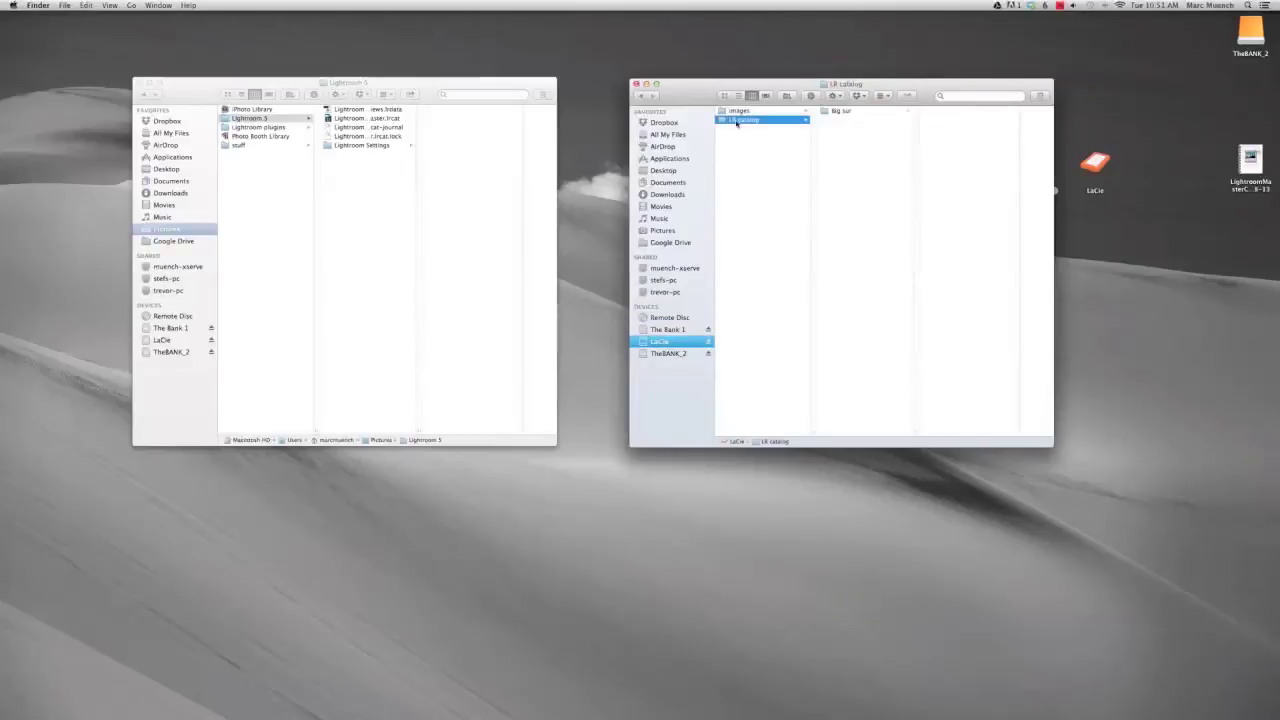
click(838, 112)
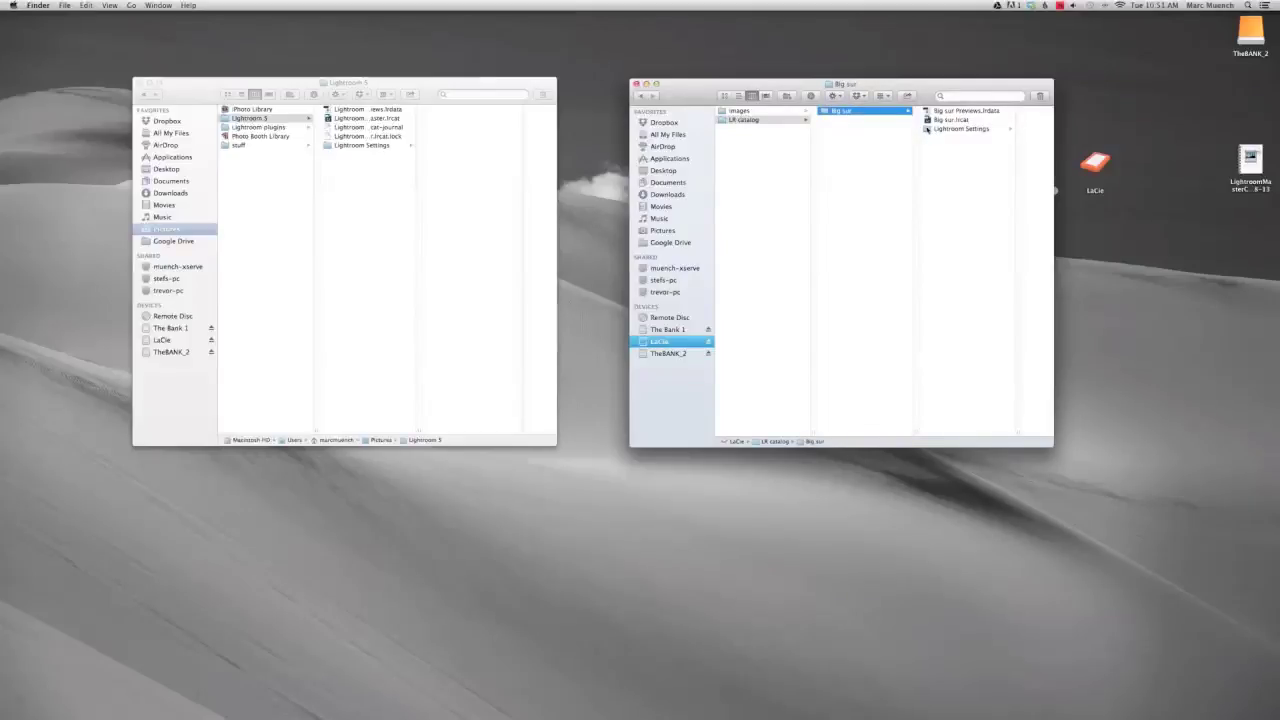
drag(928, 129, 929, 173)
Return the first Finder window to the Pictures folder, close the Big sur window, and move the remaining window toward the desktop's centre
click(201, 93)
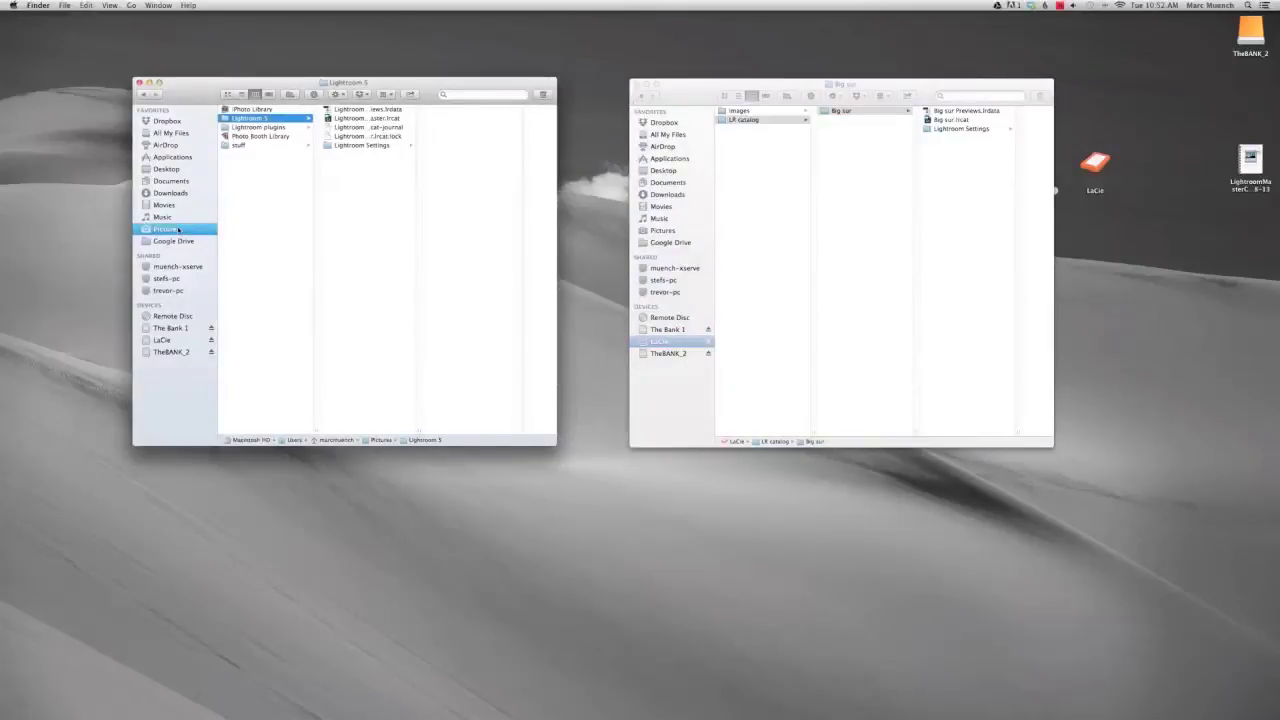
click(178, 229)
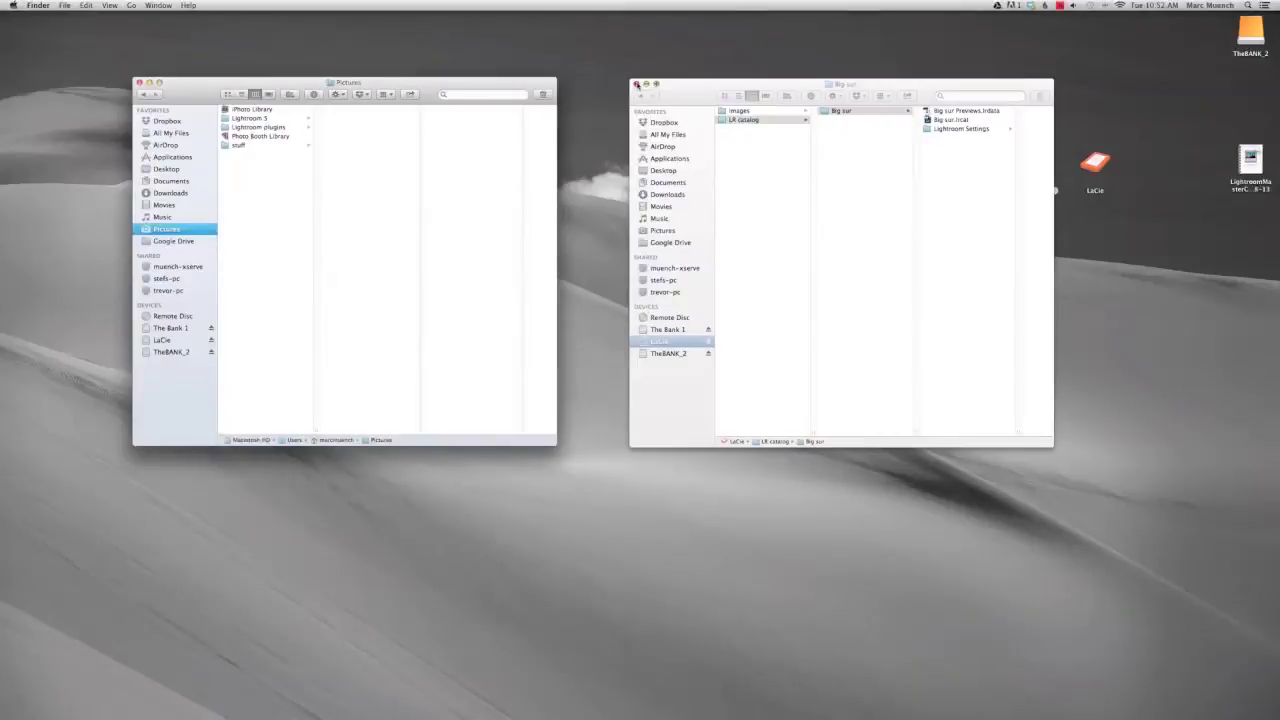
click(636, 85)
drag(369, 84, 629, 85)
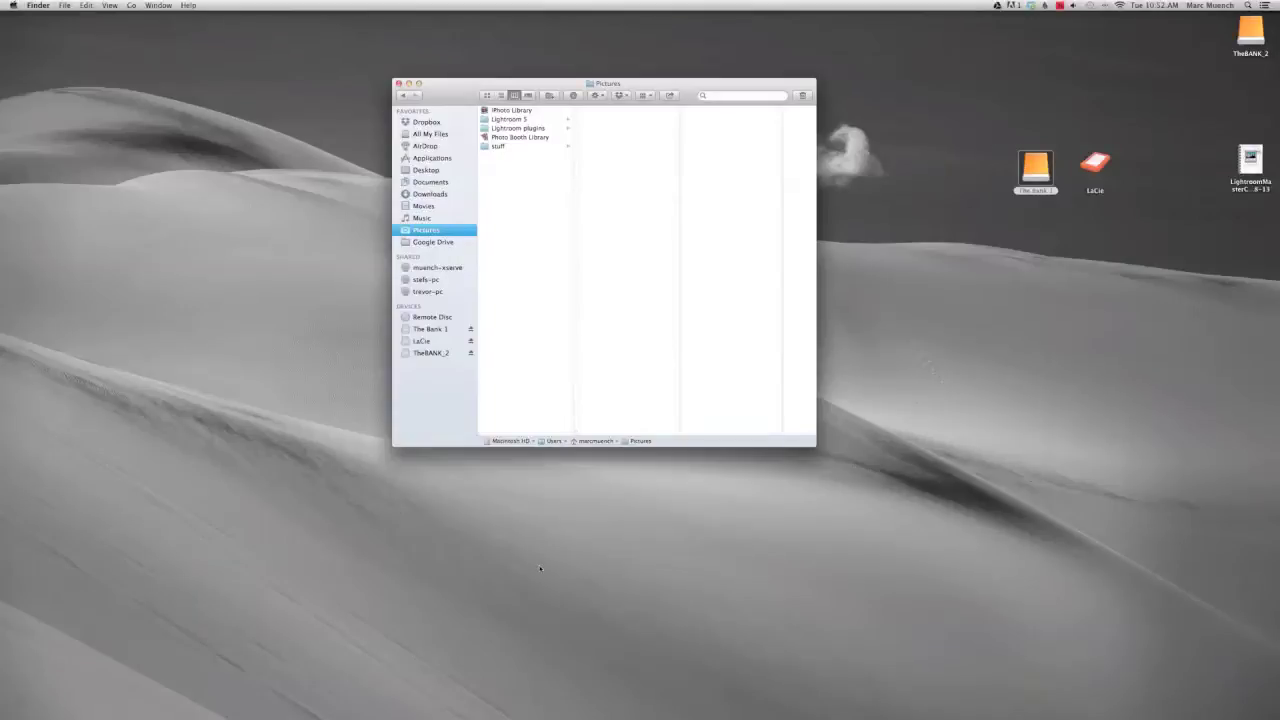
View the folders on The Bank 1 drive, close its window, and switch back to the minimized Lightroom 5 master catalog
mouse_move(547, 712)
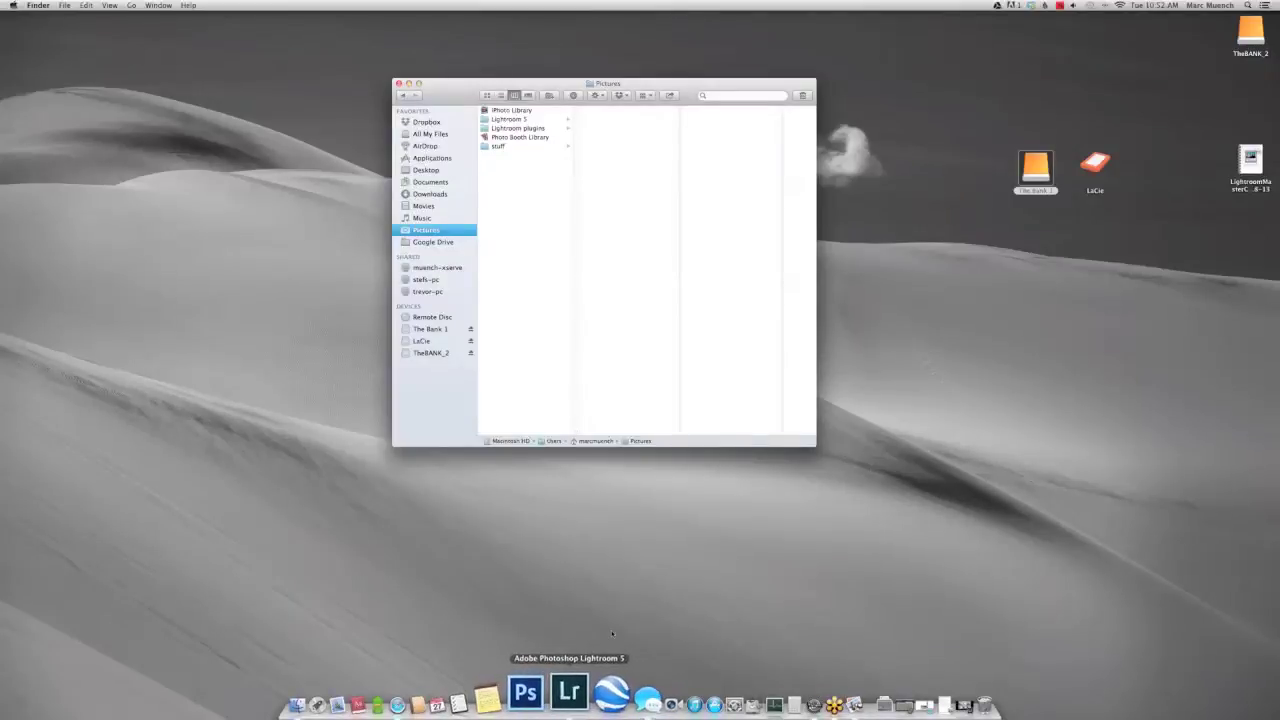
click(1033, 170)
double_click(1030, 172)
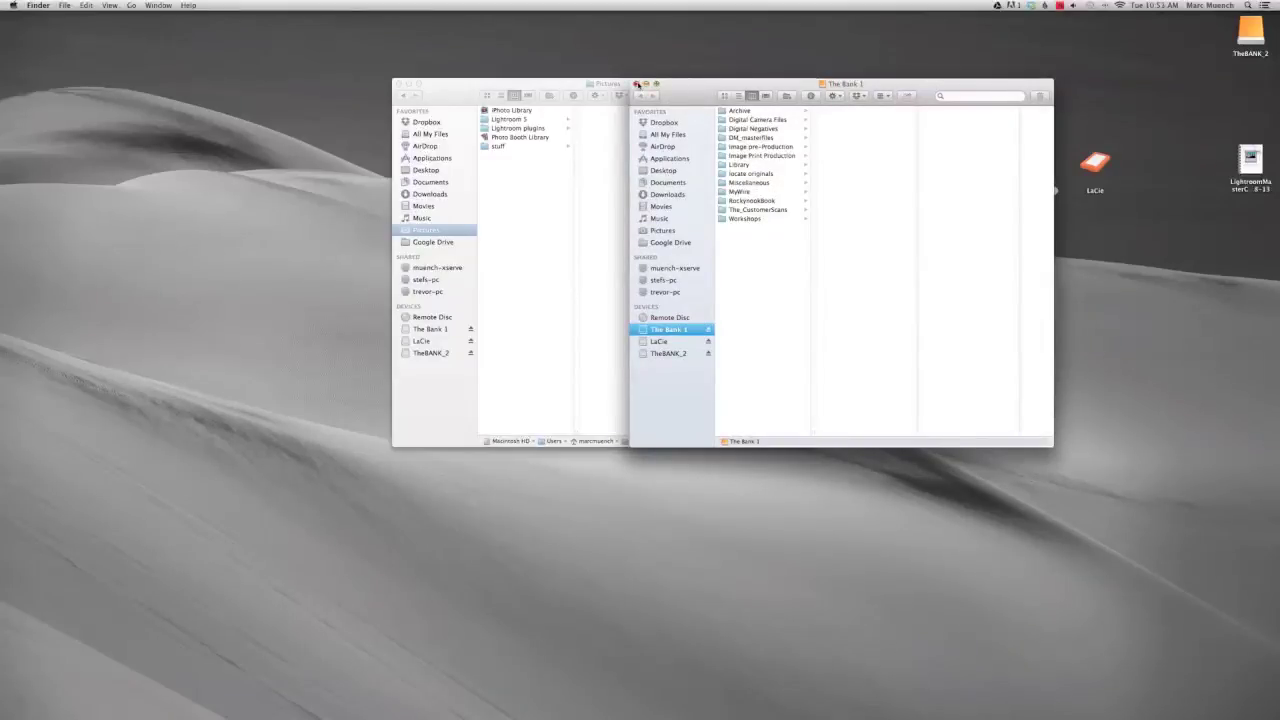
click(637, 84)
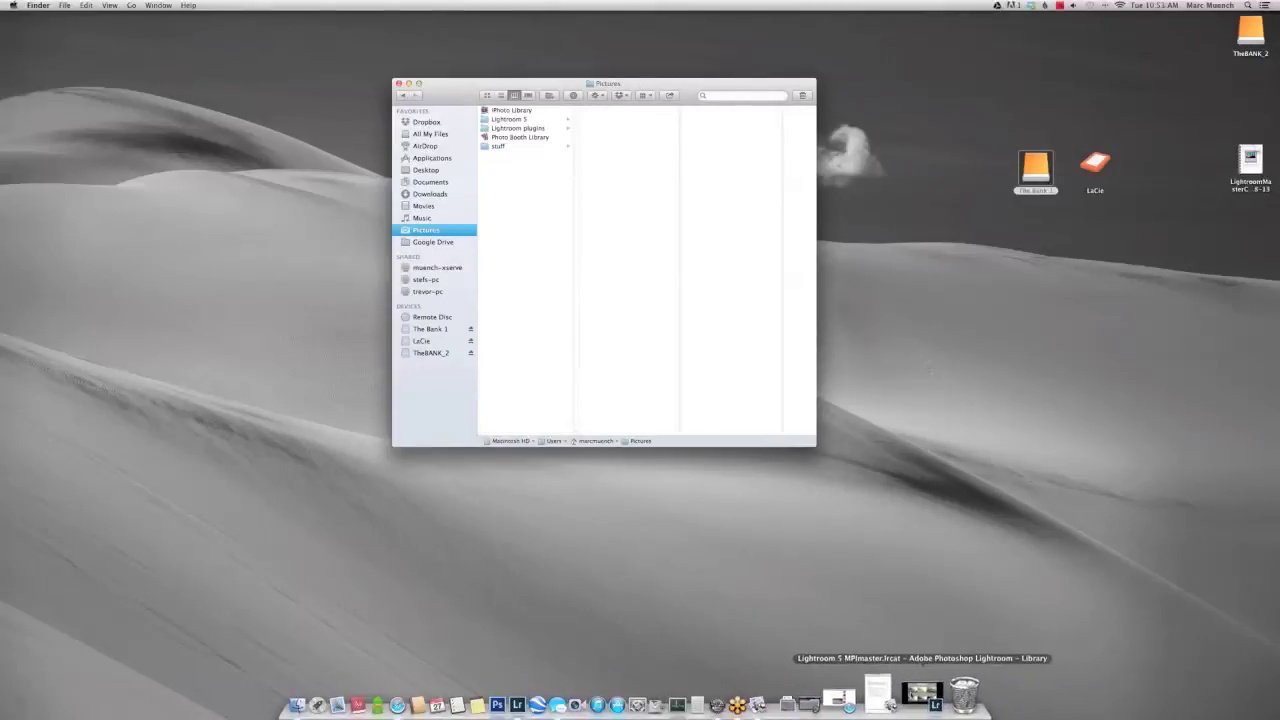
click(899, 690)
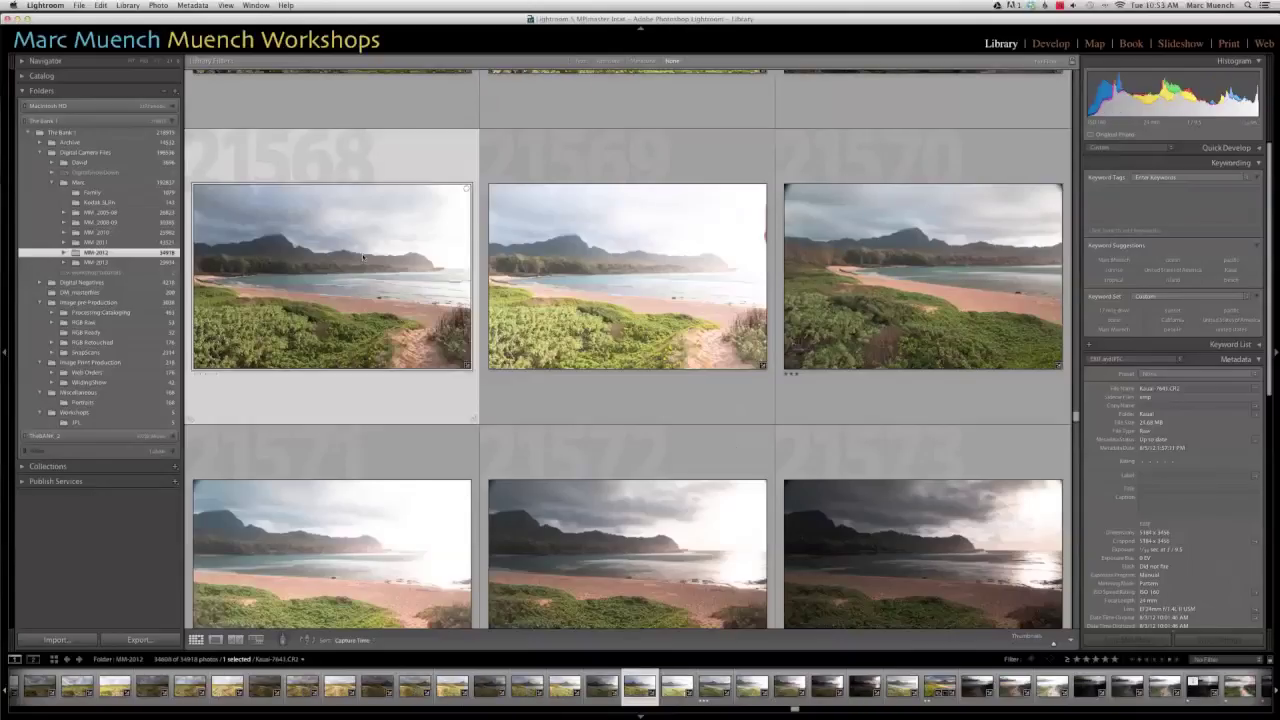
Flag the selected Kauai beach photo in the MM-2012 folder as rejected
right_click(363, 256)
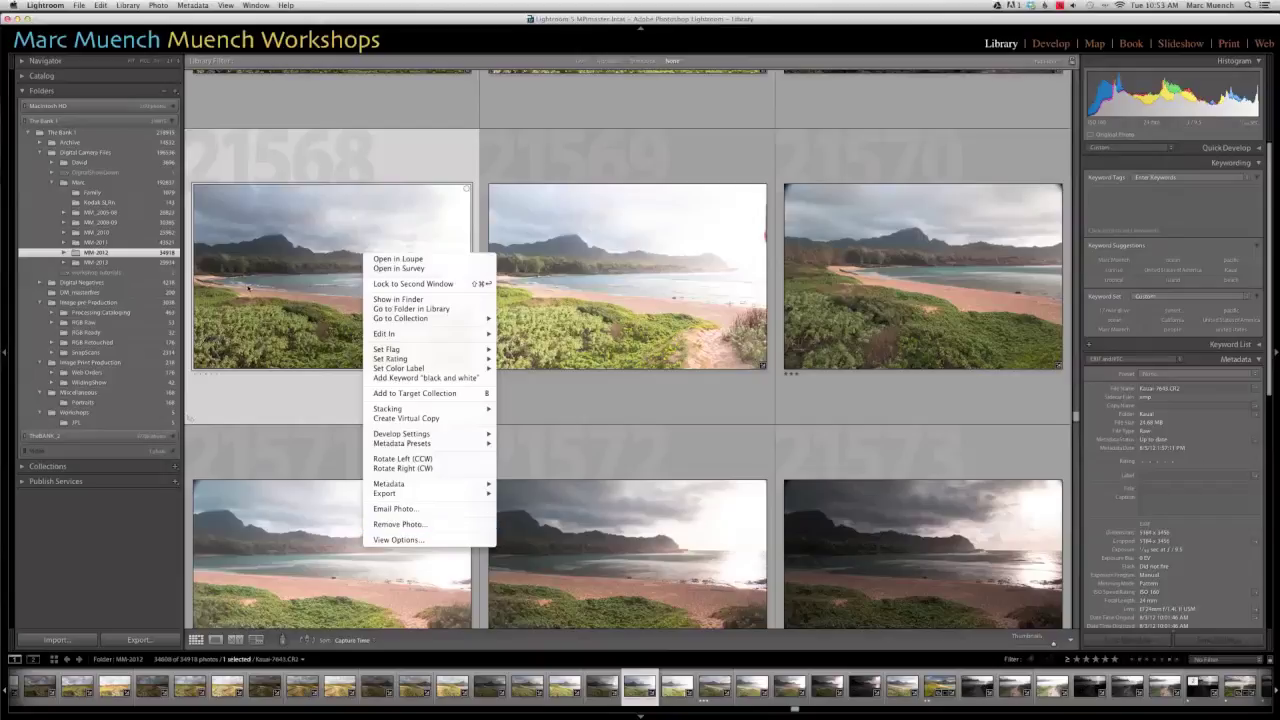
click(248, 288)
key(x)
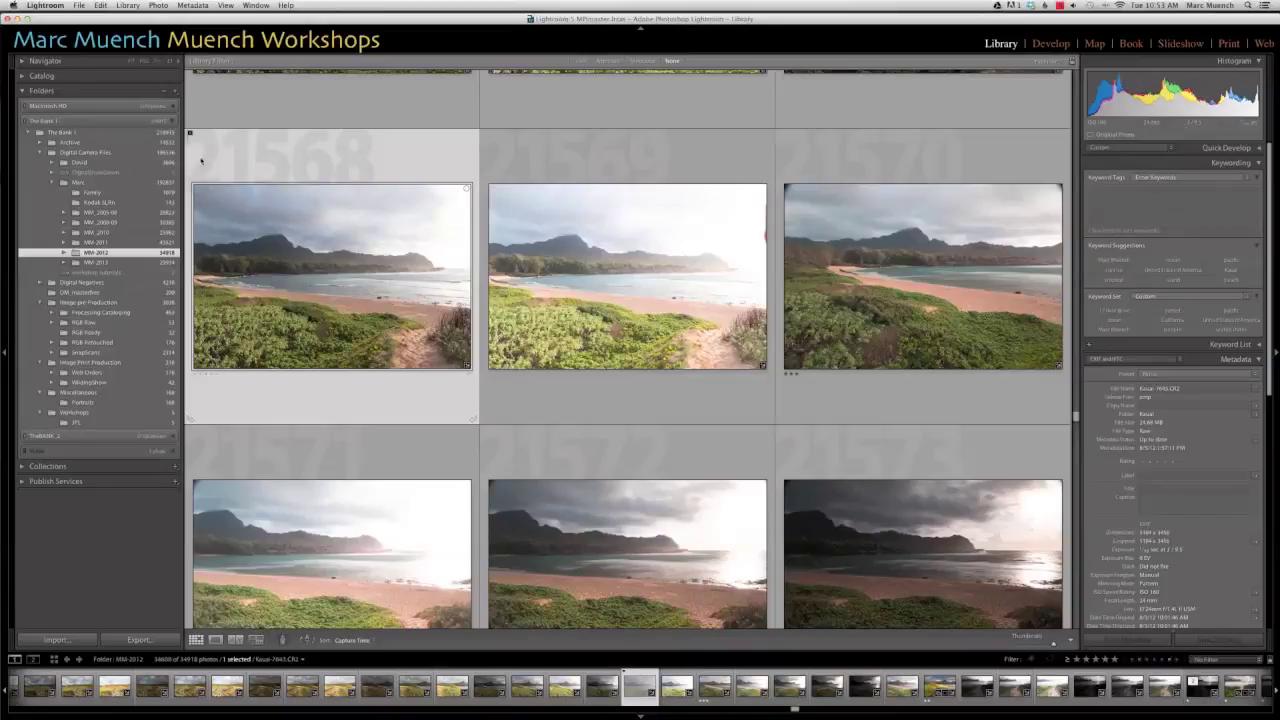
Bring up the delete-or-remove choice for the rejected Kauai photo, cancel it, and clear the photo's reject flag
key(alt)
key(alt)
key(Delete)
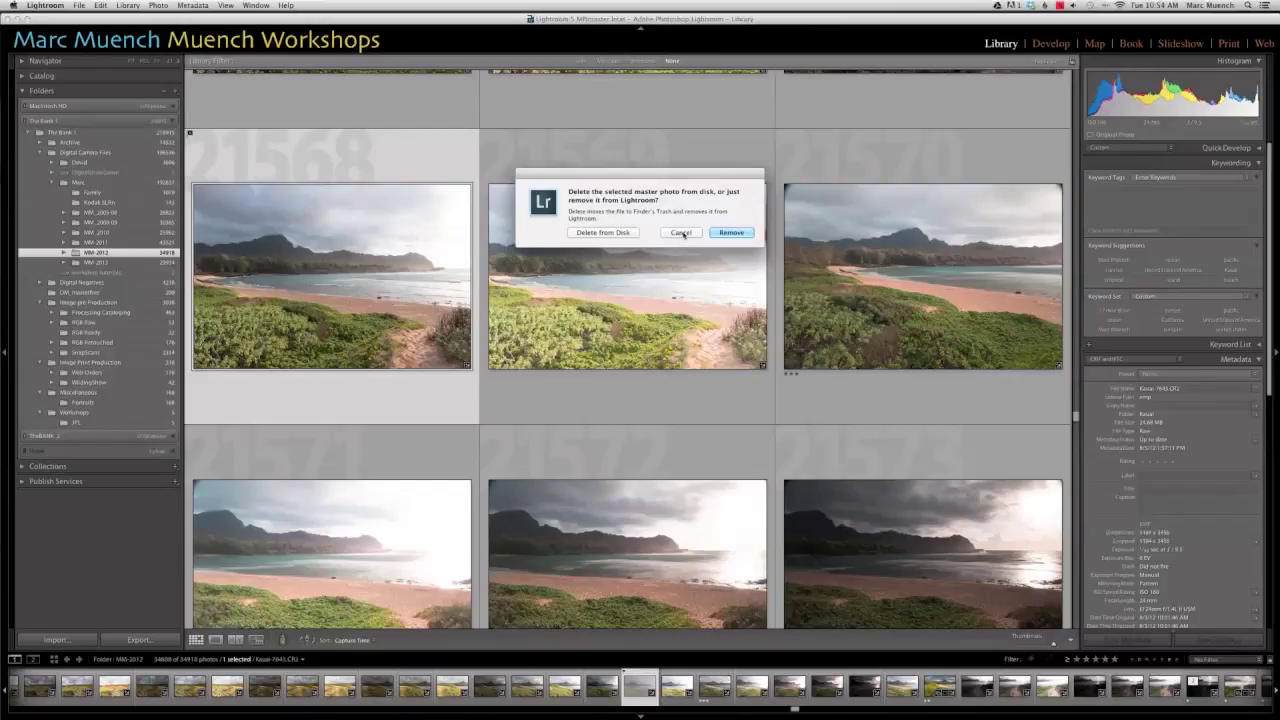
click(681, 232)
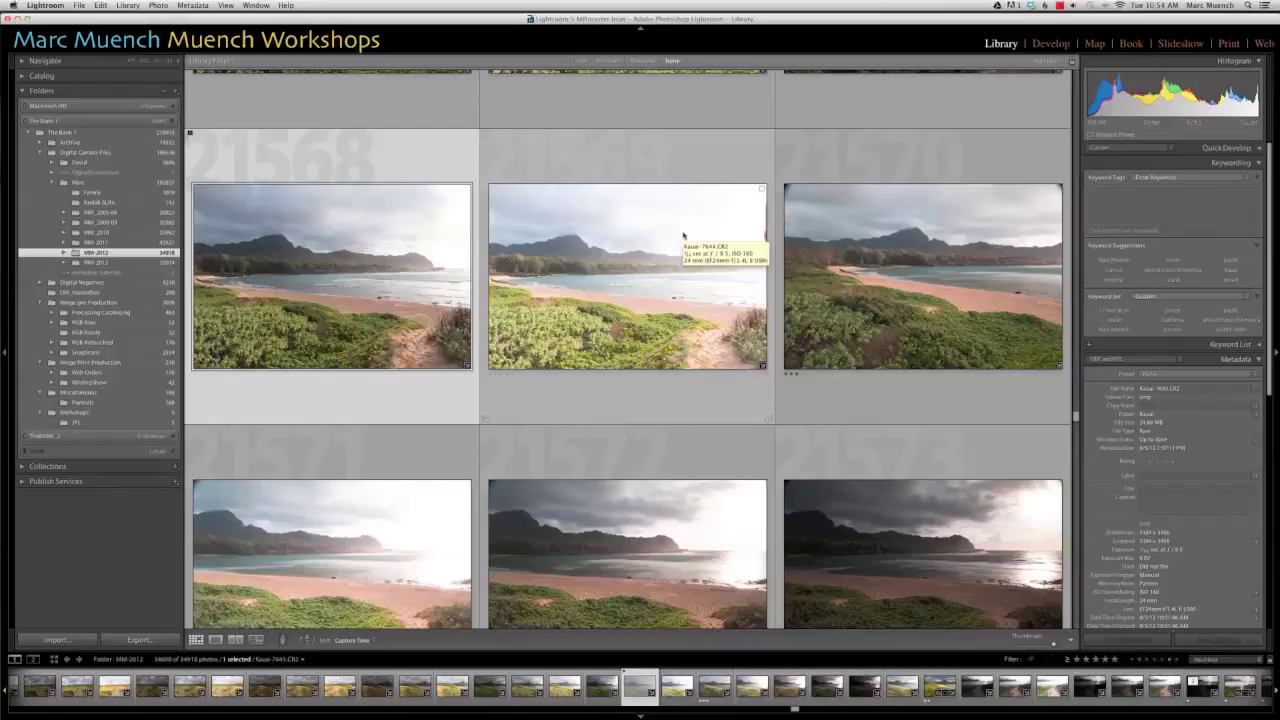
key(u)
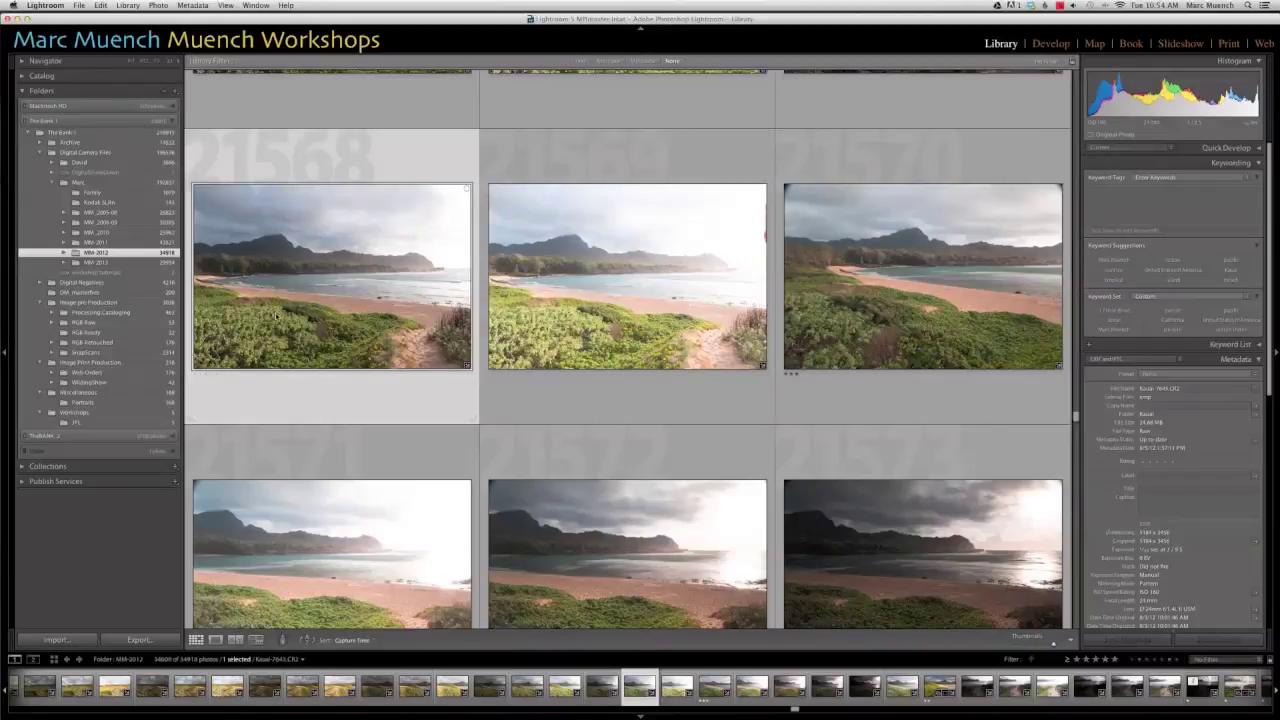
Show the BigSur folder inside MM-2013 and open its third photo in the Develop module
click(64, 262)
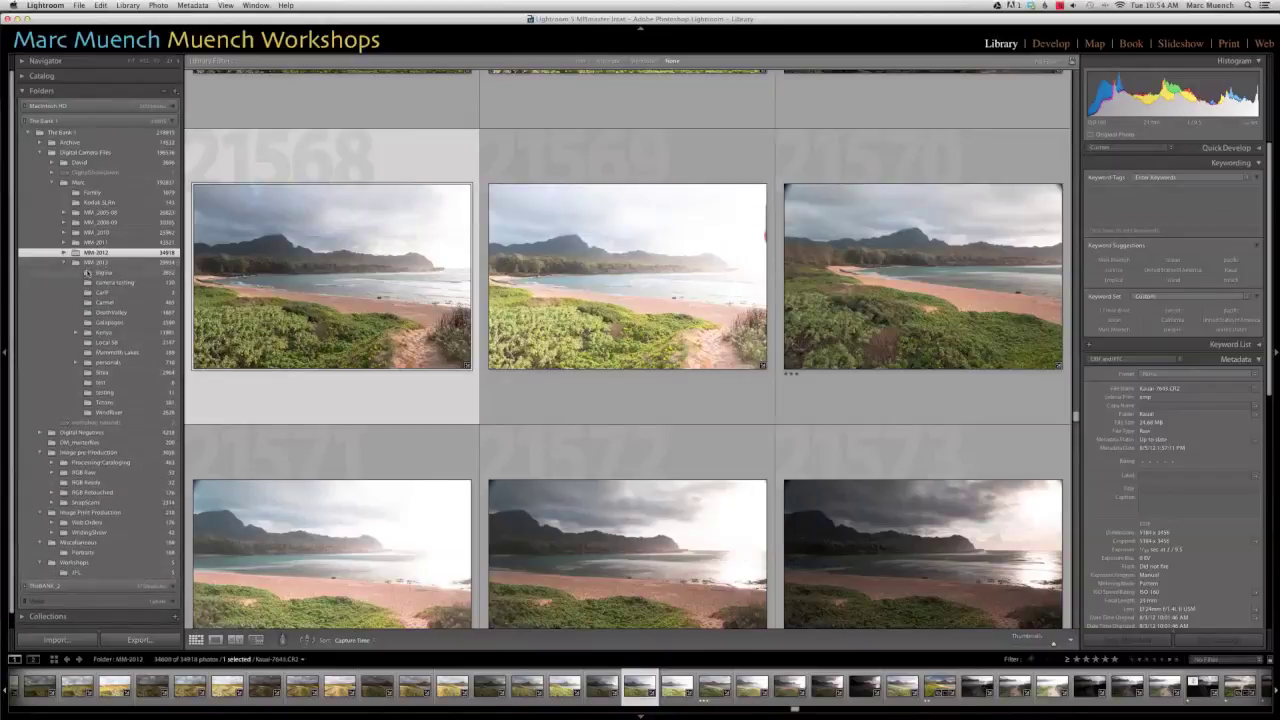
click(87, 273)
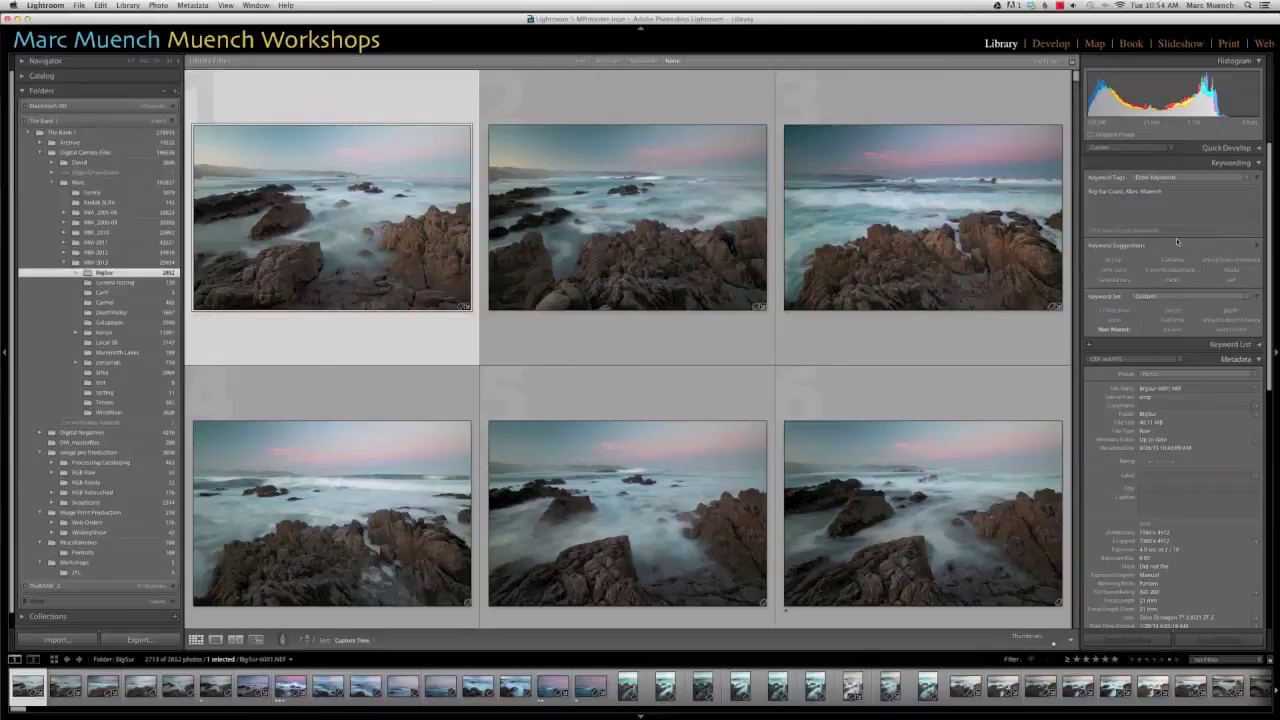
click(949, 234)
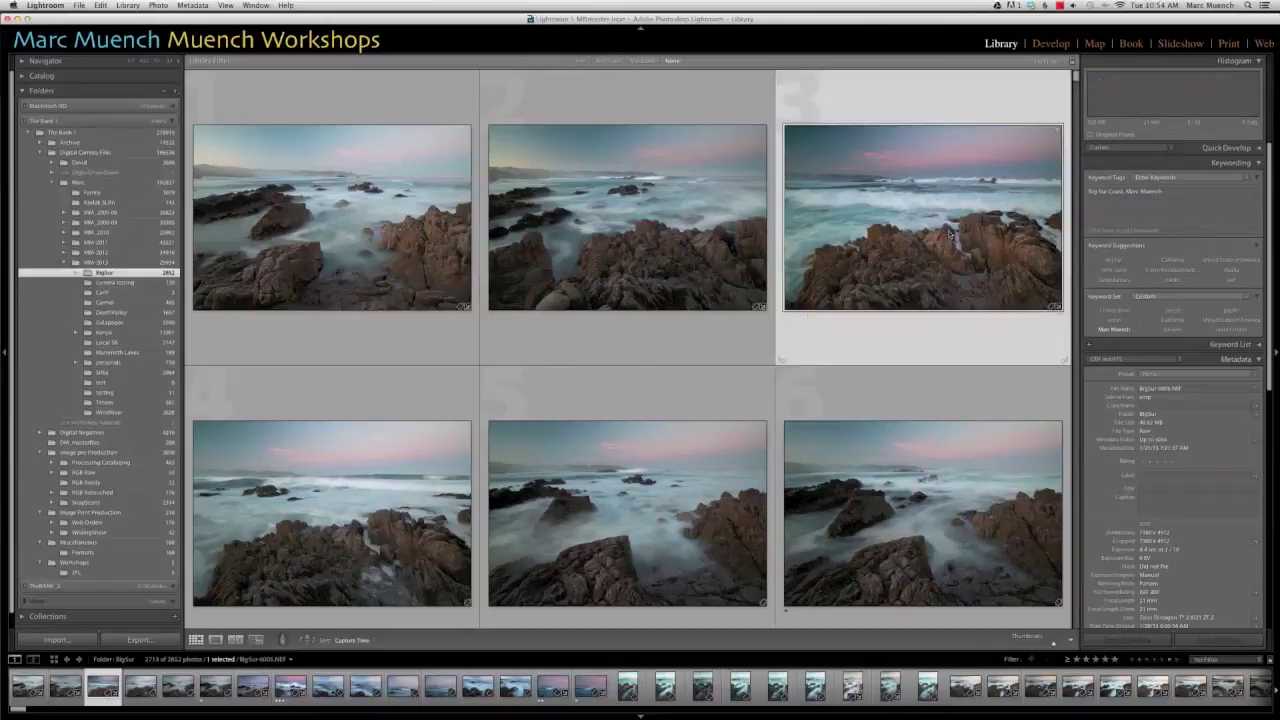
key(d)
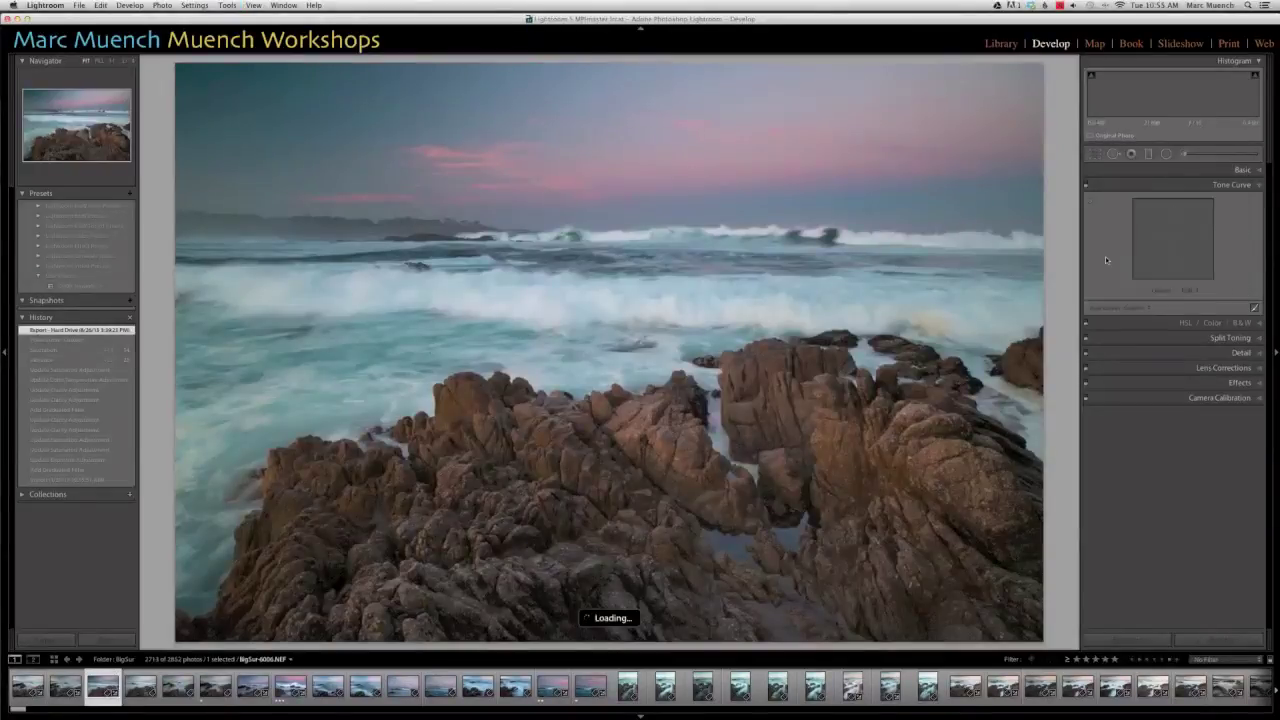
View the photo's Basic adjustments, collapse them again, and return to the Library grid
click(1240, 171)
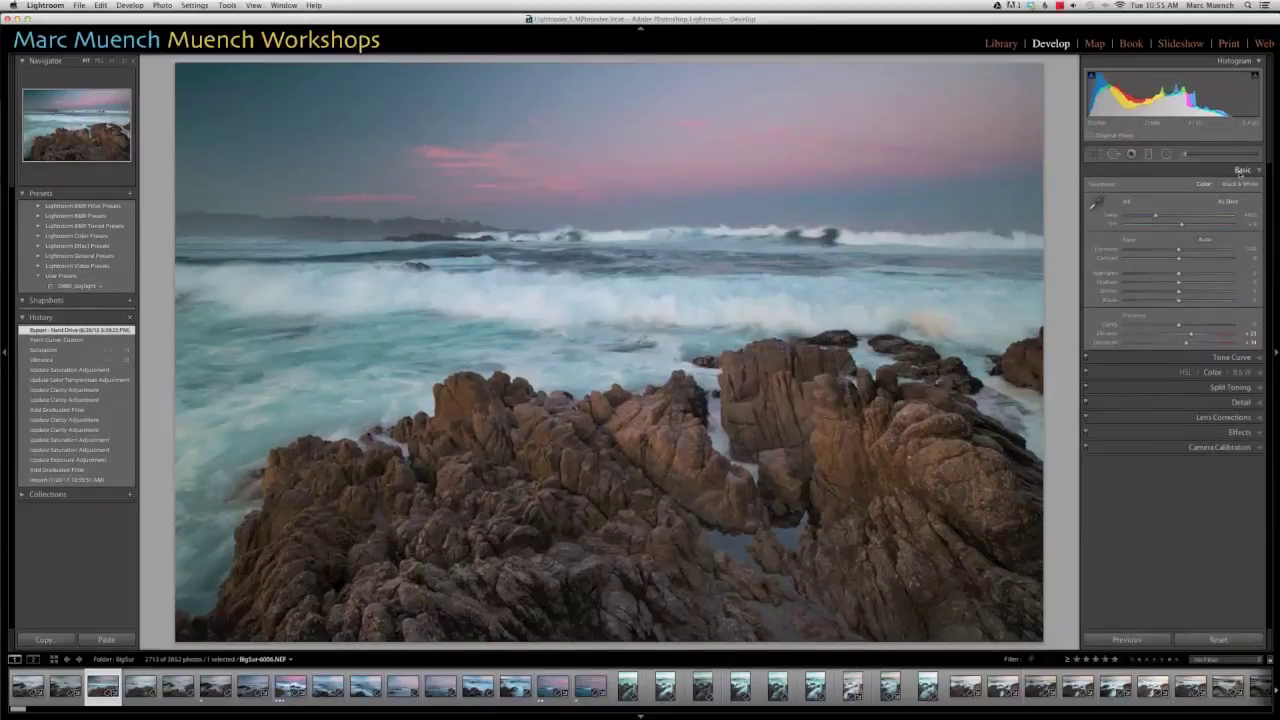
click(1240, 171)
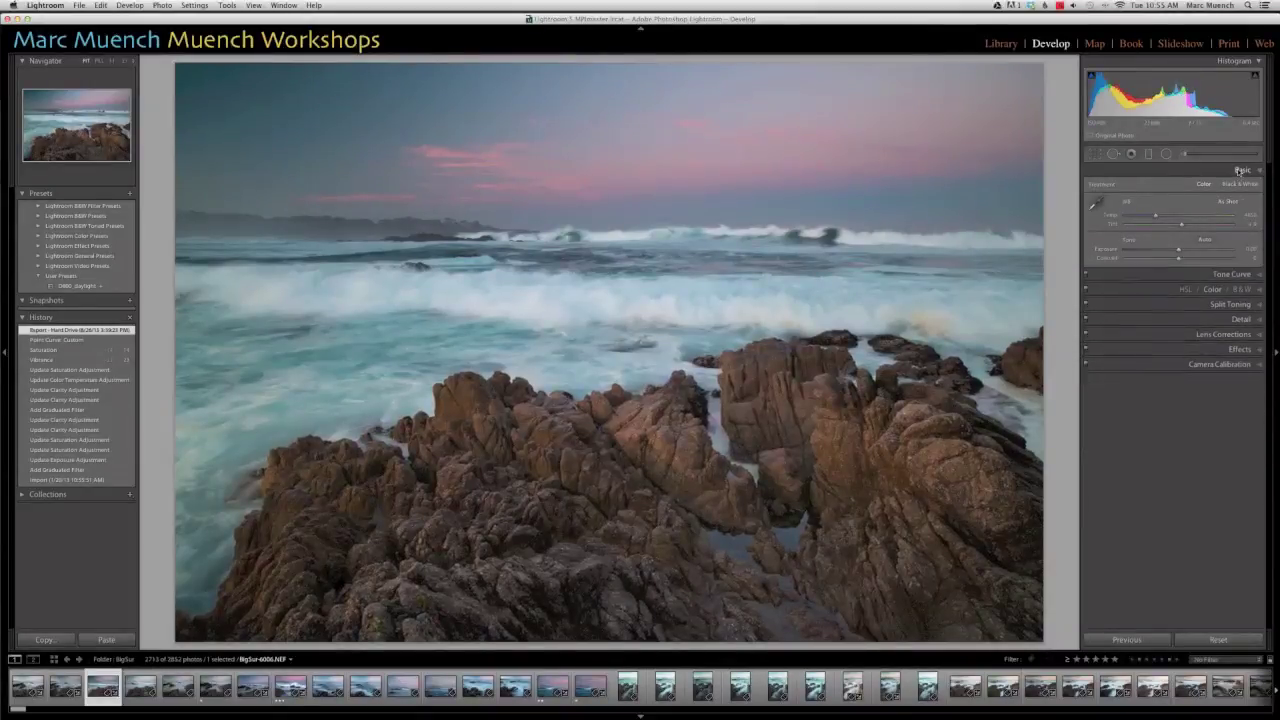
key(backslash)
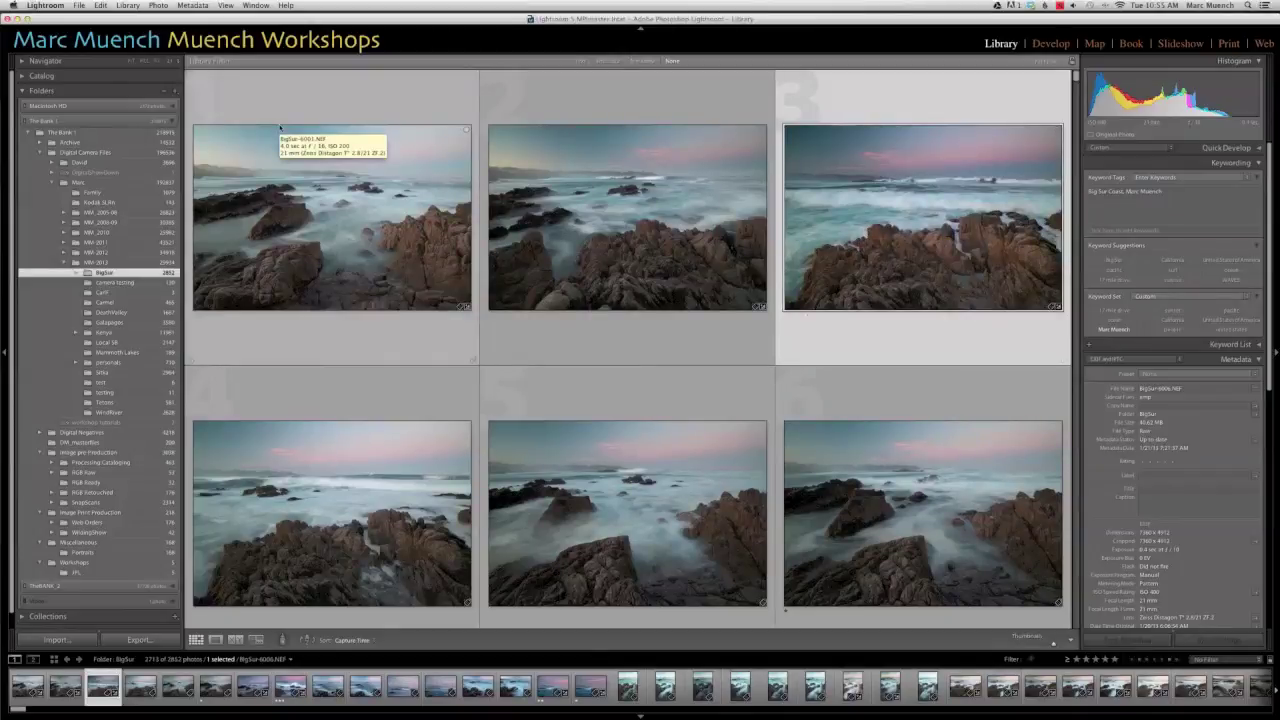
click(79, 6)
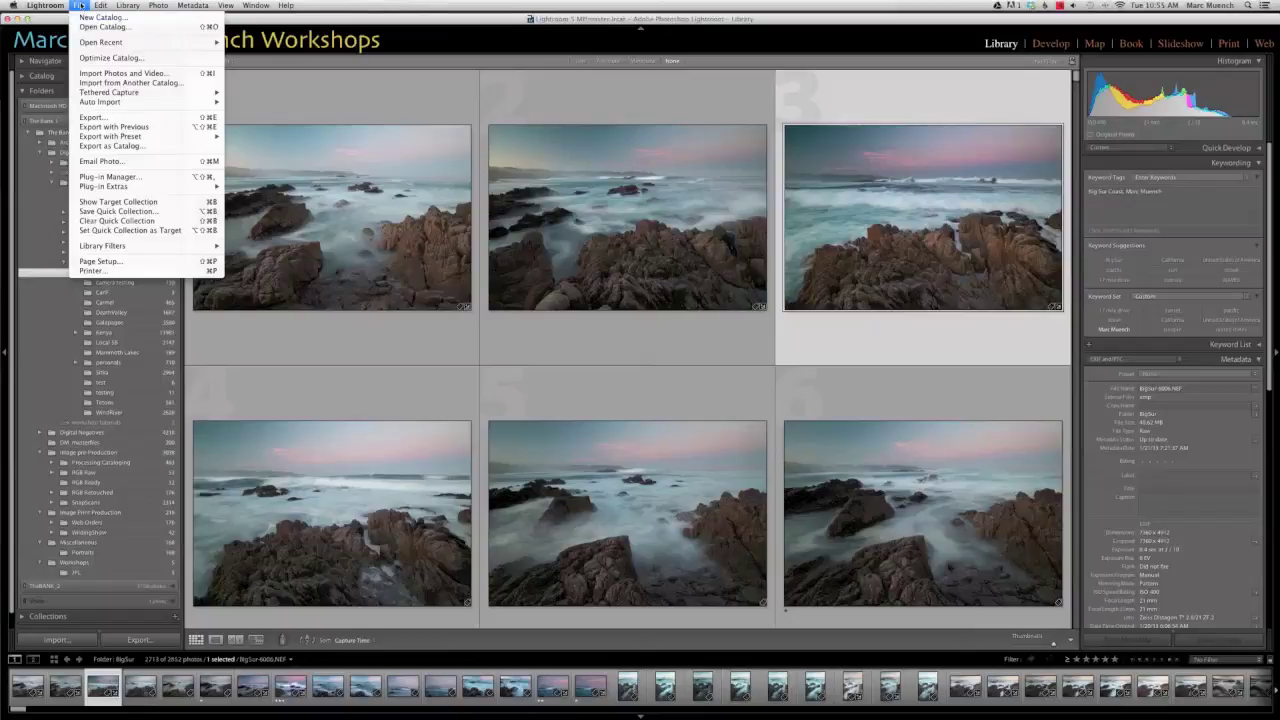
click(80, 6)
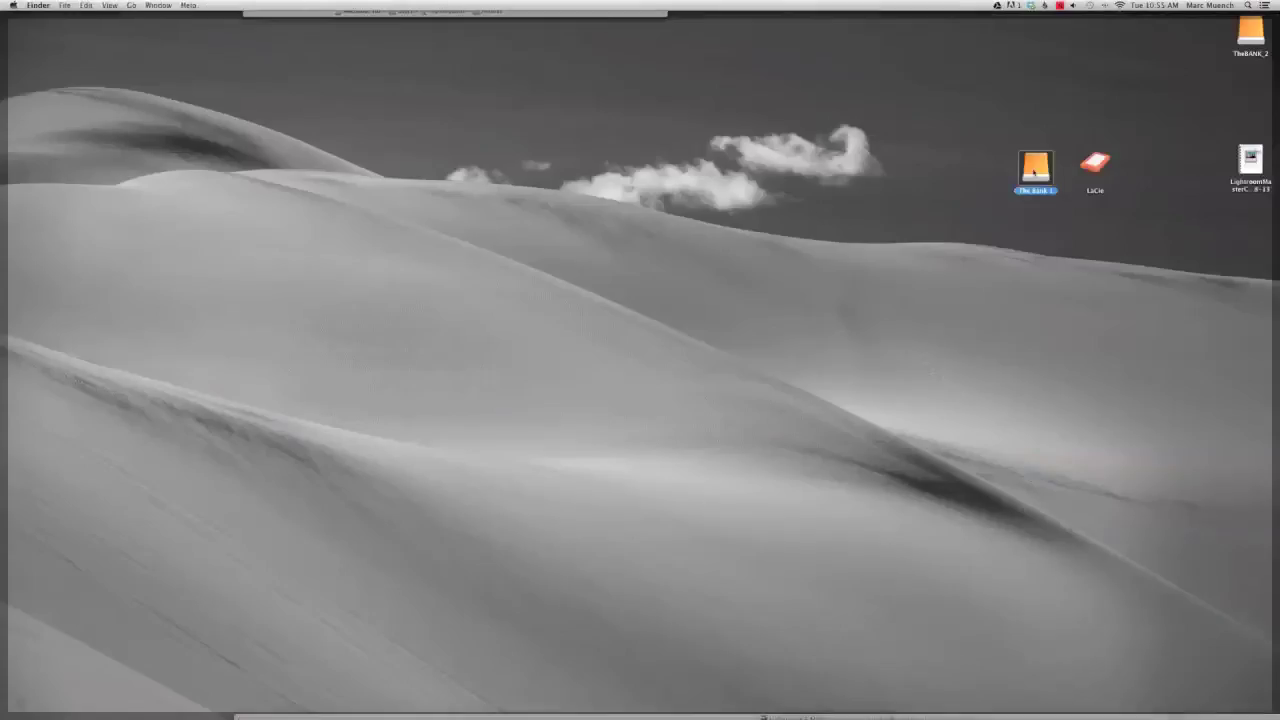
Open The Bank 1 drive in Finder, move its window toward the desktop's centre, and show the photographer's folder inside Digital Camera Files
double_click(1032, 166)
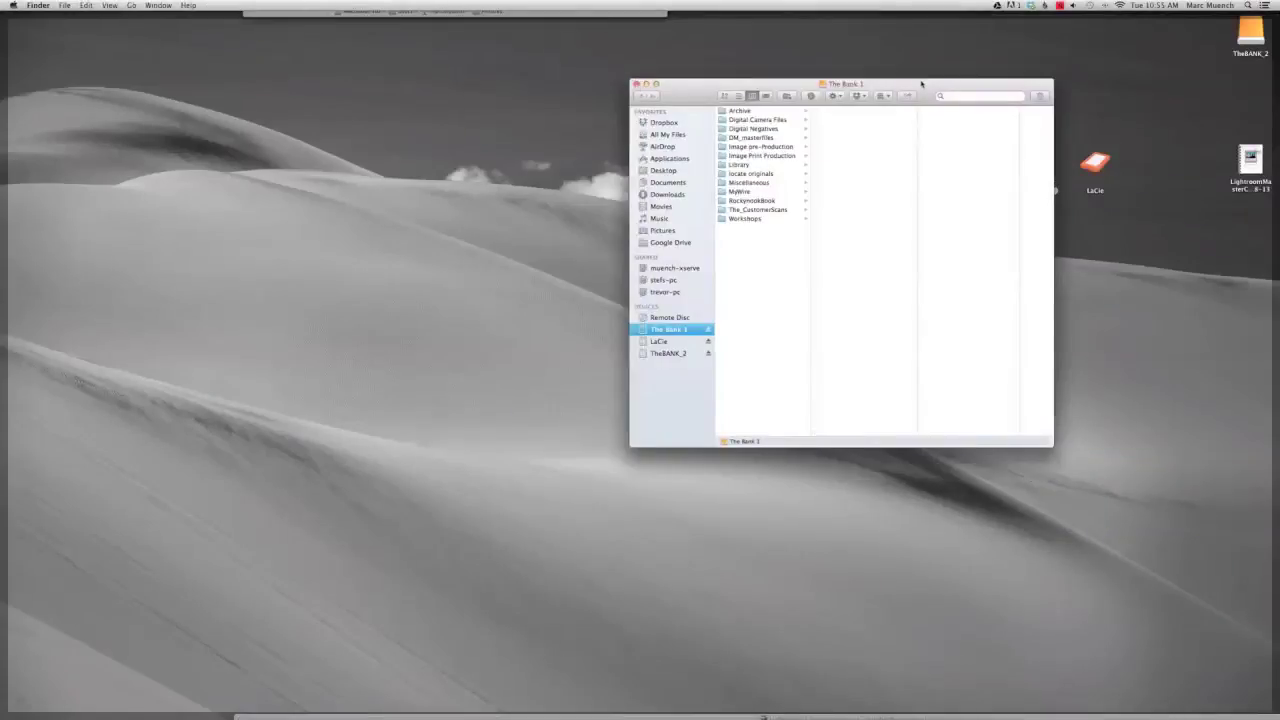
drag(921, 84, 650, 146)
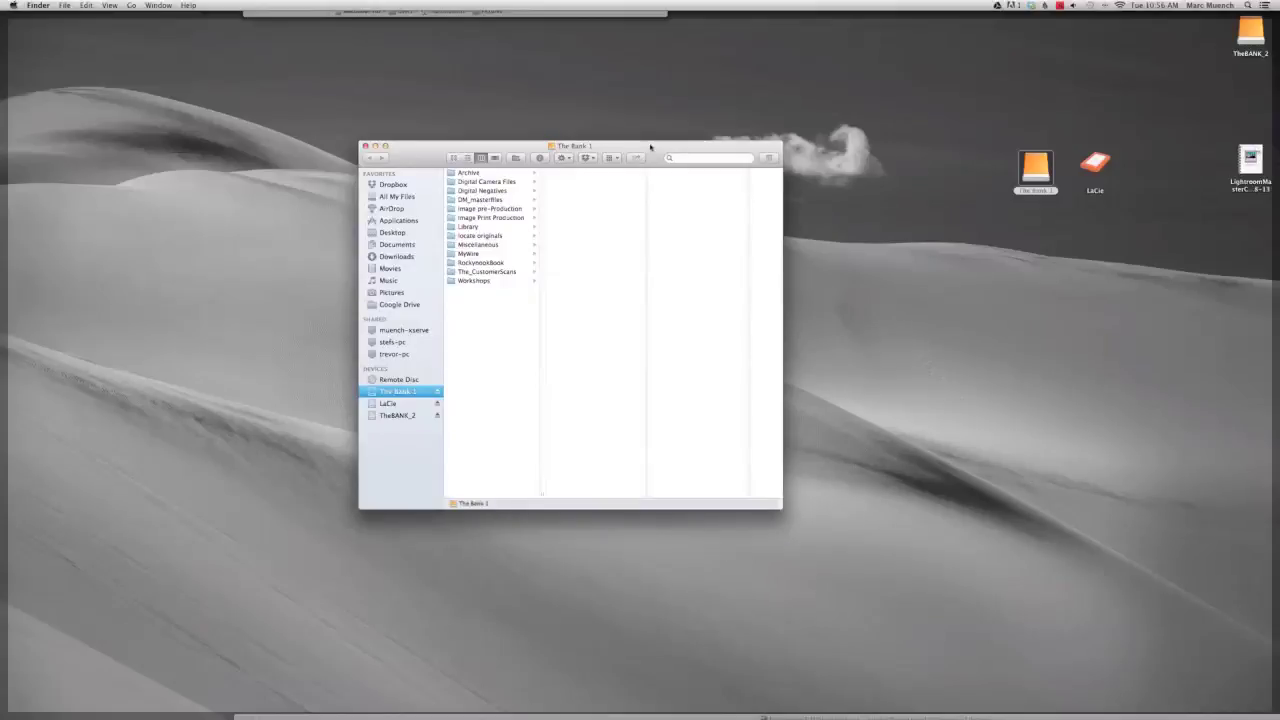
click(472, 183)
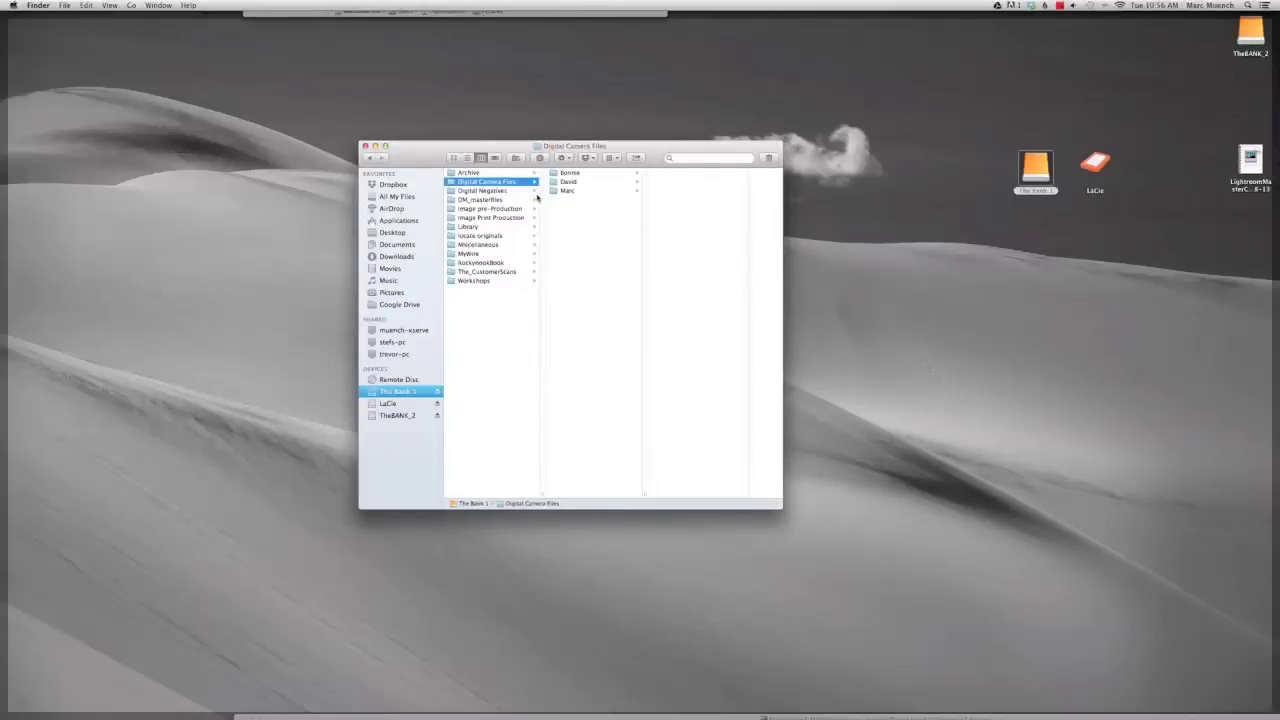
click(566, 191)
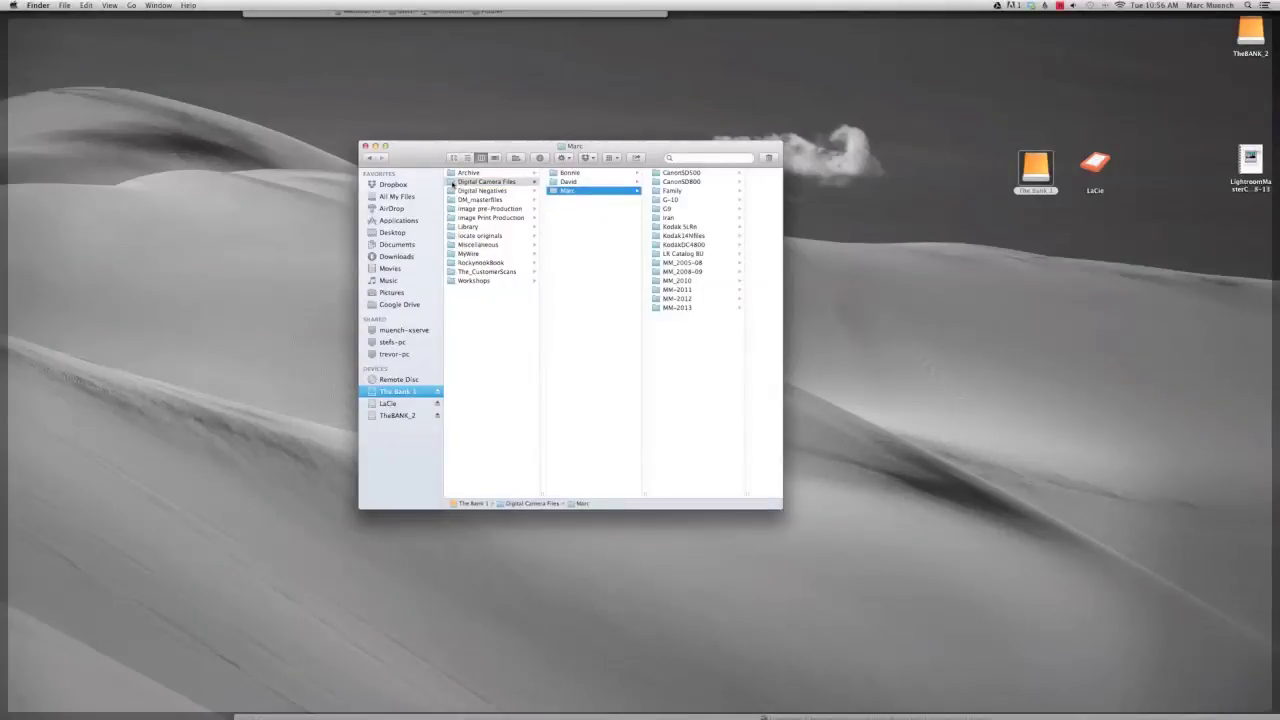
Return to the Digital Camera Files folder, close The Bank 1 window, and put the Pictures window away to get back to Lightroom
click(452, 184)
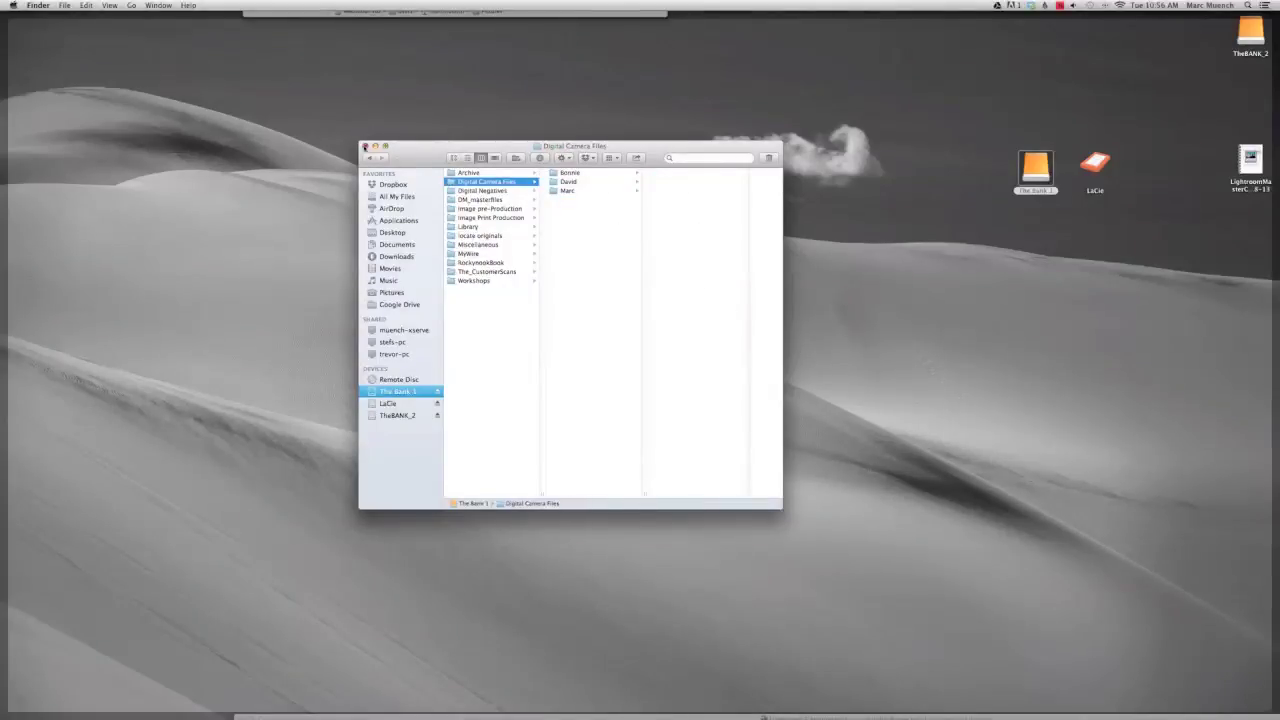
click(365, 146)
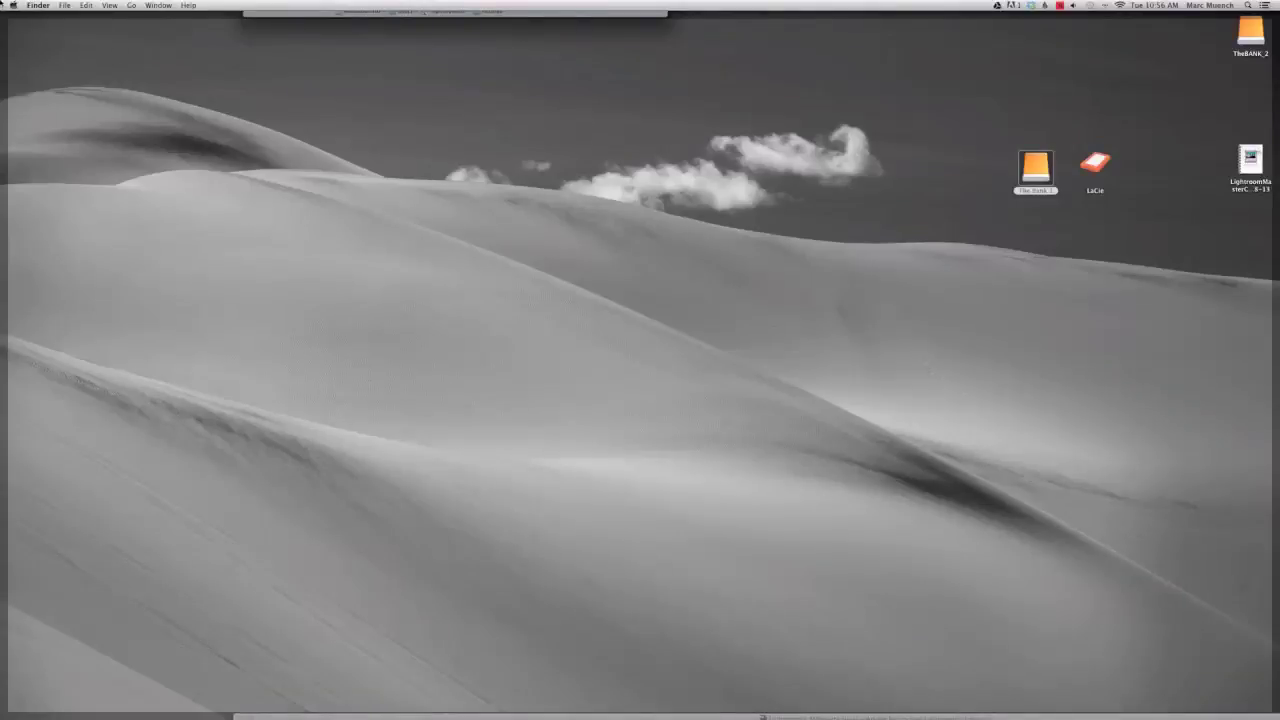
key(F11)
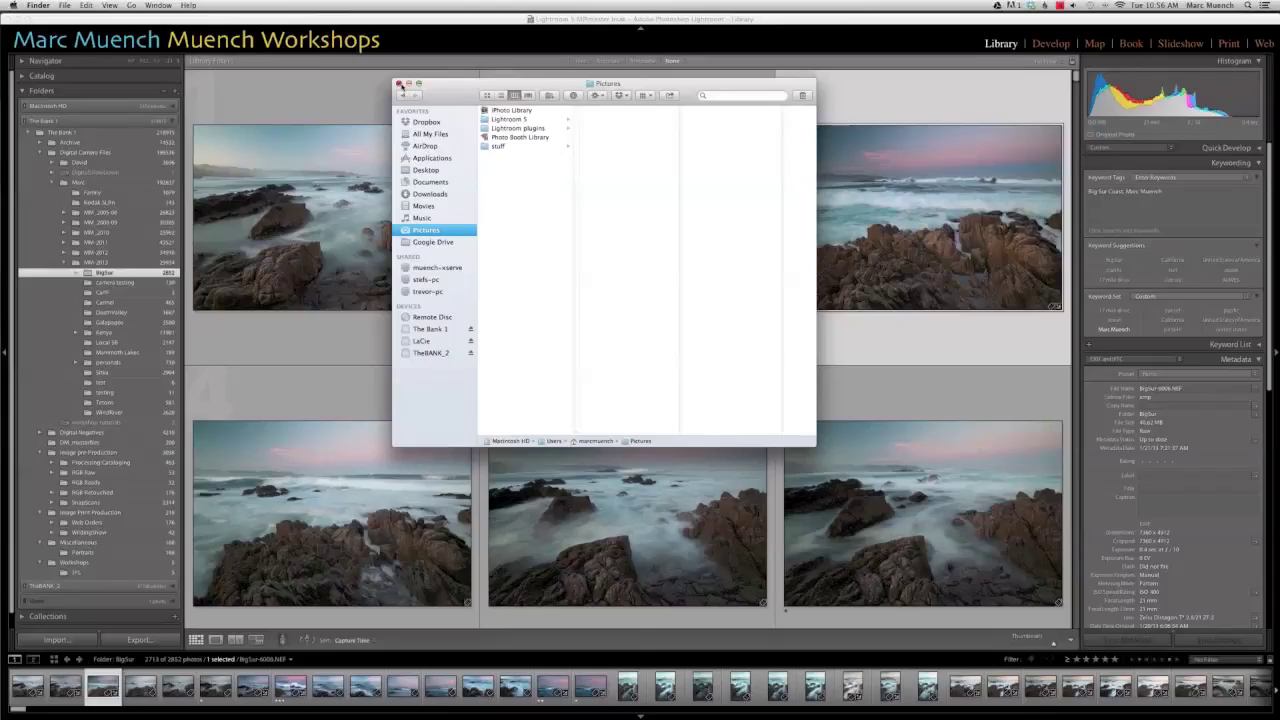
key(super+m)
Preview the new photos available for import from The Bank 1's Digital Camera Files folder, and cancel the import
click(58, 640)
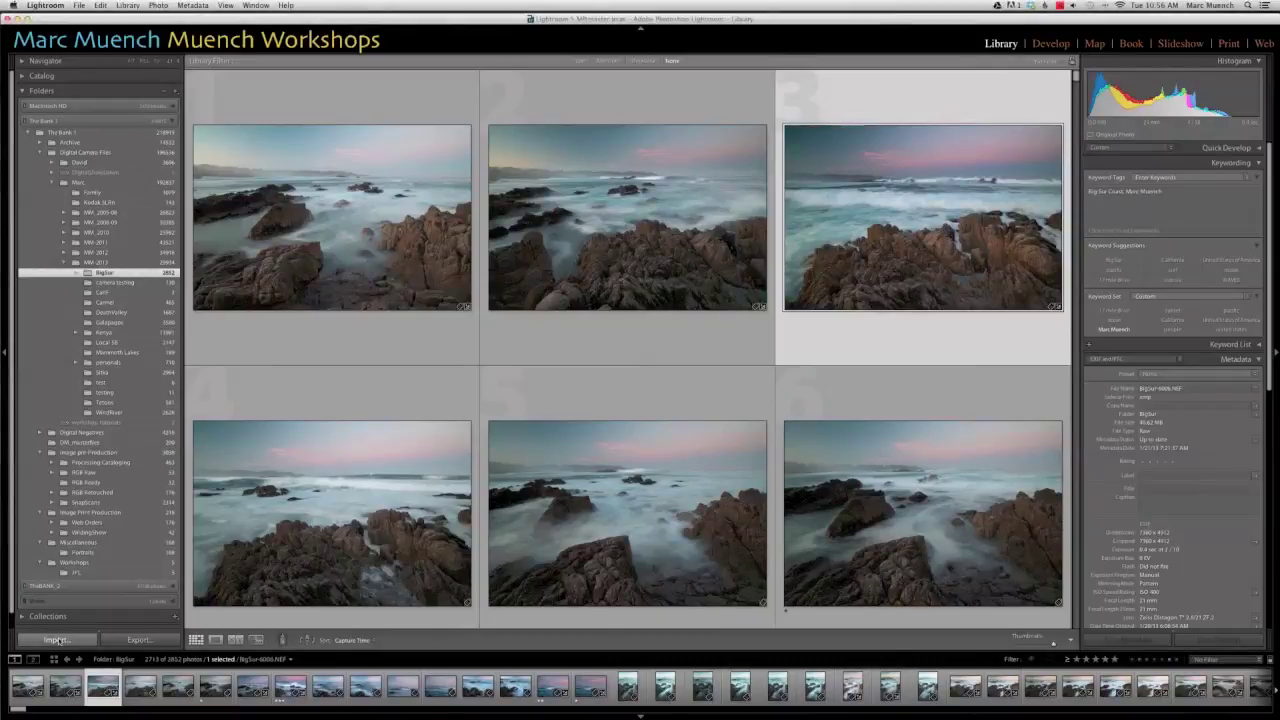
click(58, 640)
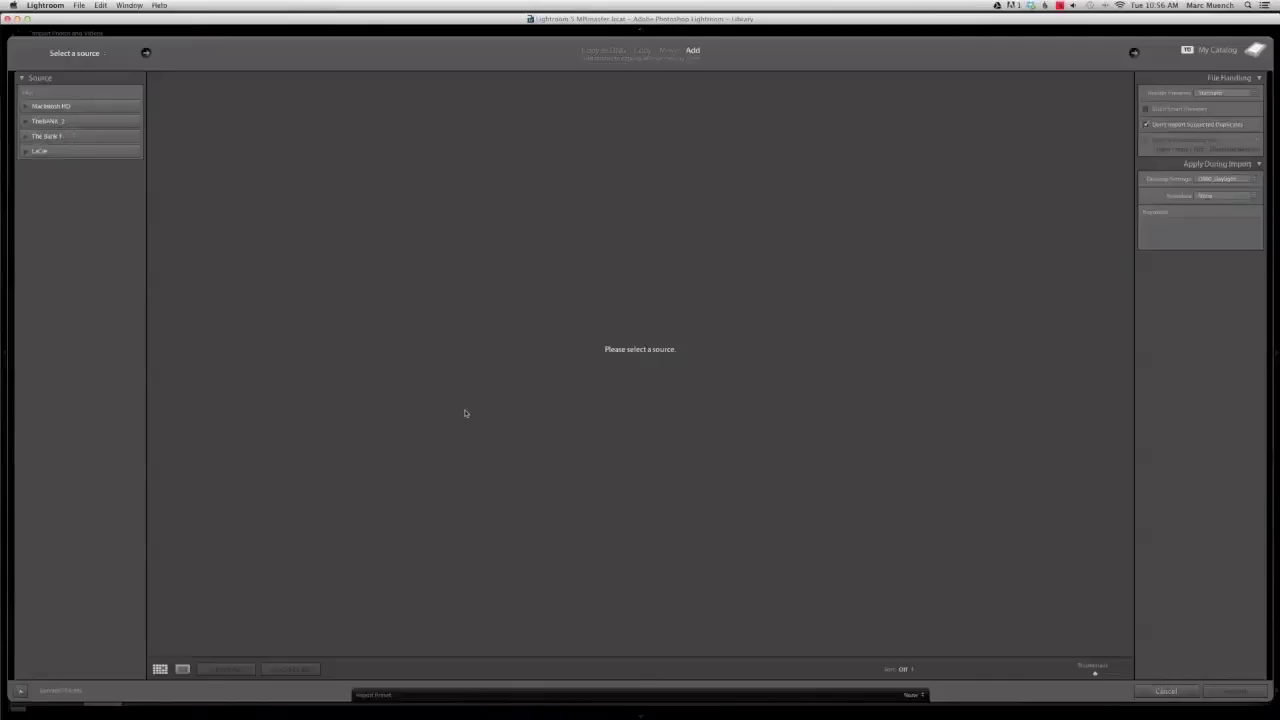
click(25, 136)
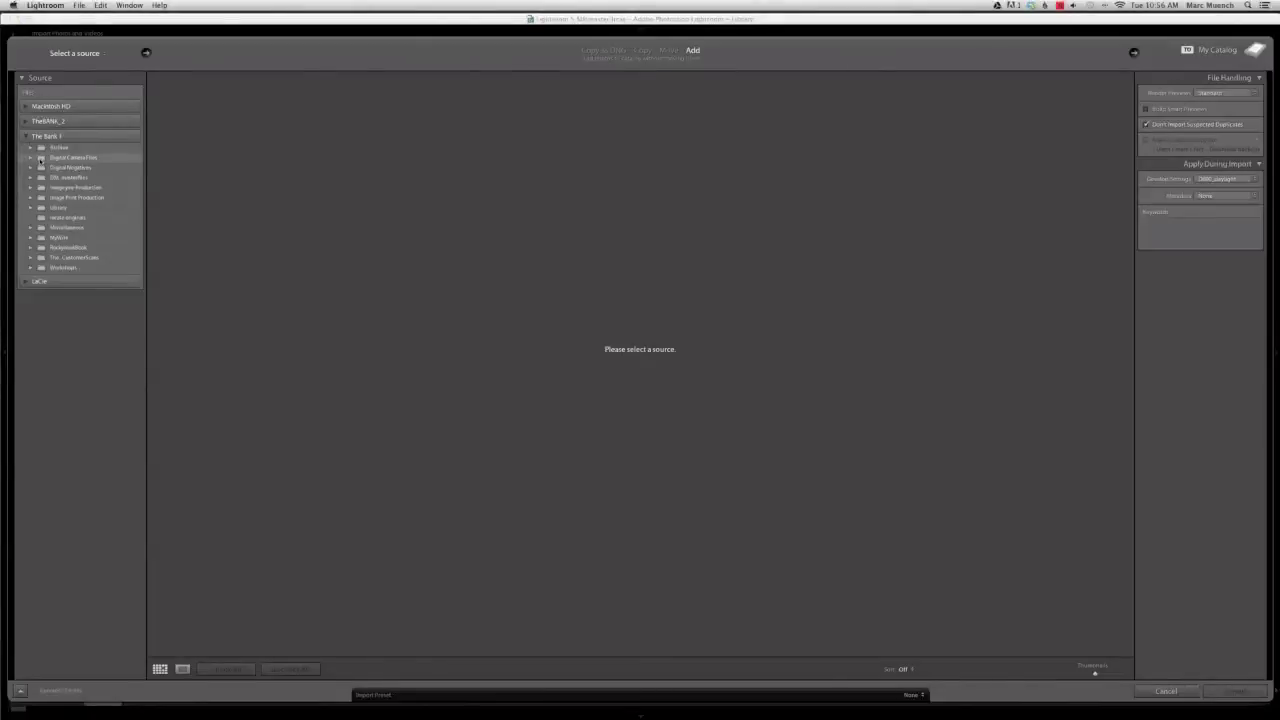
click(40, 158)
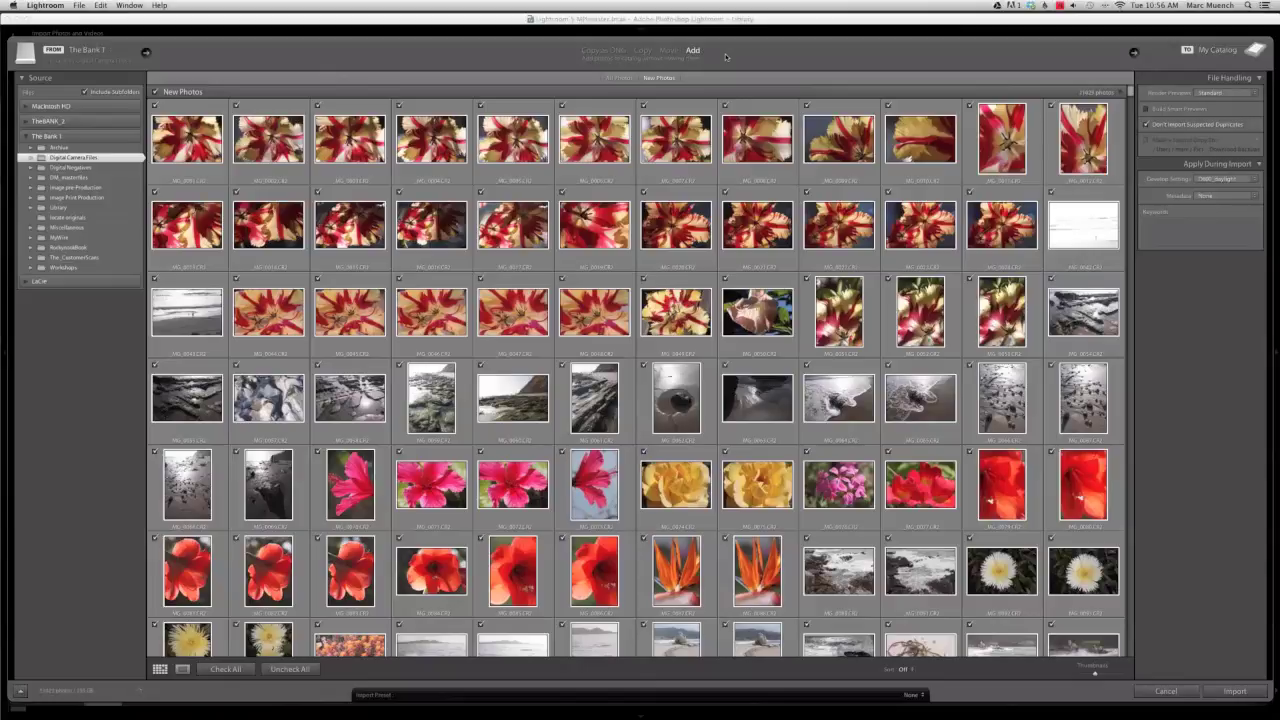
click(1166, 691)
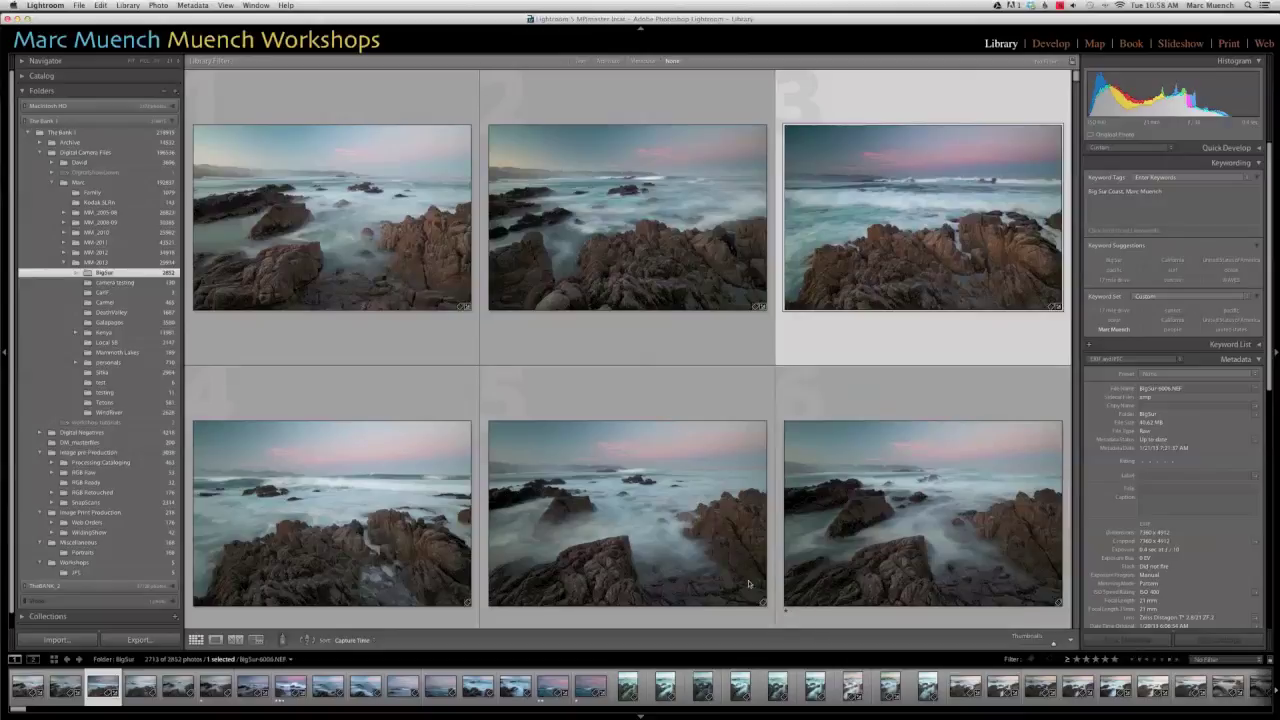
Preview an import from Digital Camera Files again, switching Include Subfolders off and back on, and cancel without importing
click(80, 640)
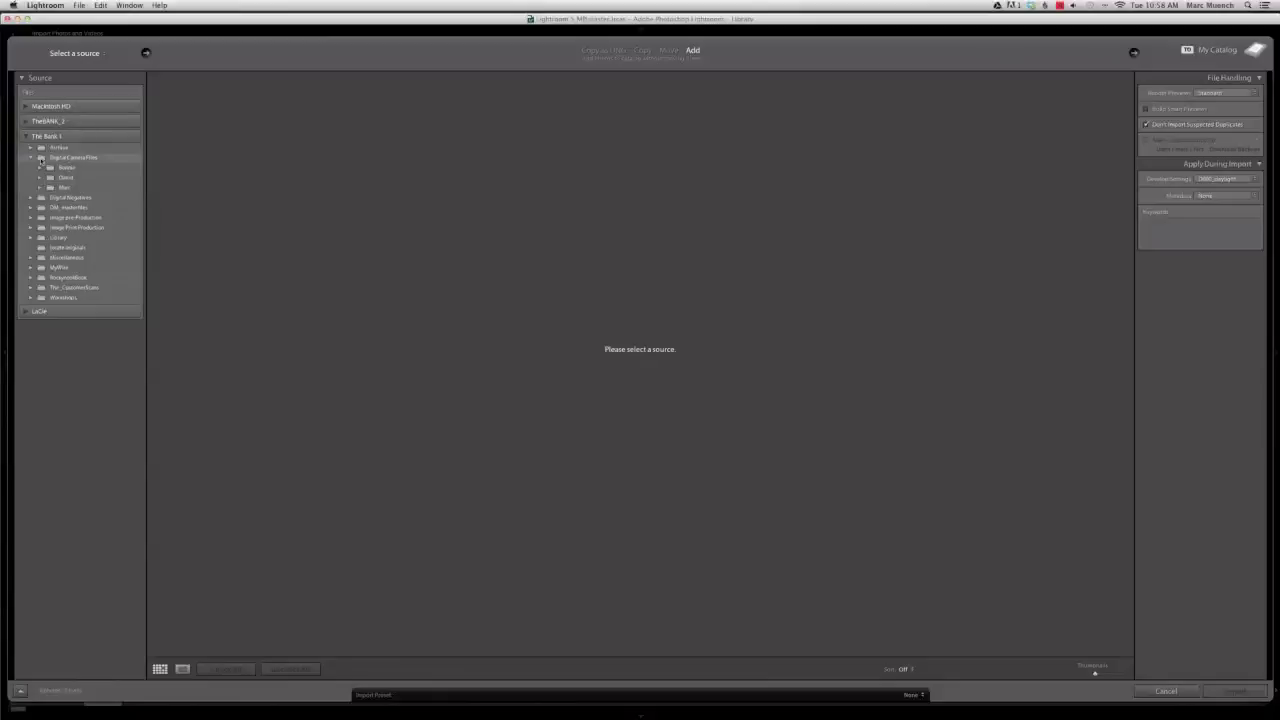
click(41, 159)
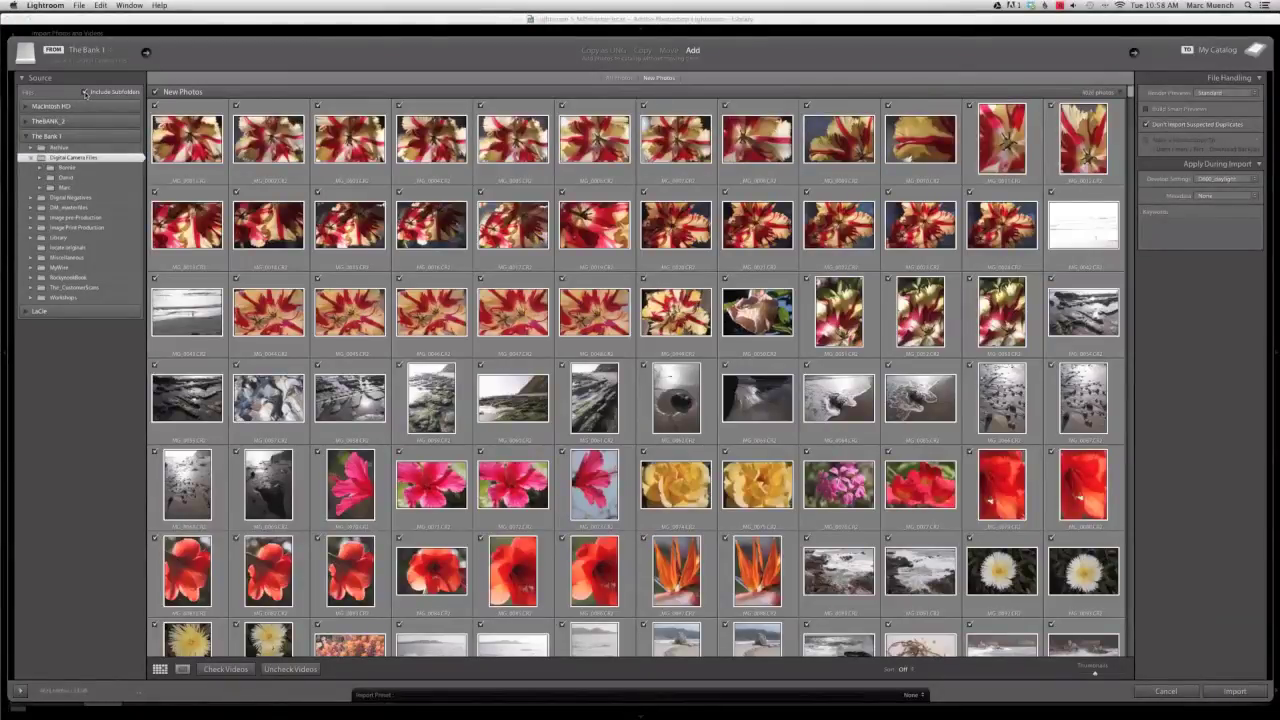
click(84, 92)
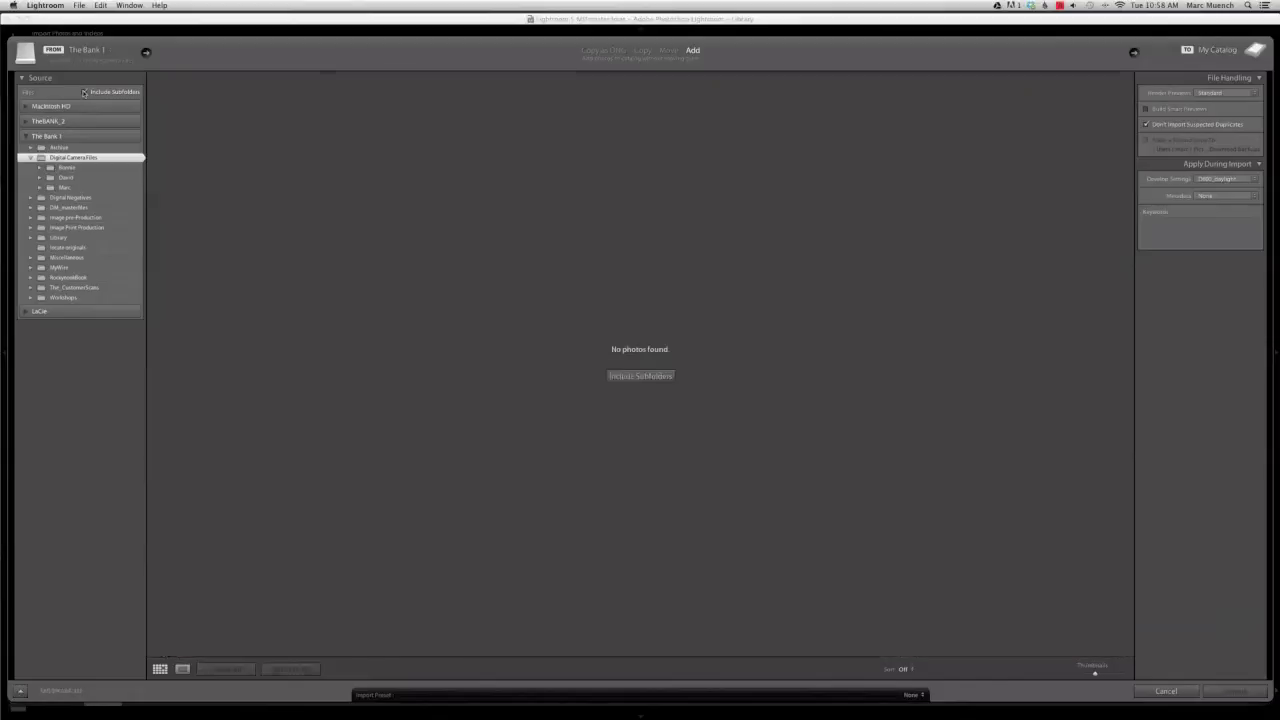
key(alt)
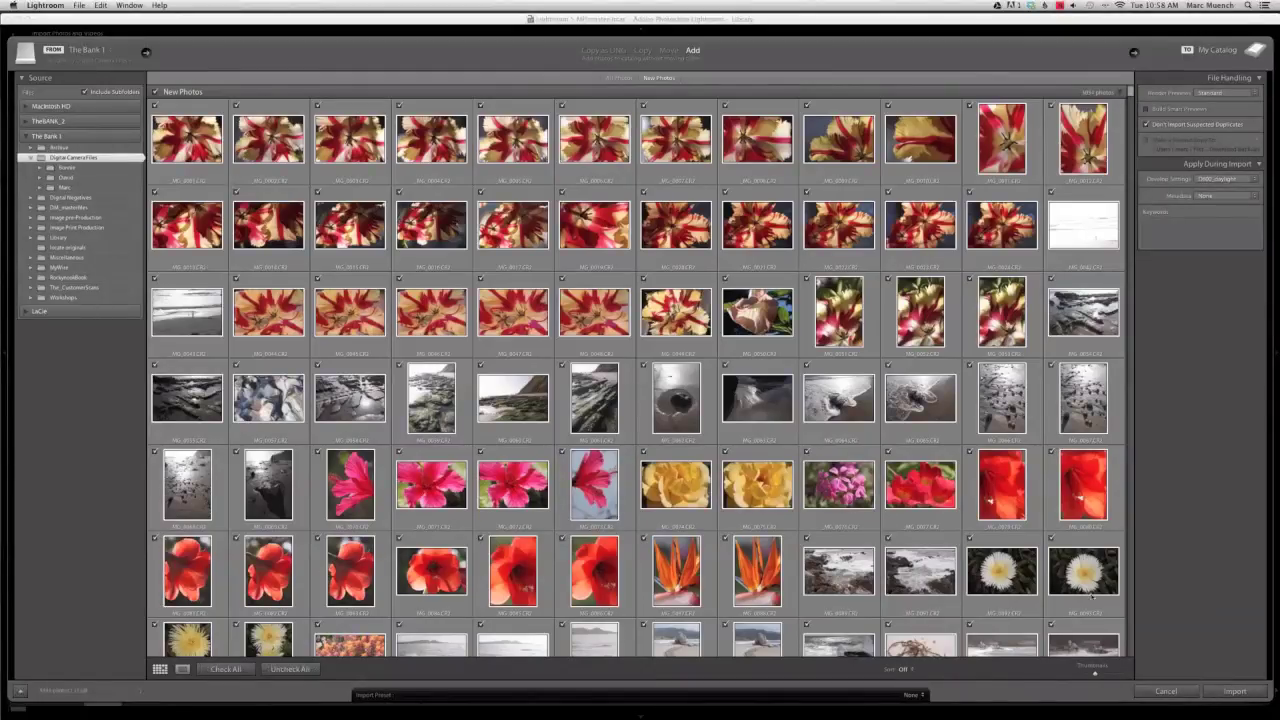
click(1184, 691)
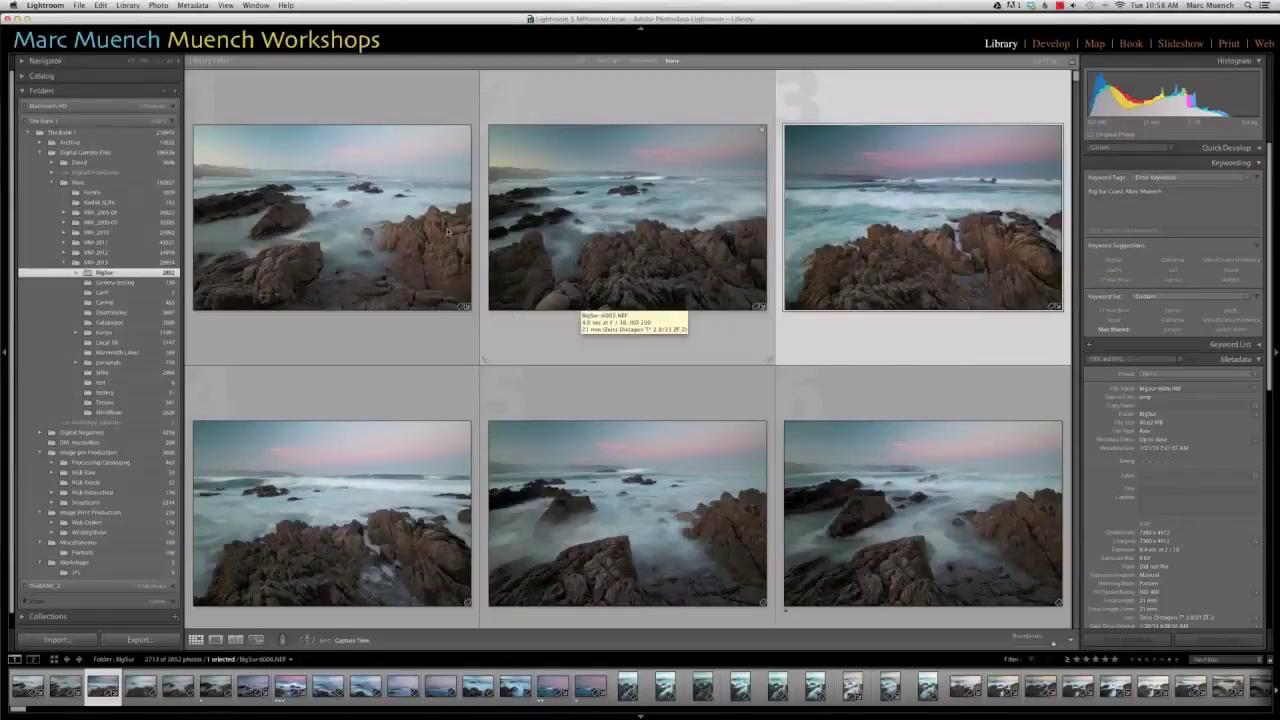
Select the first photo in the BigSur folder and check how many files remain in the Backblaze online backup
click(360, 241)
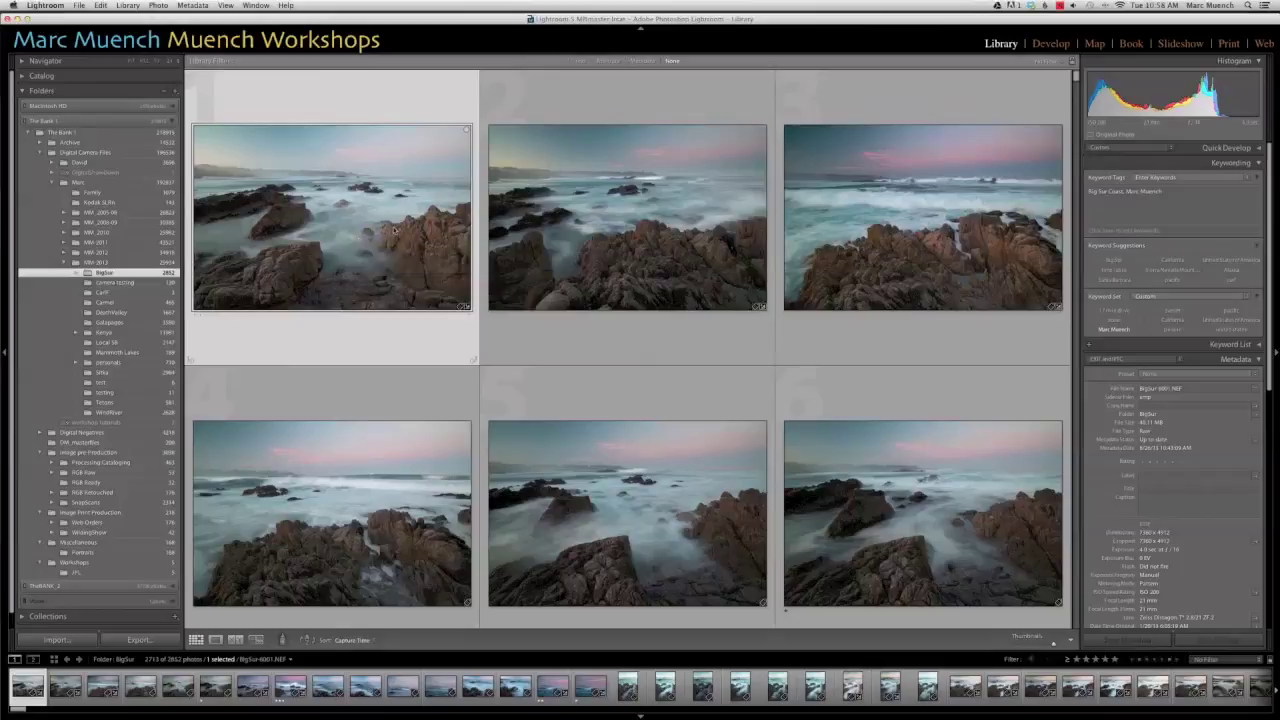
click(1044, 5)
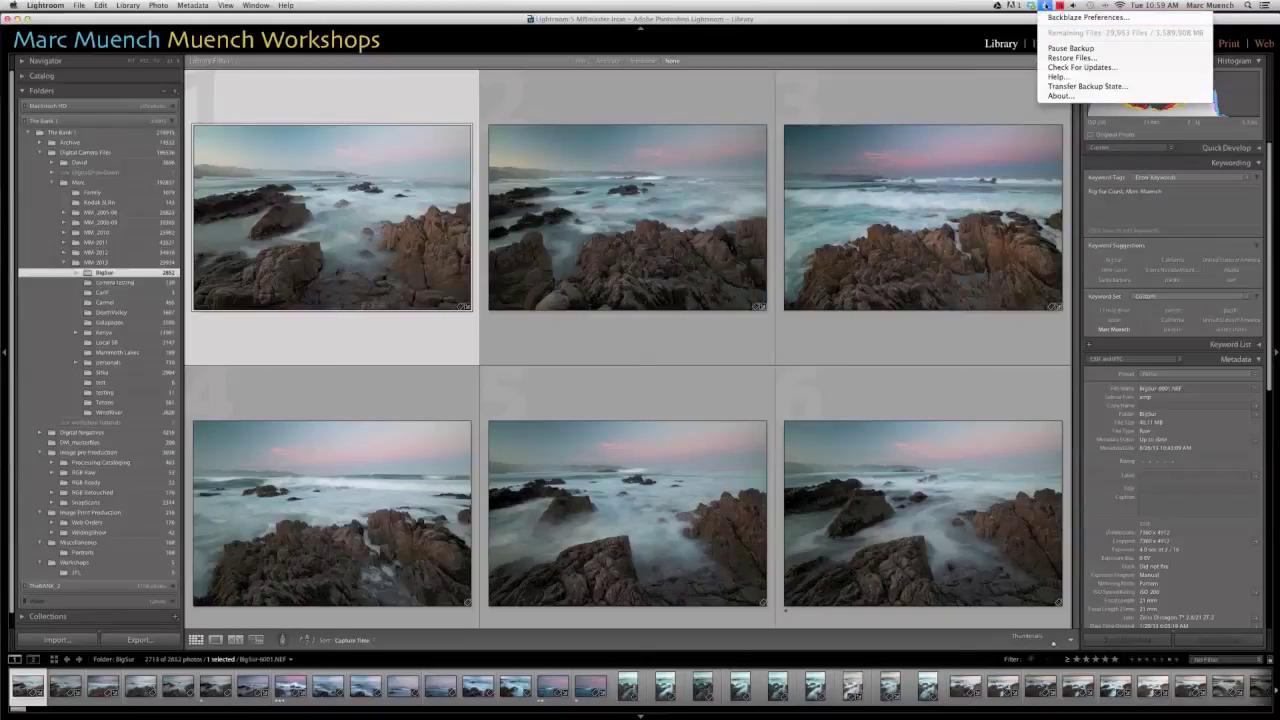
click(1046, 5)
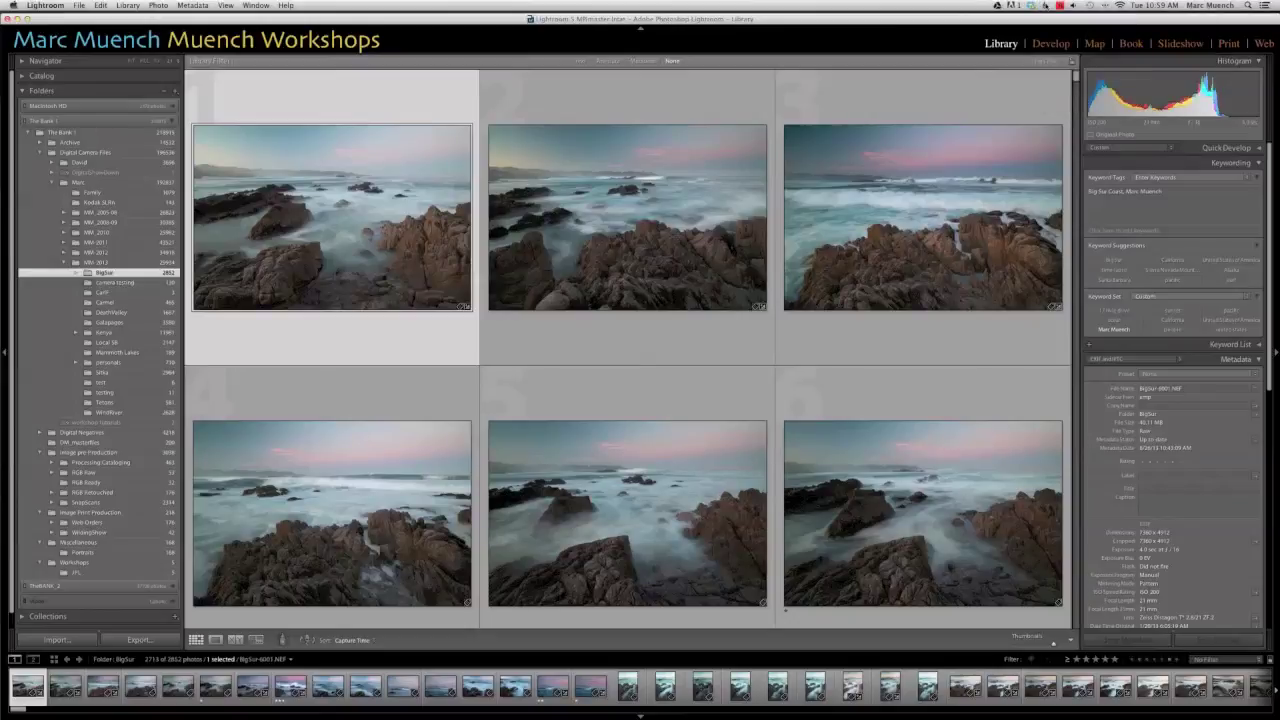
click(1046, 5)
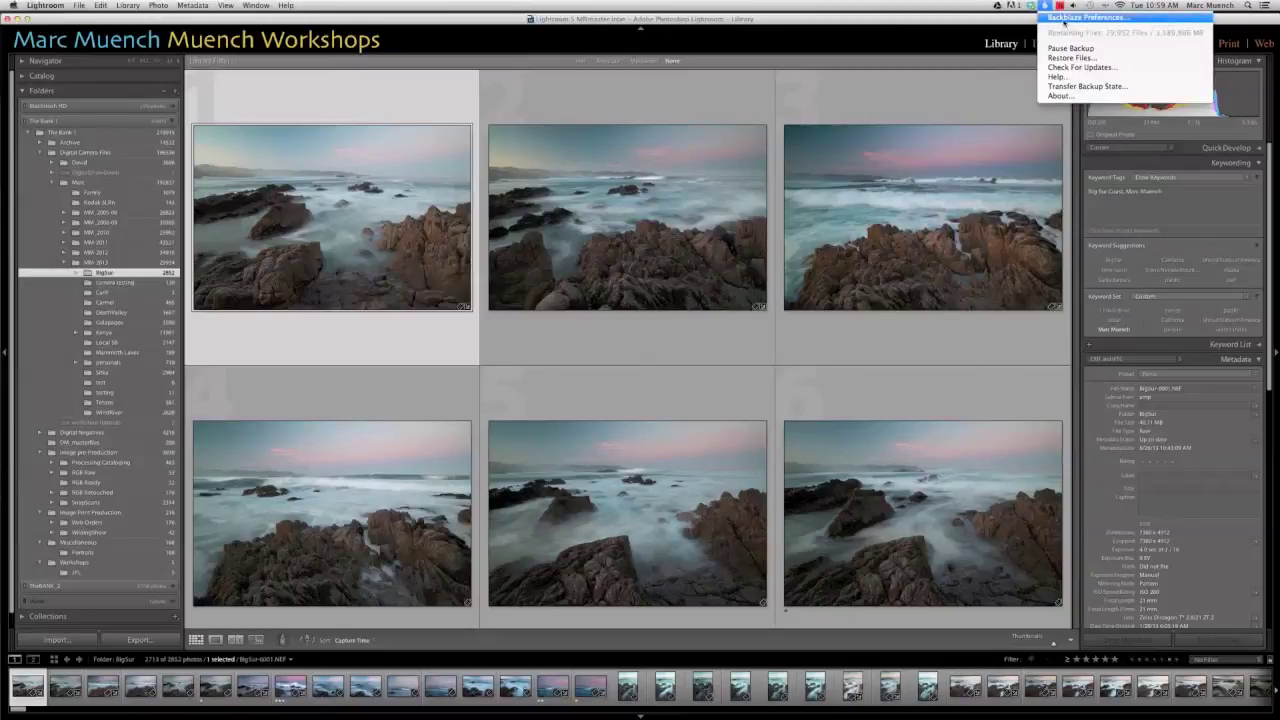
click(1052, 19)
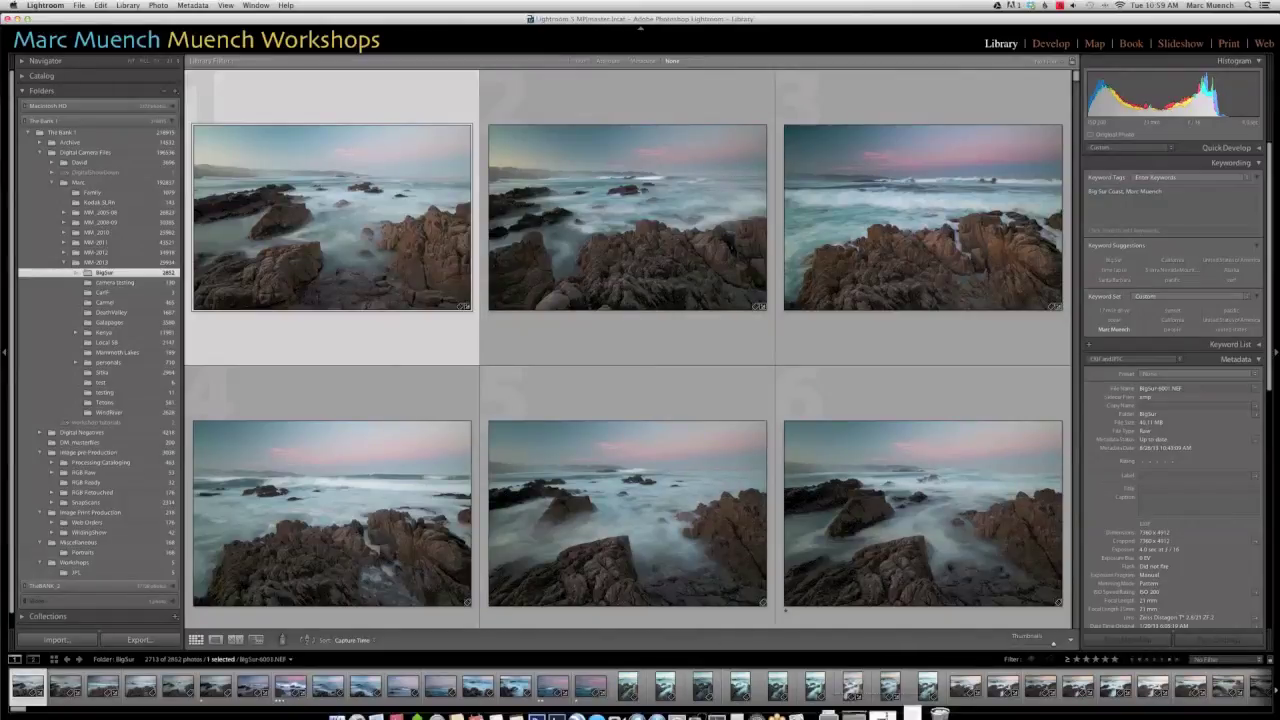
Switch to the minimized Muench Workshops blog window in Safari and go to the site's home page
mouse_move(877, 703)
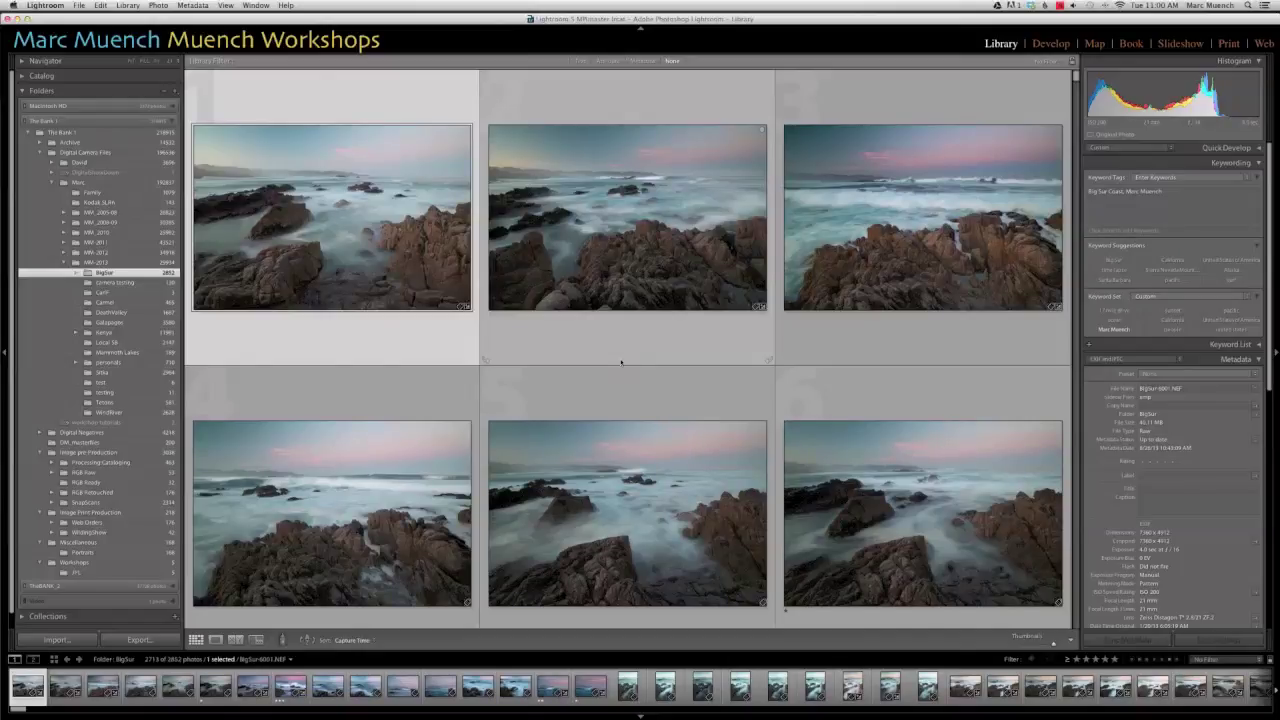
mouse_move(566, 694)
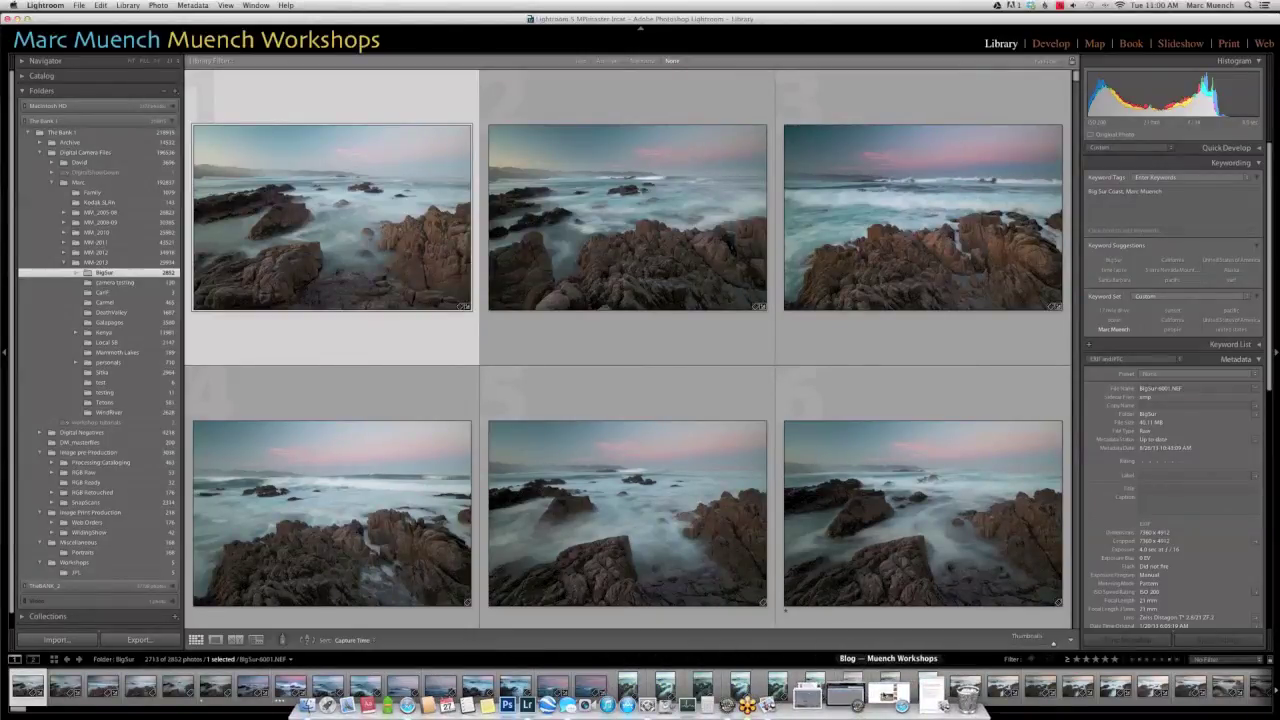
click(886, 692)
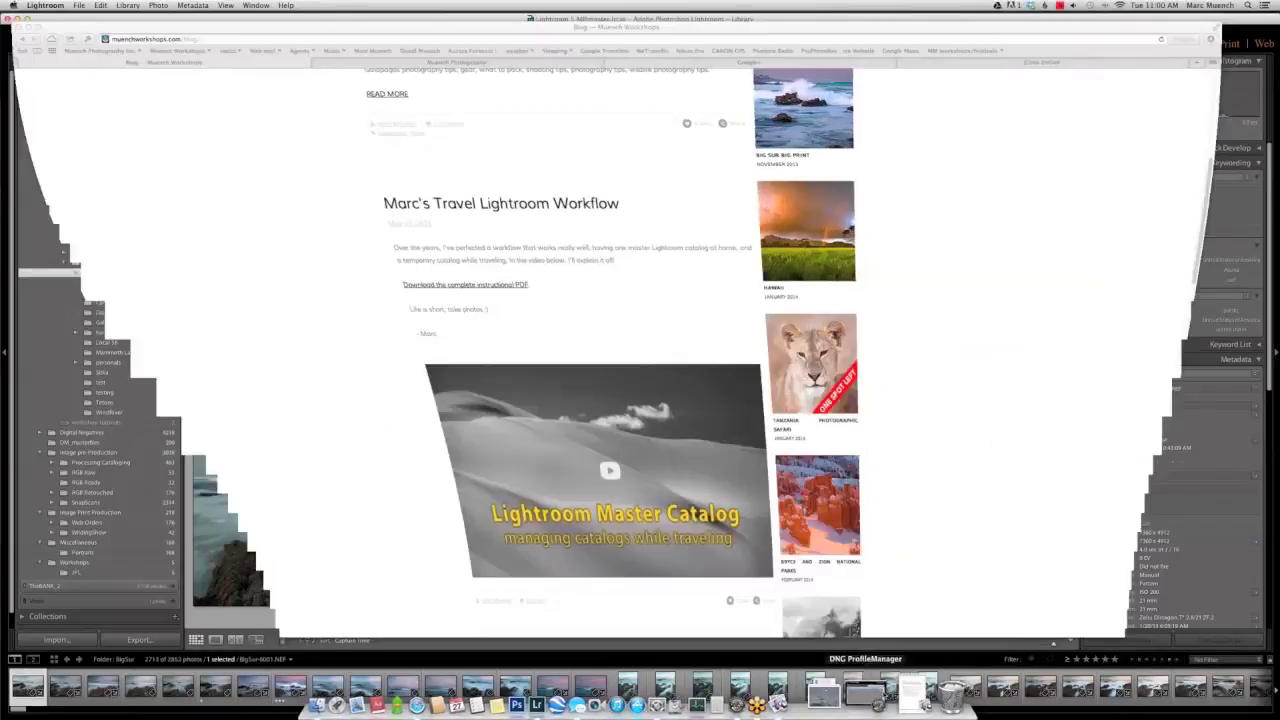
scroll(948, 340, up, 8)
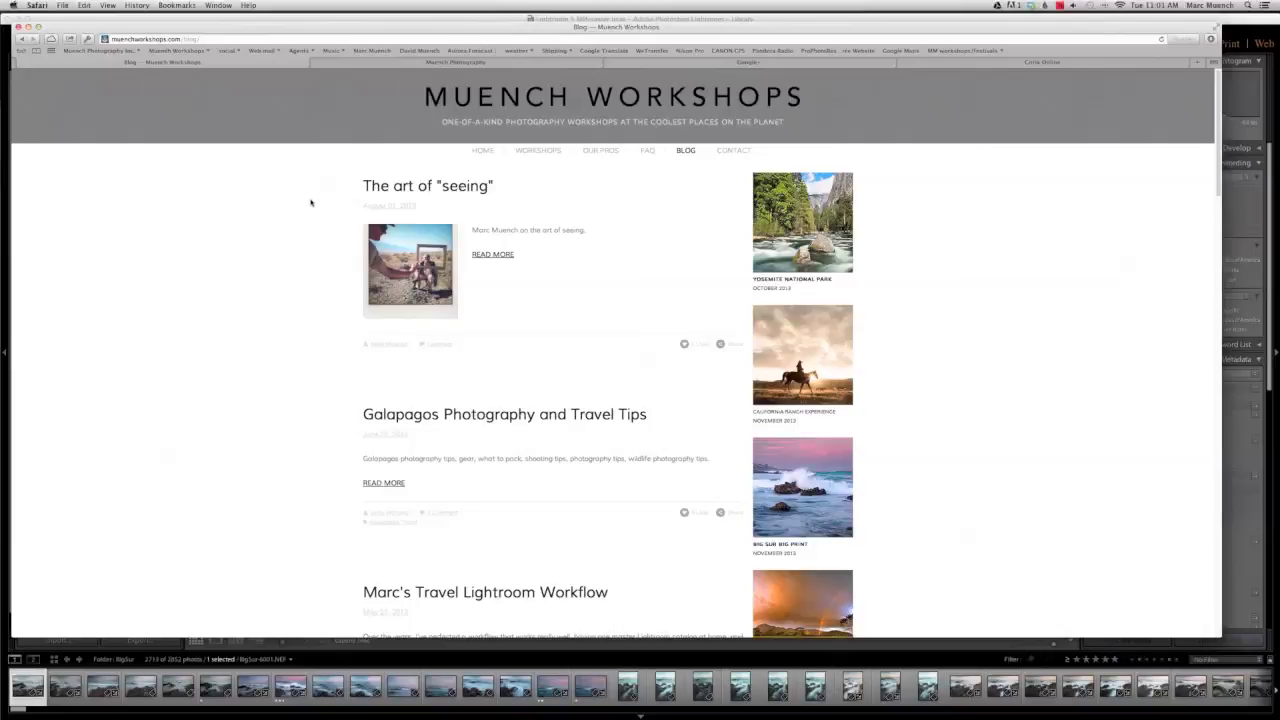
click(483, 151)
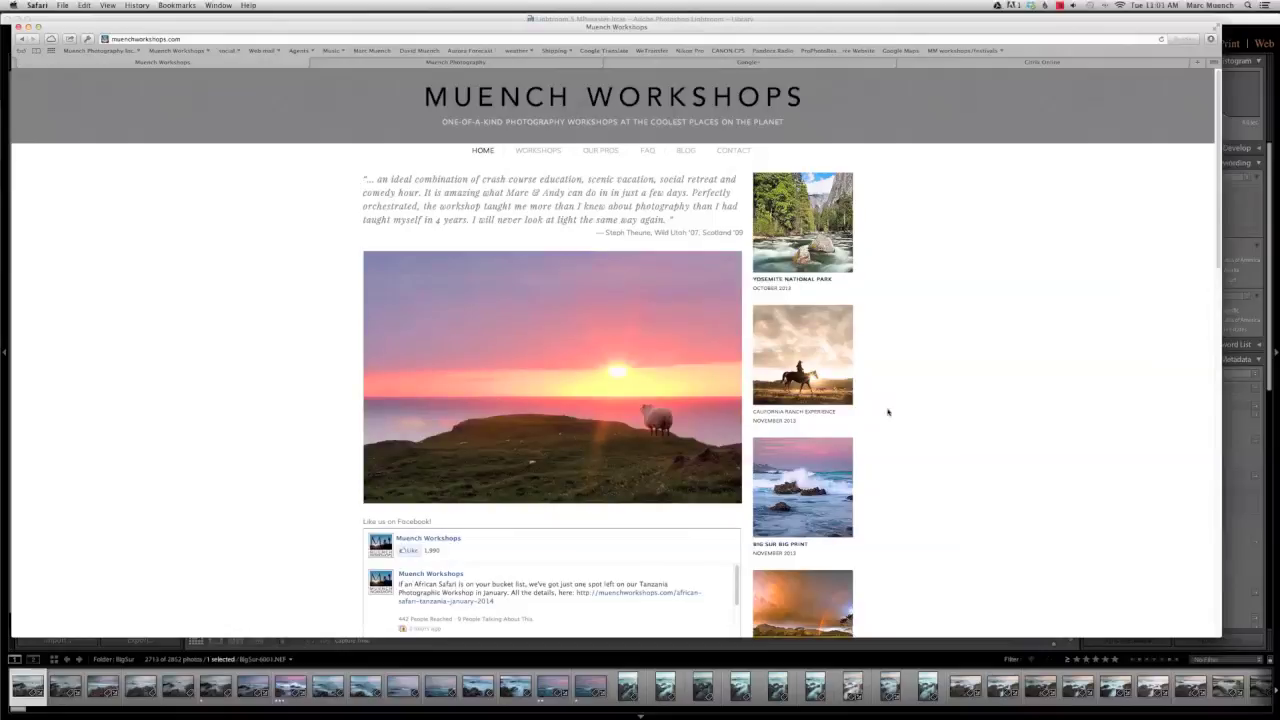
Look through the upcoming photography workshops listed on the Muench Workshops home page
scroll(896, 419, down, 5)
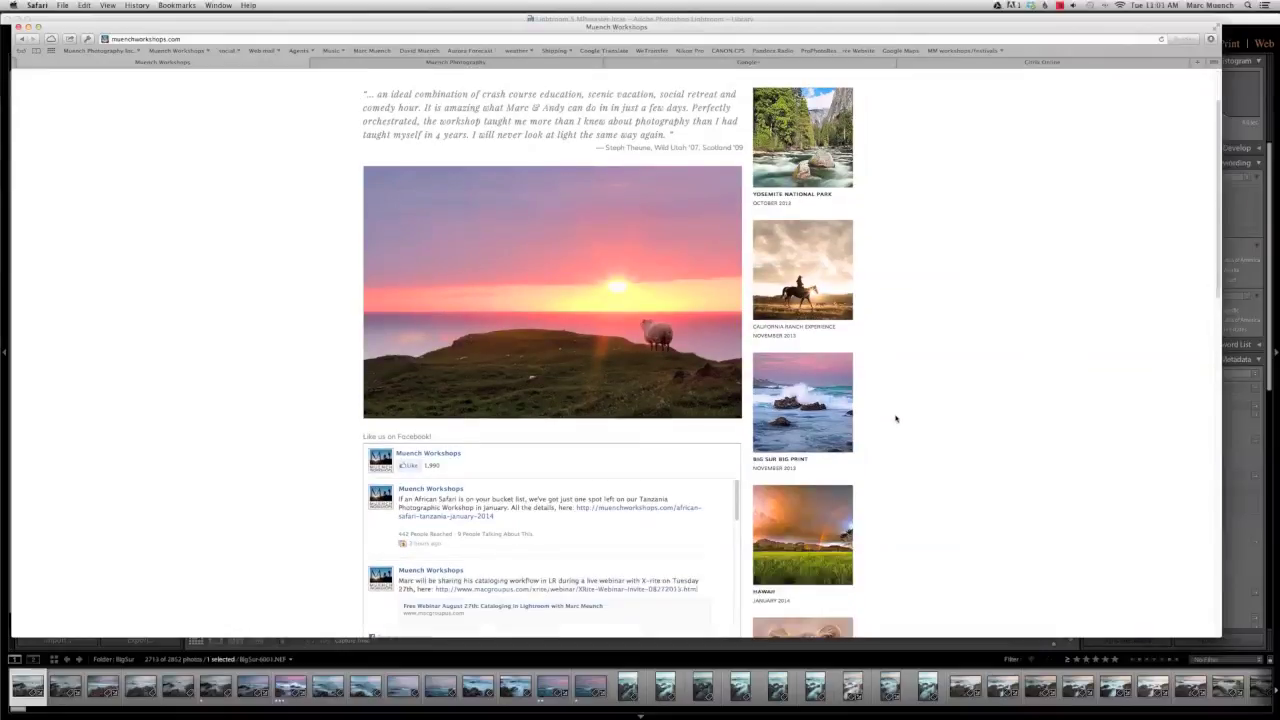
scroll(896, 419, down, 5)
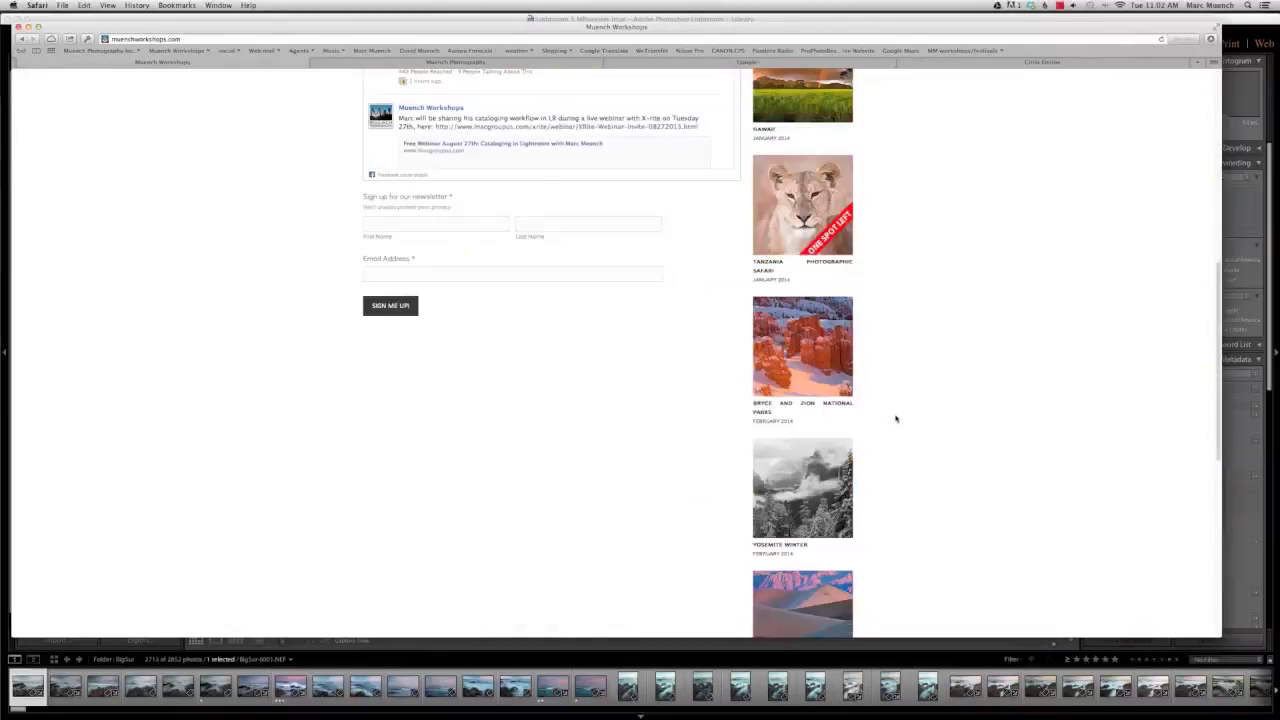
scroll(896, 419, up, 7)
scroll(896, 419, up, 3)
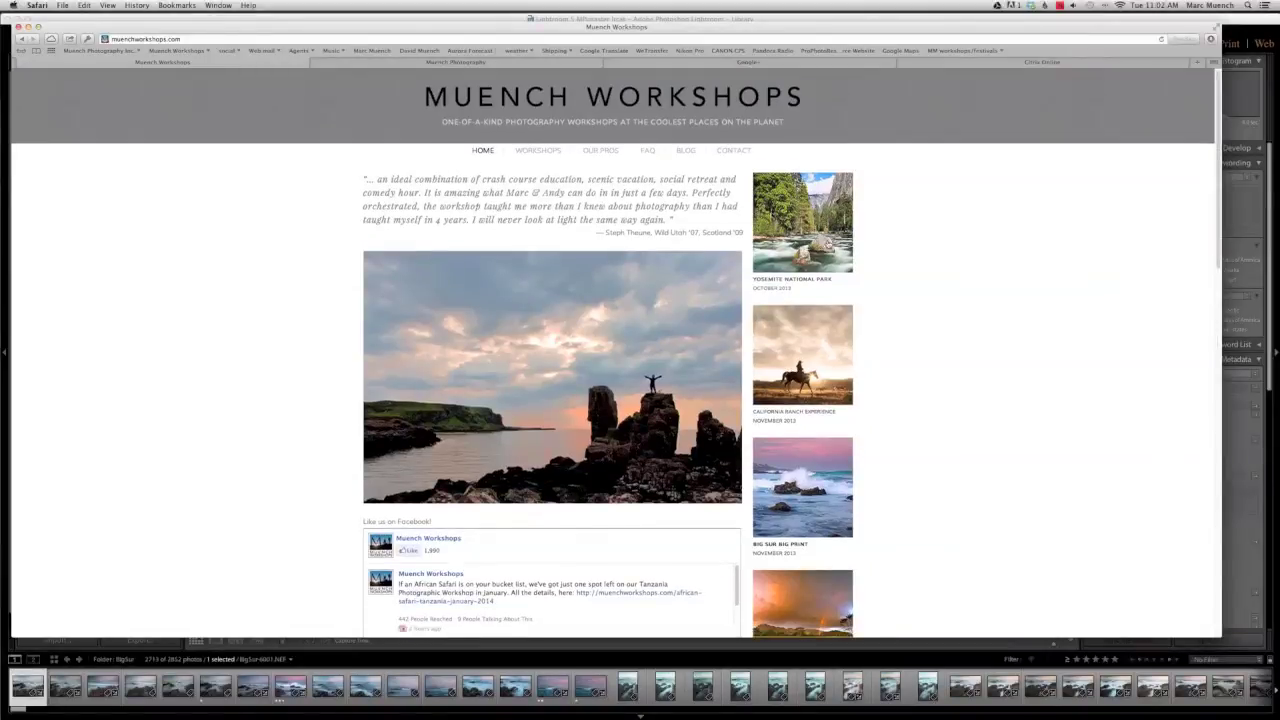
scroll(905, 323, down, 1)
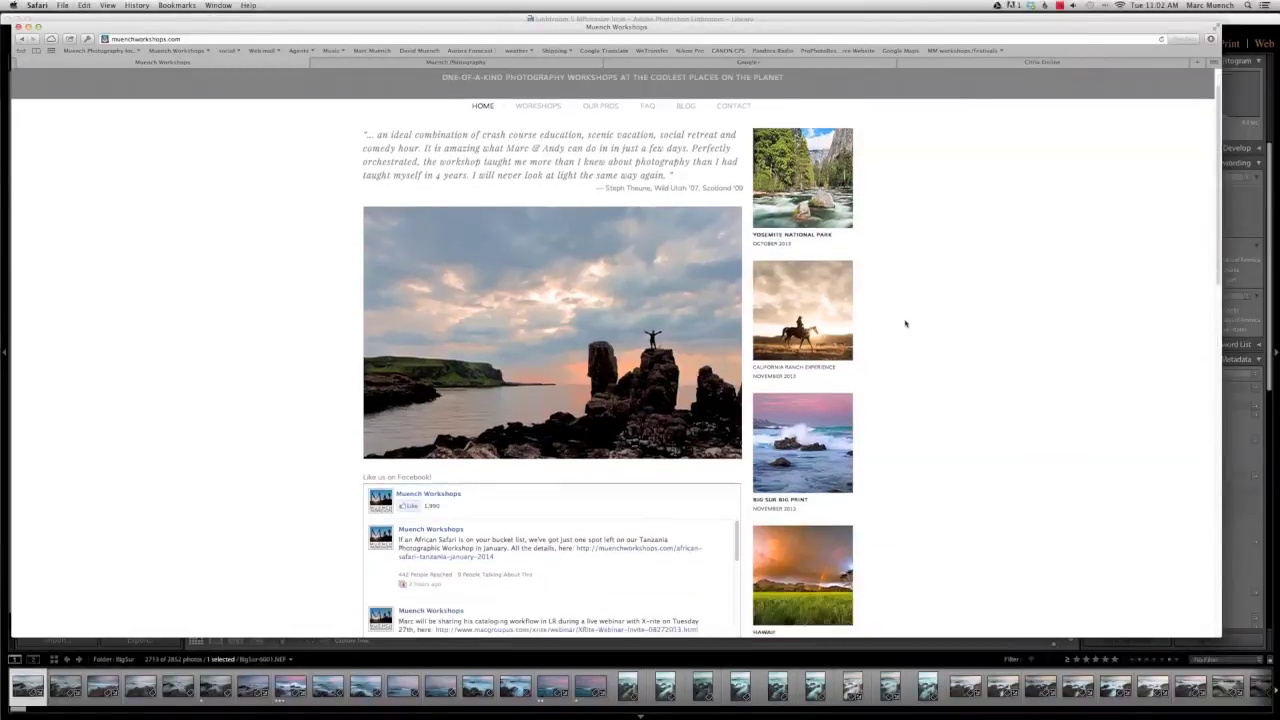
scroll(905, 323, down, 2)
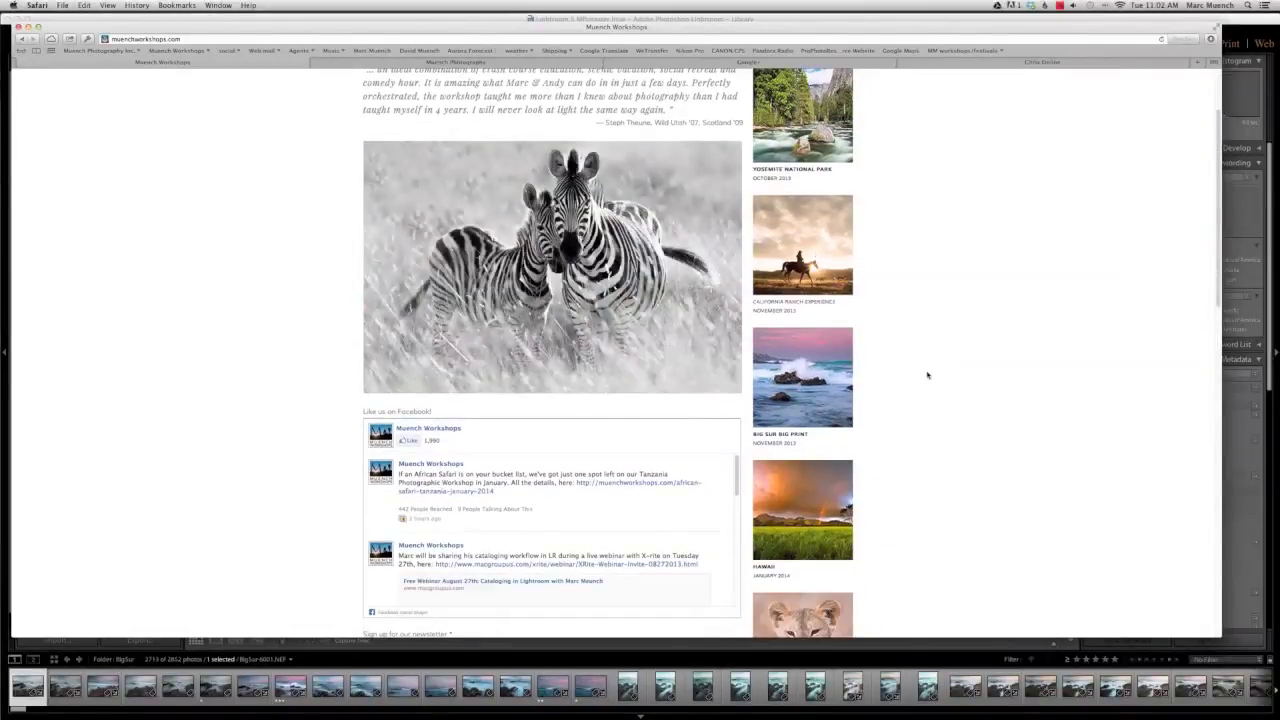
scroll(926, 371, down, 2)
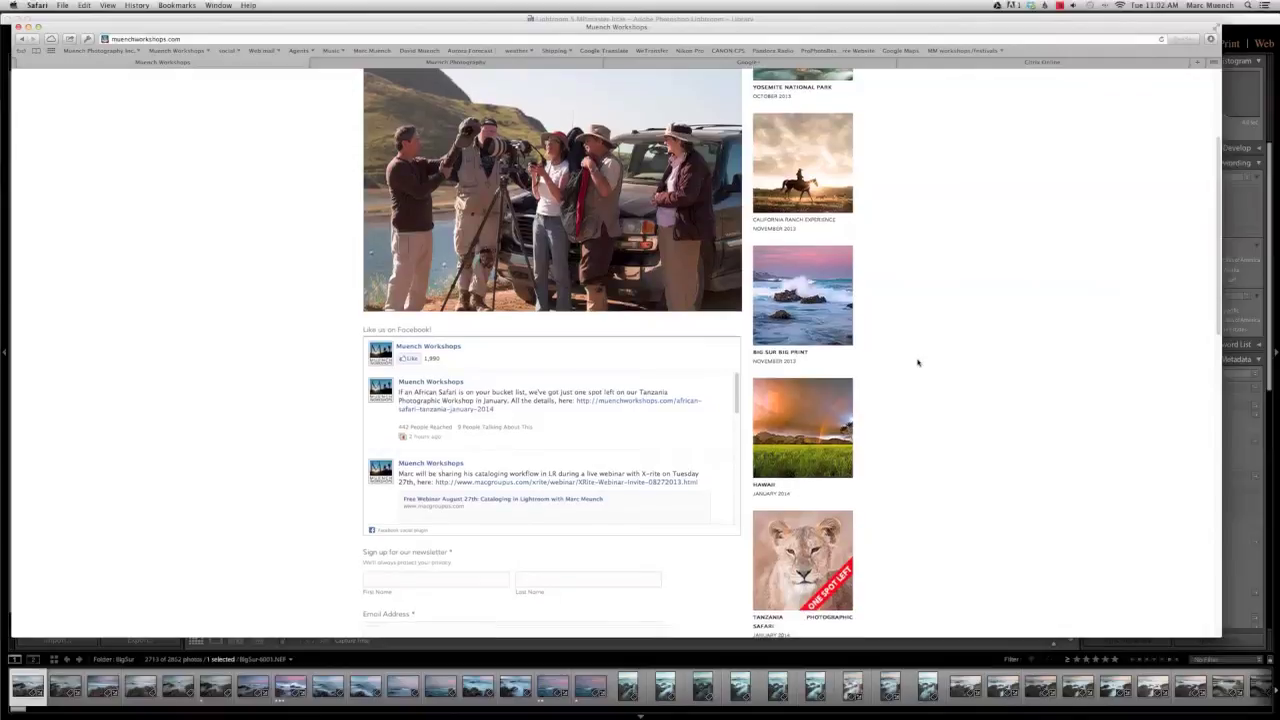
scroll(918, 362, down, 2)
scroll(918, 362, down, 3)
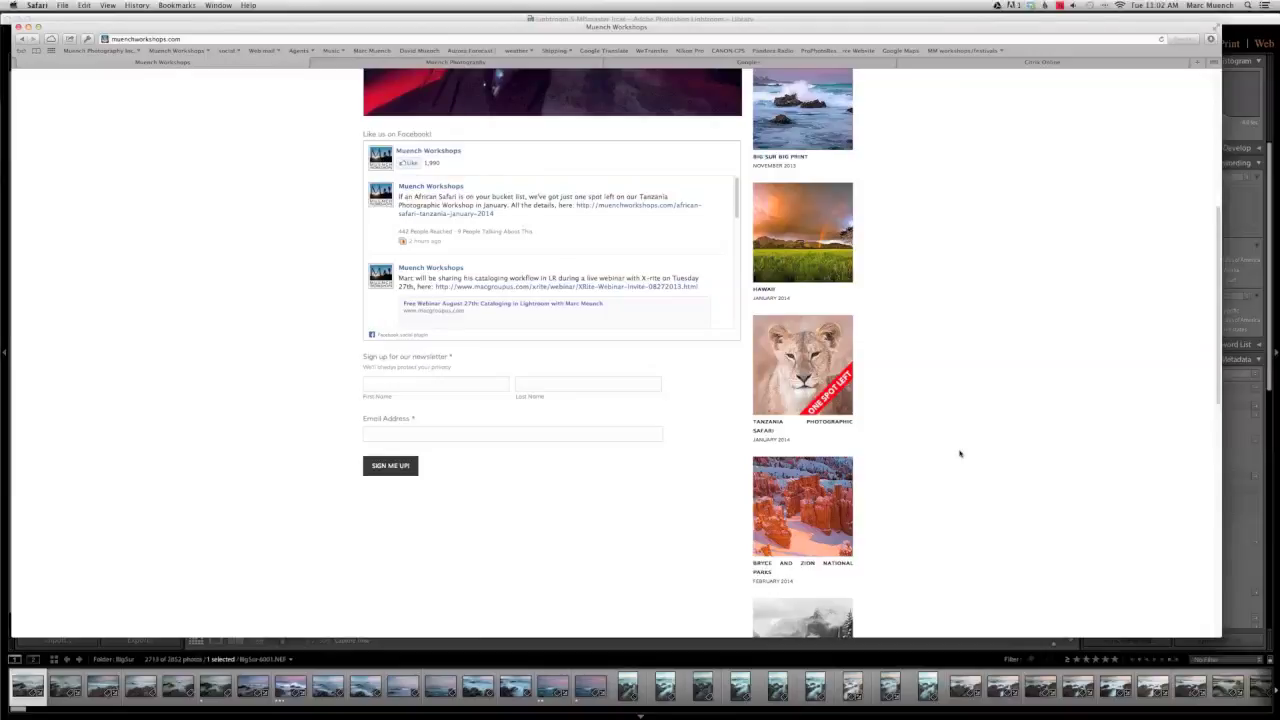
scroll(959, 453, down, 1)
scroll(959, 453, down, 5)
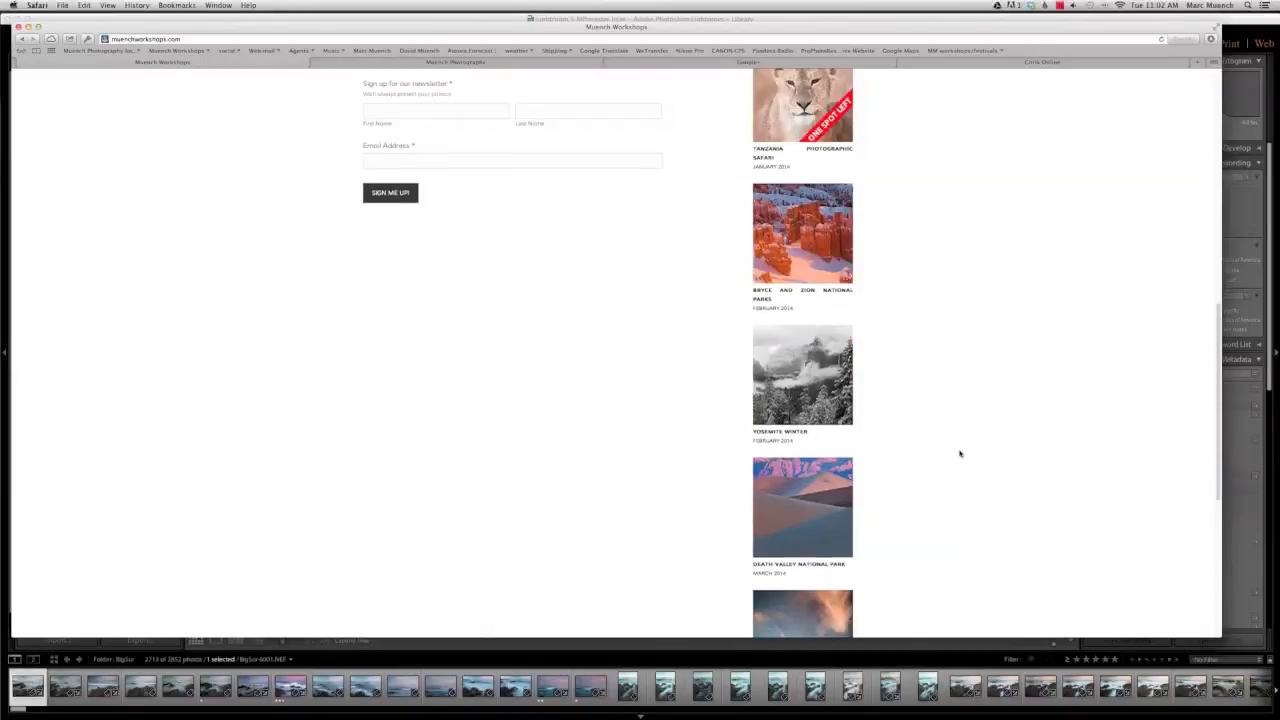
scroll(959, 453, down, 5)
Open the Santa Barbara Lightroom March 2014 workshop page and review its course description and schedule
click(805, 398)
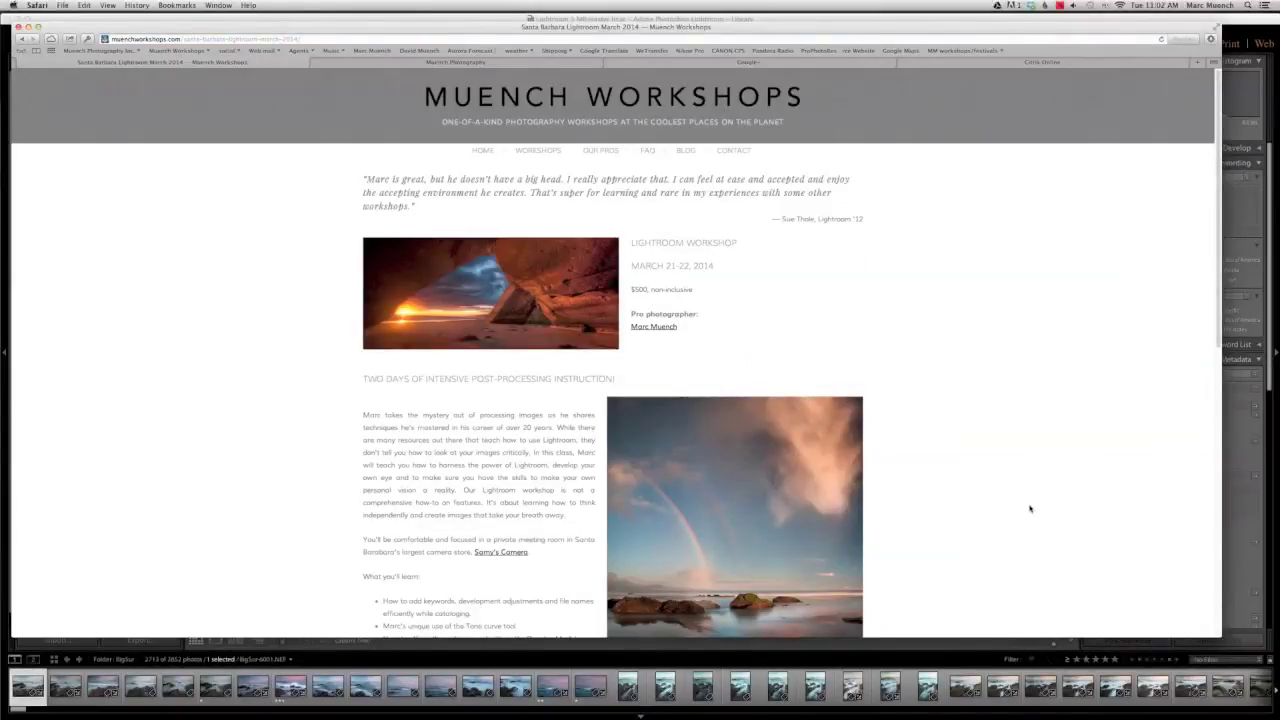
scroll(1030, 508, down, 4)
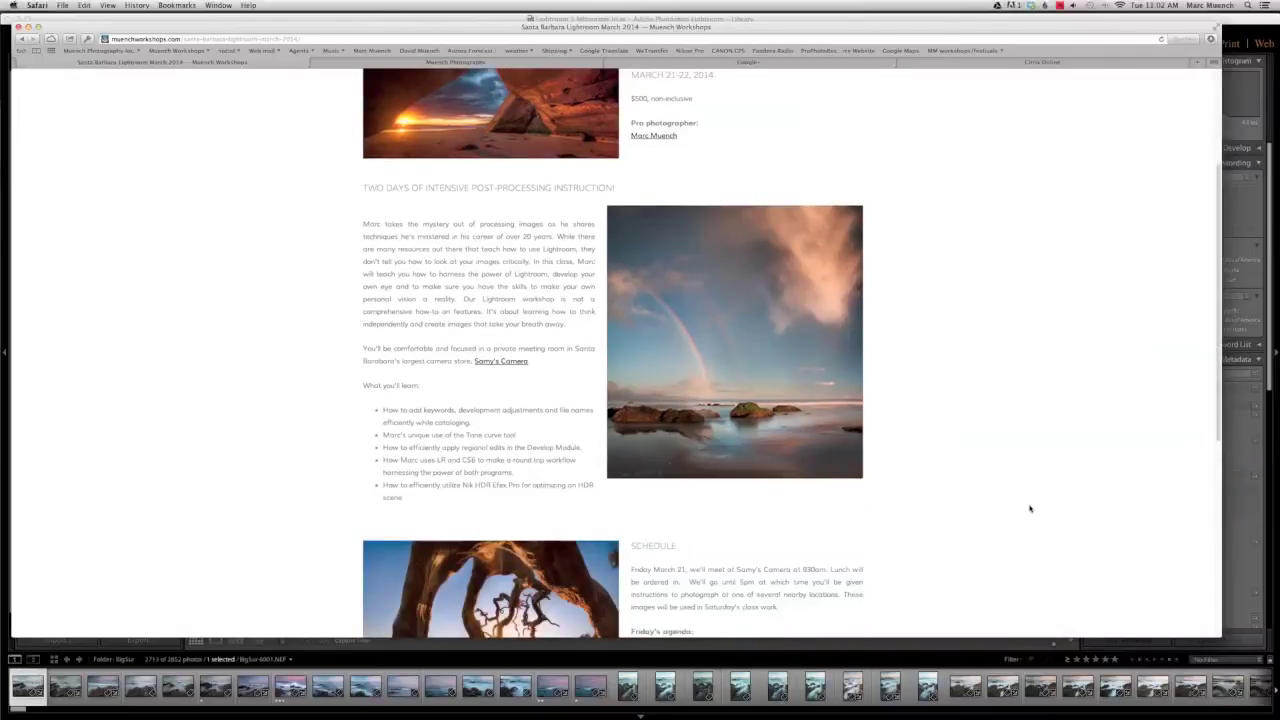
scroll(1030, 508, down, 2)
scroll(1030, 508, up, 3)
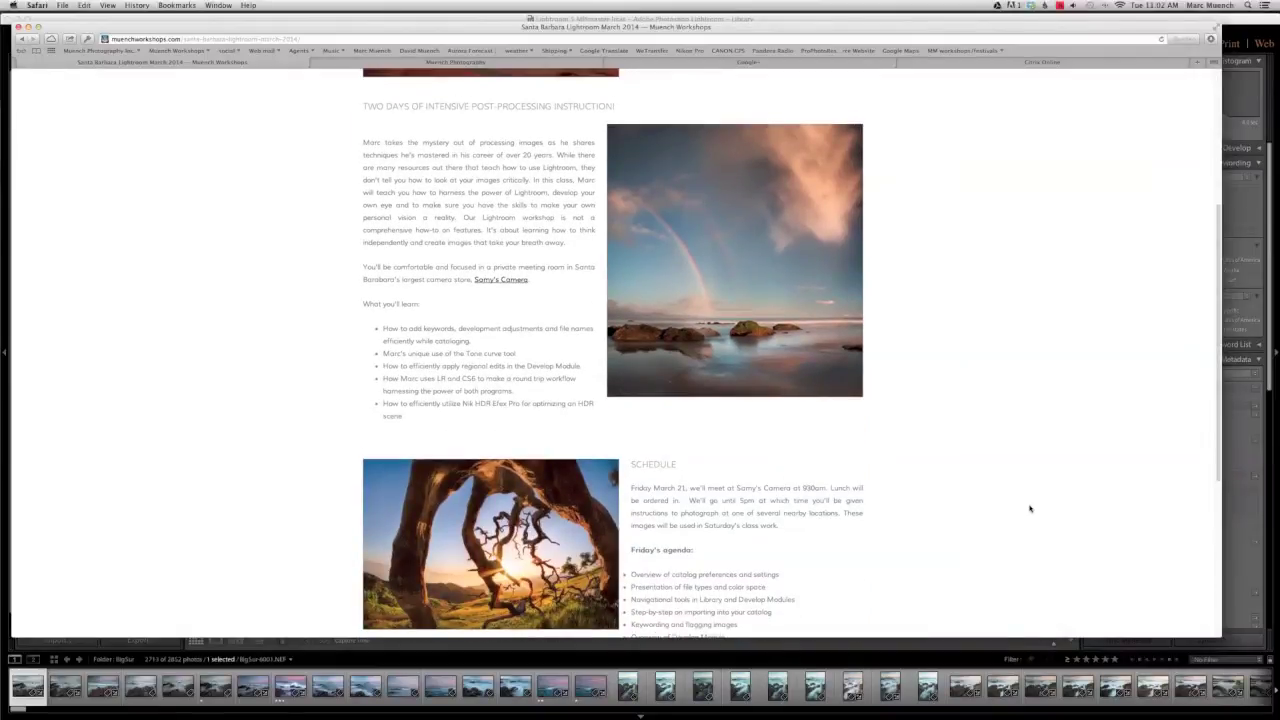
scroll(1030, 508, up, 3)
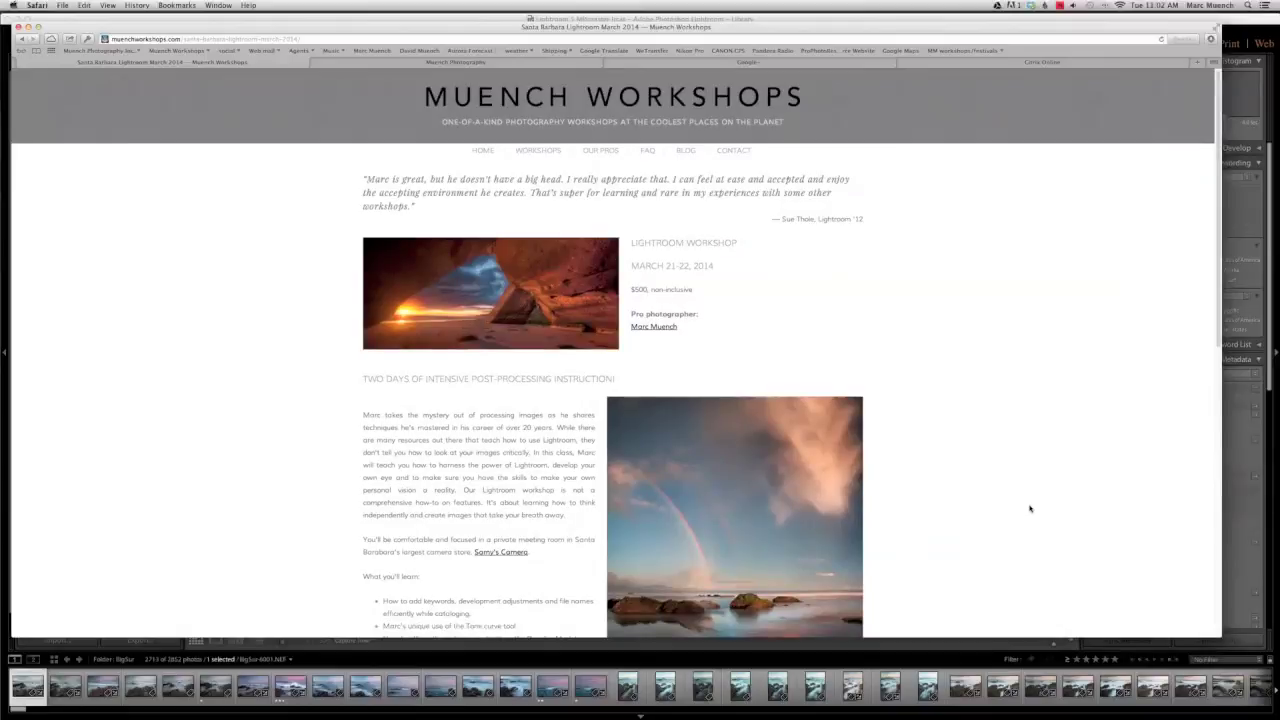